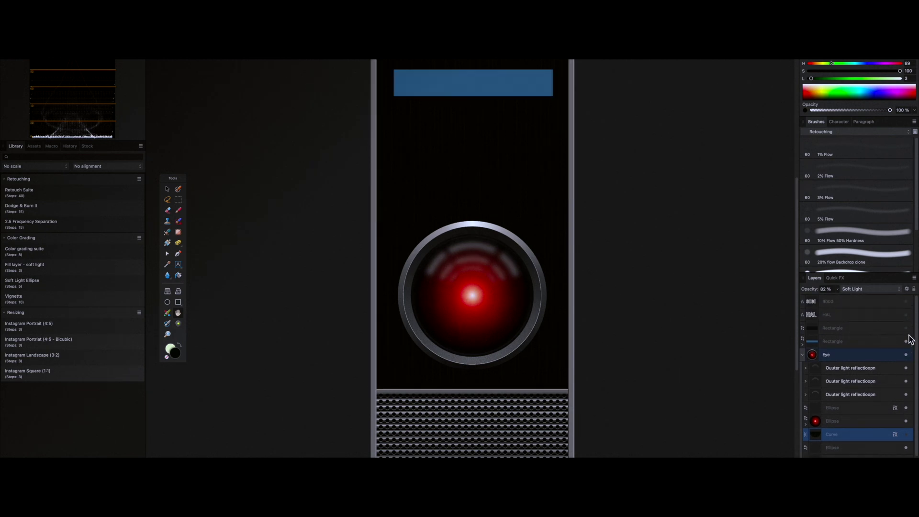
# - Make the HAL and 9000 text layers visible in the HAL 9000 document
pyautogui.click(906, 314)
pyautogui.click(906, 301)
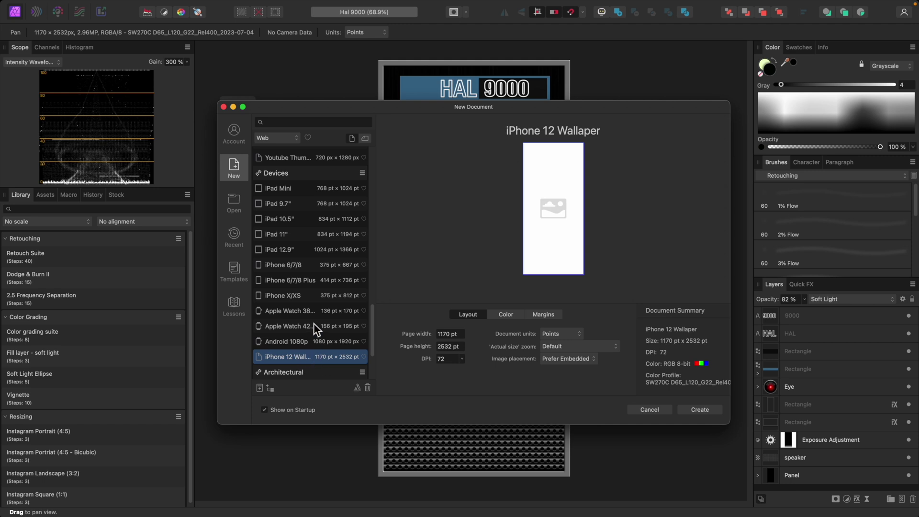
# - Create a new document from the iPhone 12 wallpaper preset, 1170 x 2532 pt at 72 DPI
pyautogui.scroll(2, 314, 323)
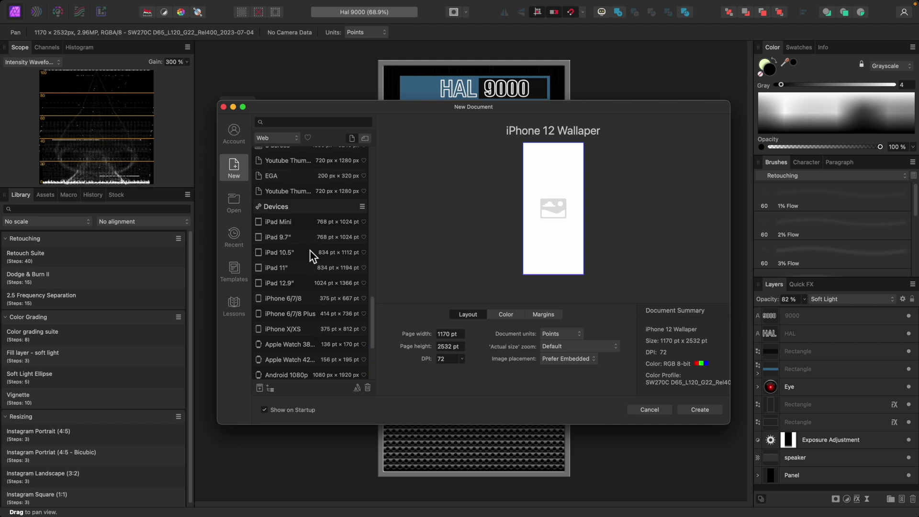
pyautogui.scroll(-2, 308, 256)
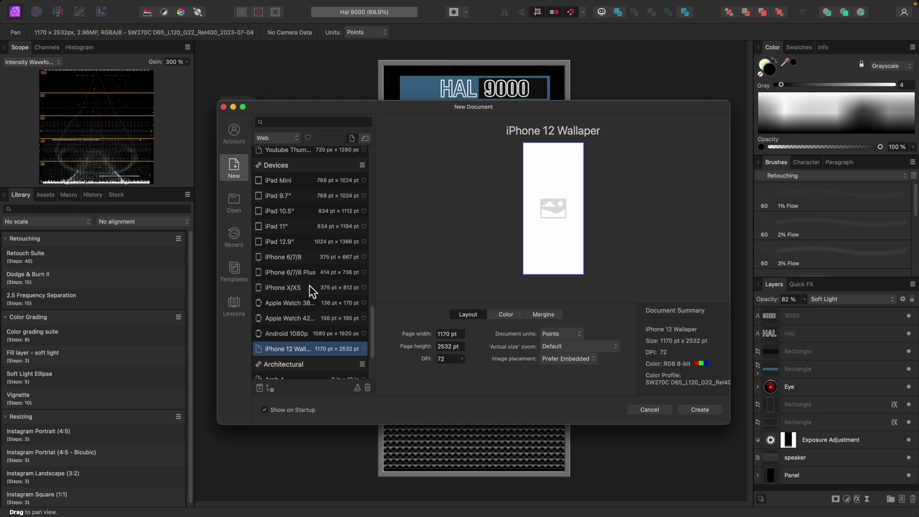
pyautogui.click(366, 140)
pyautogui.click(355, 140)
pyautogui.click(699, 409)
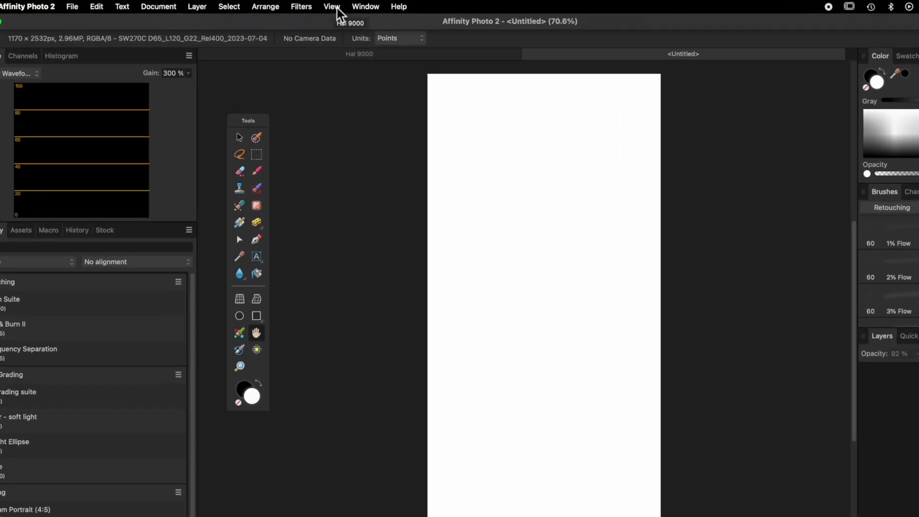
# - Review the snapping settings, including pixel alignment and spread, margin and bounding box snapping
pyautogui.click(308, 5)
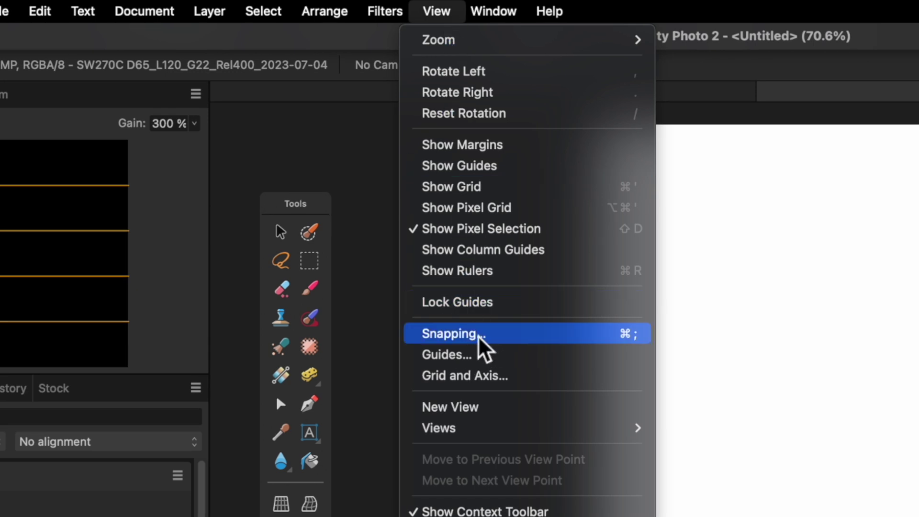
pyautogui.click(479, 334)
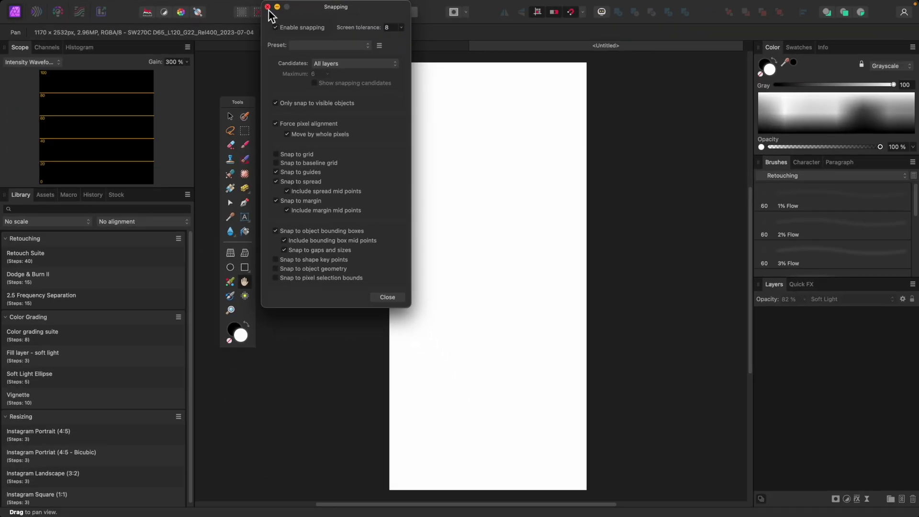
pyautogui.click(267, 7)
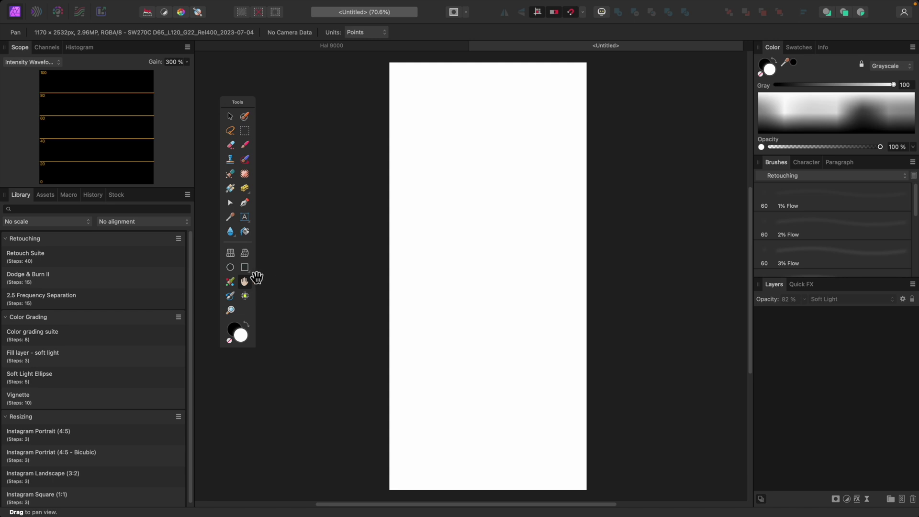
# - Draw a rectangle covering the whole page, with no stroke and a black fill (HSL 0, 0, 0)
pyautogui.moveTo(249, 104); pyautogui.dragTo(235, 104)
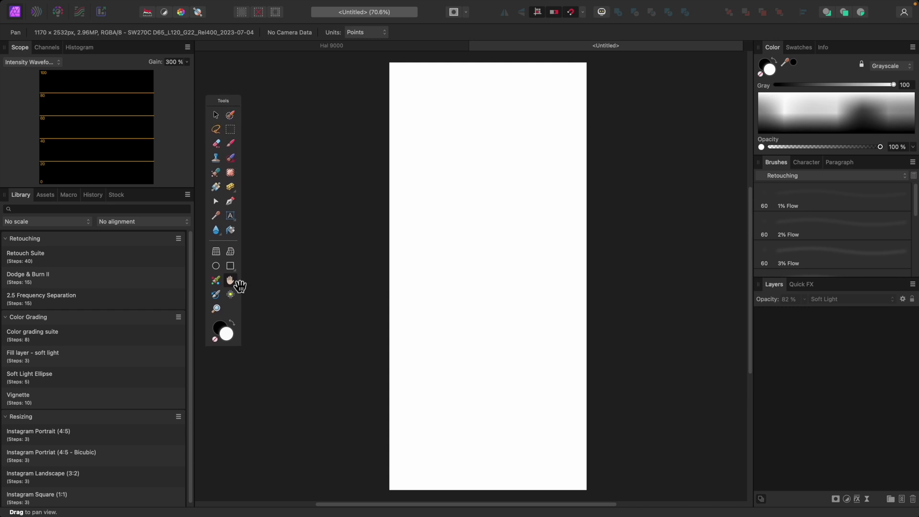
pyautogui.click(216, 115)
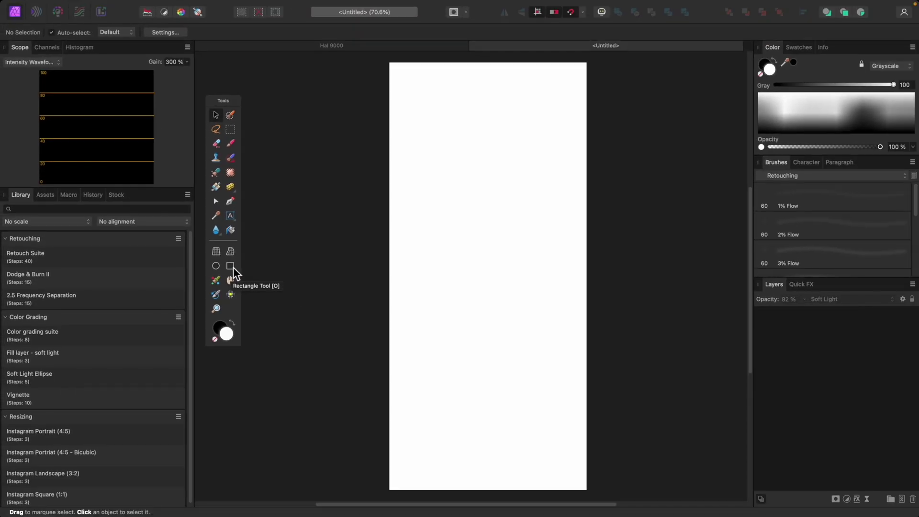
pyautogui.click(436, 224)
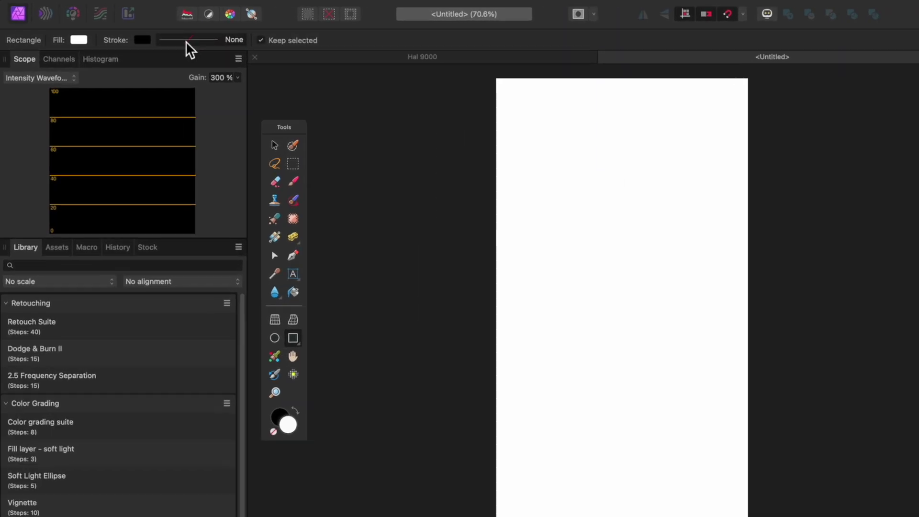
pyautogui.click(139, 32)
pyautogui.click(119, 48)
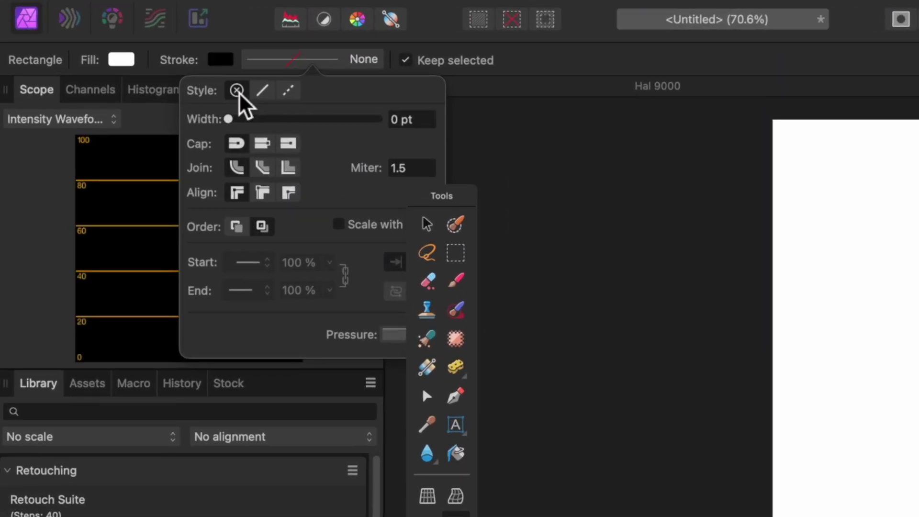
pyautogui.click(116, 62)
pyautogui.click(116, 63)
pyautogui.click(116, 62)
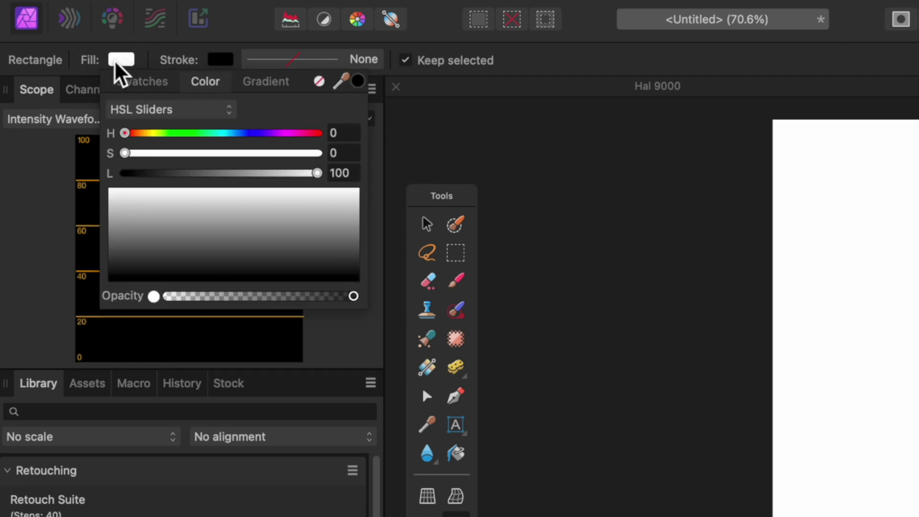
pyautogui.moveTo(317, 172); pyautogui.dragTo(86, 194)
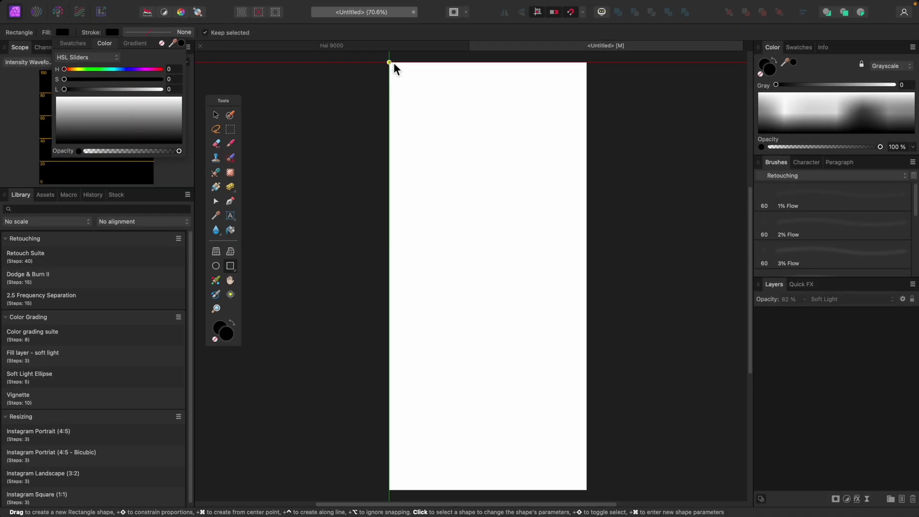
pyautogui.moveTo(389, 62); pyautogui.dragTo(587, 489)
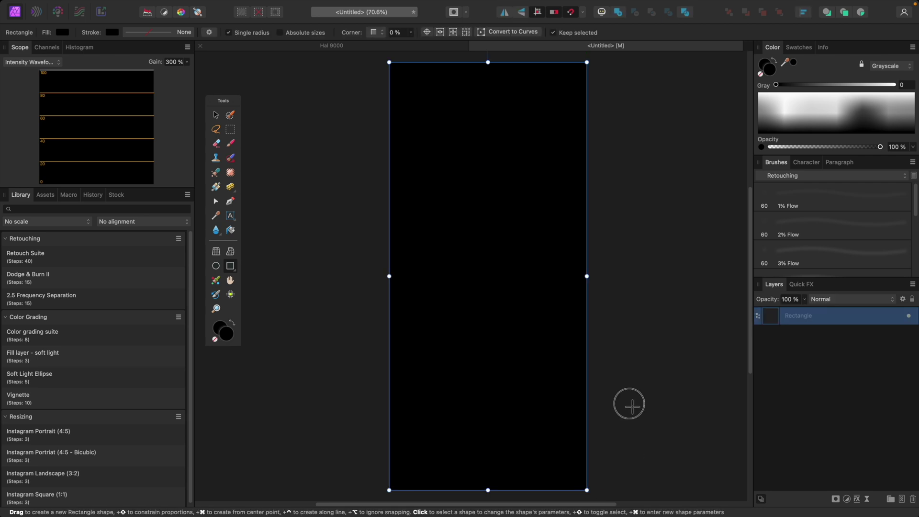
pyautogui.click(632, 407)
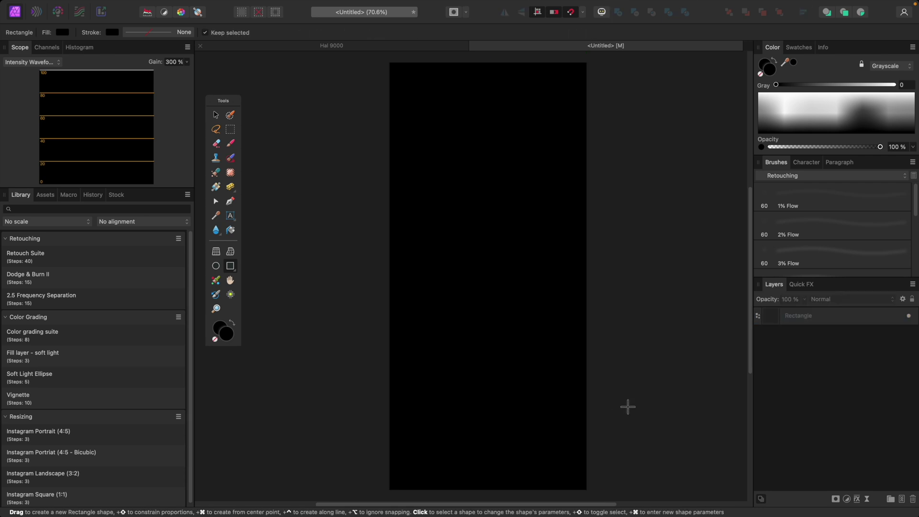
# - Rename the rectangle layer as Back Plate
pyautogui.doubleClick(805, 317)
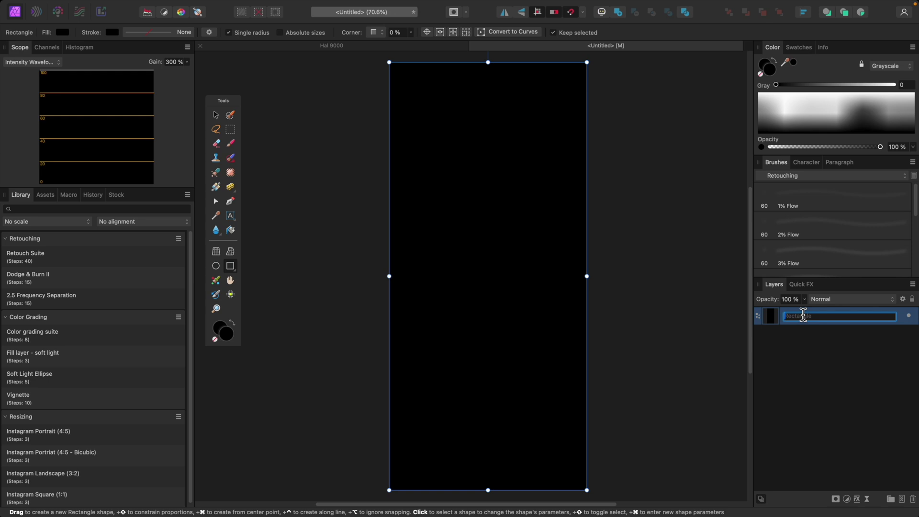
pyautogui.write('Back PLate')
pyautogui.press('Return')
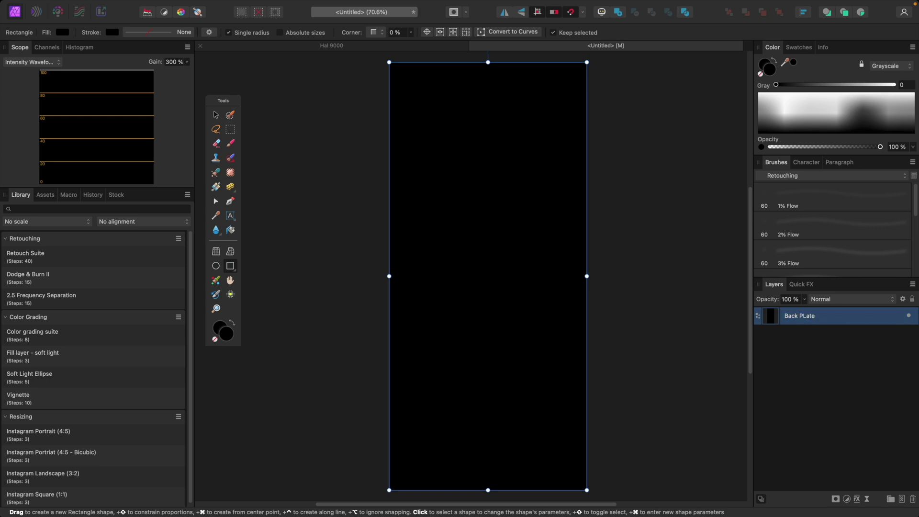
pyautogui.doubleClick(813, 318)
pyautogui.click(824, 320)
pyautogui.press('BackSpace')
pyautogui.press('BackSpace')
pyautogui.press('BackSpace')
pyautogui.press('BackSpace')
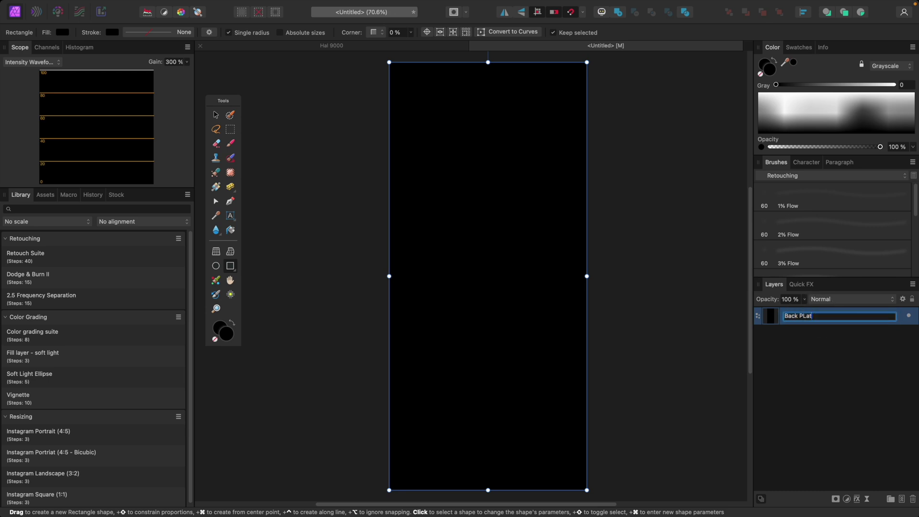
pyautogui.write('late')
pyautogui.press('Return')
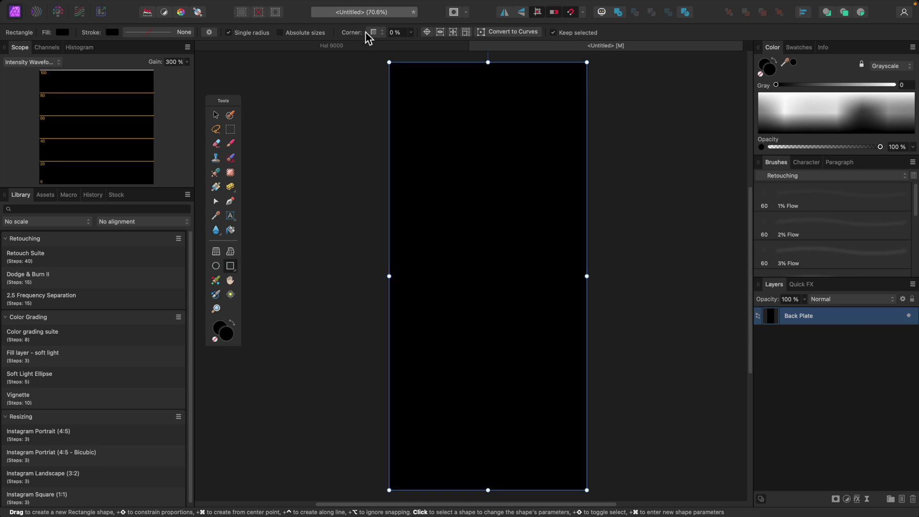
# - Add a new pixel layer above Back Plate and set the active color to white (Gray 100)
pyautogui.press('shift+super+n')
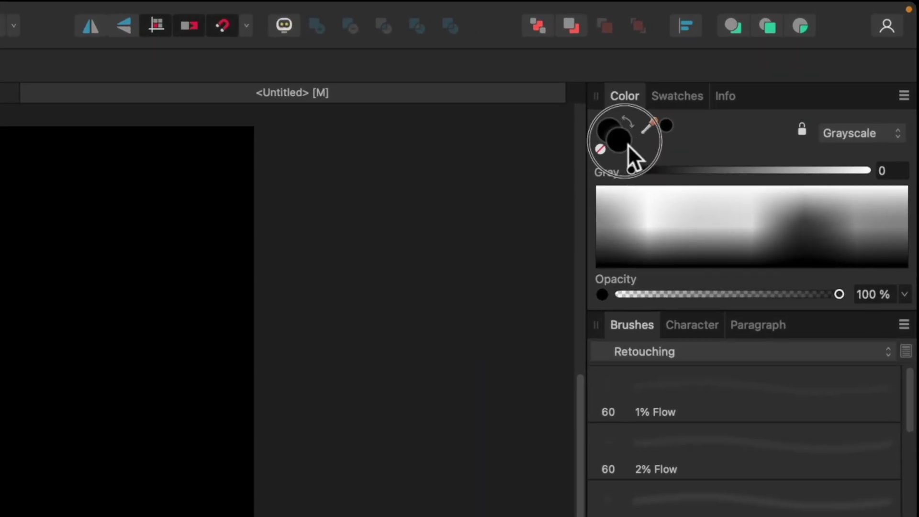
pyautogui.moveTo(636, 174); pyautogui.dragTo(881, 189)
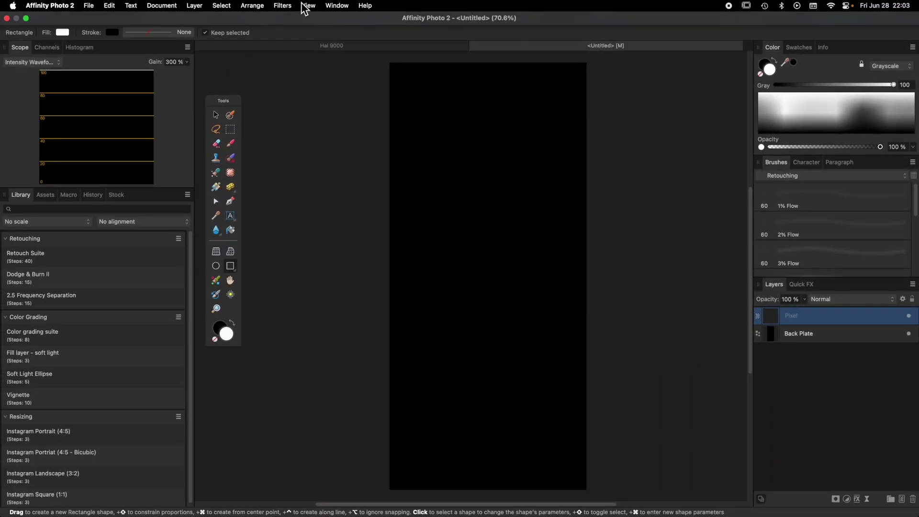
# - Apply Perlin Noise to the new pixel layer with Octaves 2 px, Zoom 12.4 px and Persistence 100 px
pyautogui.click(282, 5)
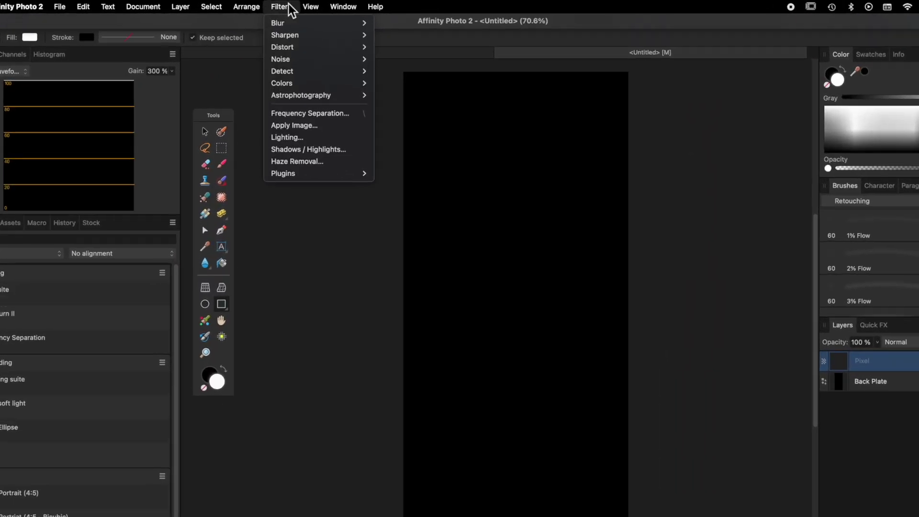
pyautogui.moveTo(299, 52)
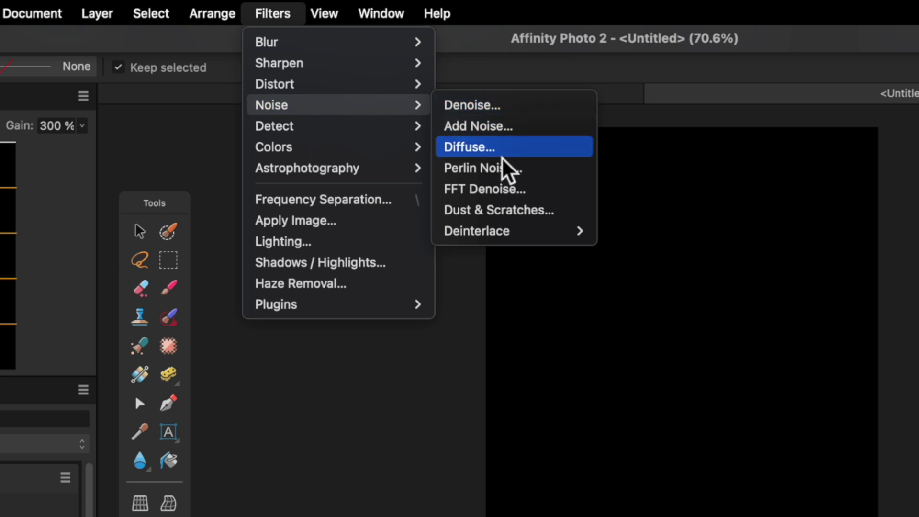
pyautogui.click(503, 173)
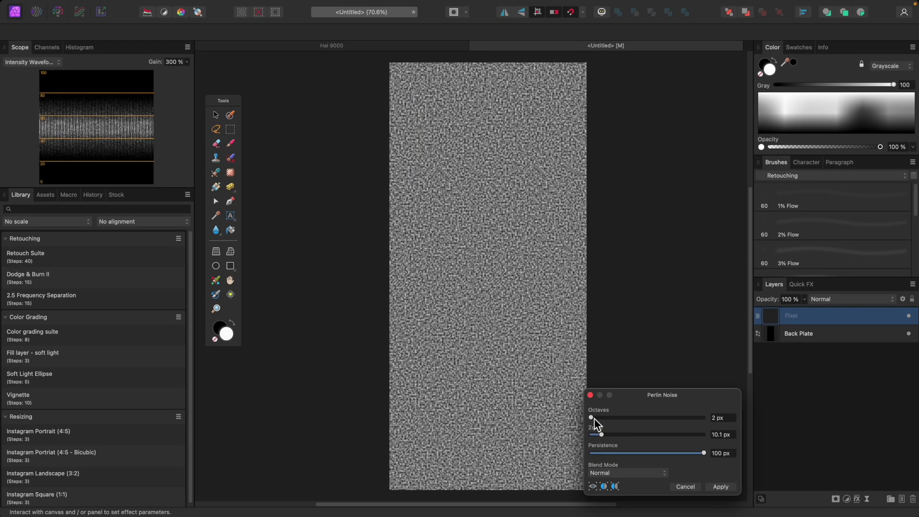
pyautogui.moveTo(594, 418); pyautogui.dragTo(607, 437)
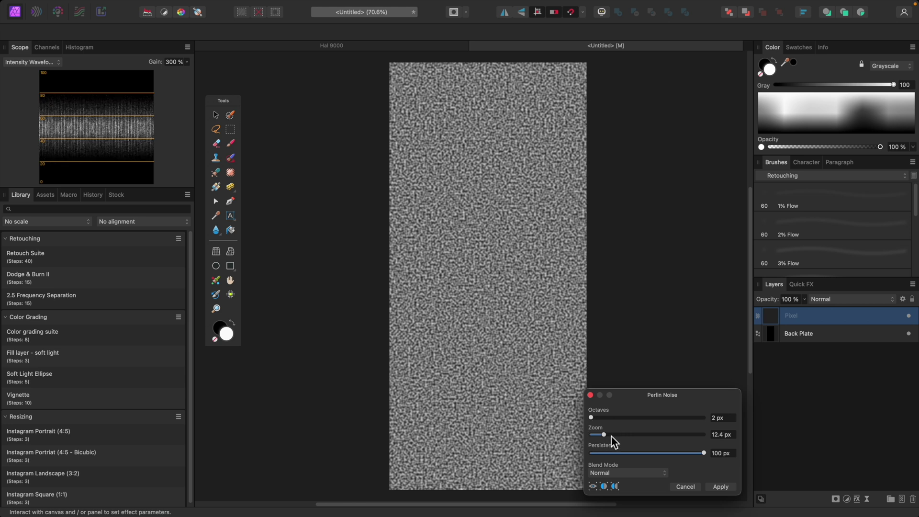
pyautogui.click(724, 488)
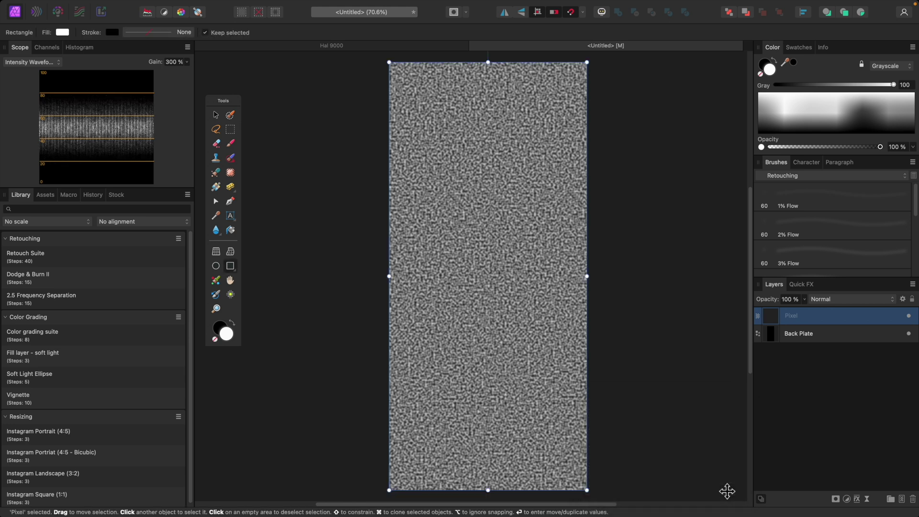
# - Apply a Motion Blur to the noise layer with a 200 px radius and 270° rotation
pyautogui.moveTo(305, 9)
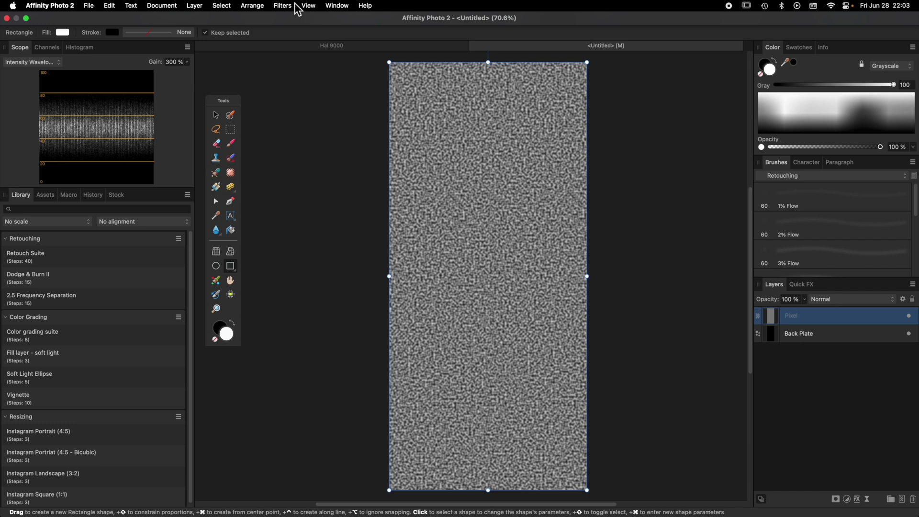
pyautogui.click(286, 5)
pyautogui.moveTo(272, 35)
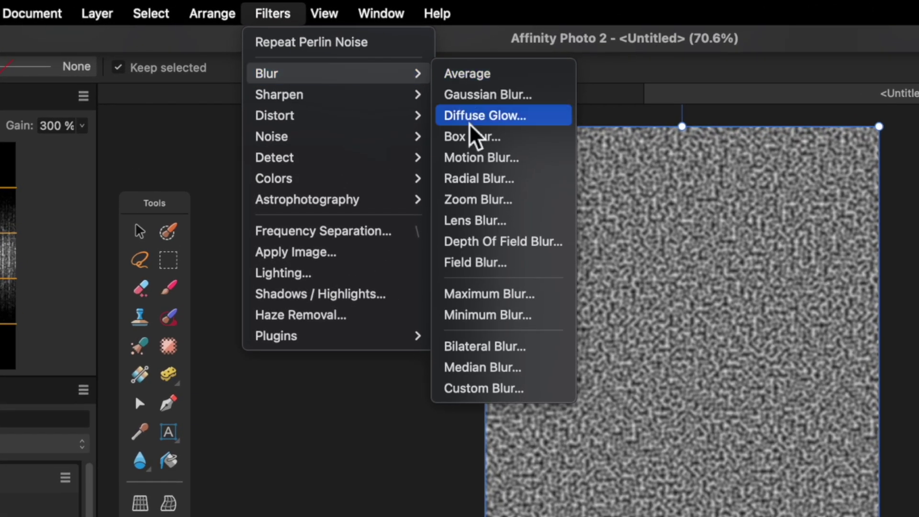
pyautogui.click(484, 161)
pyautogui.moveTo(672, 470); pyautogui.dragTo(664, 476)
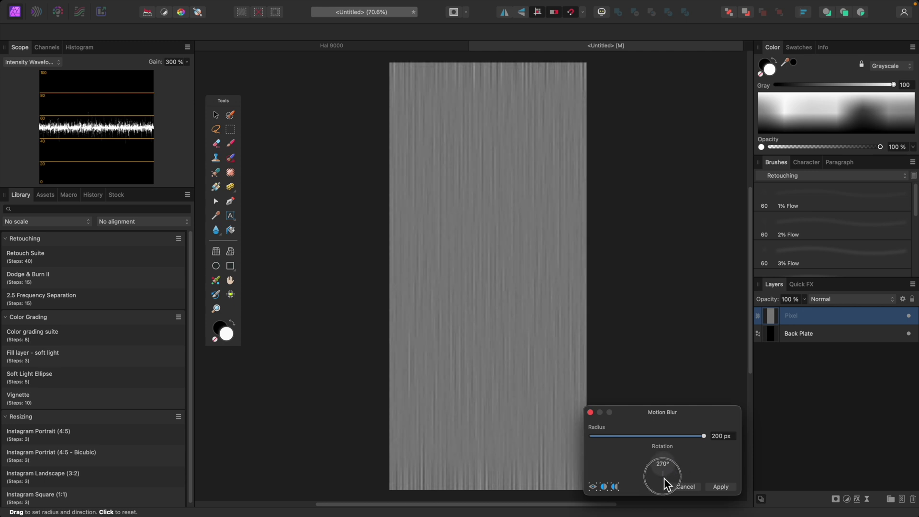
pyautogui.moveTo(703, 436); pyautogui.dragTo(726, 437)
pyautogui.click(727, 437)
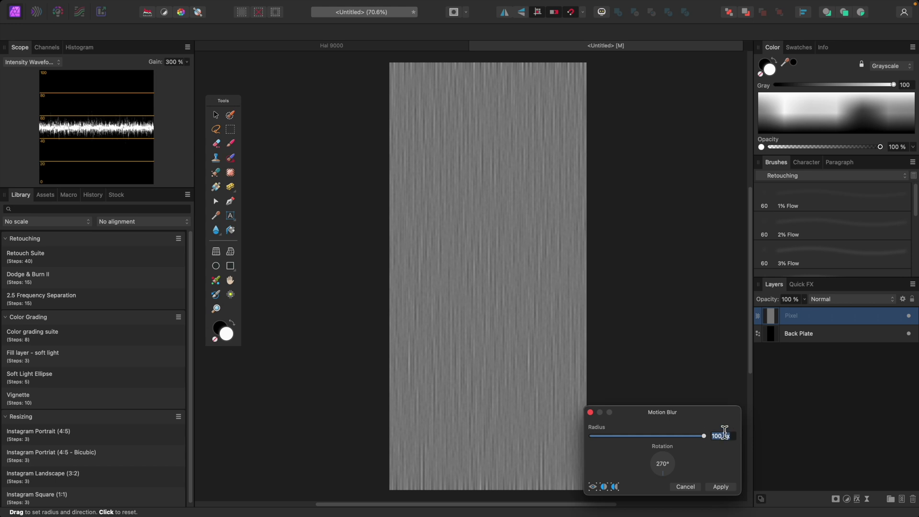
pyautogui.write('200')
pyautogui.press('Return')
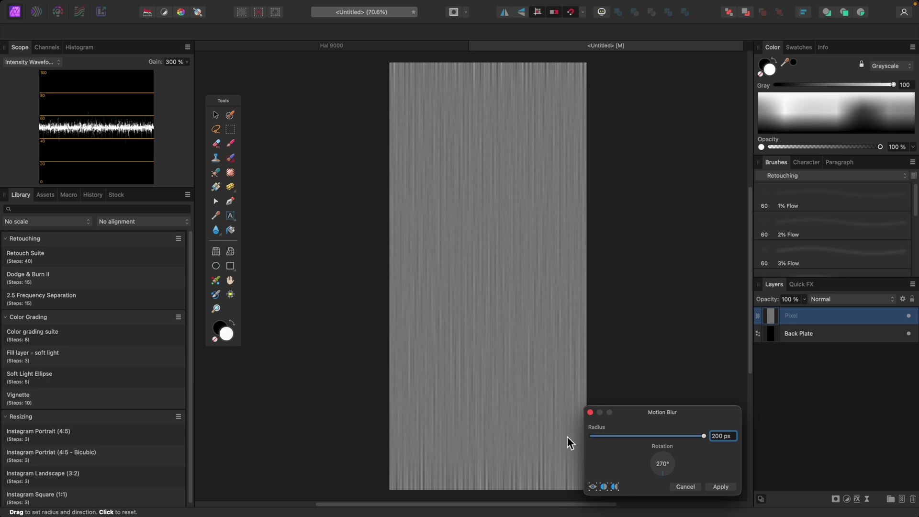
pyautogui.click(721, 487)
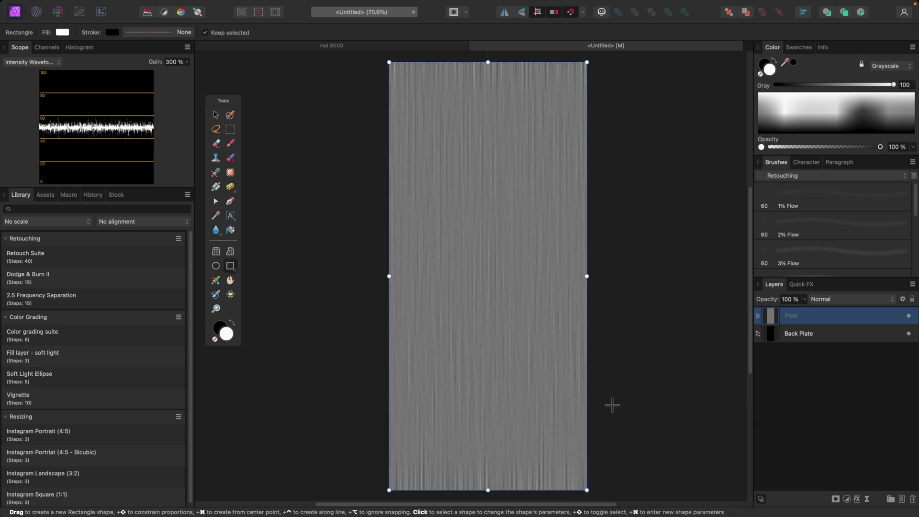
# - Set the streaked noise layer's blend mode to Linear Light and its opacity to 43%
pyautogui.click(827, 300)
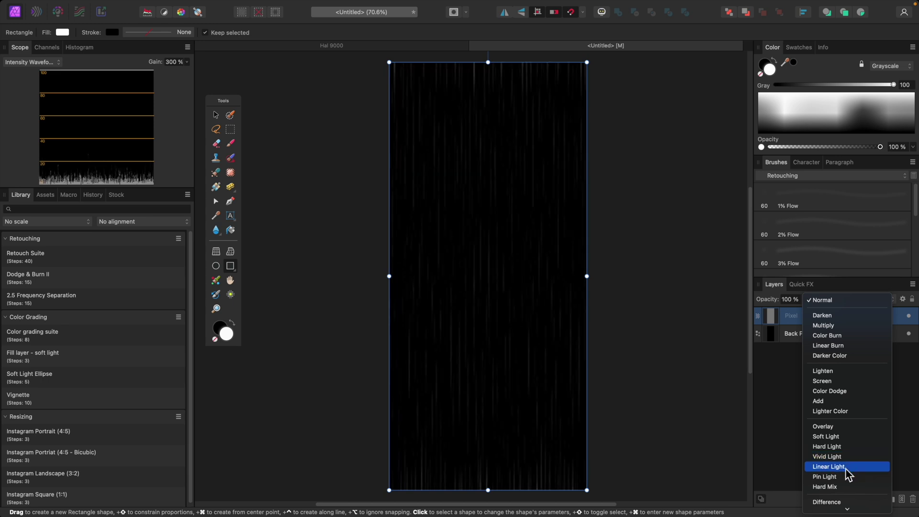
pyautogui.click(846, 469)
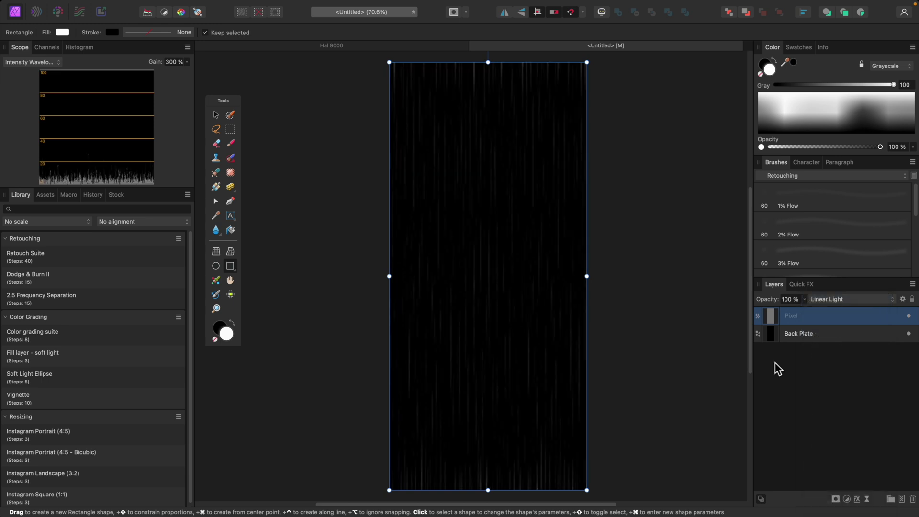
pyautogui.click(805, 299)
pyautogui.moveTo(805, 309); pyautogui.dragTo(761, 321)
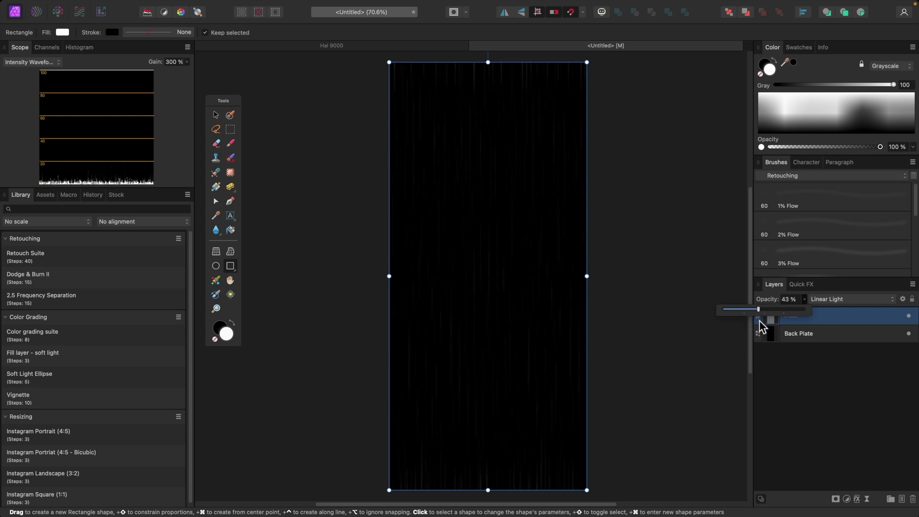
# - Give the streaked noise layer full 100% opacity and the Linear Light blend mode
pyautogui.moveTo(761, 315); pyautogui.dragTo(757, 315)
pyautogui.click(697, 294)
pyautogui.click(810, 318)
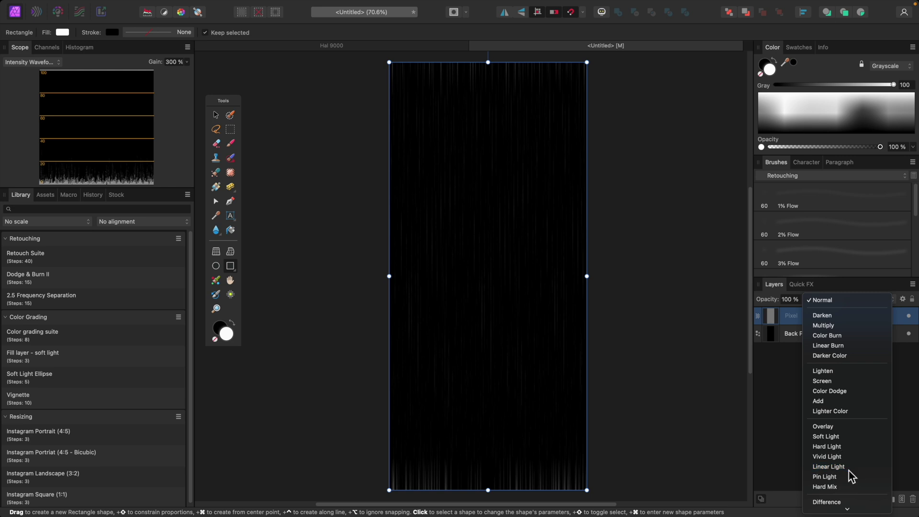
pyautogui.click(848, 468)
# - Stretch the streaked noise layer vertically past the canvas's lower and upper edges so its uneven ends fall outside
pyautogui.scroll(-3, 663, 440)
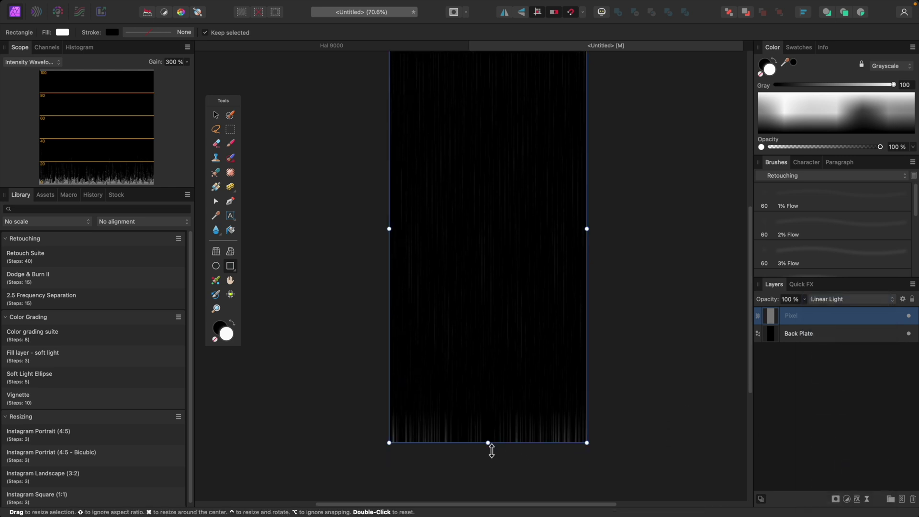
pyautogui.moveTo(491, 449); pyautogui.dragTo(488, 501)
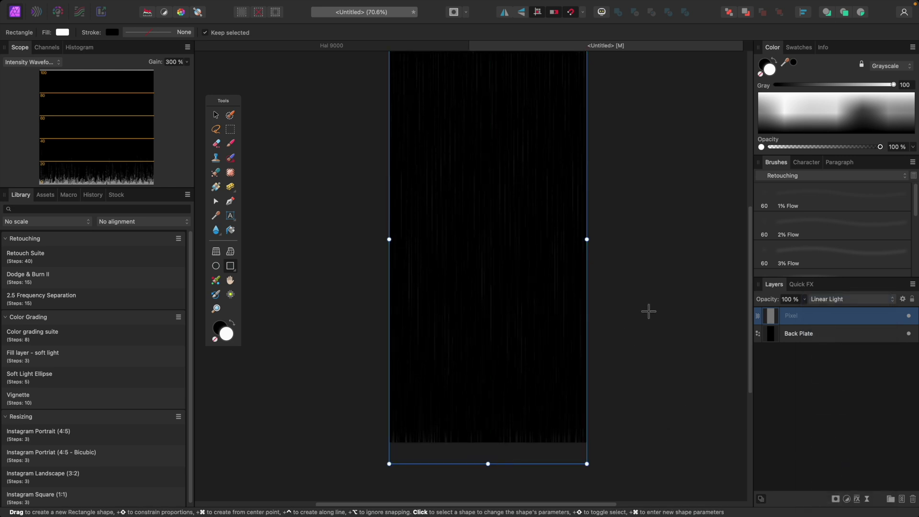
pyautogui.scroll(5, 648, 311)
pyautogui.moveTo(488, 138); pyautogui.dragTo(488, 124)
pyautogui.scroll(-10, 691, 283)
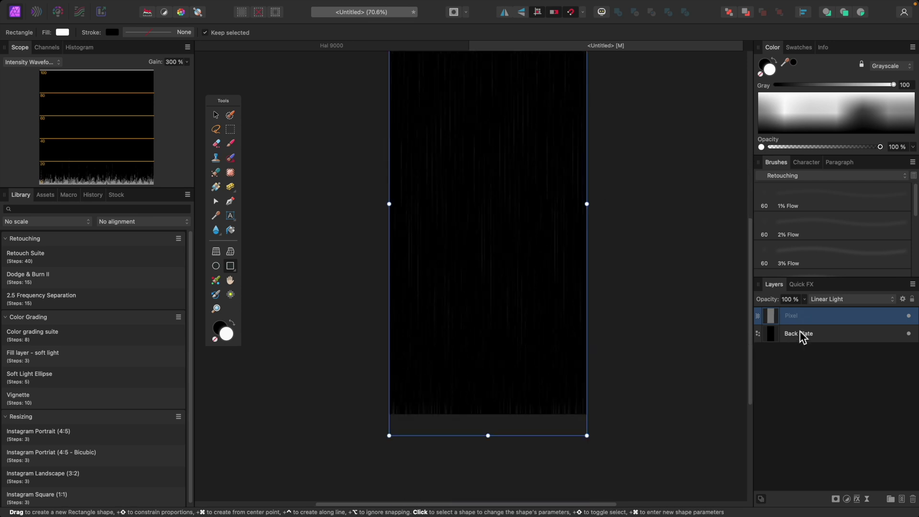
# - Reduce the streaked noise layer's opacity to 67%
pyautogui.click(804, 299)
pyautogui.moveTo(804, 311); pyautogui.dragTo(775, 312)
pyautogui.click(815, 333)
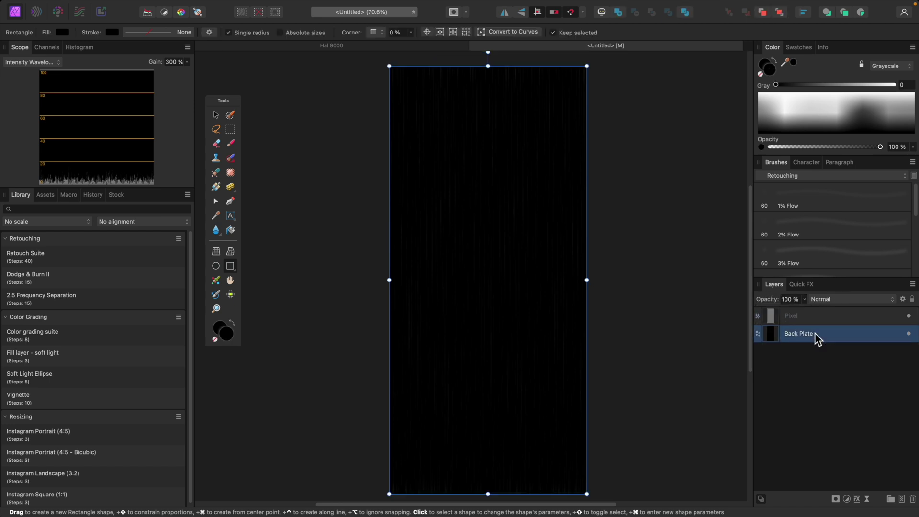
pyautogui.click(817, 318)
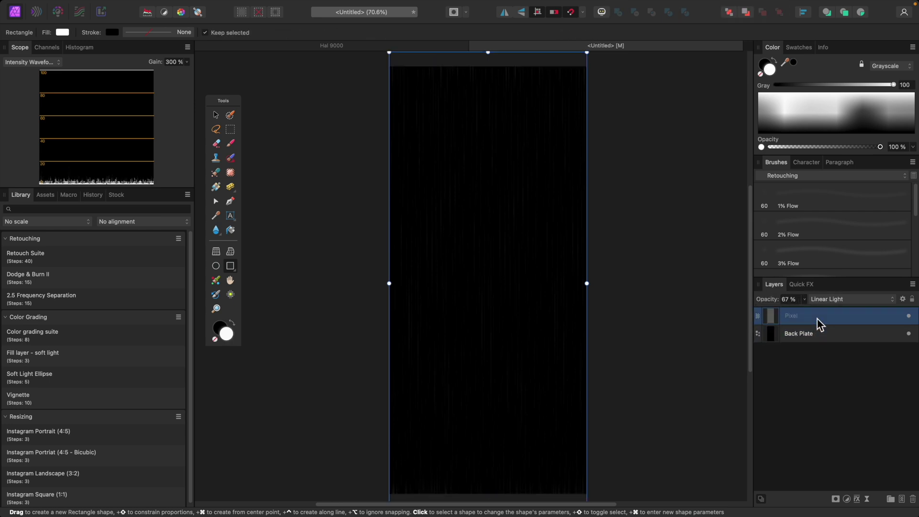
# - Rename the streaked noise layer to "grain"
pyautogui.doubleClick(807, 316)
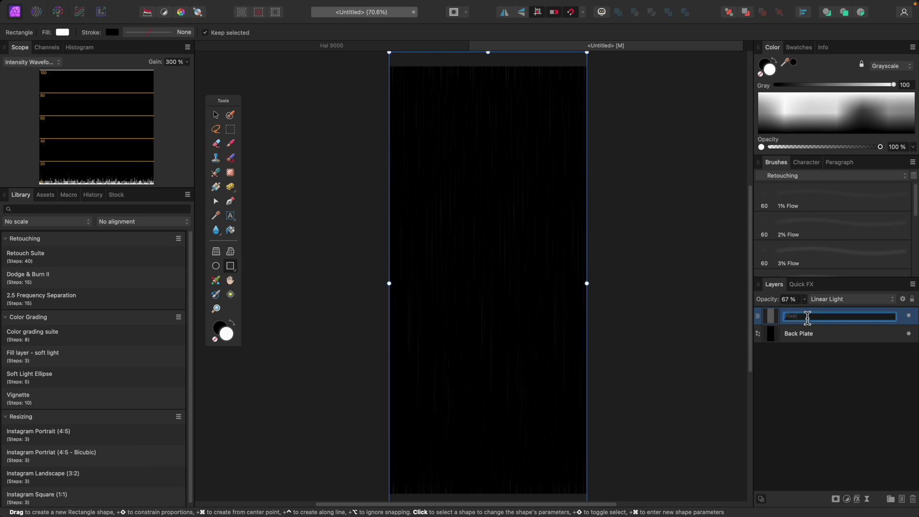
pyautogui.write('grain')
pyautogui.press('Return')
# - Draw a white rectangle above the grain layer, snap it to the canvas corner and enlarge it to cover the whole canvas
pyautogui.scroll(-1, 720, 316)
pyautogui.hscroll(1, 718, 315)
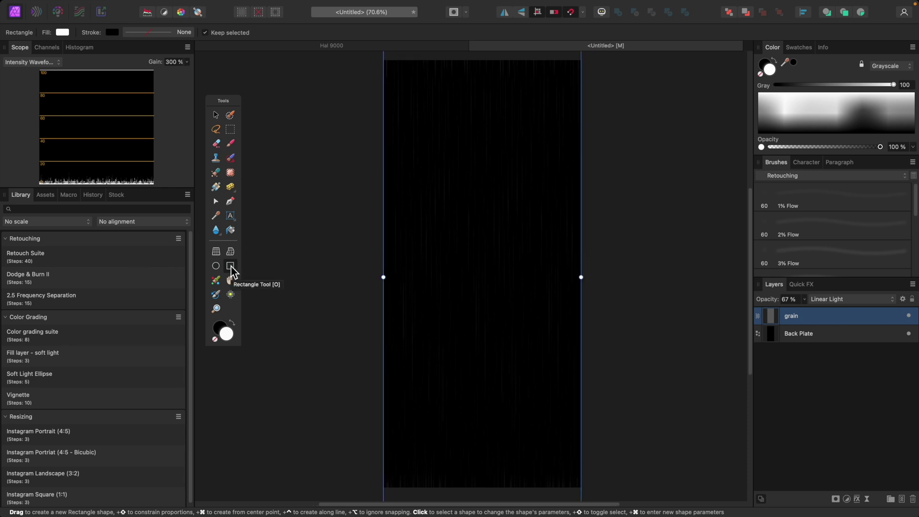
pyautogui.scroll(2, 391, 131)
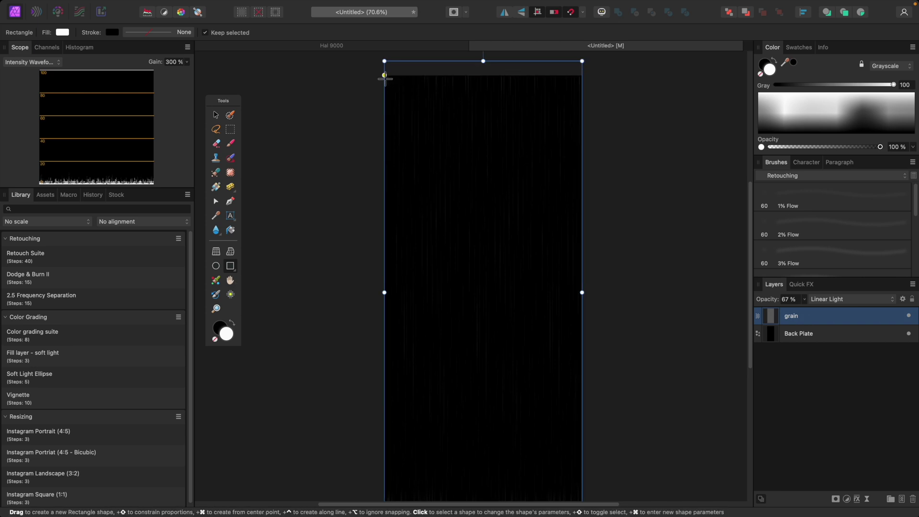
pyautogui.moveTo(390, 80); pyautogui.dragTo(474, 211)
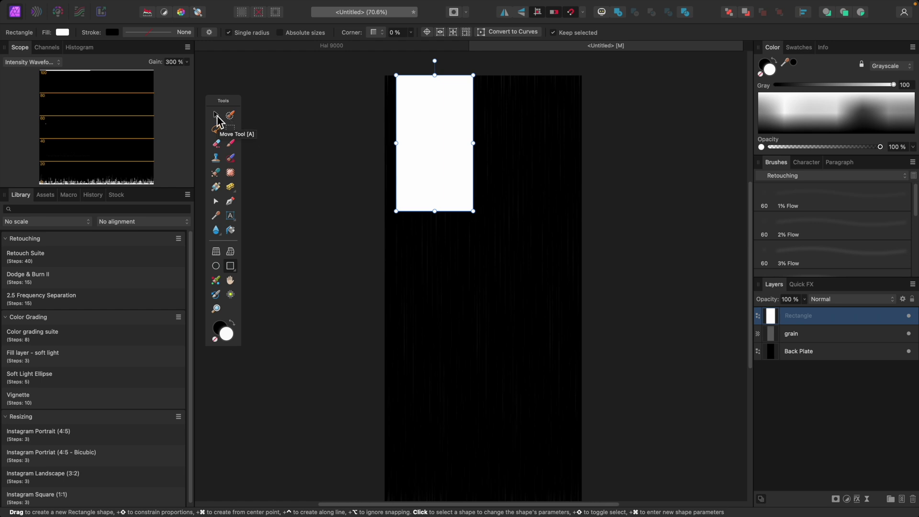
pyautogui.click(216, 115)
pyautogui.moveTo(452, 146); pyautogui.dragTo(443, 148)
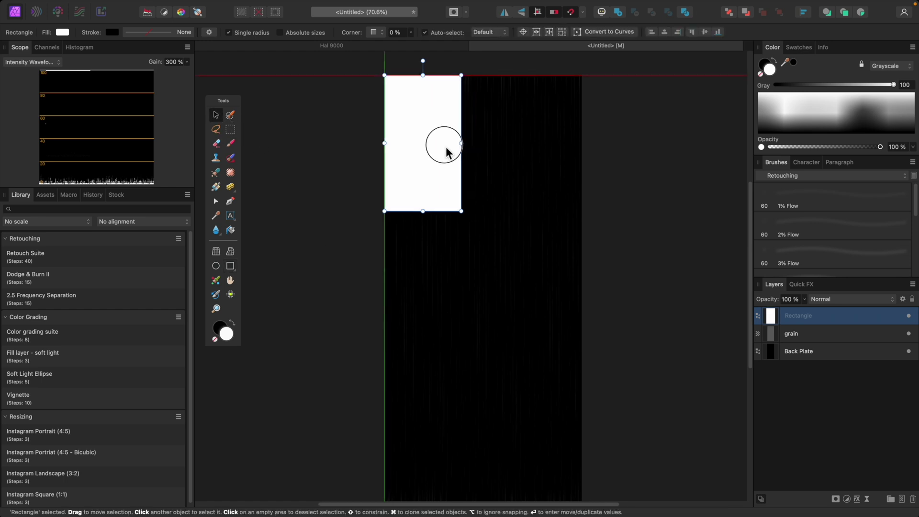
pyautogui.moveTo(461, 211); pyautogui.dragTo(581, 486)
pyautogui.scroll(-1, 578, 432)
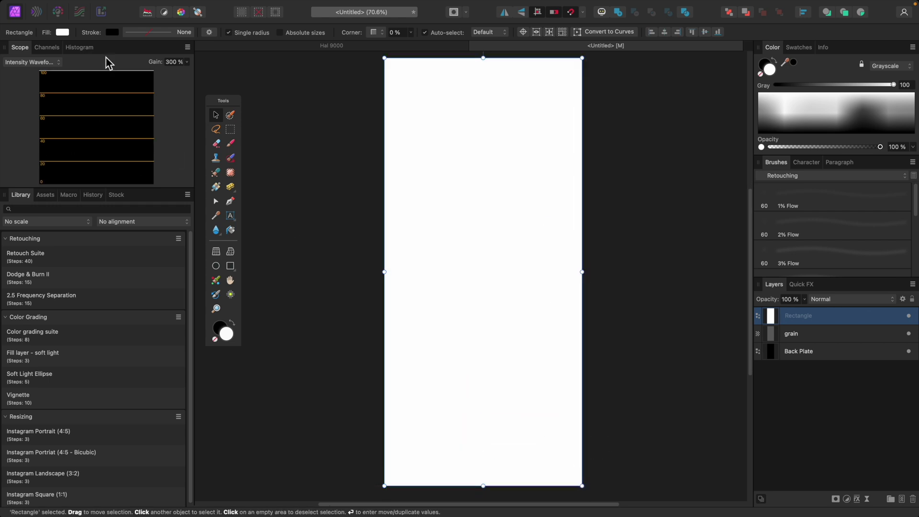
# - Remove the rectangle's fill and give it a thin 0.9 pt stroke in dark grey with lightness 29
pyautogui.click(67, 33)
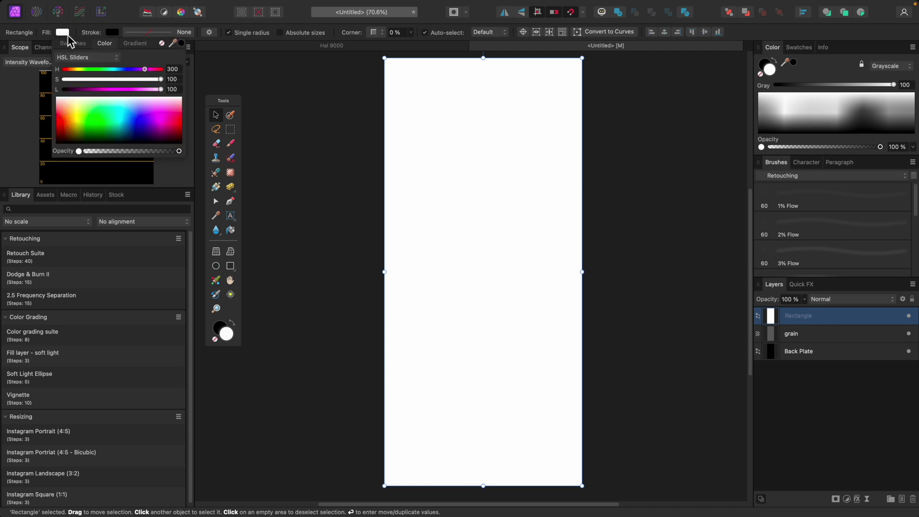
pyautogui.click(162, 43)
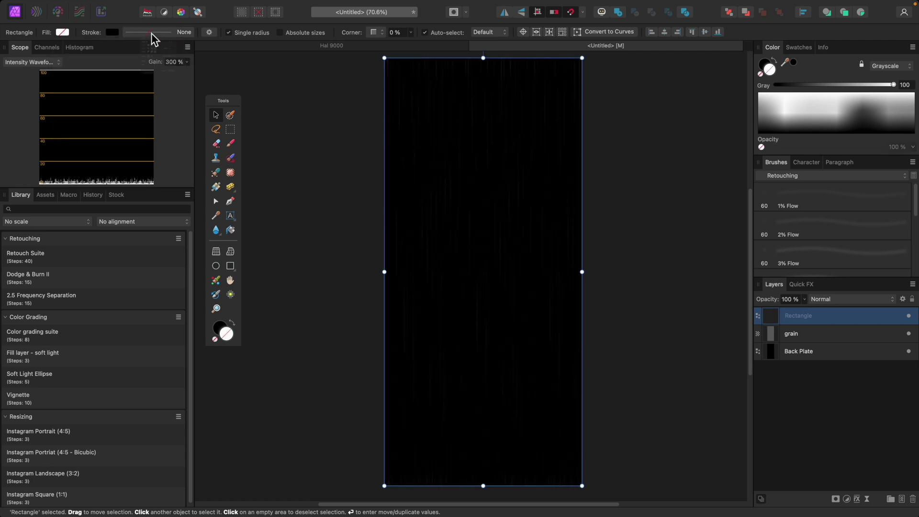
pyautogui.click(150, 33)
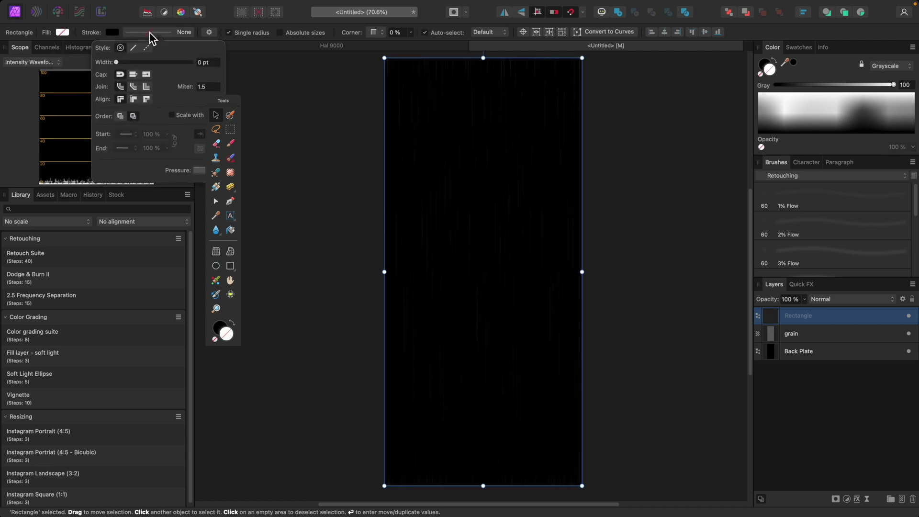
pyautogui.moveTo(117, 62); pyautogui.dragTo(131, 62)
pyautogui.click(114, 33)
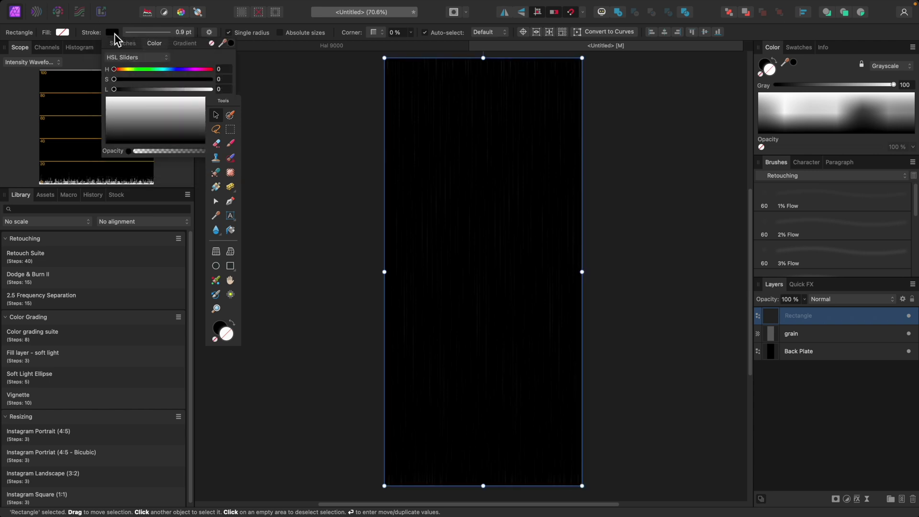
pyautogui.moveTo(118, 91); pyautogui.dragTo(145, 92)
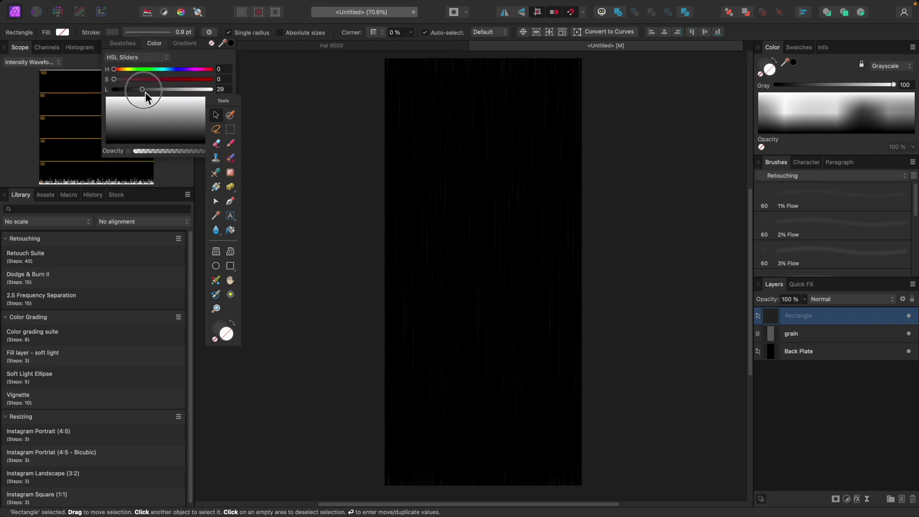
# - Align the rectangle's stroke to the inside and set its width to 36 pt, moving the tools palette clear of the settings
pyautogui.click(147, 32)
pyautogui.moveTo(132, 64); pyautogui.dragTo(139, 63)
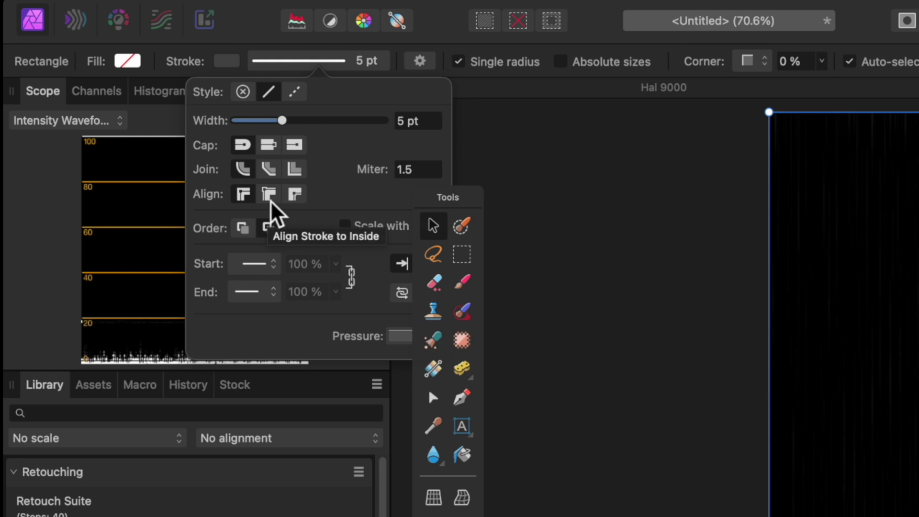
pyautogui.click(268, 198)
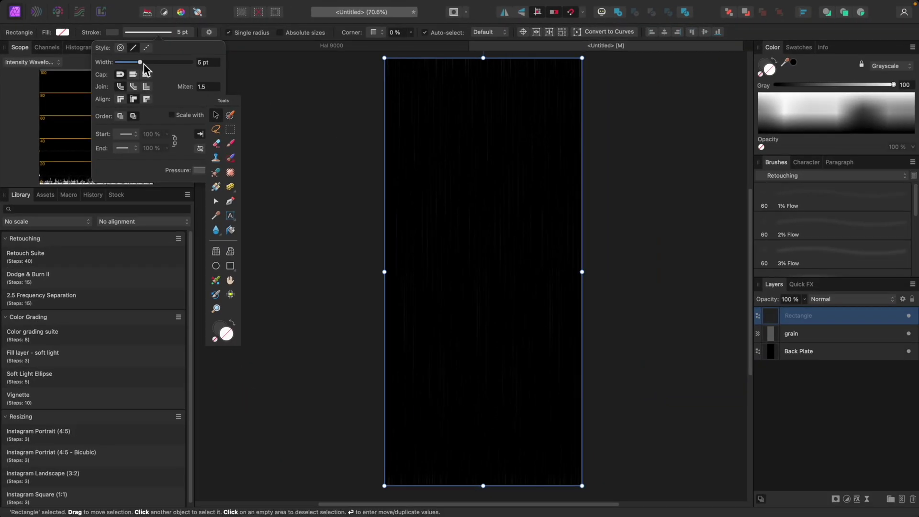
pyautogui.moveTo(143, 64)
pyautogui.mouseDown()
pyautogui.moveTo(182, 67)
pyautogui.moveTo(173, 67)
pyautogui.mouseUp()
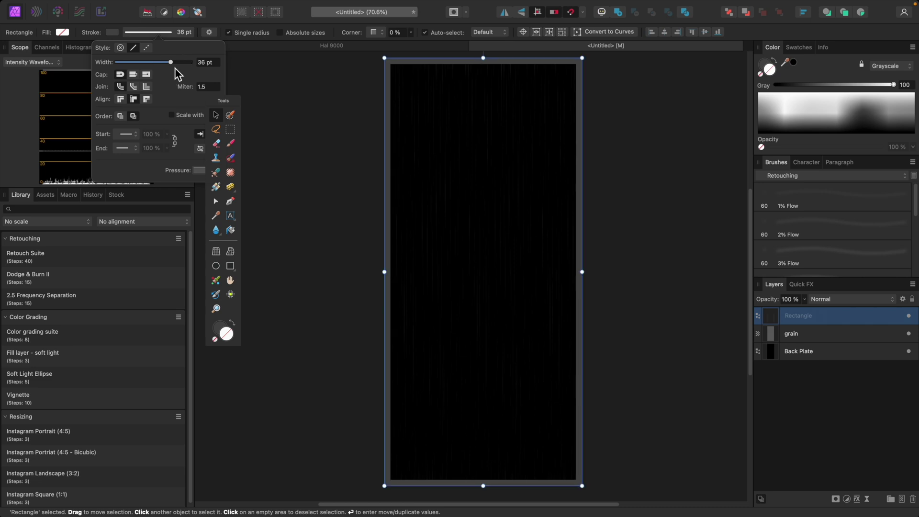
pyautogui.moveTo(229, 101); pyautogui.dragTo(282, 109)
pyautogui.click(238, 91)
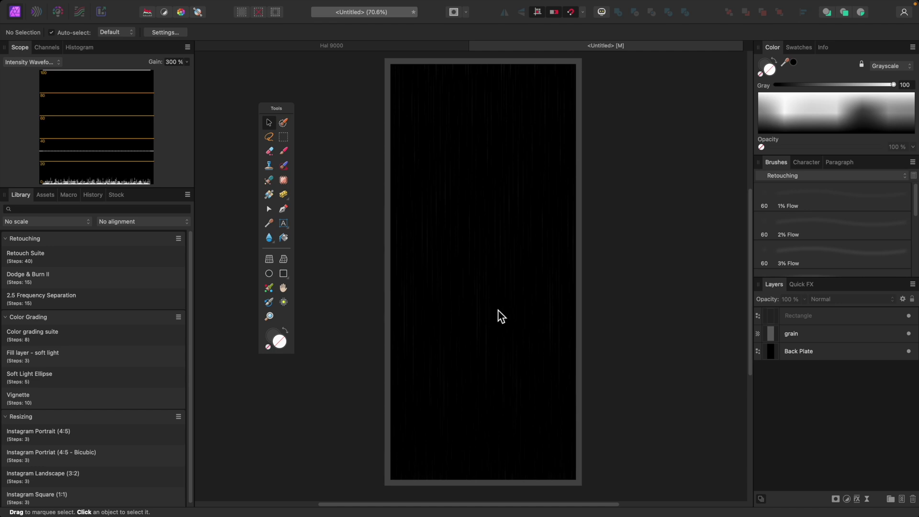
# - Draw a straight horizontal line with the Pen tool across the lower part of the frame, from one side border to the other
pyautogui.click(283, 209)
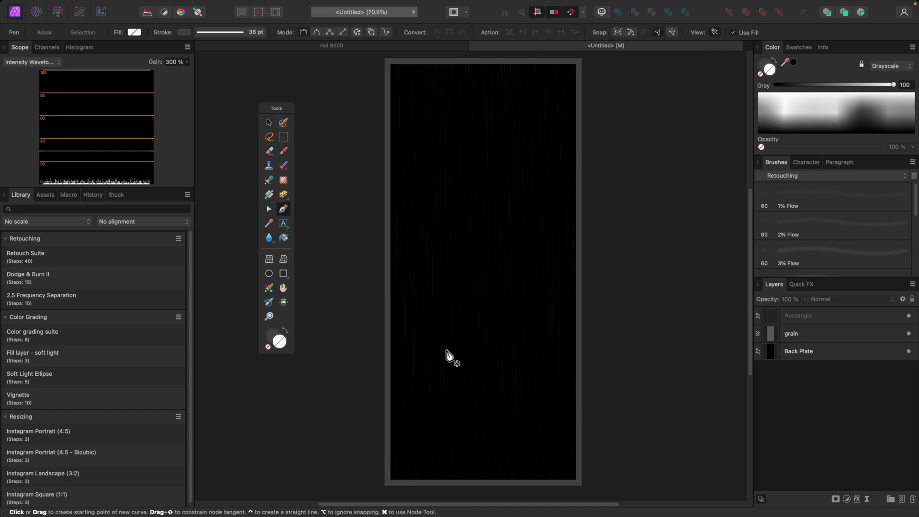
pyautogui.click(389, 361)
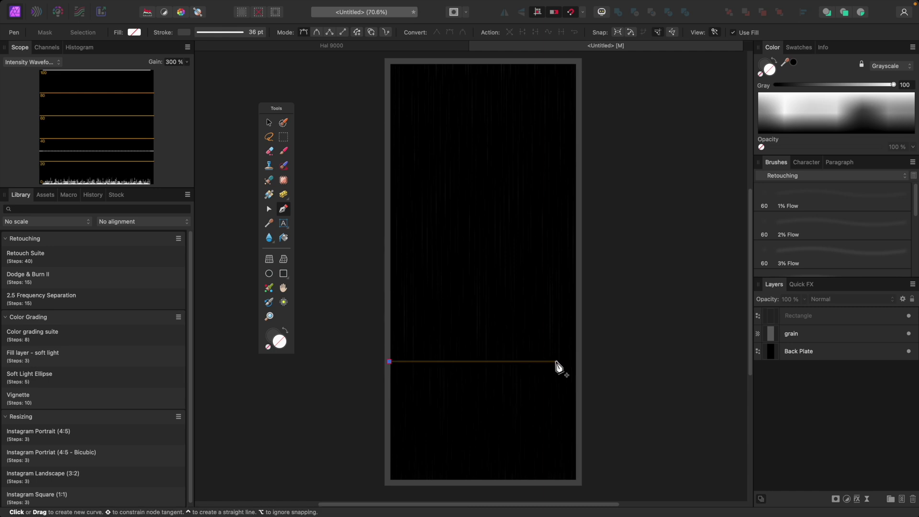
pyautogui.click(582, 362)
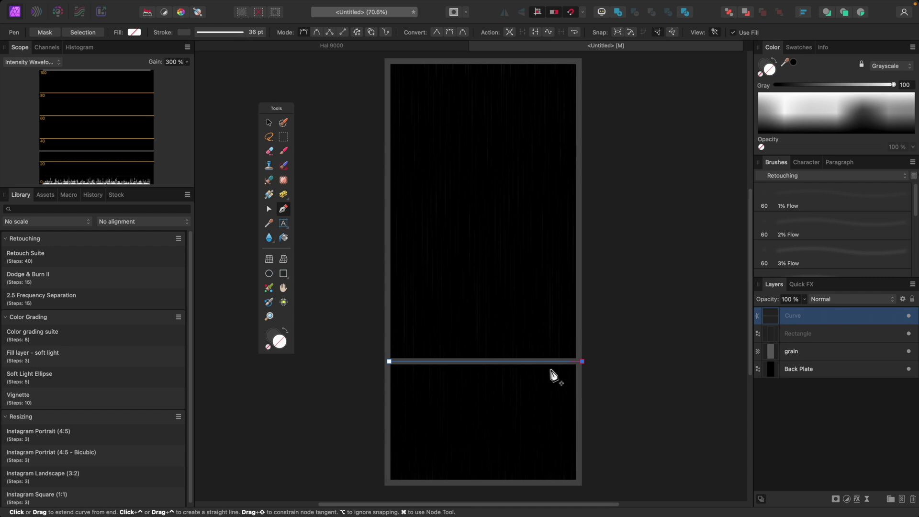
# - Move the horizontal divider line slightly lower in the frame and keep it selected for moving
pyautogui.click(270, 123)
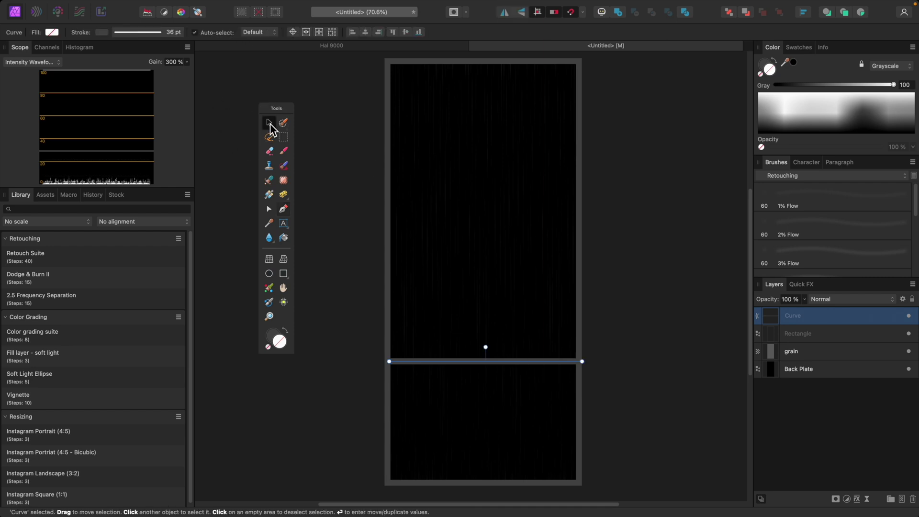
pyautogui.moveTo(527, 364); pyautogui.dragTo(526, 371)
pyautogui.press('super+minus')
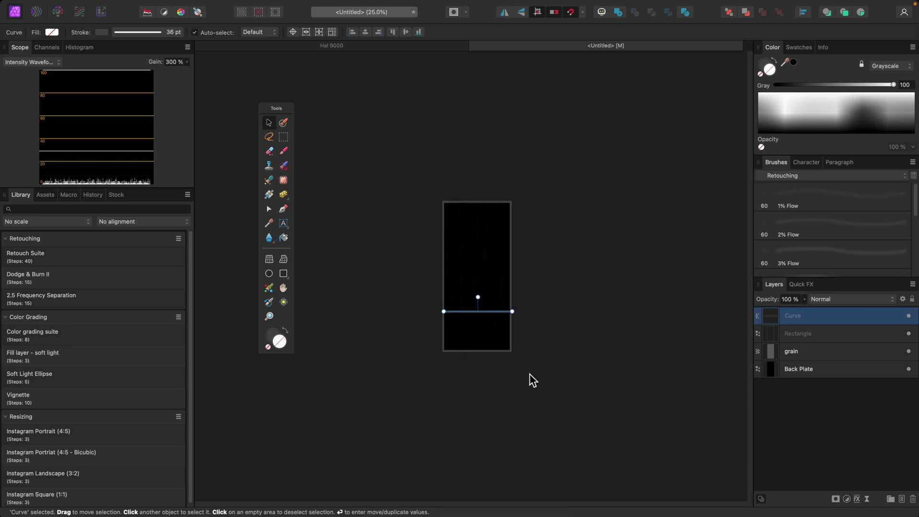
pyautogui.moveTo(516, 342); pyautogui.dragTo(515, 341)
pyautogui.click(618, 344)
pyautogui.press('e')
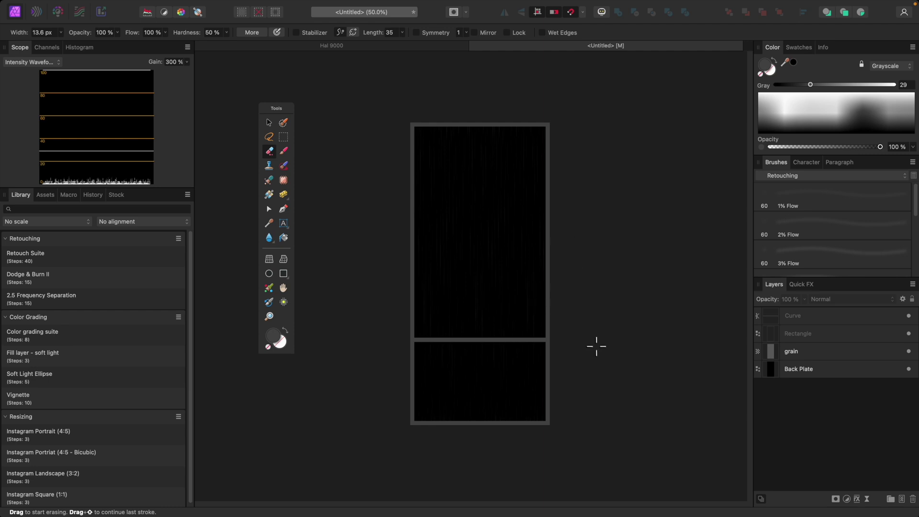
pyautogui.click(801, 318)
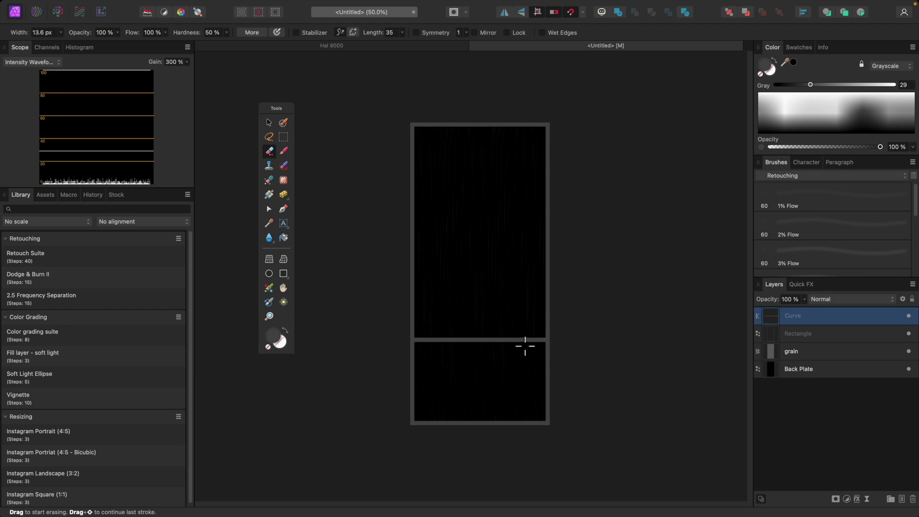
pyautogui.press('v')
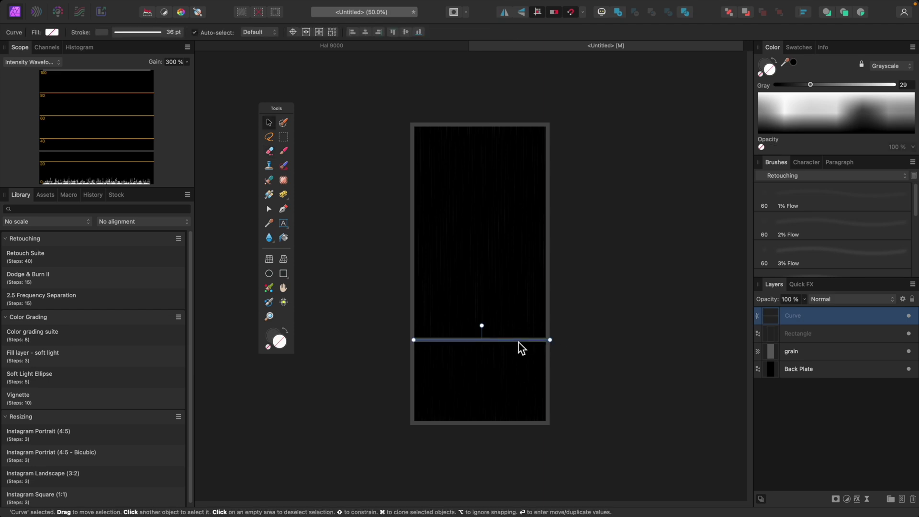
# - Group the border rectangle under the name "Frame" and place the Curve divider line inside that group
pyautogui.click(826, 336)
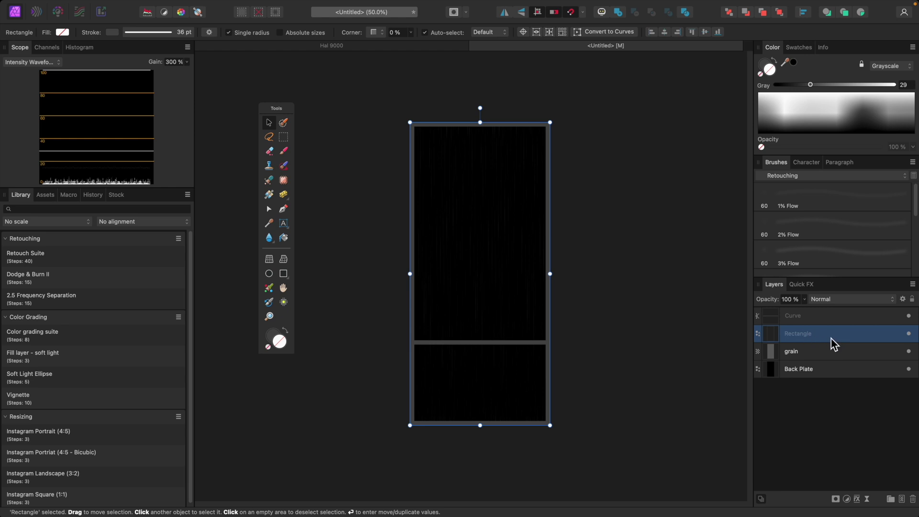
pyautogui.press('super+g')
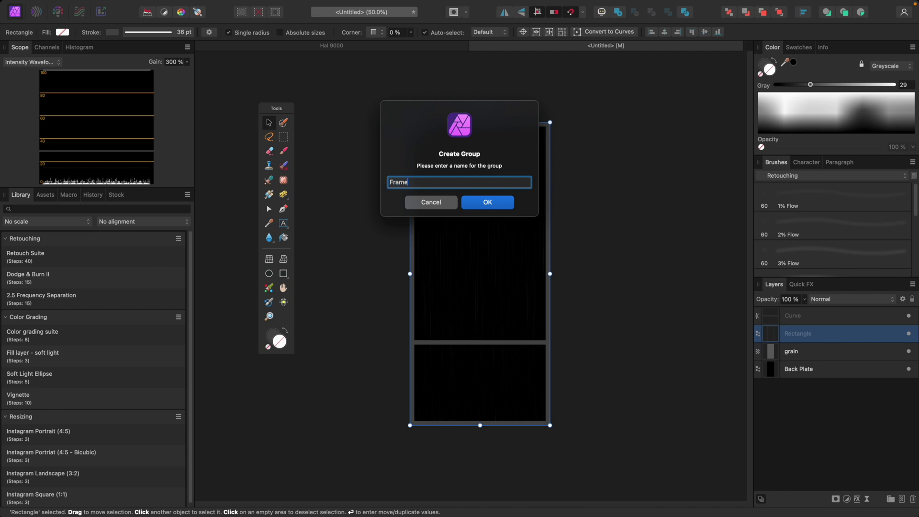
pyautogui.press('Return')
pyautogui.moveTo(796, 317); pyautogui.dragTo(810, 335)
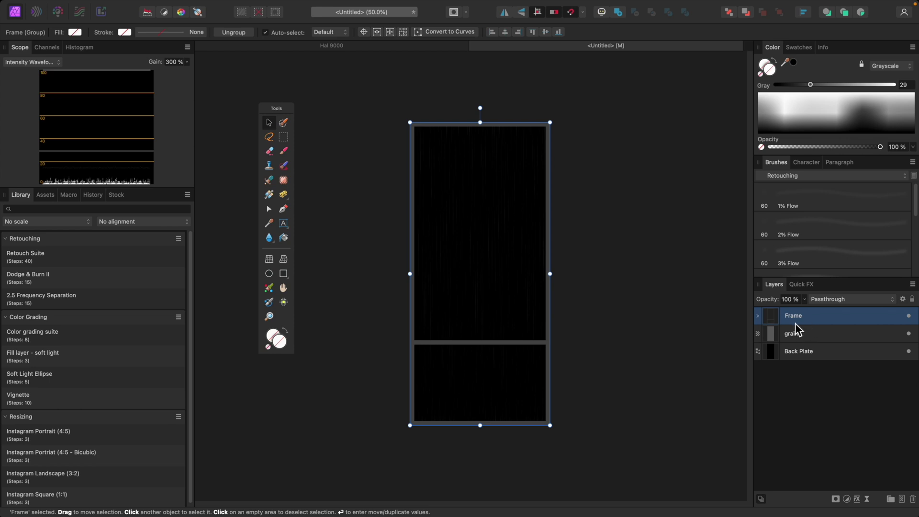
# - Enable the 3D layer effect on the Frame group and open its detailed settings, moving the dialog clear of the divider
pyautogui.press('super+plus')
pyautogui.press('super+minus')
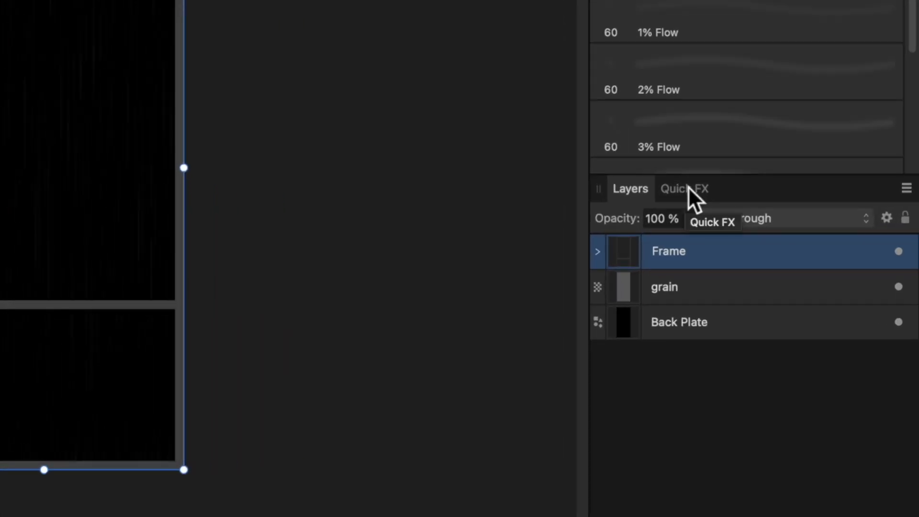
pyautogui.click(687, 187)
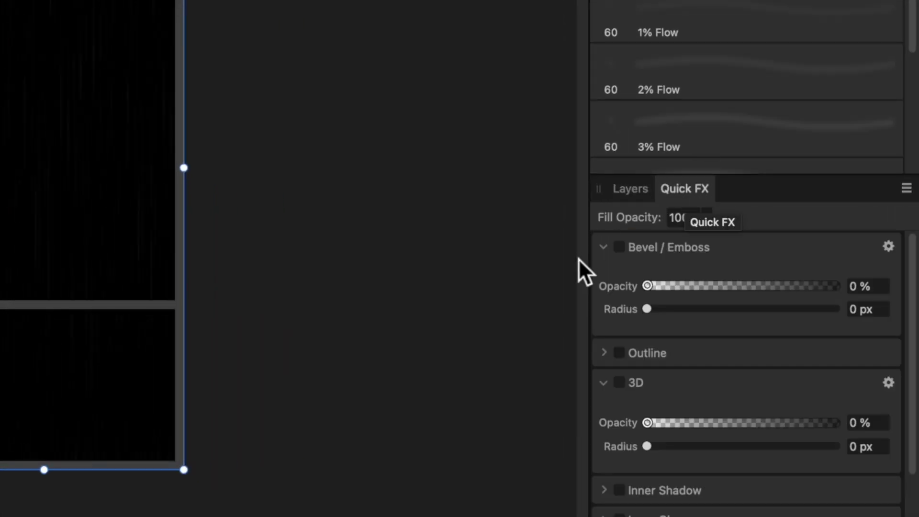
pyautogui.click(605, 246)
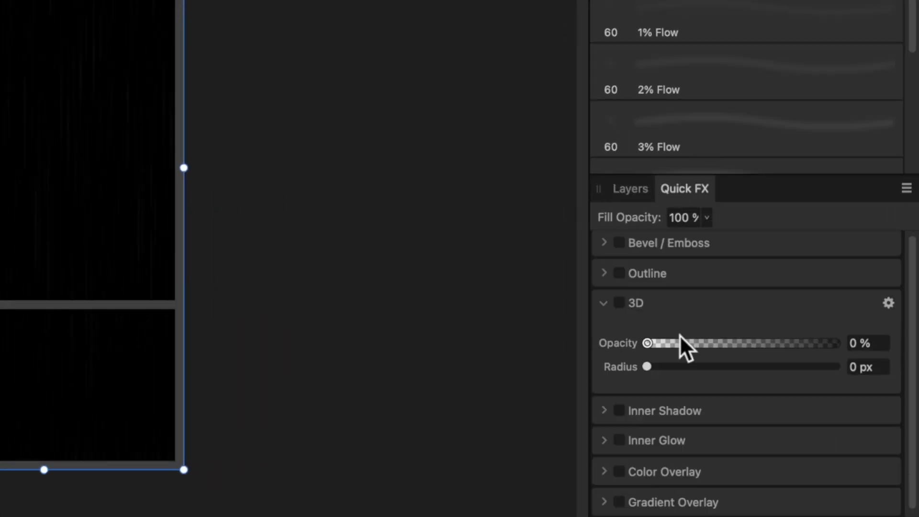
pyautogui.click(623, 305)
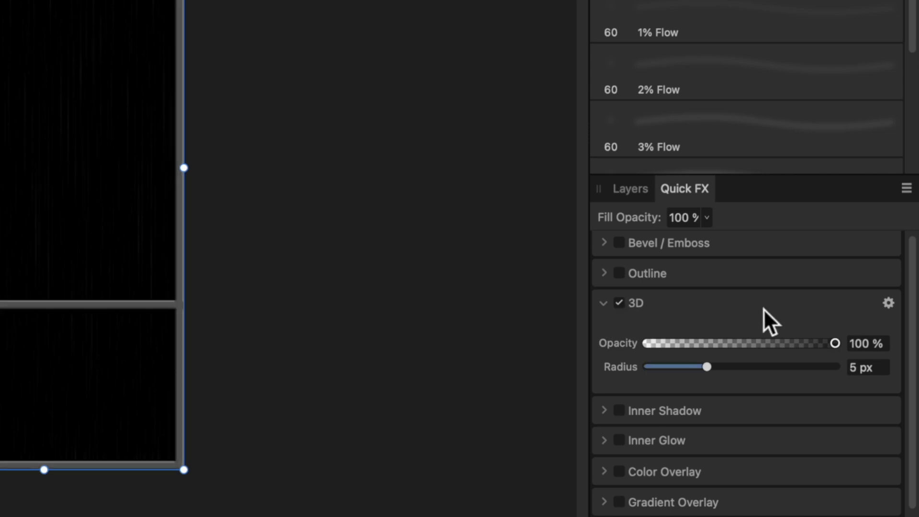
pyautogui.click(889, 304)
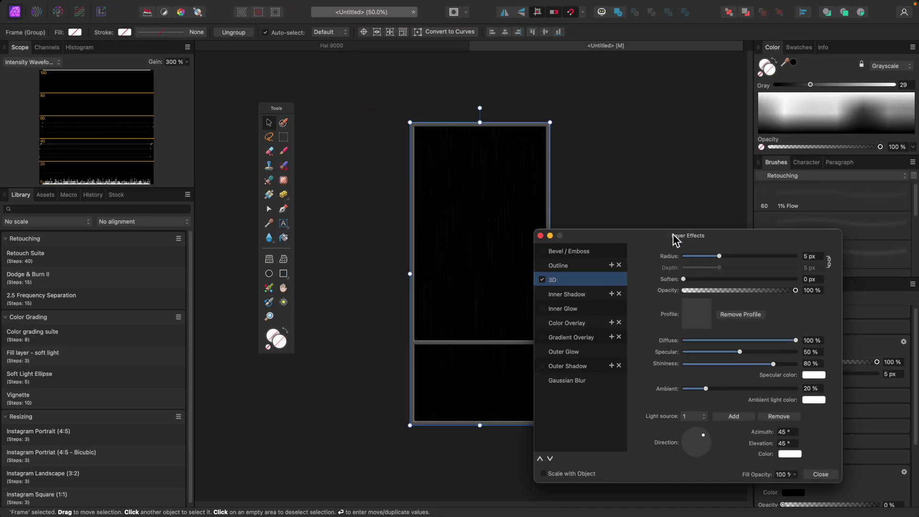
pyautogui.moveTo(558, 164); pyautogui.dragTo(610, 64)
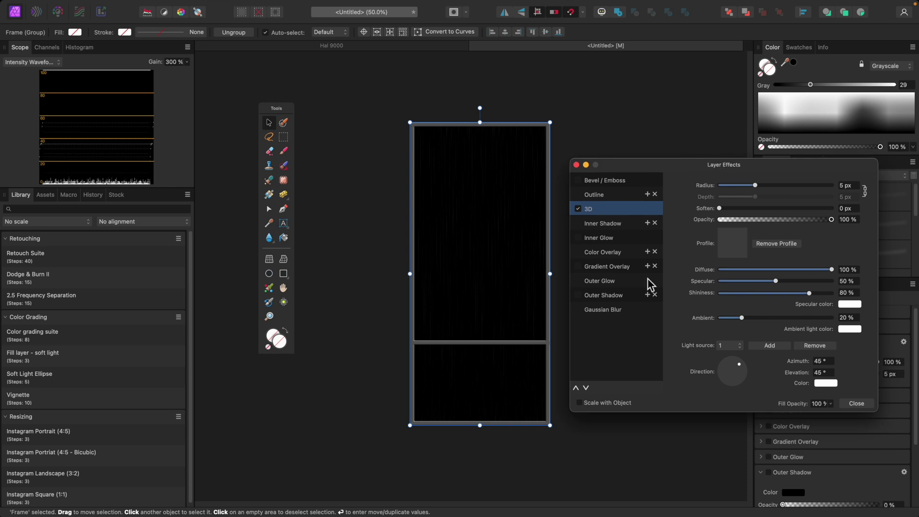
pyautogui.scroll(5, 510, 273)
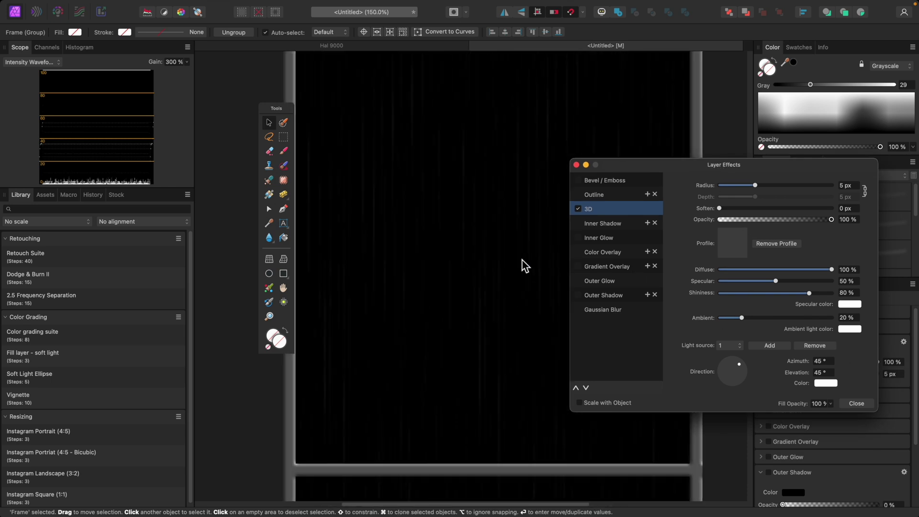
pyautogui.scroll(4, 519, 257)
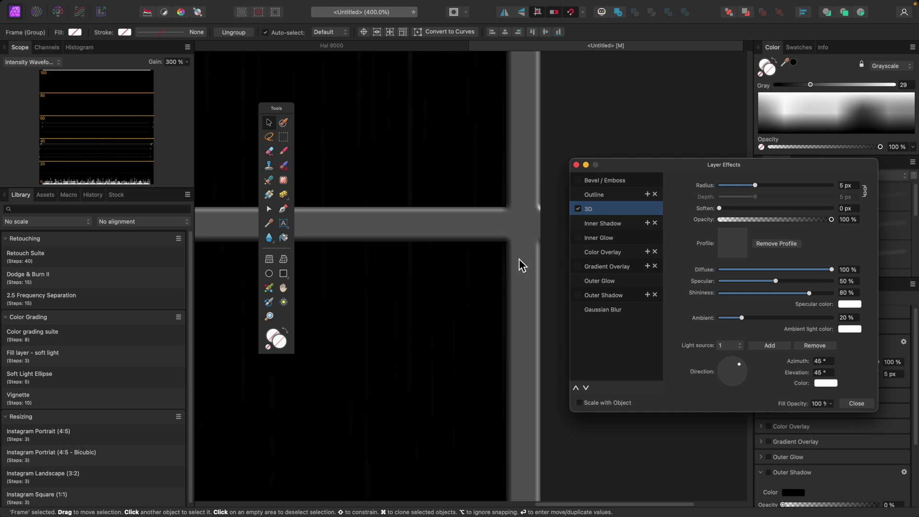
pyautogui.moveTo(685, 165)
pyautogui.mouseDown()
pyautogui.moveTo(654, 92)
pyautogui.moveTo(689, 275)
pyautogui.moveTo(638, 339)
pyautogui.moveTo(631, 365)
pyautogui.mouseUp()
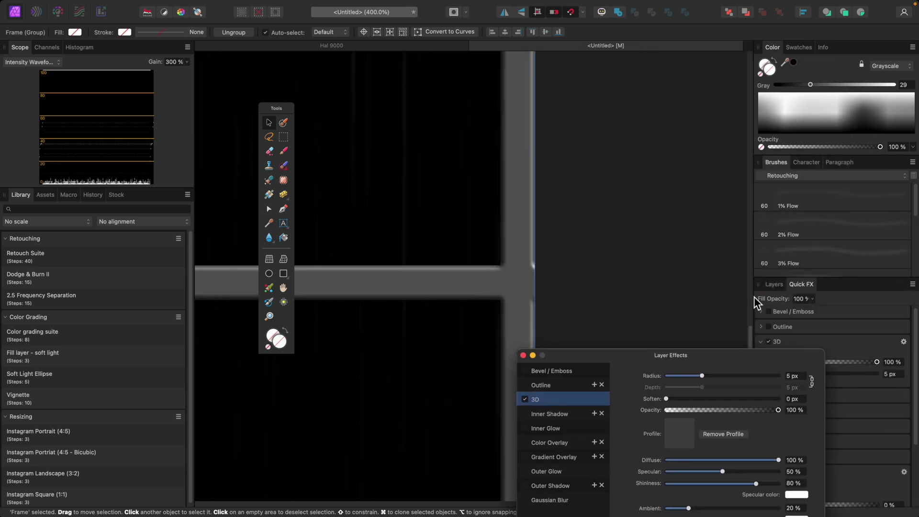
# - Select the Curve divider line inside the Frame group and examine where it meets the side border
pyautogui.click(775, 284)
pyautogui.click(757, 316)
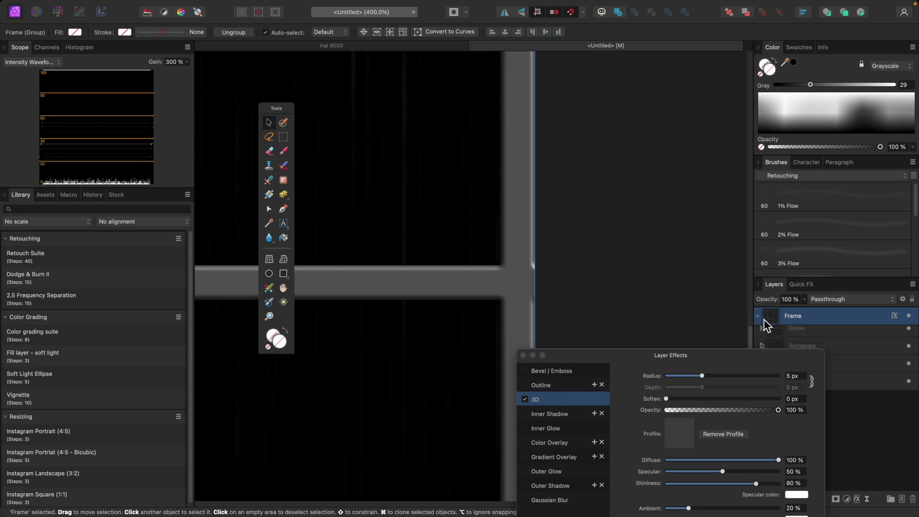
pyautogui.click(827, 335)
pyautogui.moveTo(537, 285); pyautogui.dragTo(517, 285)
pyautogui.hscroll(-20, 512, 282)
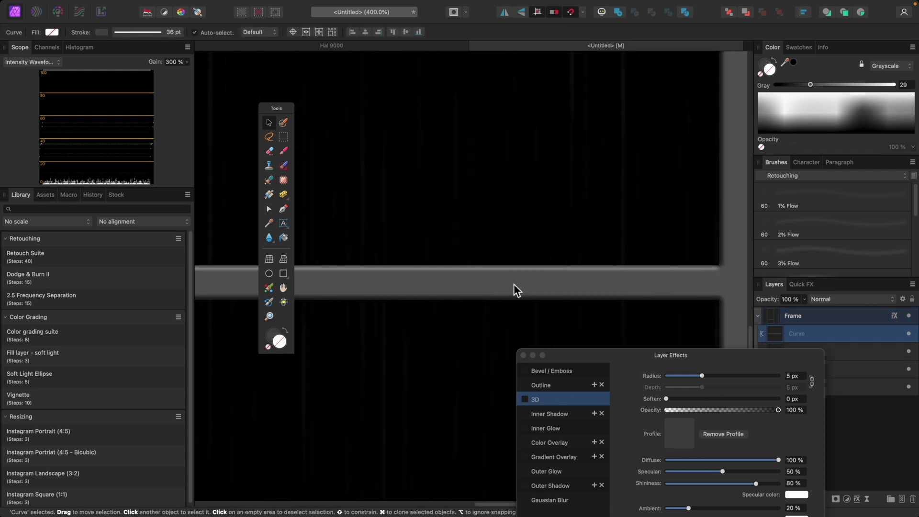
pyautogui.hscroll(8, 512, 282)
pyautogui.hscroll(12, 513, 283)
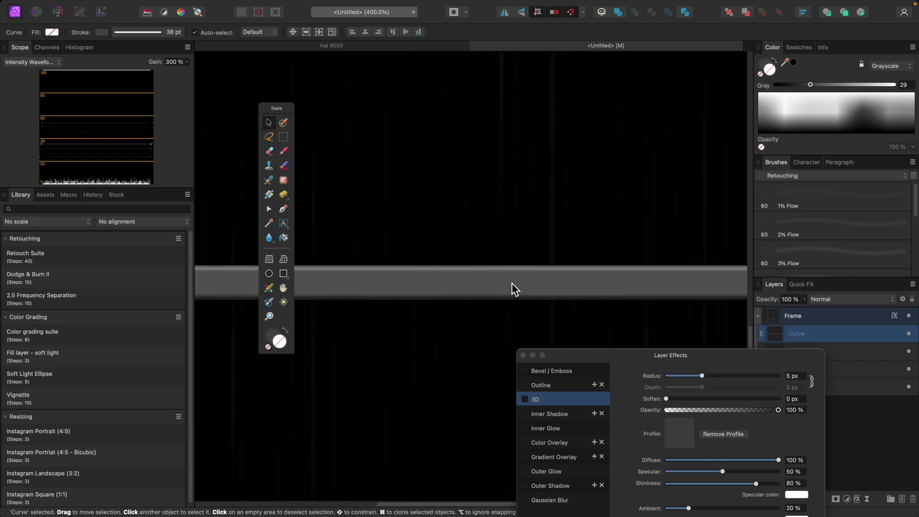
pyautogui.press('super+minus')
pyautogui.press('super+minus')
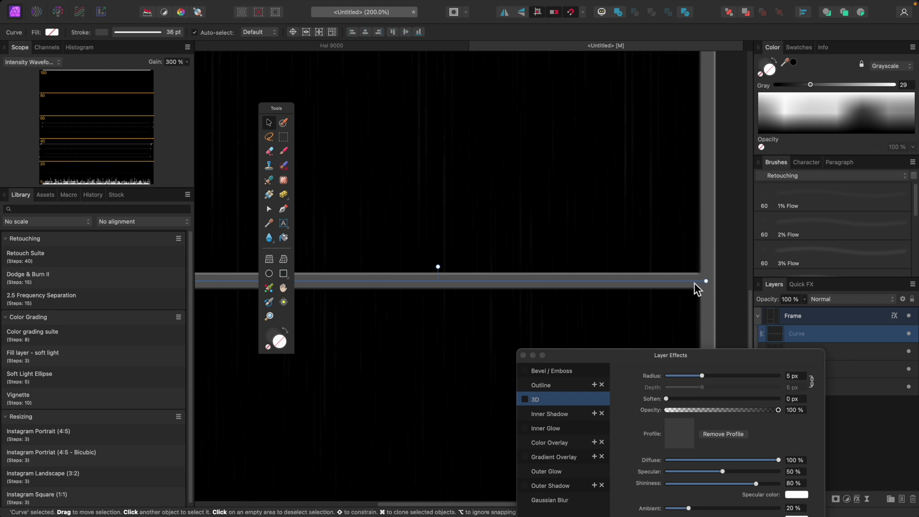
# - Reselect the Frame group and aim its 3D light from straight above, at about 91.2° azimuth and 43.7° elevation
pyautogui.moveTo(717, 362); pyautogui.dragTo(841, 263)
pyautogui.click(815, 320)
pyautogui.press('super+minus')
pyautogui.press('super+equal')
pyautogui.press('super+equal')
pyautogui.press('super+equal')
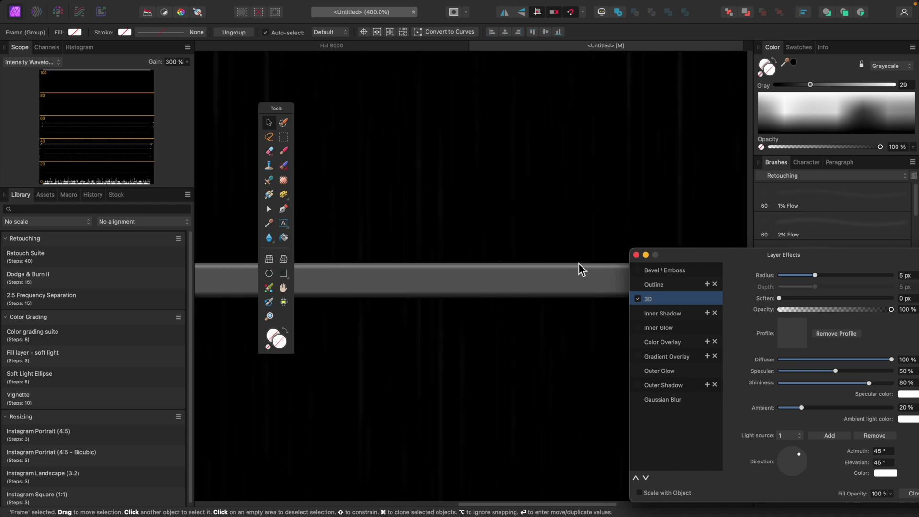
pyautogui.hscroll(5, 578, 263)
pyautogui.moveTo(773, 274); pyautogui.dragTo(674, 236)
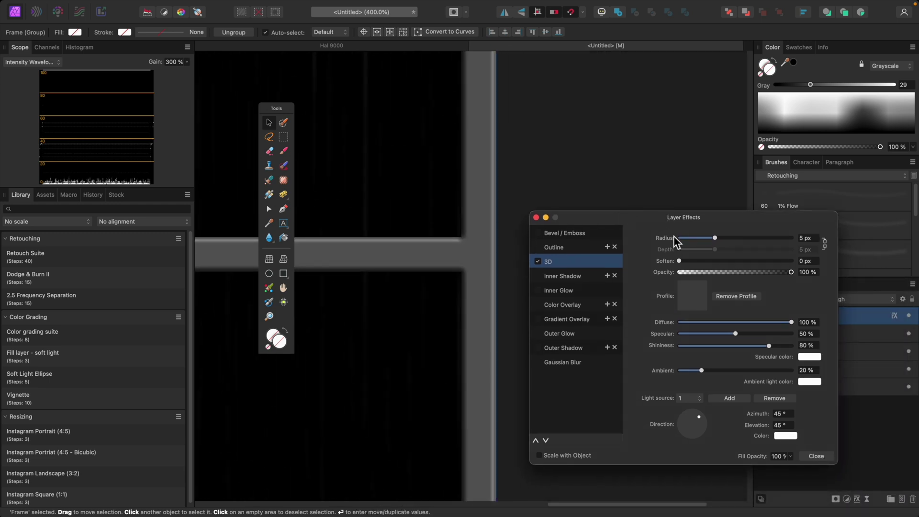
pyautogui.moveTo(699, 418)
pyautogui.mouseDown()
pyautogui.moveTo(691, 416)
pyautogui.moveTo(693, 438)
pyautogui.moveTo(693, 415)
pyautogui.mouseUp()
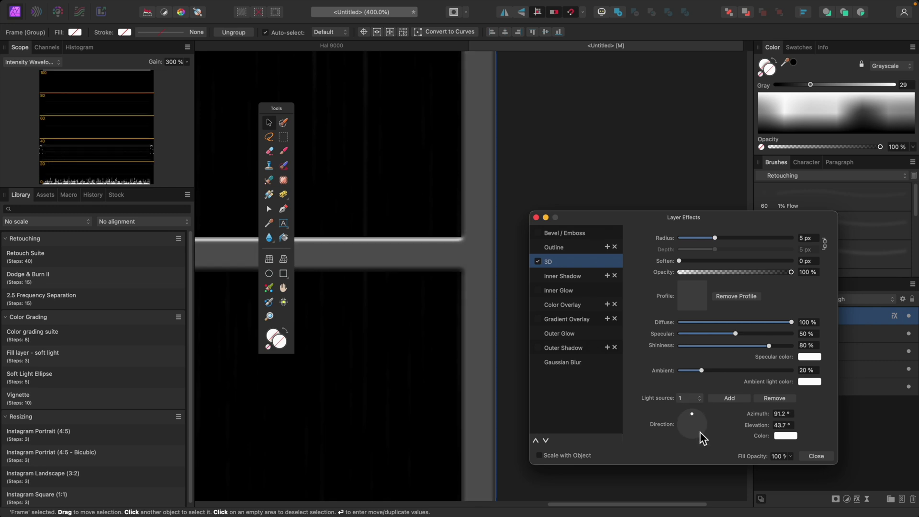
# - Set the frame's 3D effect to radius 3.3 px, soften 0.4 px, specular 67% and shininess 74%
pyautogui.click(715, 238)
pyautogui.moveTo(717, 238); pyautogui.dragTo(685, 264)
pyautogui.moveTo(735, 334)
pyautogui.mouseDown()
pyautogui.moveTo(778, 336)
pyautogui.moveTo(745, 336)
pyautogui.moveTo(780, 347)
pyautogui.moveTo(760, 345)
pyautogui.moveTo(754, 335)
pyautogui.mouseUp()
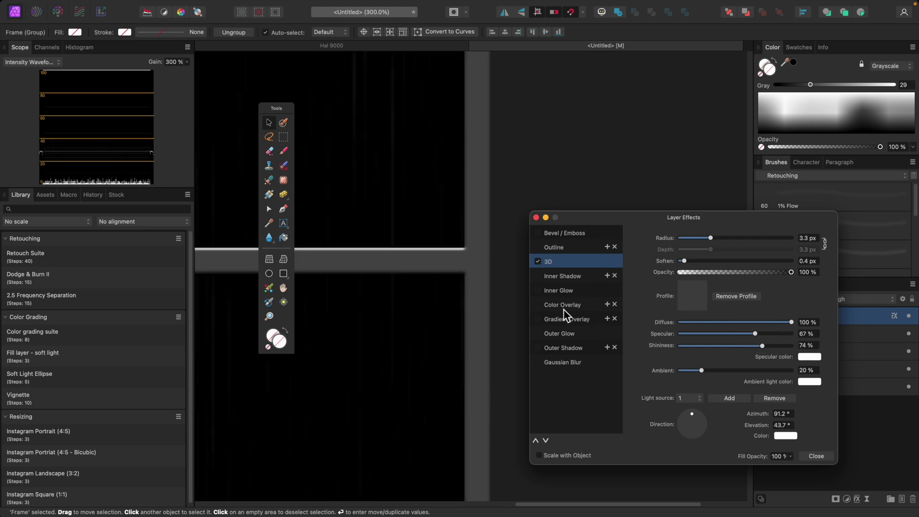
# - Deselect the frame, close the layer effects dialog and collapse the Frame group in the layer stack
pyautogui.press('super+0')
pyautogui.moveTo(629, 216); pyautogui.dragTo(731, 207)
pyautogui.click(615, 197)
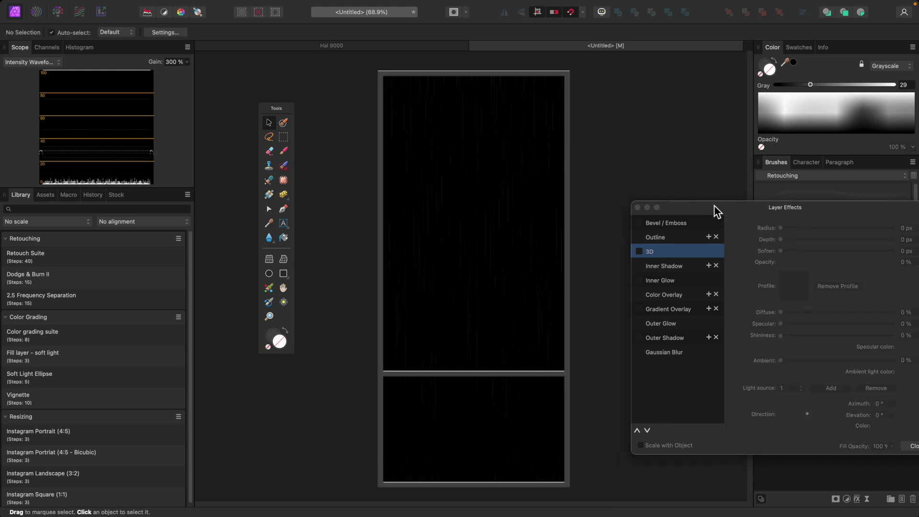
pyautogui.moveTo(745, 207); pyautogui.dragTo(701, 206)
pyautogui.hscroll(2, 505, 216)
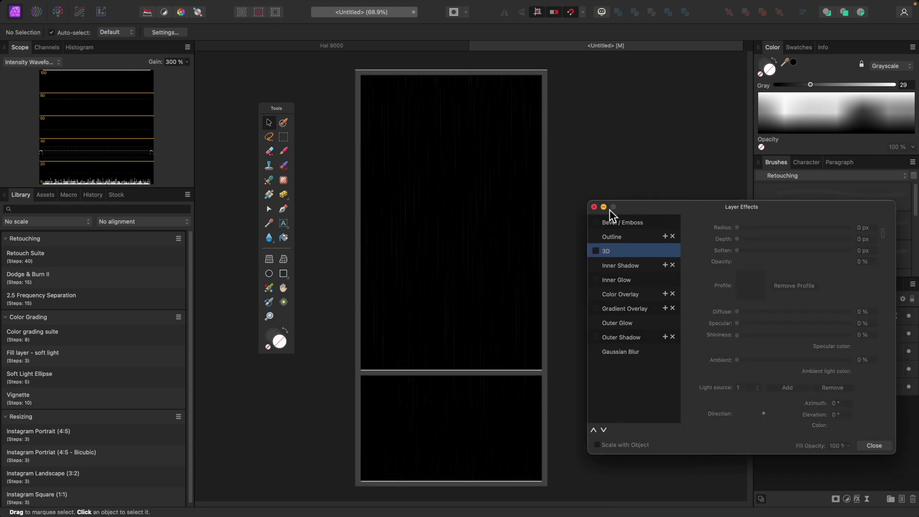
pyautogui.click(594, 206)
pyautogui.click(759, 316)
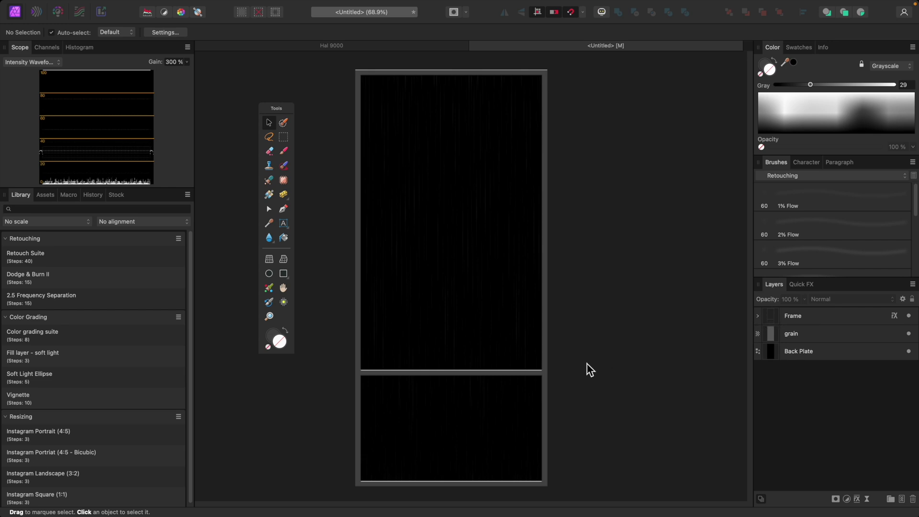
# - Draw a thin rectangle across the frame along the divider and place its layer directly beneath the Frame group
pyautogui.scroll(-2, 596, 365)
pyautogui.hscroll(-2, 597, 366)
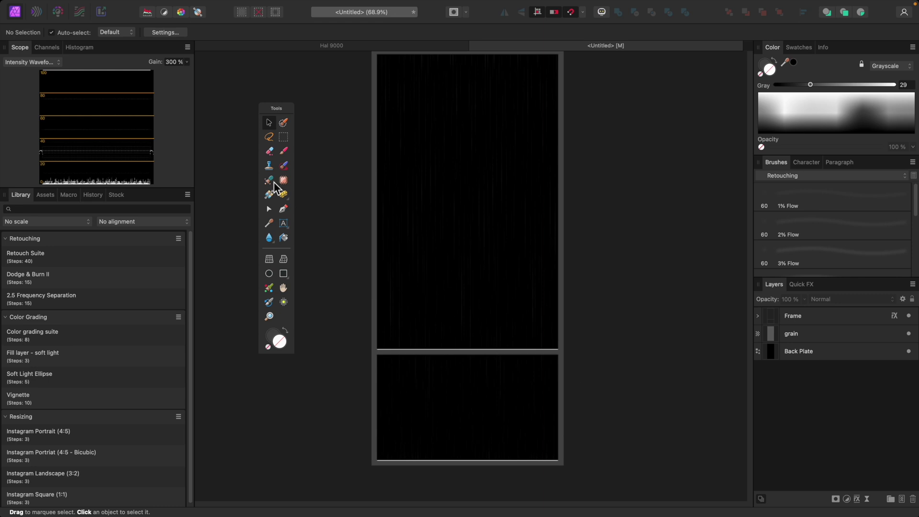
pyautogui.click(283, 275)
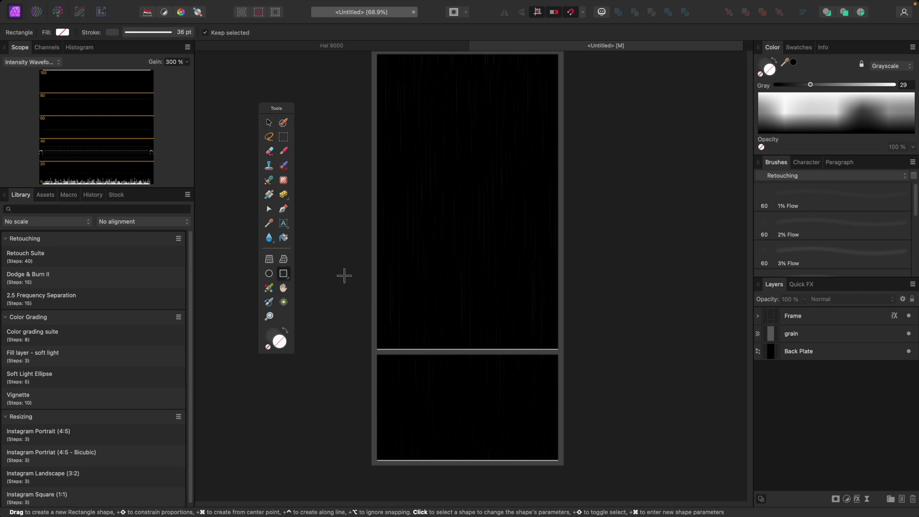
pyautogui.scroll(1, 483, 395)
pyautogui.scroll(3, 479, 391)
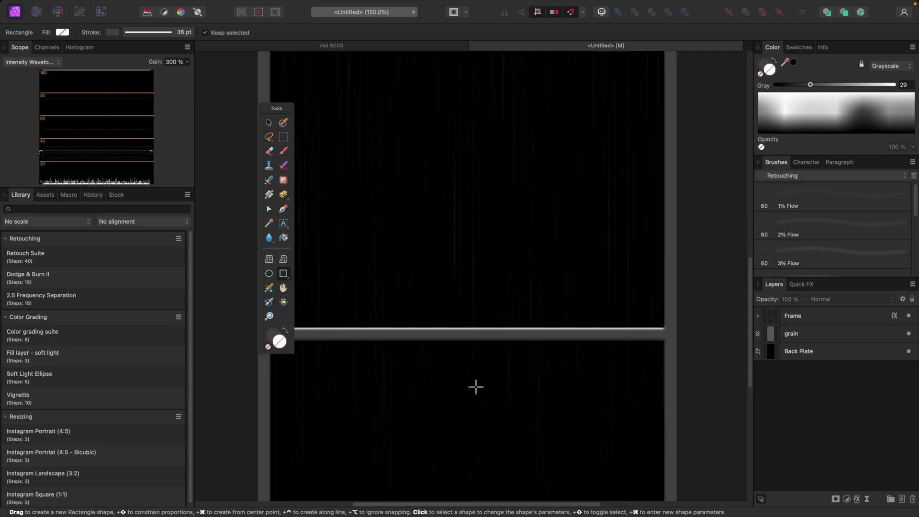
pyautogui.moveTo(331, 327); pyautogui.dragTo(725, 347)
pyautogui.moveTo(796, 319); pyautogui.dragTo(794, 344)
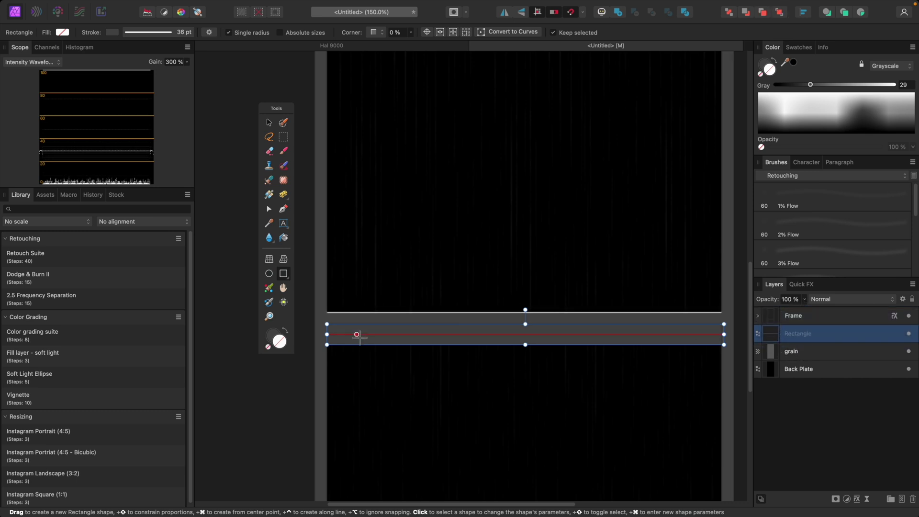
# - Extend both ends of the thin rectangle to the outer side edges of the frame
pyautogui.moveTo(327, 338); pyautogui.dragTo(314, 335)
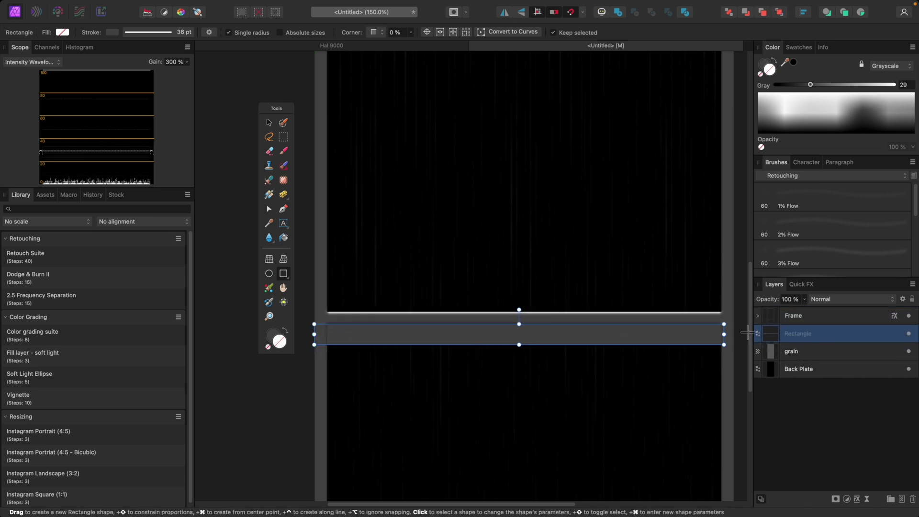
pyautogui.moveTo(730, 339); pyautogui.dragTo(734, 334)
pyautogui.click(268, 122)
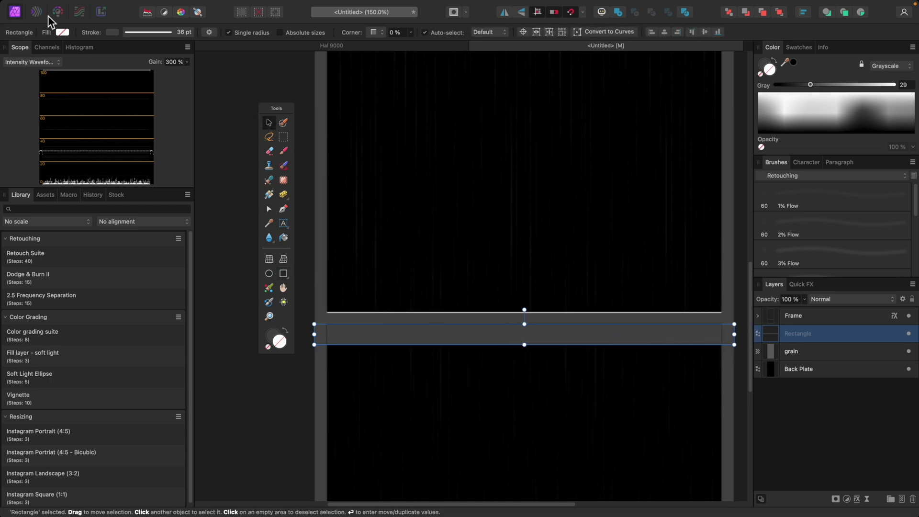
# - Remove the thin rectangle's stroke and fill it with a neutral grey of 48 lightness
pyautogui.click(113, 32)
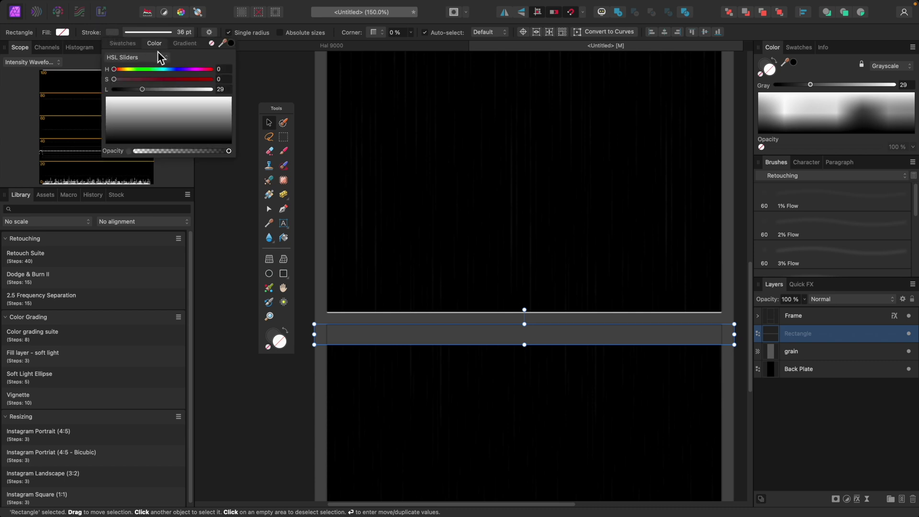
pyautogui.click(212, 43)
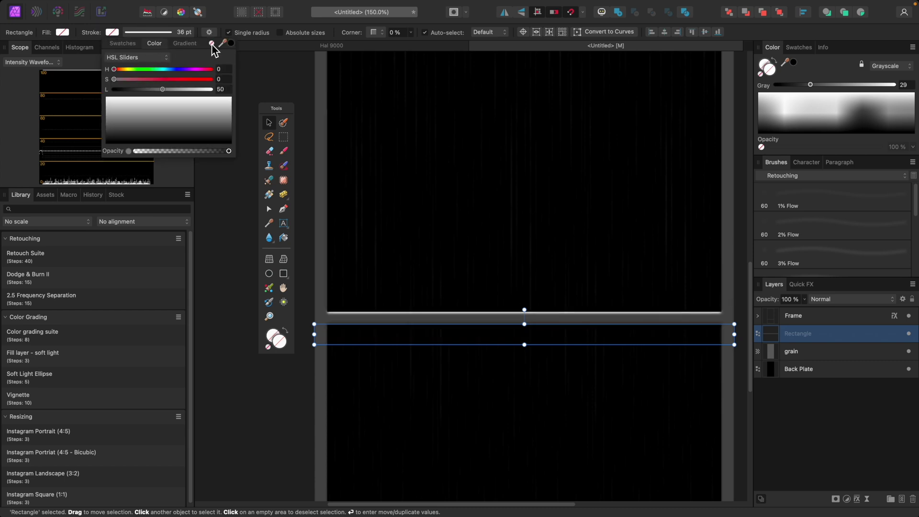
pyautogui.click(64, 33)
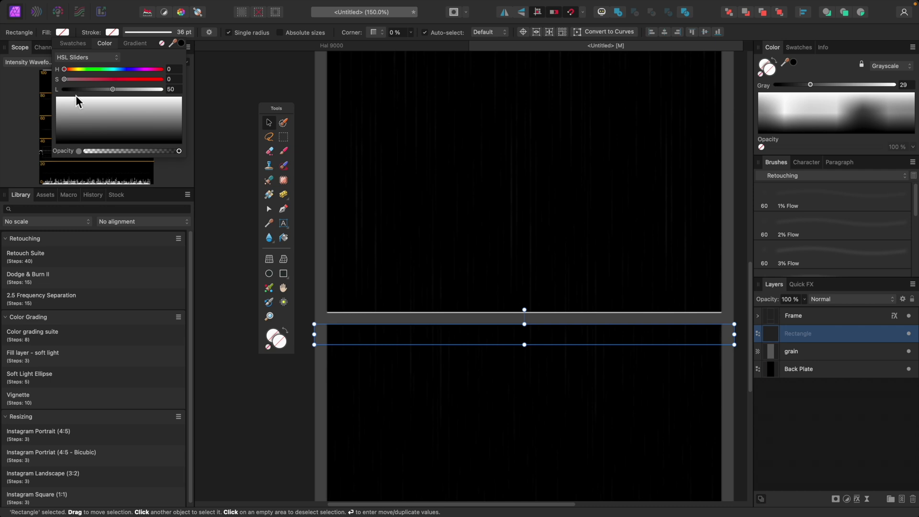
pyautogui.click(114, 90)
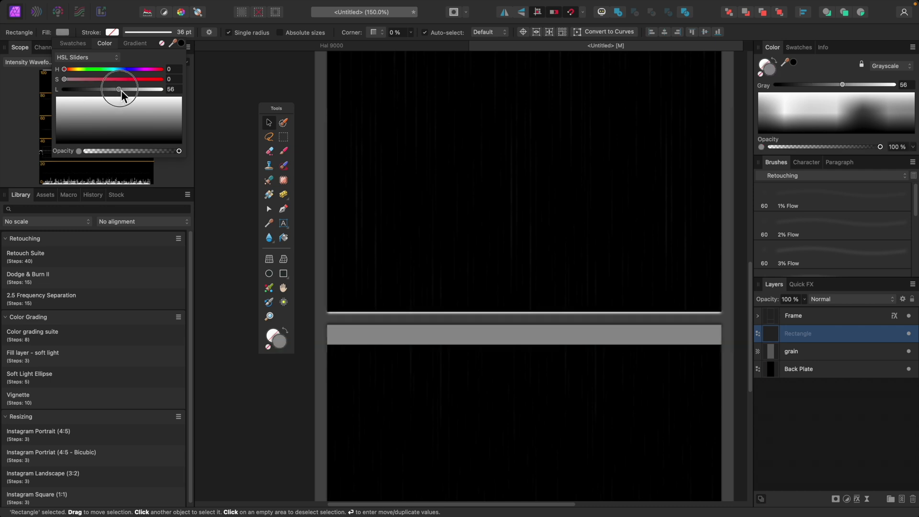
pyautogui.moveTo(114, 91); pyautogui.dragTo(113, 92)
pyautogui.click(549, 374)
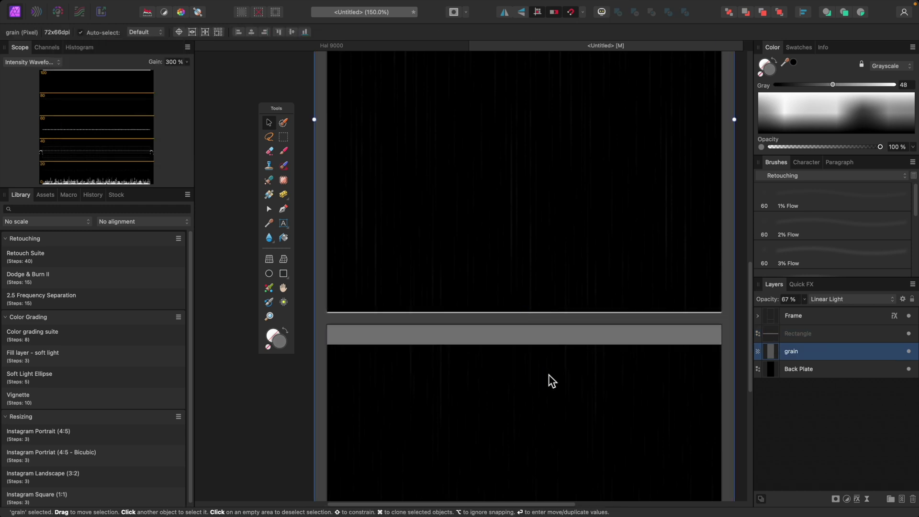
# - Reduce the grey rectangle's height from its lower edge to leave a narrower strip under the divider, and deselect it
pyautogui.press('super+minus')
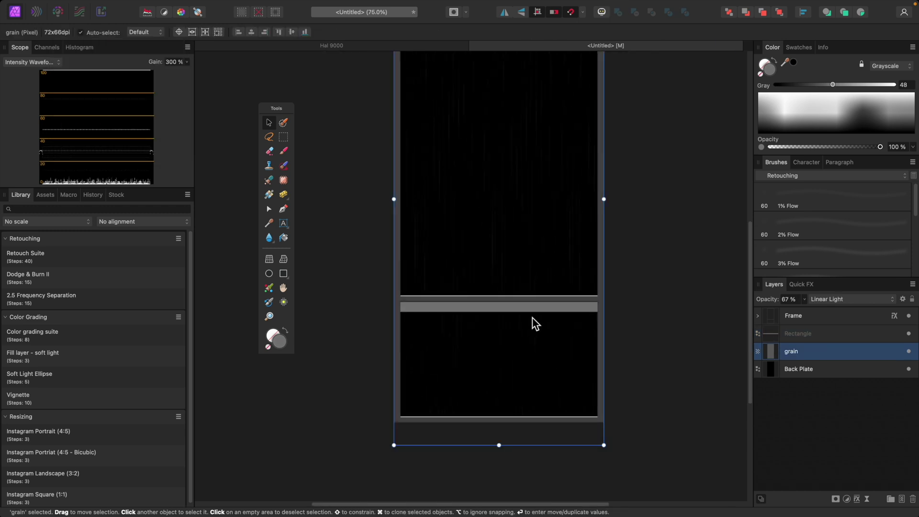
pyautogui.press('super+plus')
pyautogui.click(581, 318)
pyautogui.press('super+plus')
pyautogui.press('super+plus')
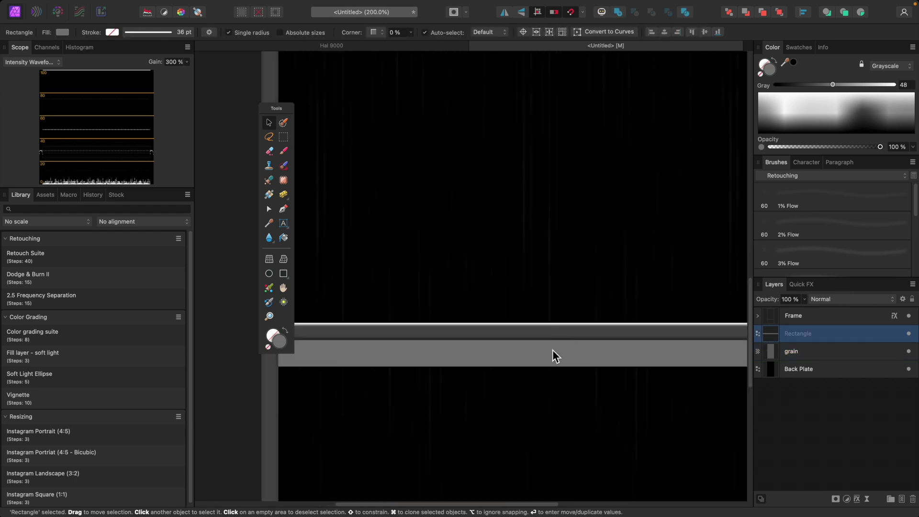
pyautogui.moveTo(542, 367); pyautogui.dragTo(543, 358)
pyautogui.press('super+minus')
pyautogui.press('super+minus')
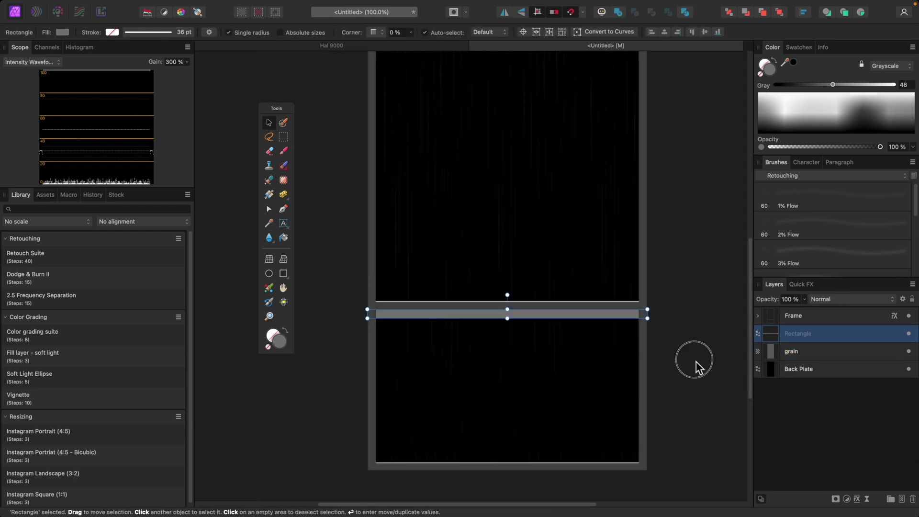
pyautogui.click(696, 361)
pyautogui.press('super+plus')
pyautogui.press('super+plus')
pyautogui.press('super+plus')
pyautogui.scroll(-2, 649, 357)
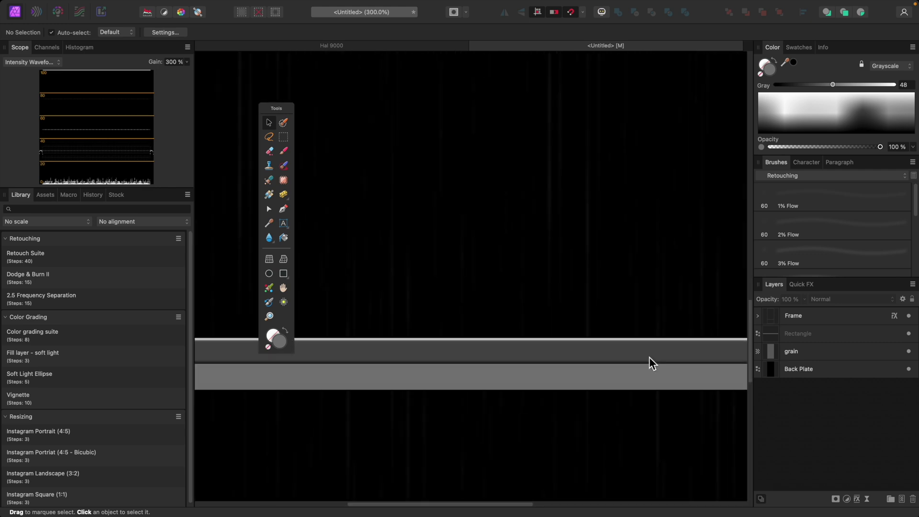
# - Add a 3D effect to the strip under the divider with a 23.4 px radius, lit from above at about 90.5° azimuth and 38.5° elevation
pyautogui.click(605, 335)
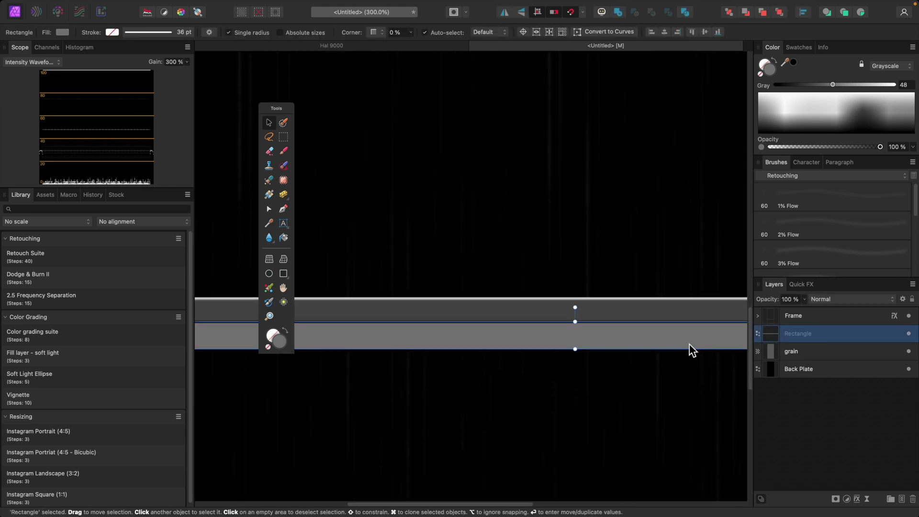
pyautogui.click(800, 286)
pyautogui.click(769, 342)
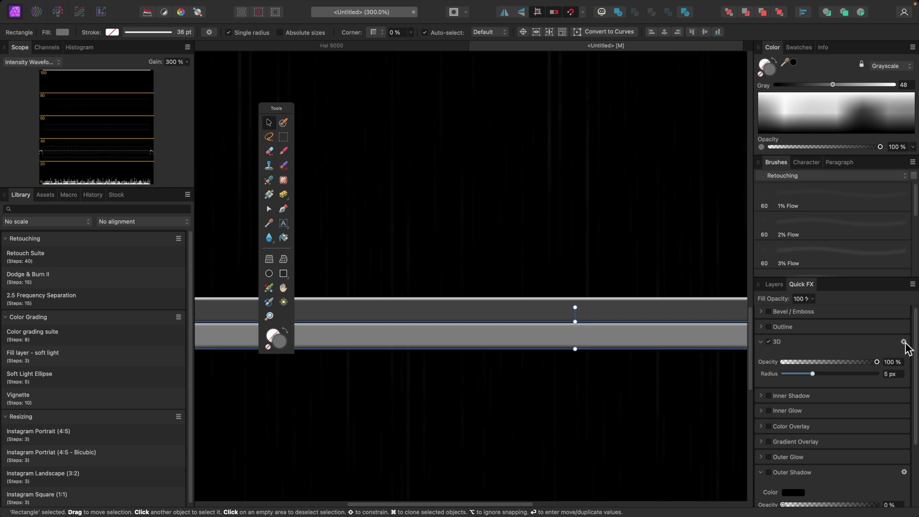
pyautogui.click(904, 343)
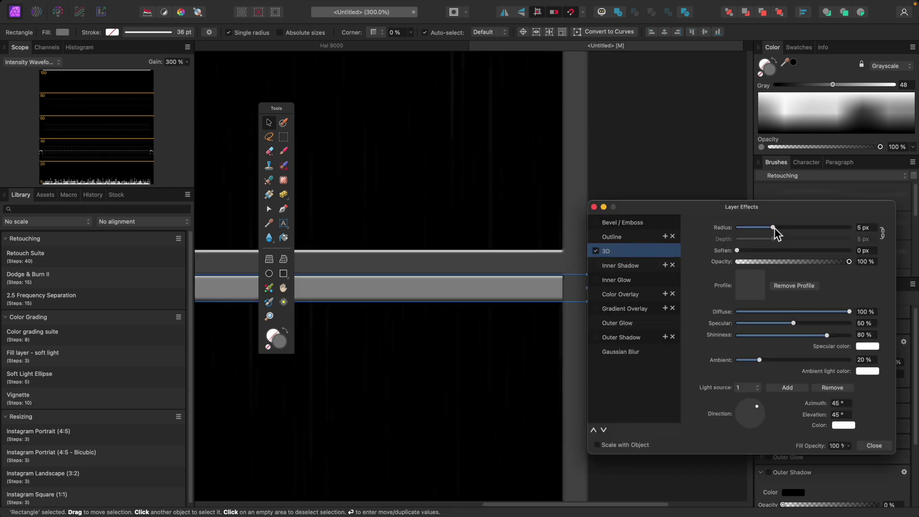
pyautogui.moveTo(774, 228); pyautogui.dragTo(805, 228)
pyautogui.moveTo(756, 412); pyautogui.dragTo(751, 404)
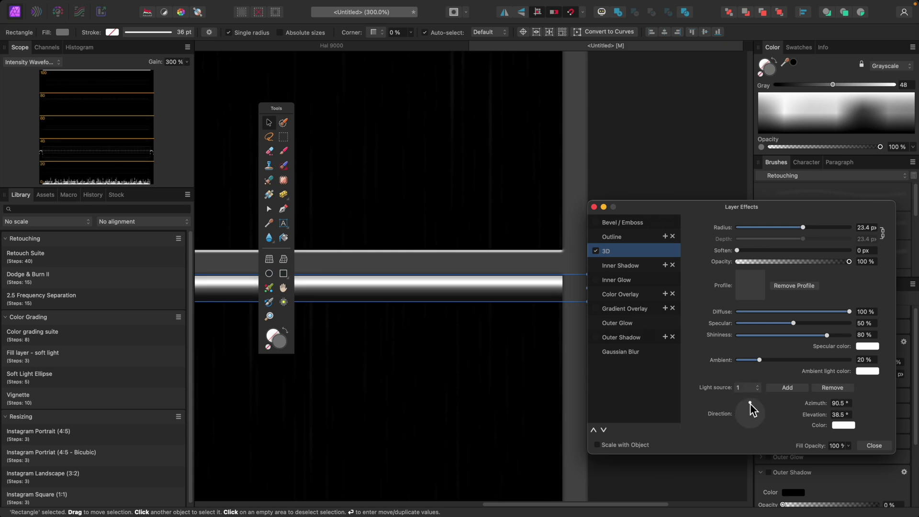
# - Set the strip's 3D effect to 36% diffuse, 63% specular and 75% shininess
pyautogui.moveTo(846, 311); pyautogui.dragTo(808, 335)
pyautogui.moveTo(816, 336); pyautogui.dragTo(800, 335)
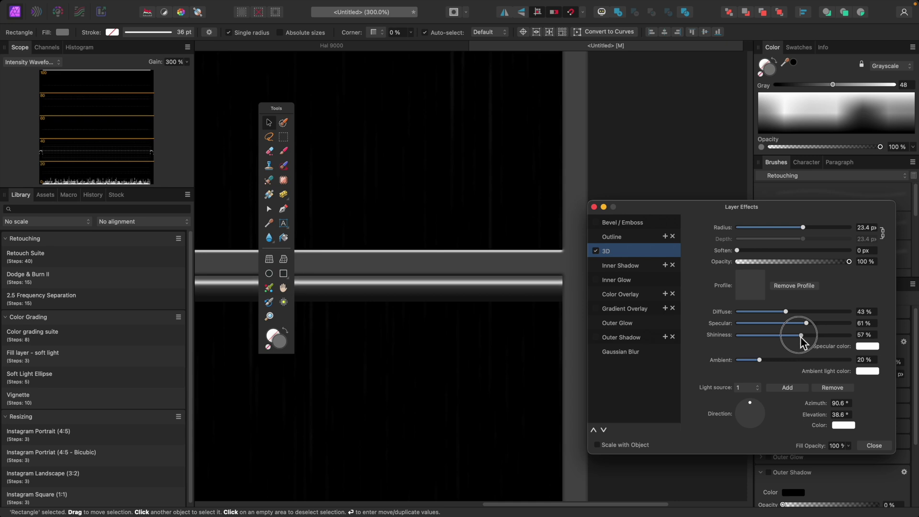
pyautogui.press('super+minus')
pyautogui.hscroll(-3, 577, 306)
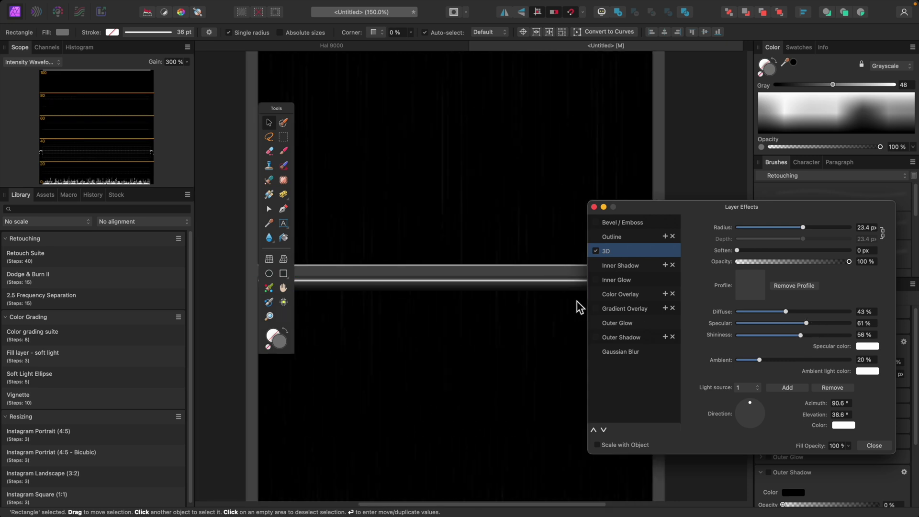
pyautogui.moveTo(802, 337)
pyautogui.mouseDown()
pyautogui.moveTo(826, 340)
pyautogui.moveTo(789, 314)
pyautogui.moveTo(797, 314)
pyautogui.moveTo(779, 315)
pyautogui.mouseUp()
pyautogui.scroll(2, 576, 280)
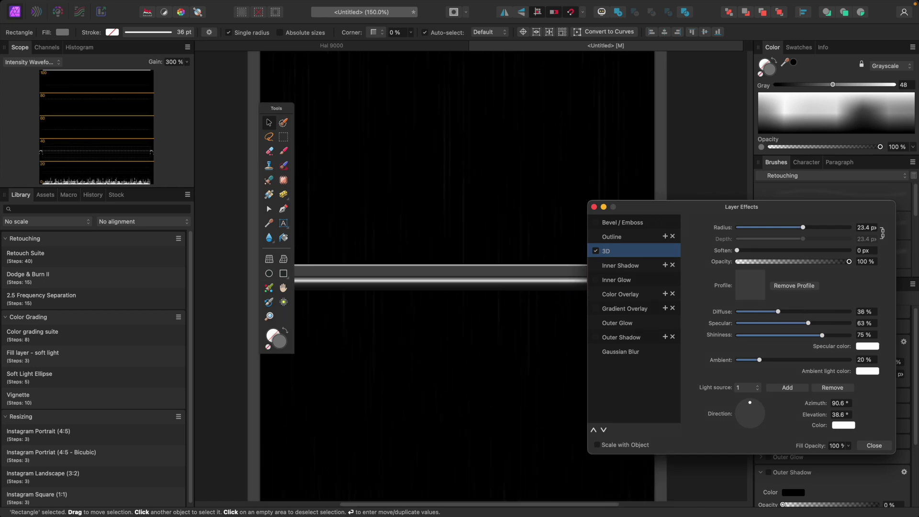
# - Refine the strip's 3D effect to 2 px soften, 73% specular, 62% shininess and a light elevation of 31.6°
pyautogui.scroll(3, 576, 280)
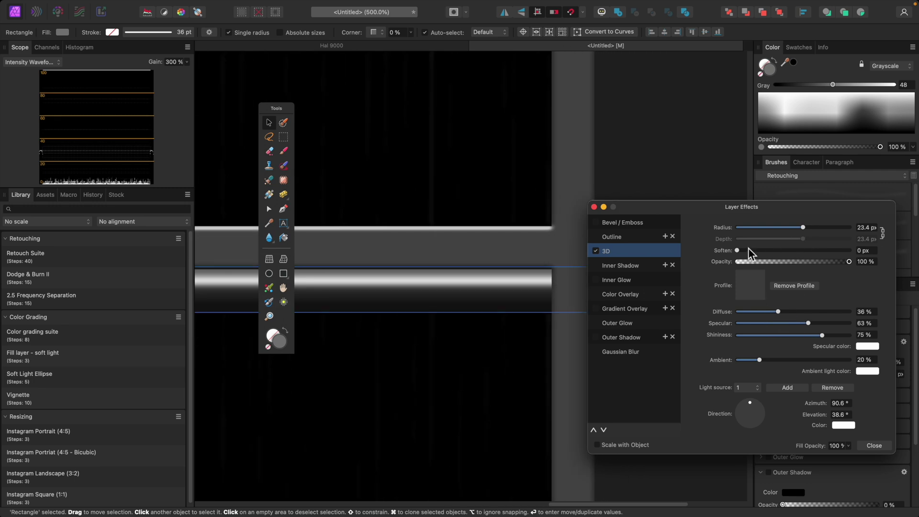
pyautogui.moveTo(737, 251); pyautogui.dragTo(765, 253)
pyautogui.moveTo(809, 324); pyautogui.dragTo(818, 325)
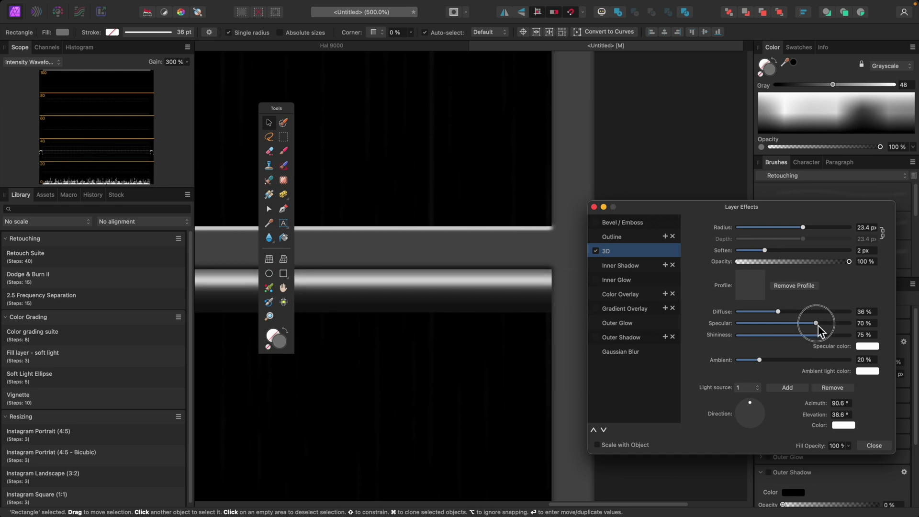
pyautogui.moveTo(751, 402); pyautogui.dragTo(752, 403)
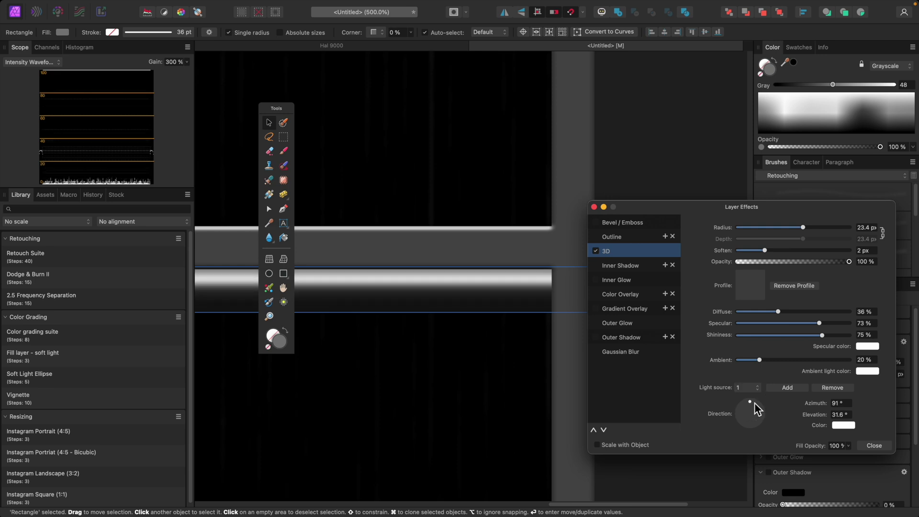
pyautogui.moveTo(823, 335); pyautogui.dragTo(808, 341)
pyautogui.press('super+0')
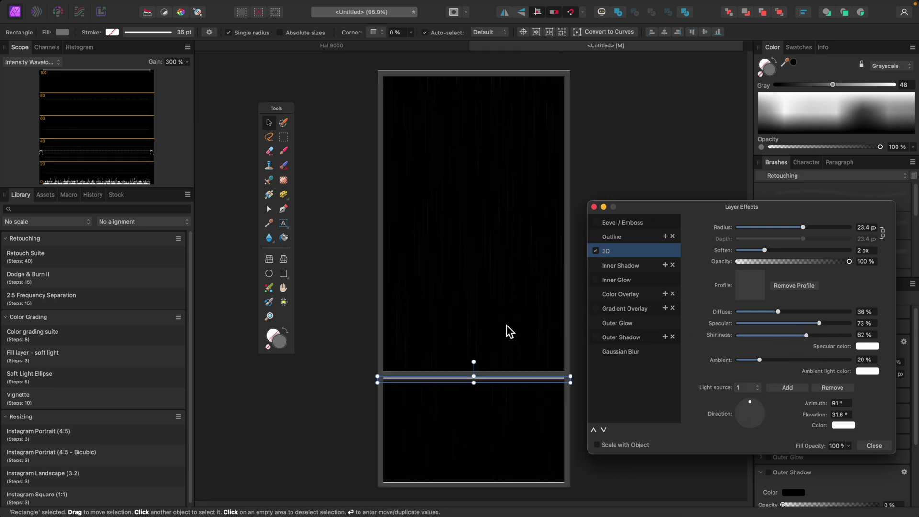
# - Deselect the strip and examine the divider's metallic highlights at several magnifications
pyautogui.click(345, 277)
pyautogui.press('super+plus')
pyautogui.press('super+plus')
pyautogui.press('super+plus')
pyautogui.press('super+plus')
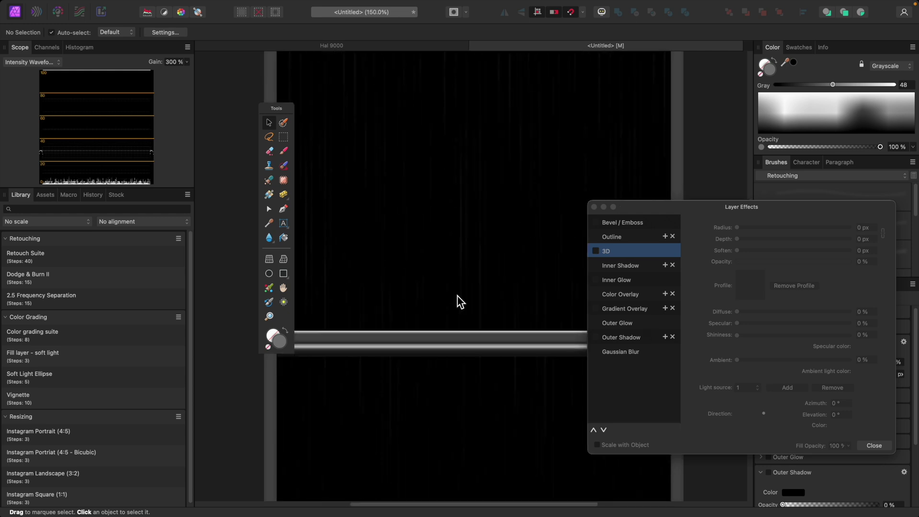
pyautogui.scroll(-4, 522, 293)
pyautogui.press('super+minus')
pyautogui.press('super+minus')
pyautogui.press('super+minus')
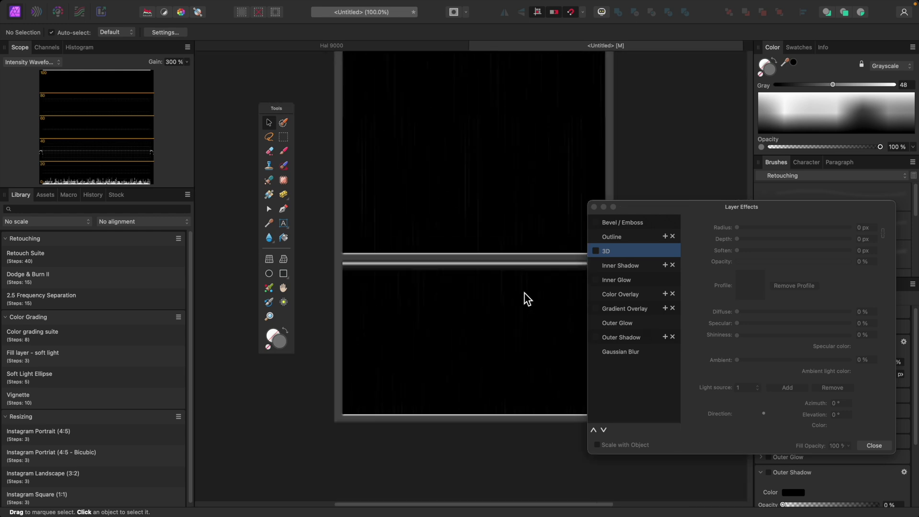
pyautogui.press('super+0')
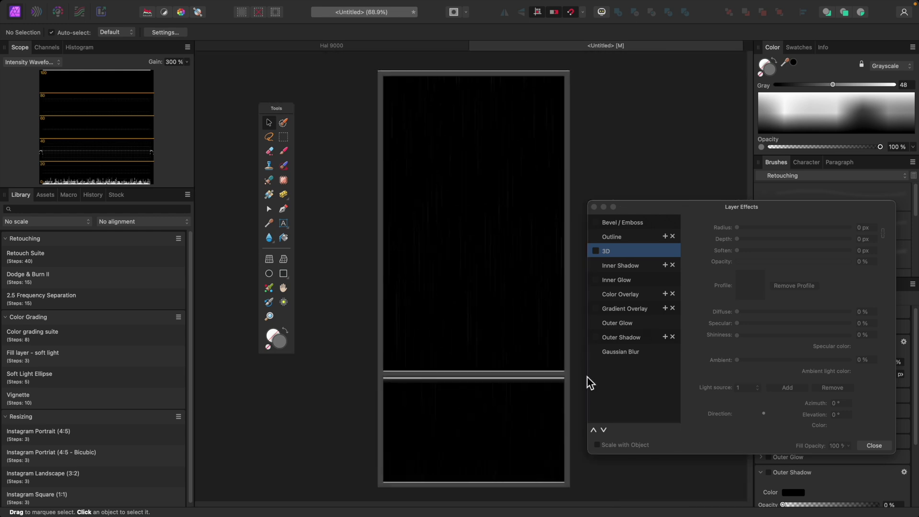
pyautogui.press('super+plus')
pyautogui.press('super+plus')
pyautogui.press('super+plus')
pyautogui.press('super+plus')
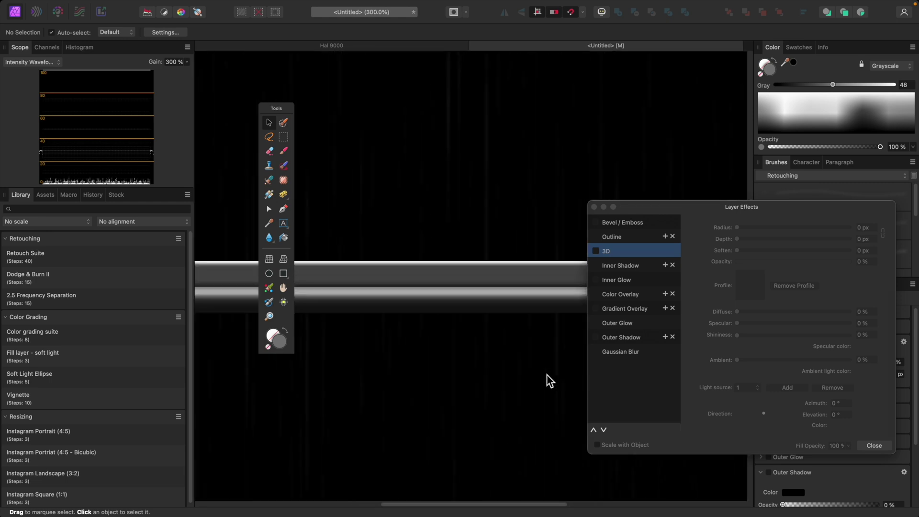
# - Make the strip slightly taller and adjust its 3D effect to 26.7 px radius, 76% specular, 64% shininess, 92° azimuth and 49.3° elevation
pyautogui.click(481, 300)
pyautogui.moveTo(444, 314); pyautogui.dragTo(443, 317)
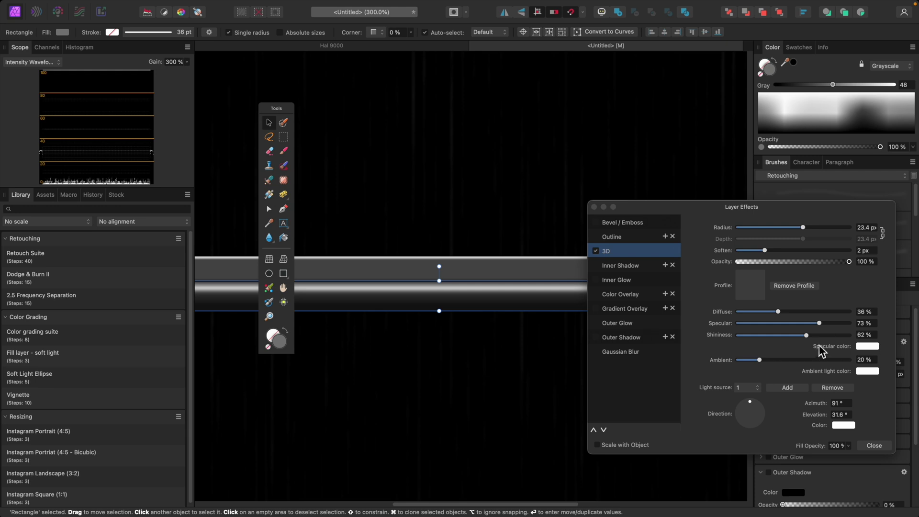
pyautogui.moveTo(754, 405); pyautogui.dragTo(751, 406)
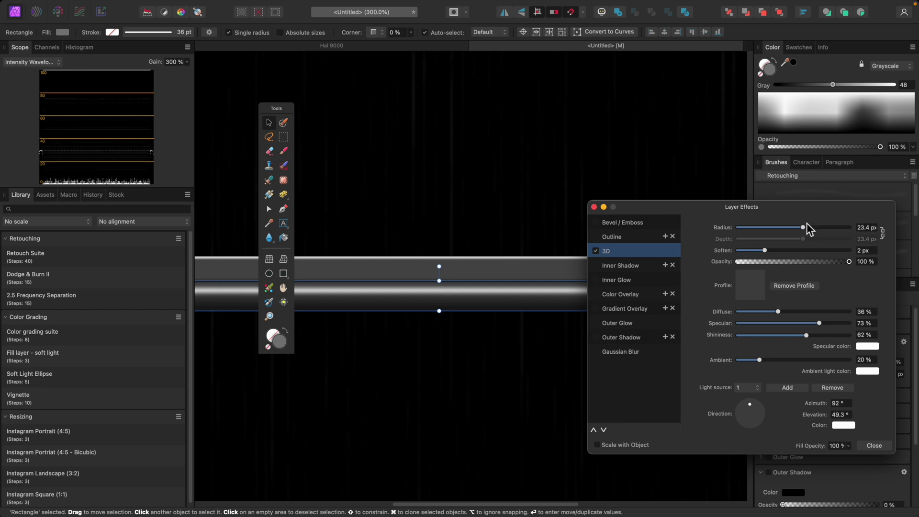
pyautogui.moveTo(804, 228); pyautogui.dragTo(810, 228)
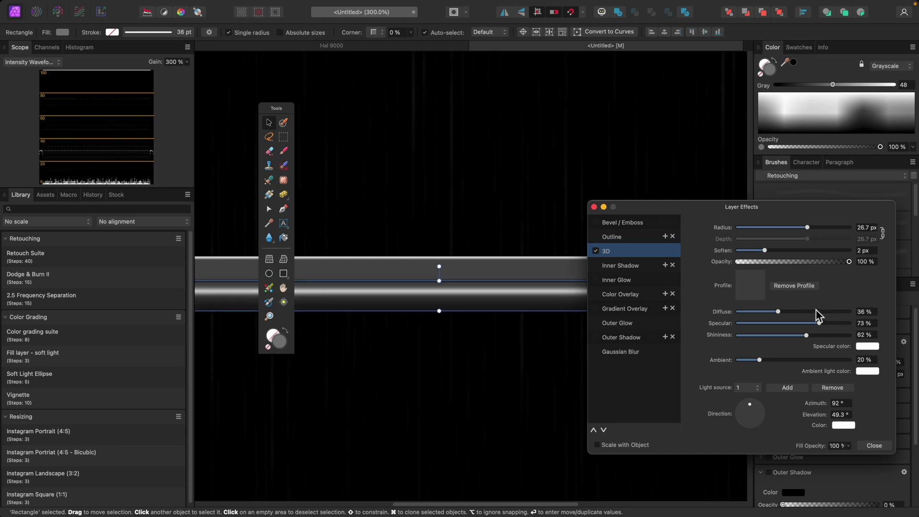
pyautogui.moveTo(820, 324)
pyautogui.mouseDown()
pyautogui.moveTo(806, 337)
pyautogui.moveTo(778, 337)
pyautogui.moveTo(828, 341)
pyautogui.moveTo(812, 335)
pyautogui.mouseUp()
pyautogui.press('super+0')
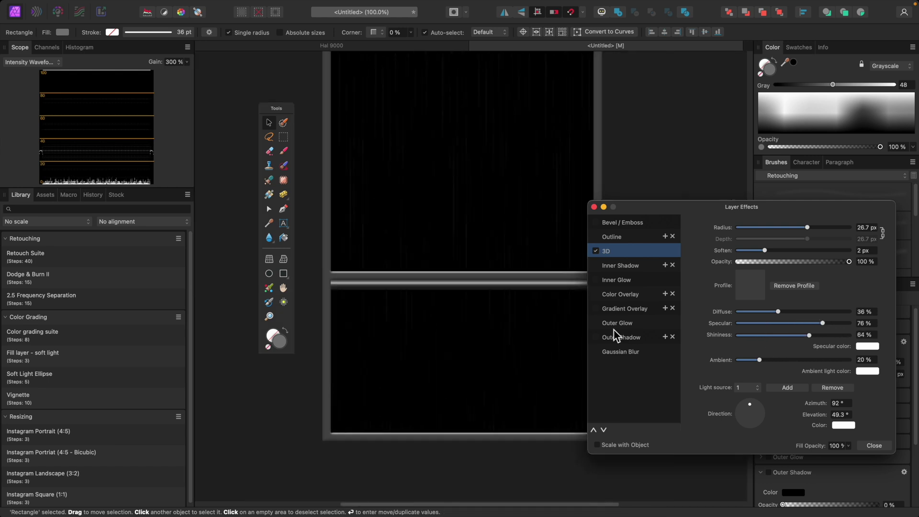
# - Deselect the strip, close the layer effects settings and move the floating tool palette clear of the artwork
pyautogui.click(581, 306)
pyautogui.click(595, 208)
pyautogui.press('super+equal')
pyautogui.press('super+equal')
pyautogui.scroll(-5, 639, 295)
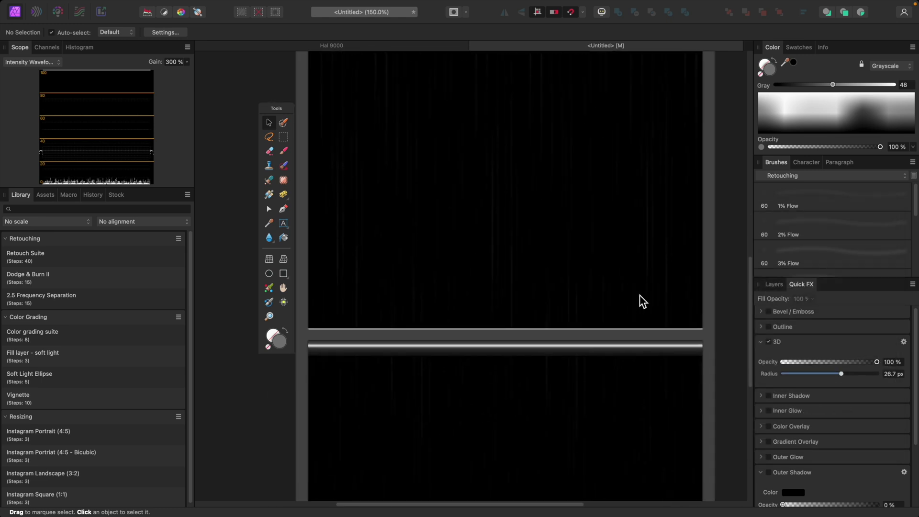
pyautogui.moveTo(290, 115); pyautogui.dragTo(228, 84)
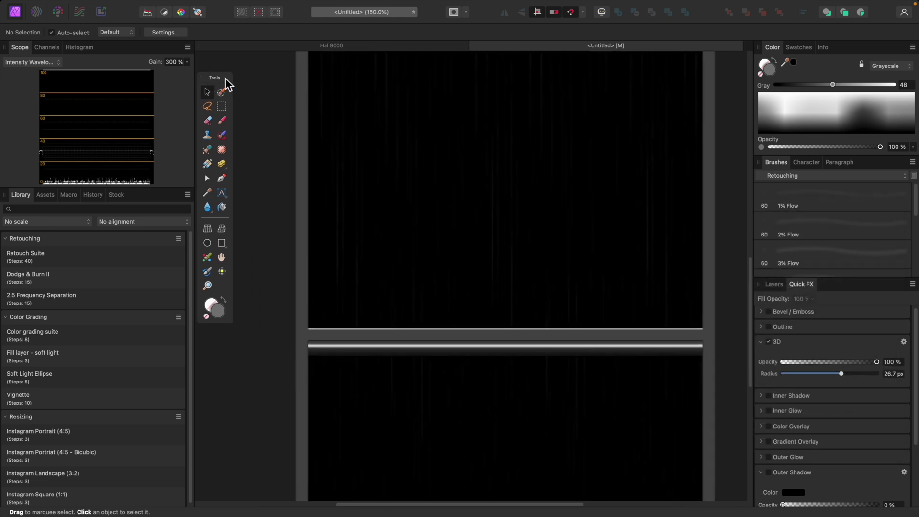
# - Rename the strip's layer as grill
pyautogui.scroll(-5, 520, 193)
pyautogui.click(515, 244)
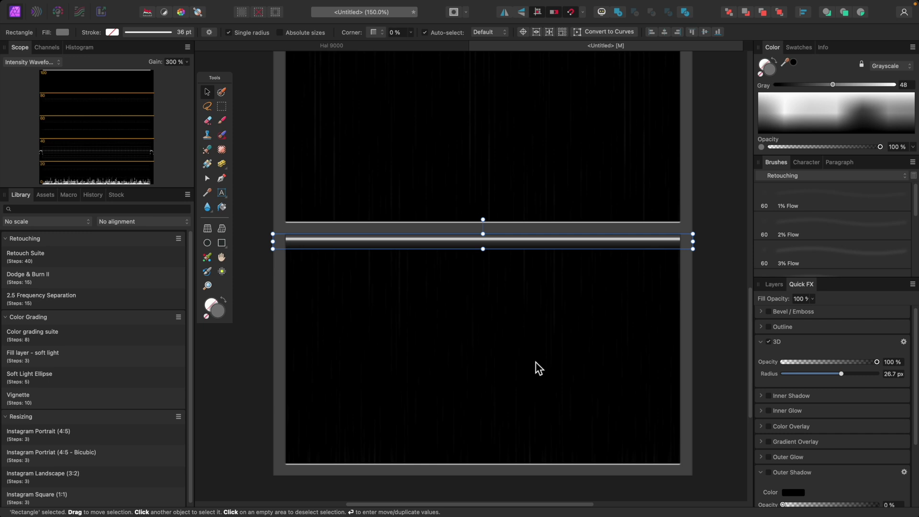
pyautogui.click(772, 284)
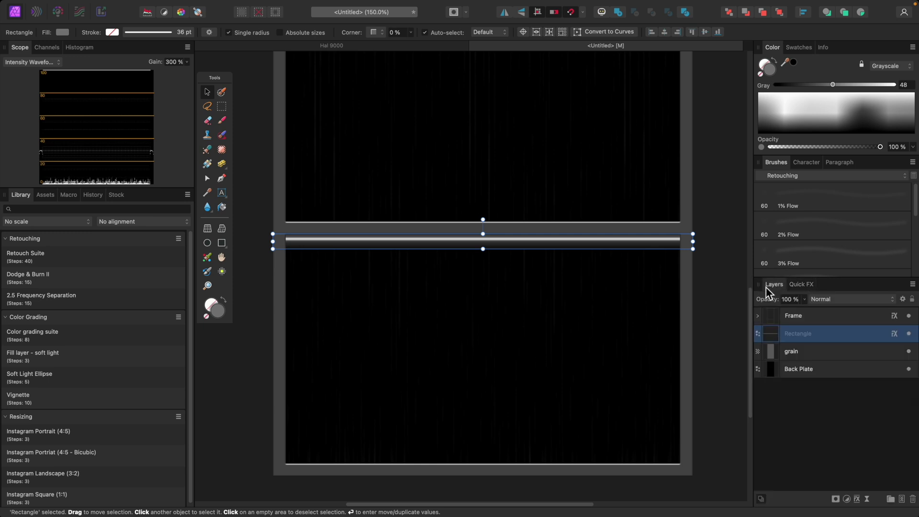
pyautogui.doubleClick(804, 334)
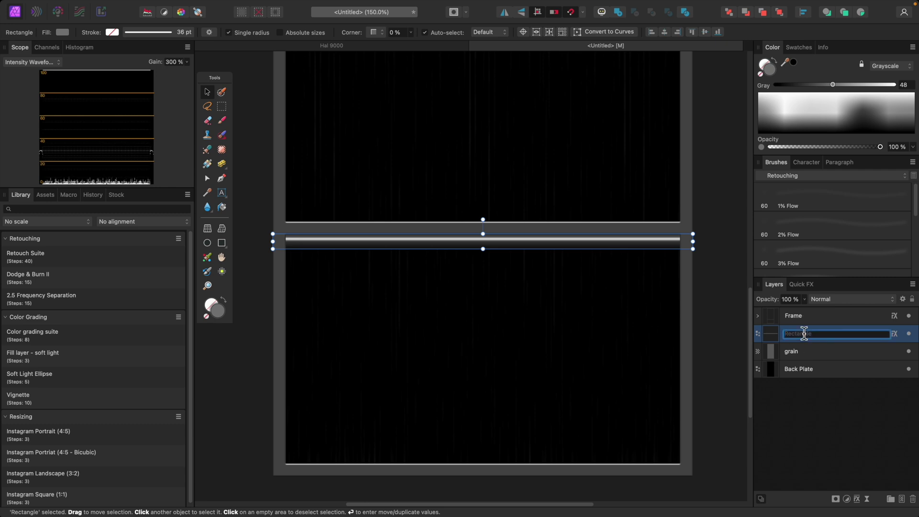
pyautogui.write('g')
pyautogui.press('Return')
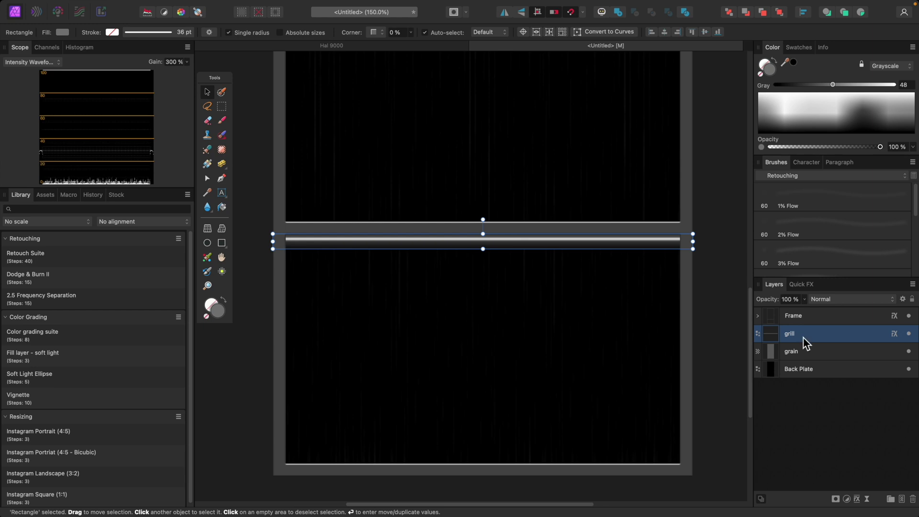
# - Set up a Move / Duplicate of the grill strip with duplication enabled and a vertical offset of 40 pt
pyautogui.press('Return')
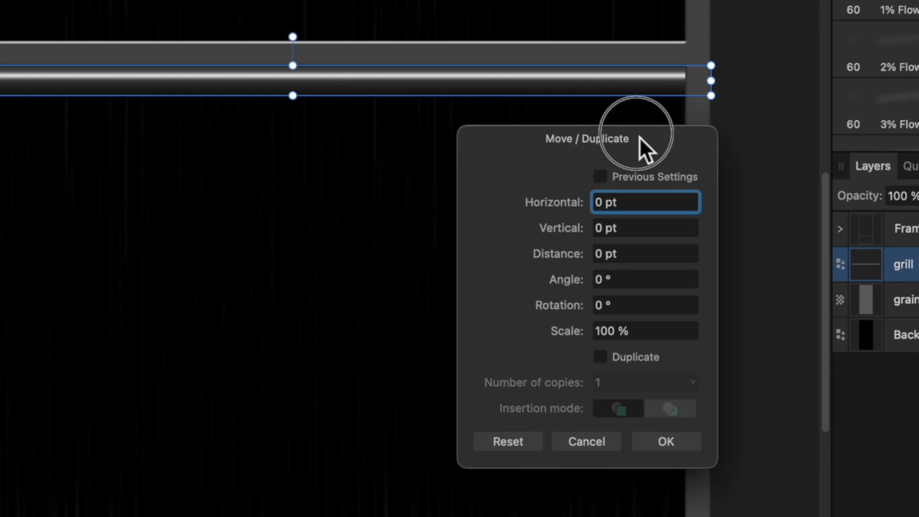
pyautogui.moveTo(639, 137); pyautogui.dragTo(831, 130)
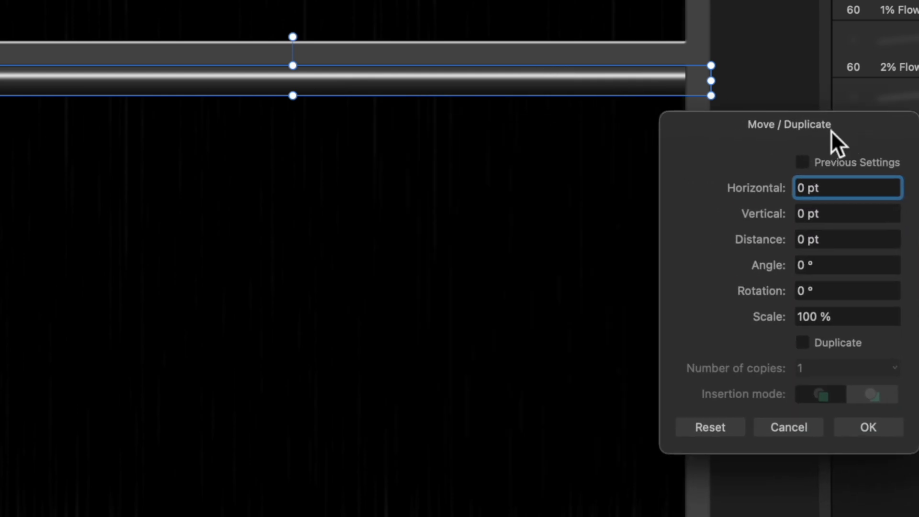
pyautogui.click(806, 343)
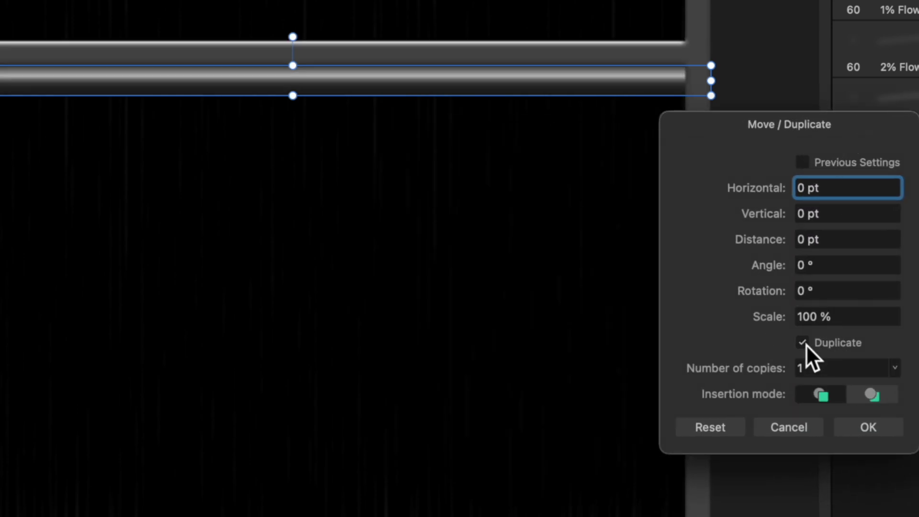
pyautogui.click(832, 216)
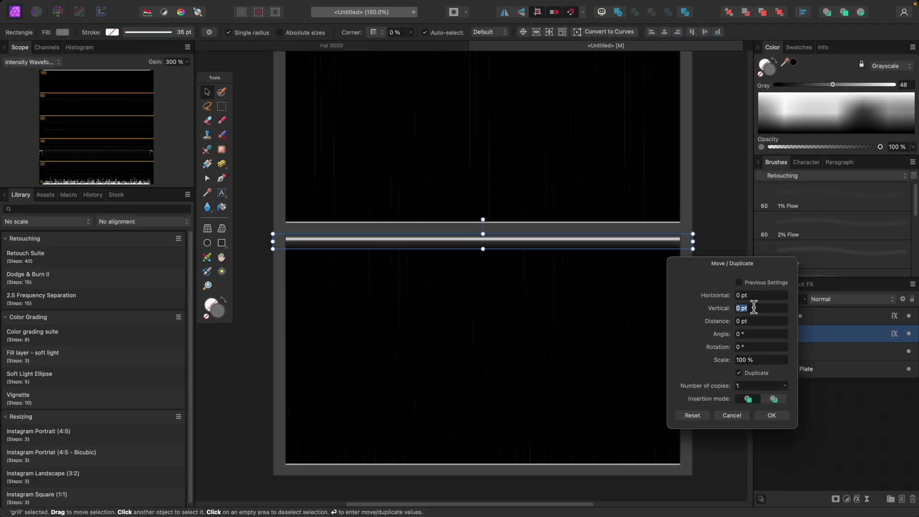
pyautogui.write('40')
pyautogui.press('Return')
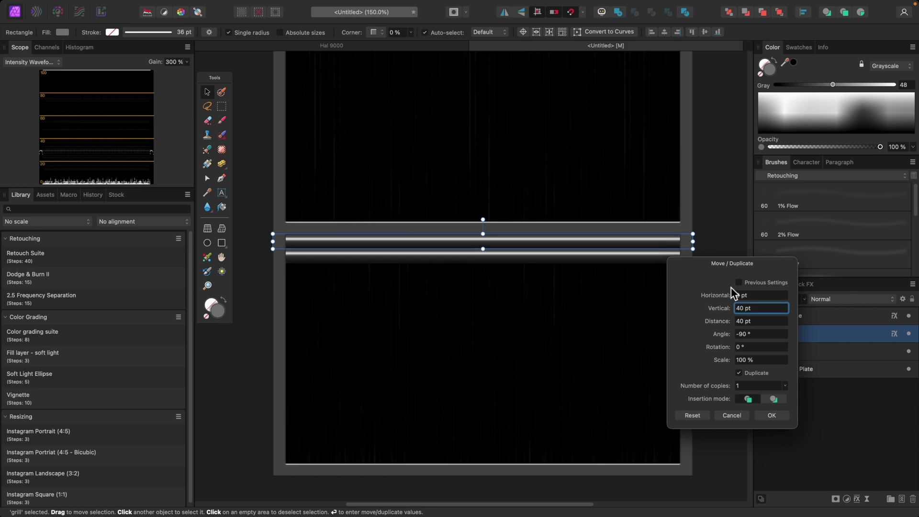
# - Inspect the gap between the two grill strips up close and set the vertical offset to 42 pt
pyautogui.scroll(5, 576, 302)
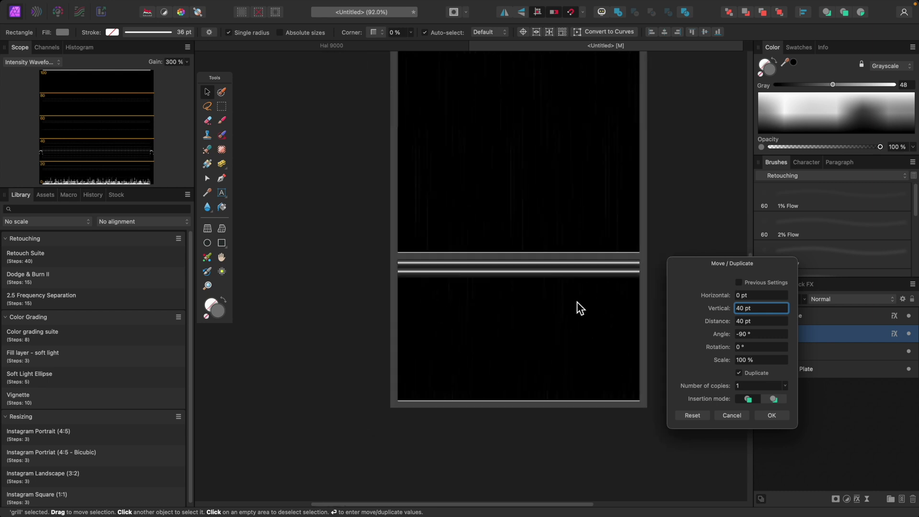
pyautogui.scroll(8, 575, 301)
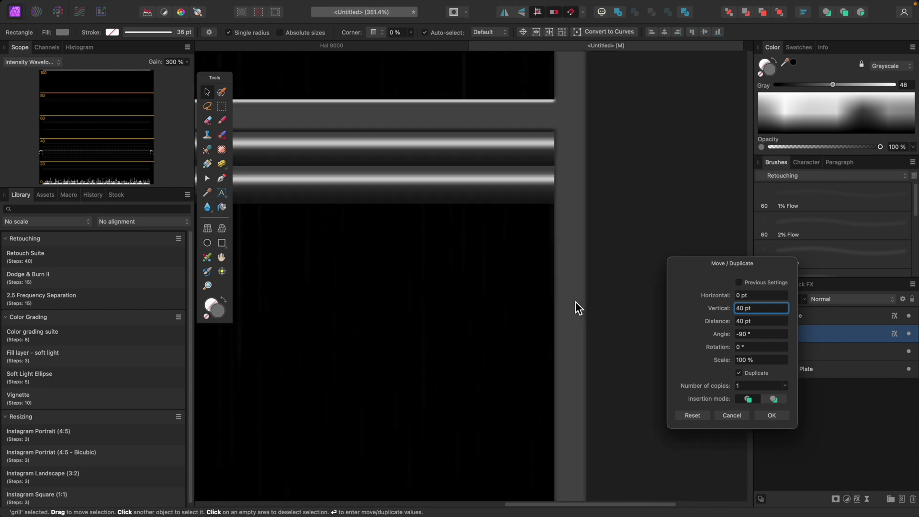
pyautogui.hscroll(-3, 575, 301)
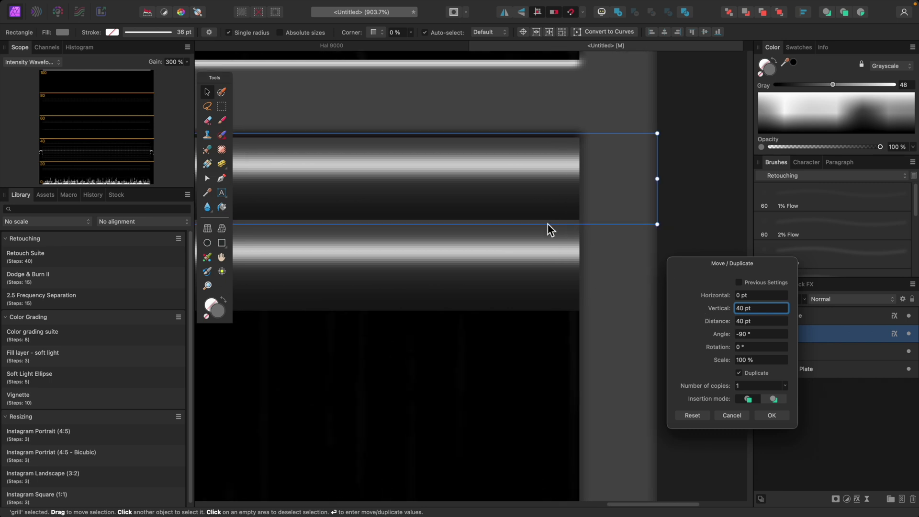
pyautogui.click(761, 308)
pyautogui.moveTo(761, 308); pyautogui.dragTo(705, 310)
pyautogui.write('42')
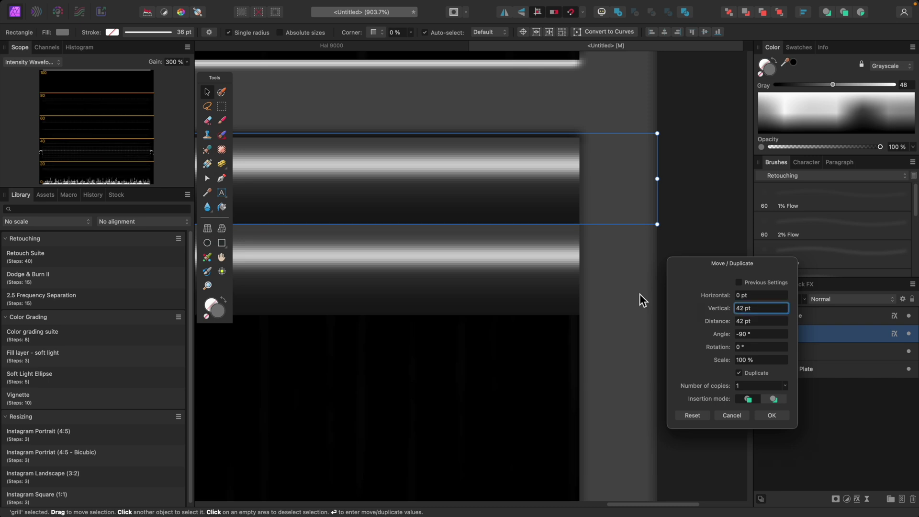
# - Set the duplicate grill strip's vertical offset to 60 pt
pyautogui.moveTo(760, 310); pyautogui.dragTo(724, 309)
pyautogui.write('60')
pyautogui.press('Return')
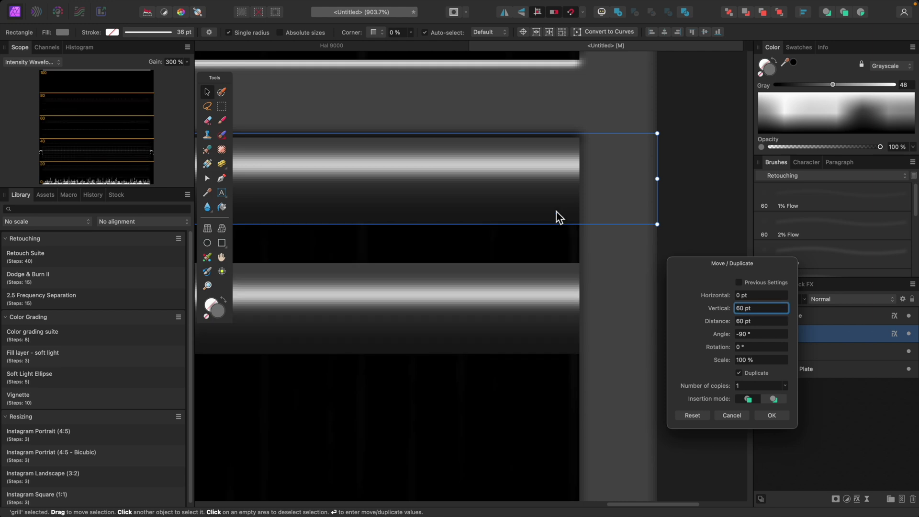
# - Set the duplicate grill strip's vertical offset to 42 pt
pyautogui.moveTo(763, 309); pyautogui.dragTo(724, 310)
pyautogui.write('42')
pyautogui.press('Return')
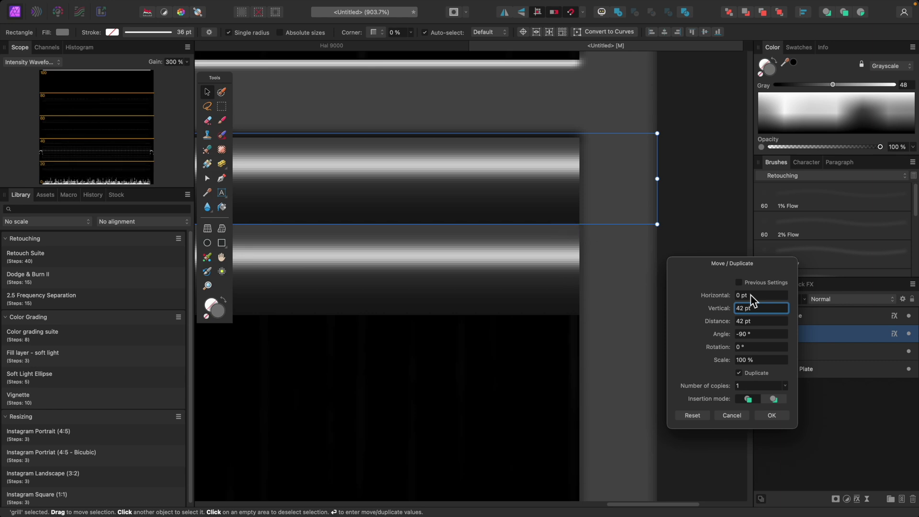
# - Try a vertical offset of 43 pt for the duplicate strip, and return it to 42 pt
pyautogui.doubleClick(752, 308)
pyautogui.moveTo(753, 307); pyautogui.dragTo(724, 310)
pyautogui.write('43')
pyautogui.press('Return')
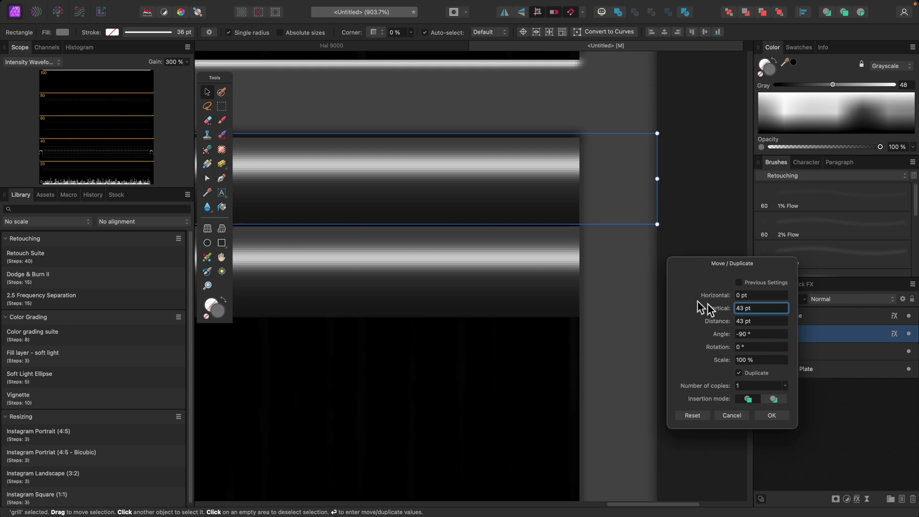
pyautogui.moveTo(749, 308); pyautogui.dragTo(730, 309)
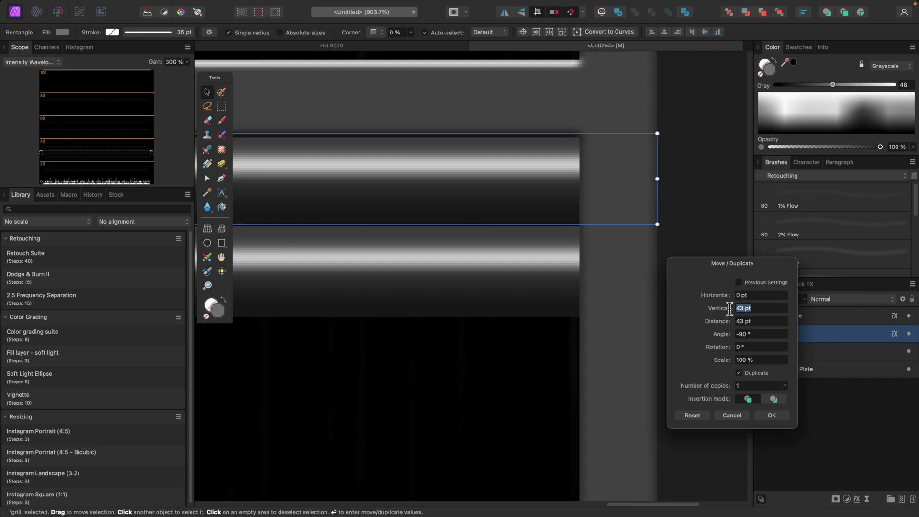
pyautogui.write('42')
pyautogui.press('Return')
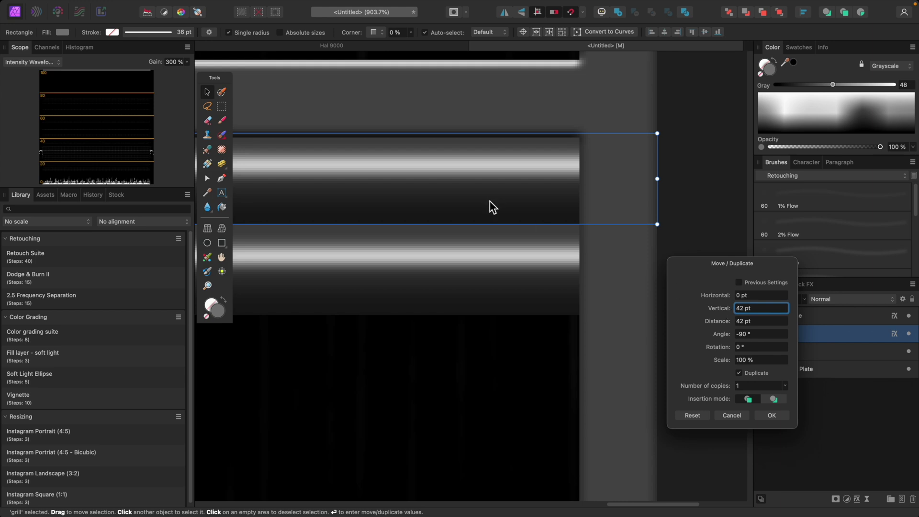
# - Shift the original grill strip slightly down from the frame's divider and re-enter the 42 pt vertical offset for its duplicate
pyautogui.moveTo(474, 184); pyautogui.dragTo(473, 189)
pyautogui.click(763, 309)
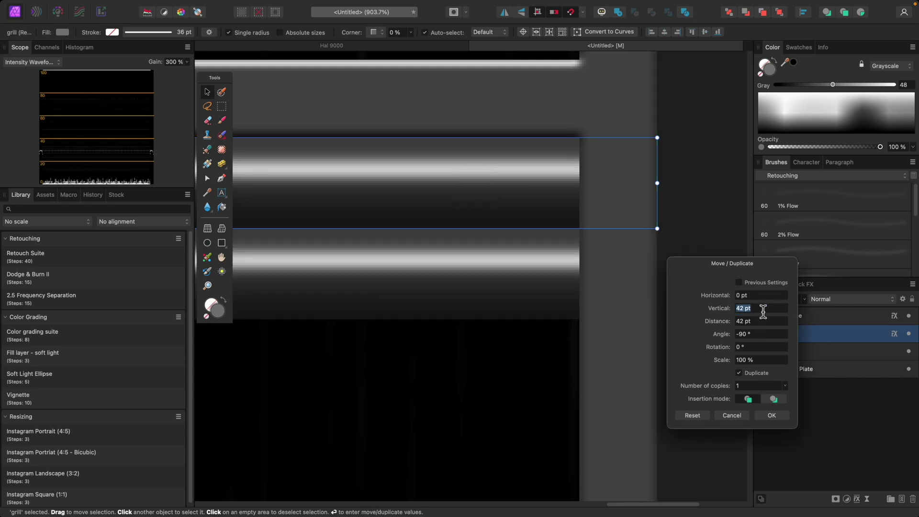
pyautogui.hscroll(-2, 515, 306)
pyautogui.write('4')
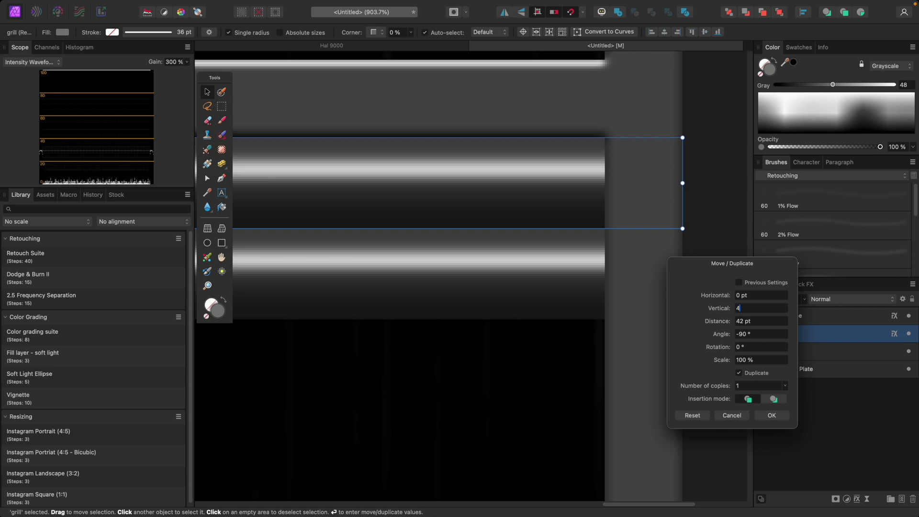
pyautogui.write('522')
pyautogui.press('Return')
# - Set the number of grill strip copies to 14 to fill the lower frame opening, and finish the duplication
pyautogui.scroll(-2, 473, 303)
pyautogui.scroll(-5, 473, 303)
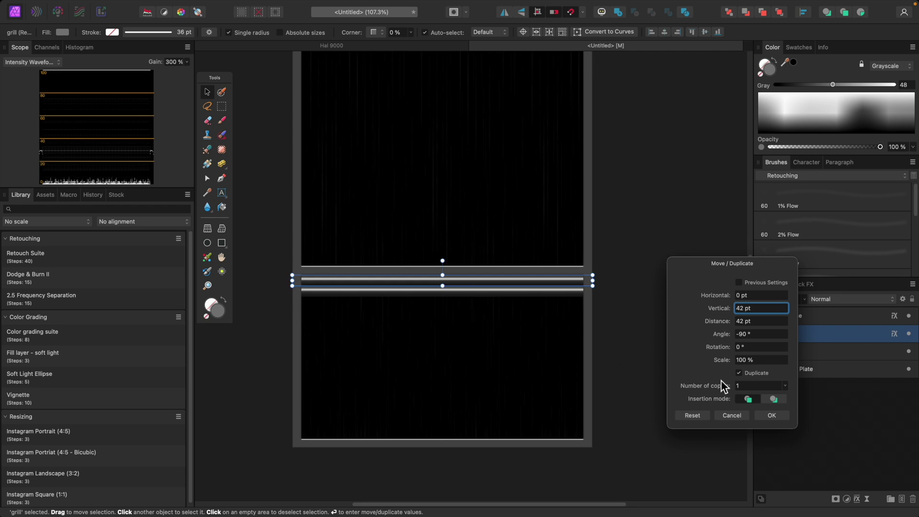
pyautogui.moveTo(787, 389)
pyautogui.mouseDown()
pyautogui.moveTo(789, 401)
pyautogui.moveTo(797, 395)
pyautogui.mouseUp()
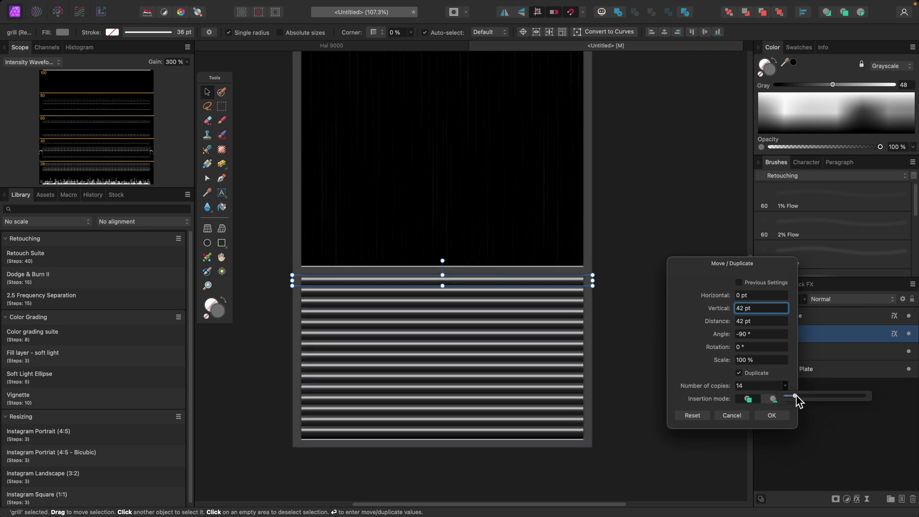
pyautogui.click(618, 369)
# - Examine how the repeated grill strips fit inside the lower frame opening, especially along its upper and lower edges
pyautogui.press('super+minus')
pyautogui.press('super+minus')
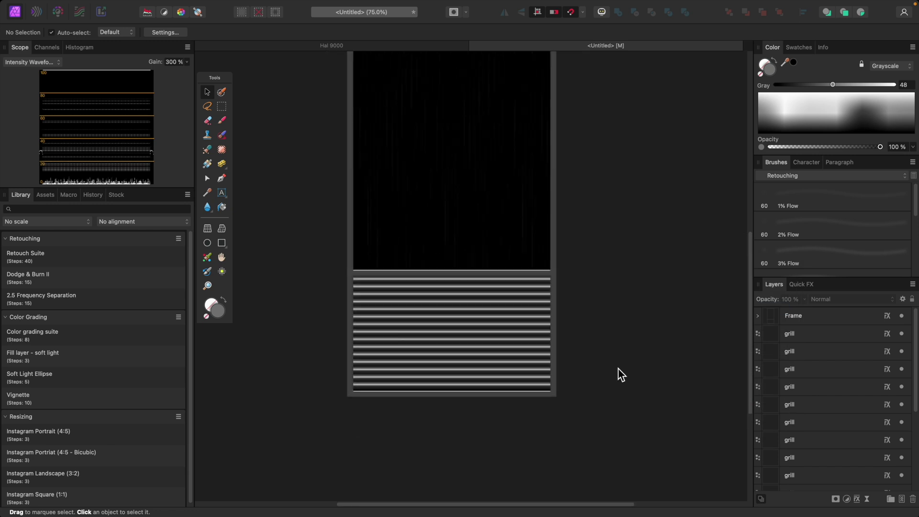
pyautogui.press('super+plus')
pyautogui.press('super+plus')
pyautogui.scroll(-8, 654, 375)
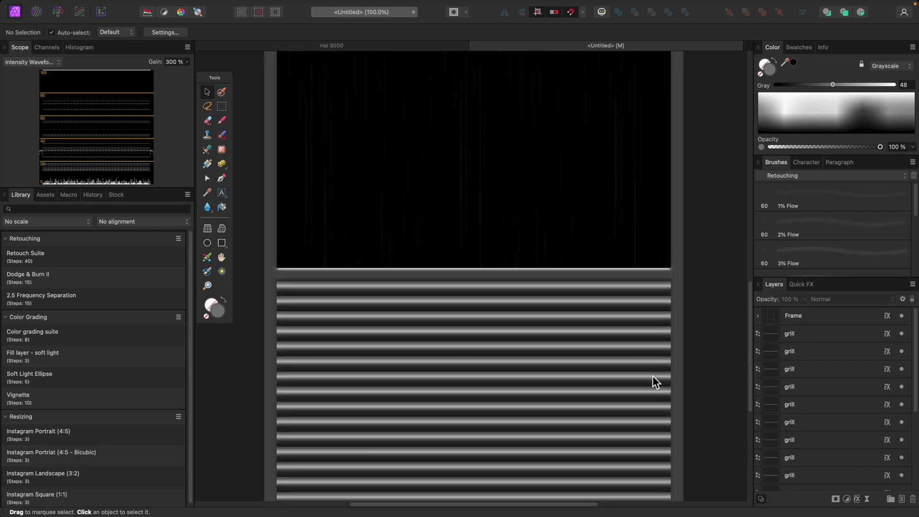
pyautogui.press('super+plus')
pyautogui.press('super+plus')
pyautogui.press('super+minus')
pyautogui.press('super+minus')
pyautogui.hscroll(5, 669, 395)
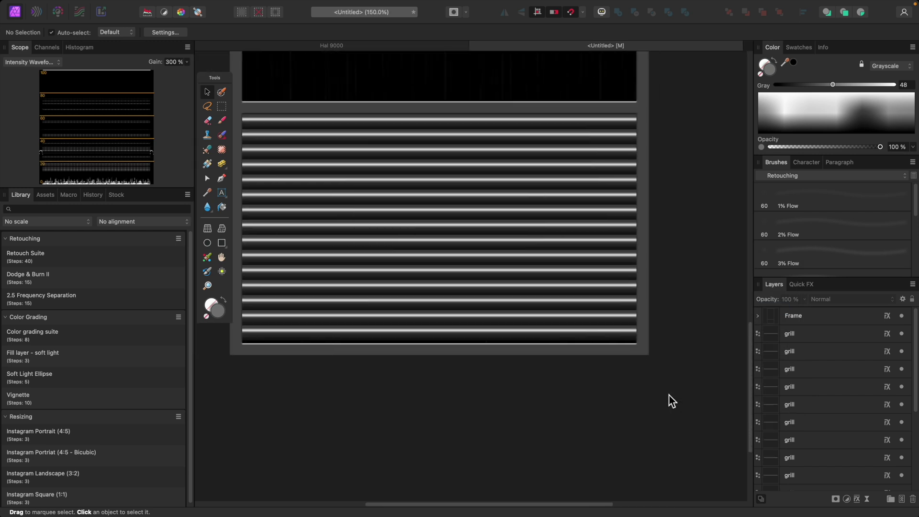
# - Select all the grill strips and move them slightly down to close the gap at the frame's lower edge
pyautogui.scroll(1, 668, 395)
pyautogui.click(818, 333)
pyautogui.scroll(-3, 835, 375)
pyautogui.keyDown('shift'); pyautogui.click(830, 446); pyautogui.keyUp('shift')
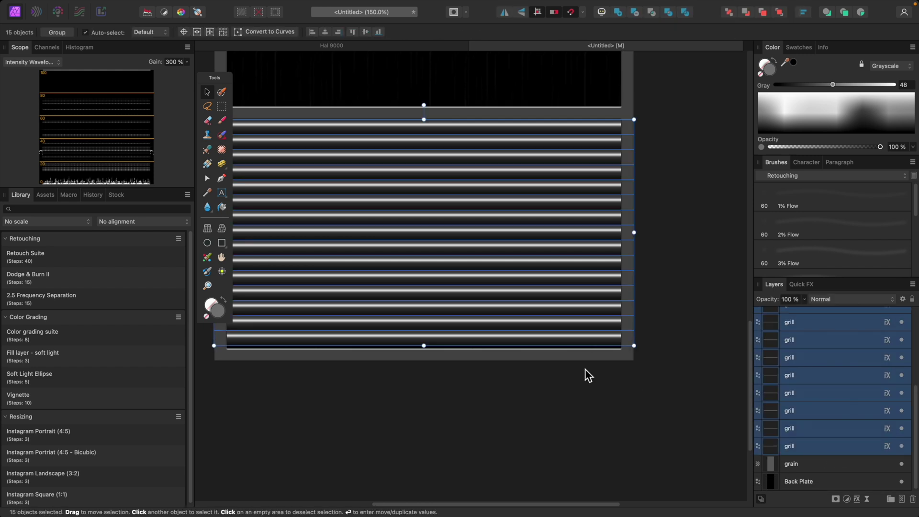
pyautogui.press('super+plus')
pyautogui.moveTo(508, 284); pyautogui.dragTo(507, 286)
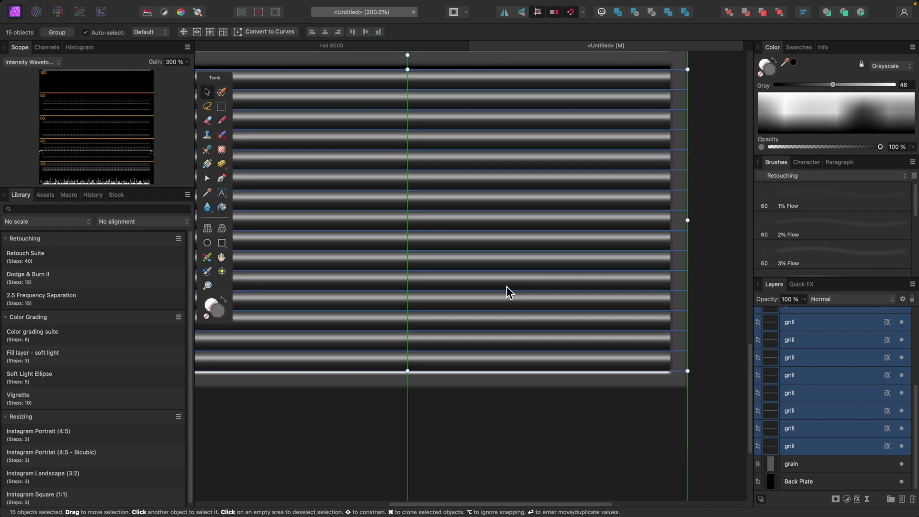
pyautogui.scroll(4, 702, 269)
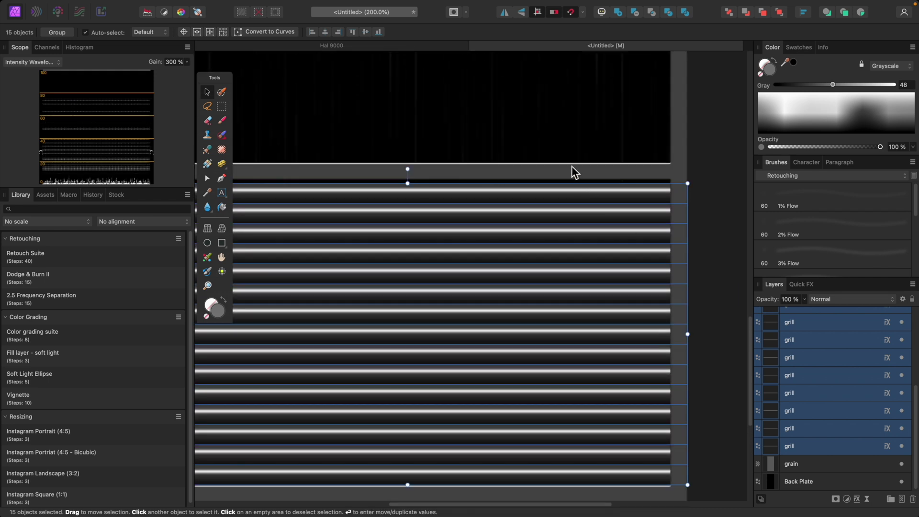
# - Move the divider curve inside the Frame group slightly down so it meets the first grill strip
pyautogui.scroll(3, 824, 397)
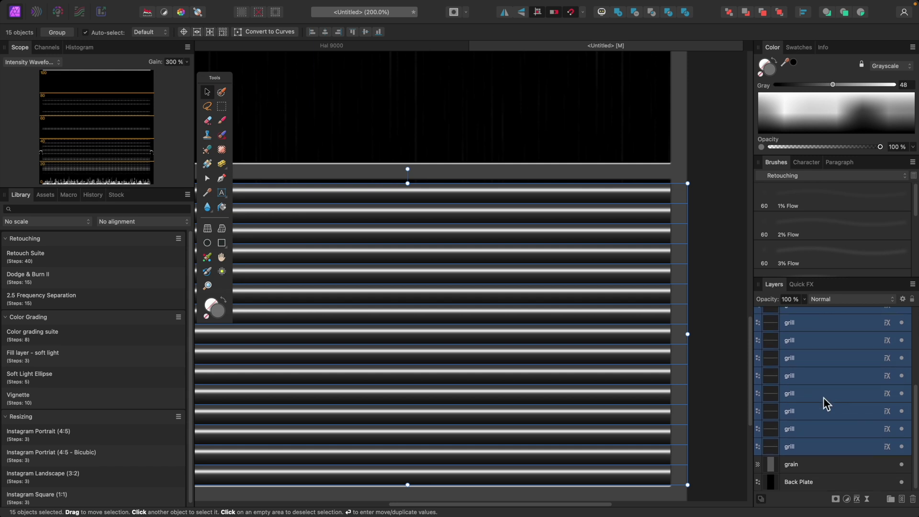
pyautogui.click(777, 317)
pyautogui.click(757, 315)
pyautogui.click(811, 333)
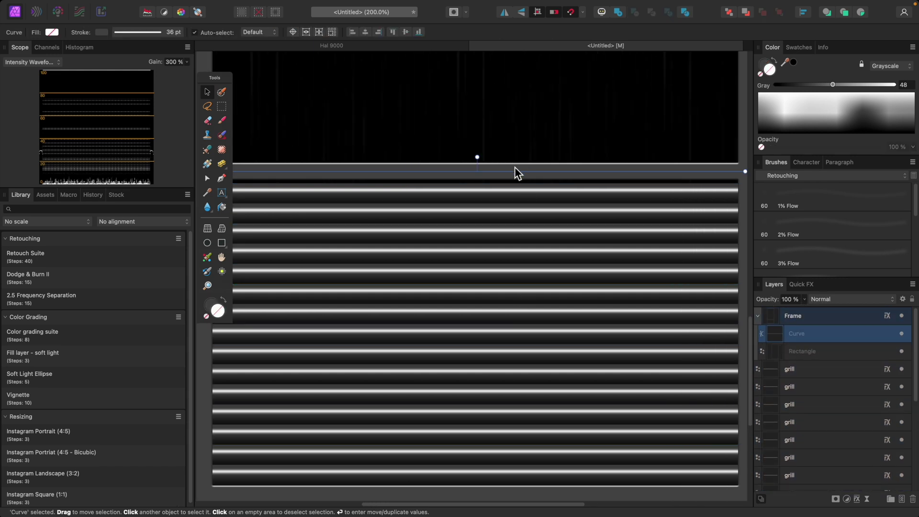
pyautogui.moveTo(505, 171); pyautogui.dragTo(505, 175)
pyautogui.click(507, 155)
pyautogui.press('super+0')
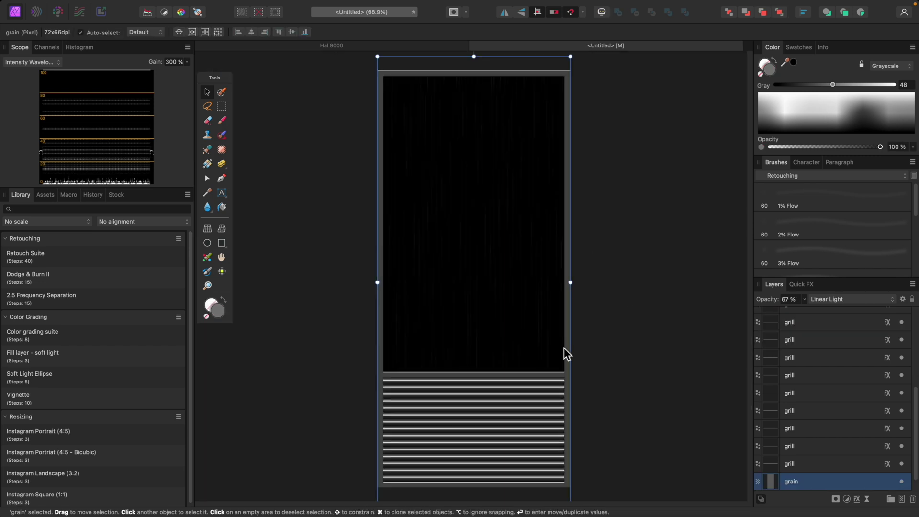
# - Enable an Outer Shadow on the Frame group and open its detailed effect settings
pyautogui.press('super+plus')
pyautogui.press('super+plus')
pyautogui.press('super+plus')
pyautogui.press('super+plus')
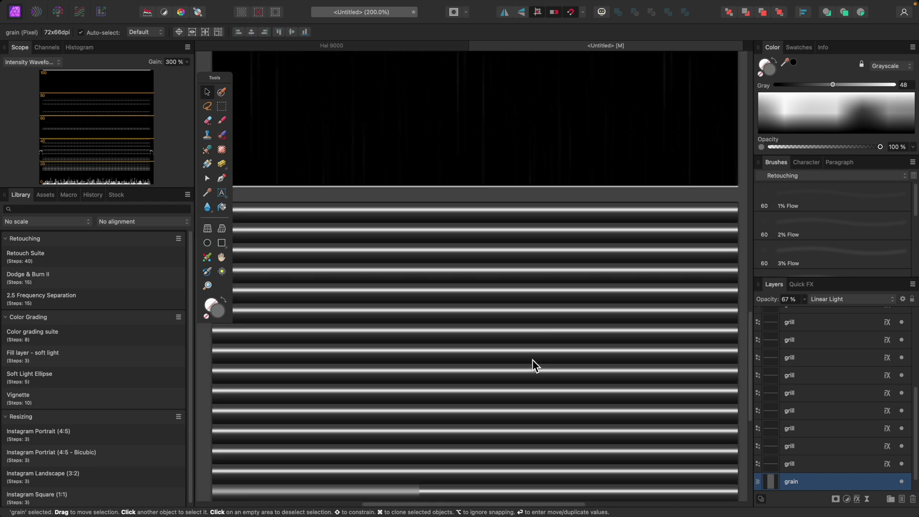
pyautogui.scroll(5, 832, 343)
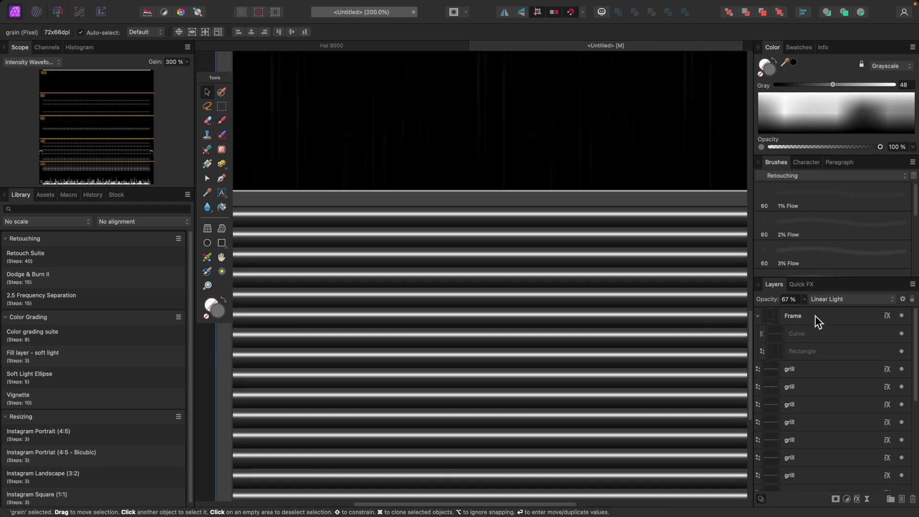
pyautogui.click(815, 316)
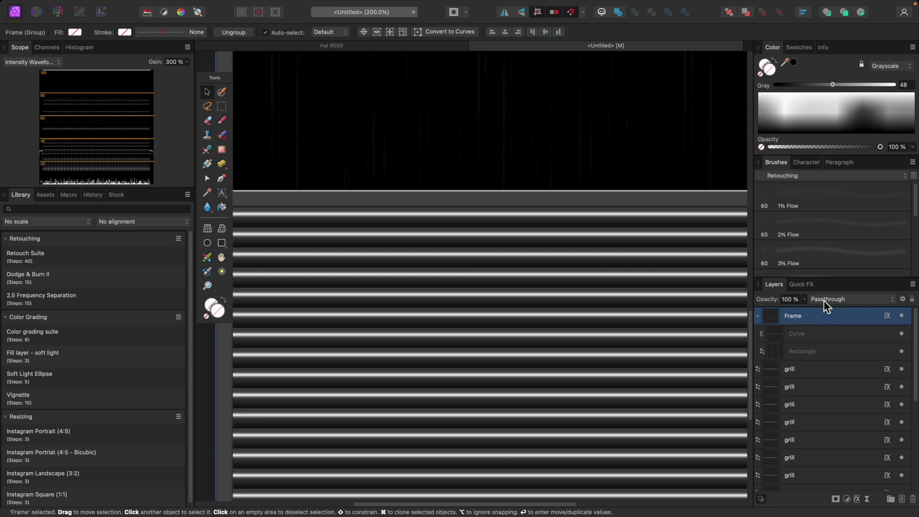
pyautogui.click(804, 284)
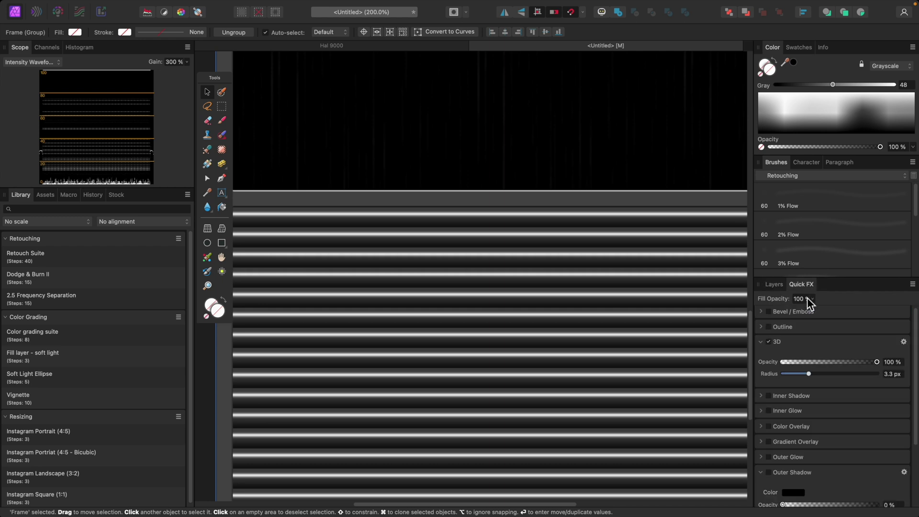
pyautogui.click(761, 342)
pyautogui.scroll(-3, 822, 438)
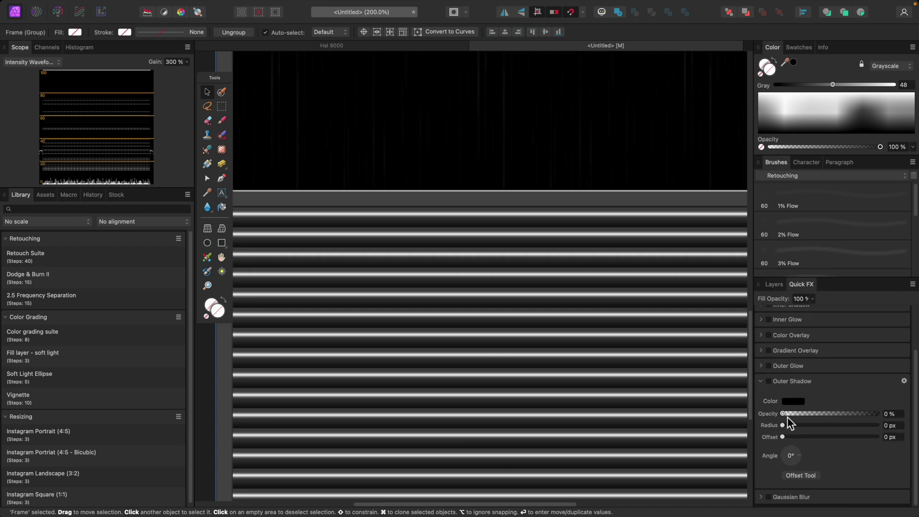
pyautogui.click(768, 384)
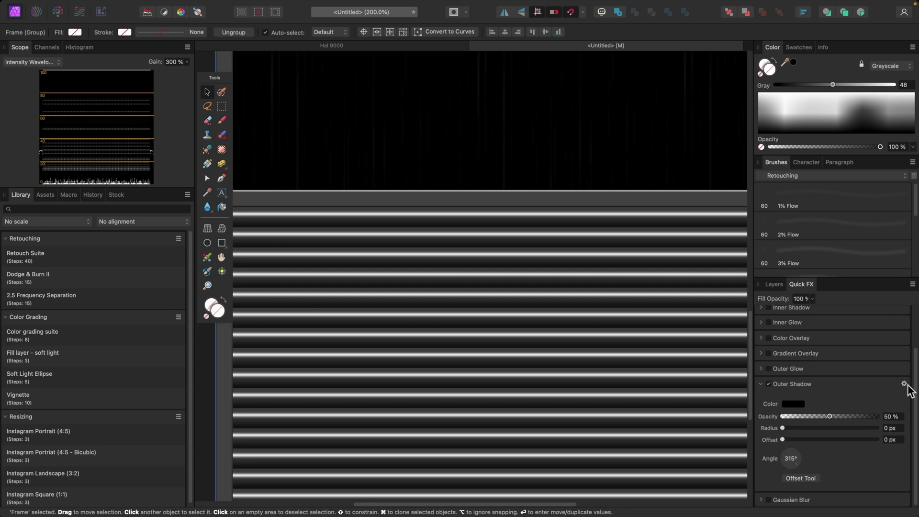
pyautogui.click(904, 384)
# - Set the frame's outer shadow to a 270° angle, 80% opacity, 12.9 px offset and 7.1 px radius
pyautogui.moveTo(794, 220); pyautogui.dragTo(783, 257)
pyautogui.moveTo(751, 355); pyautogui.dragTo(745, 383)
pyautogui.moveTo(782, 277); pyautogui.dragTo(816, 278)
pyautogui.moveTo(728, 300); pyautogui.dragTo(778, 305)
pyautogui.moveTo(730, 289); pyautogui.dragTo(768, 289)
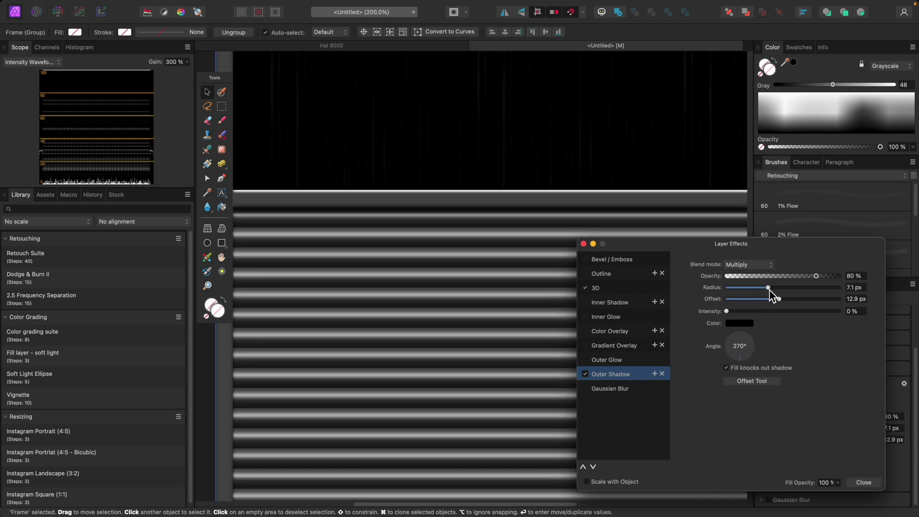
# - Compare the frame with and without its outer shadow over the grill, leave the shadow on and close the effect settings
pyautogui.click(586, 374)
pyautogui.click(585, 374)
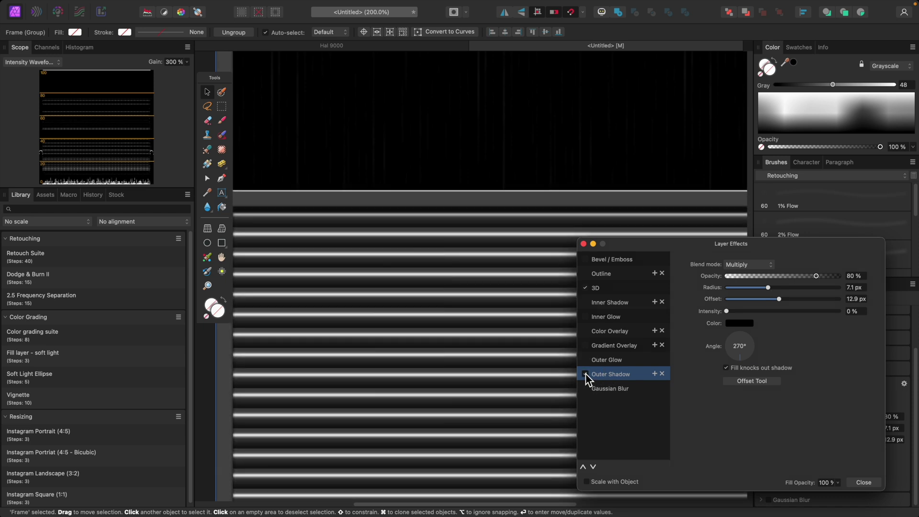
pyautogui.scroll(-5, 530, 364)
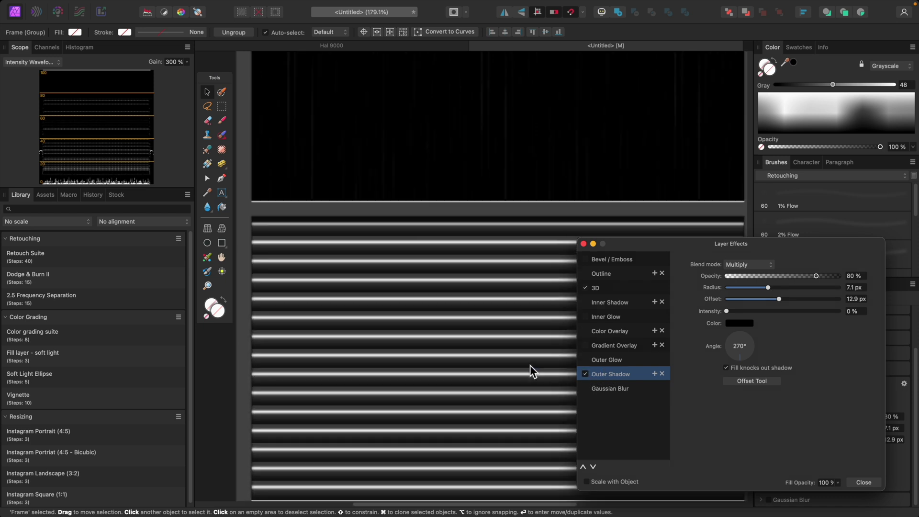
pyautogui.hscroll(1, 528, 364)
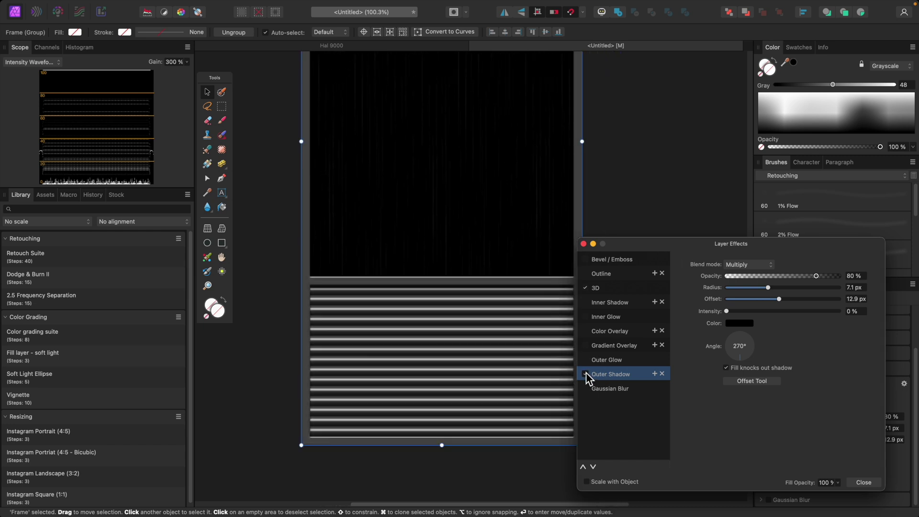
pyautogui.click(583, 244)
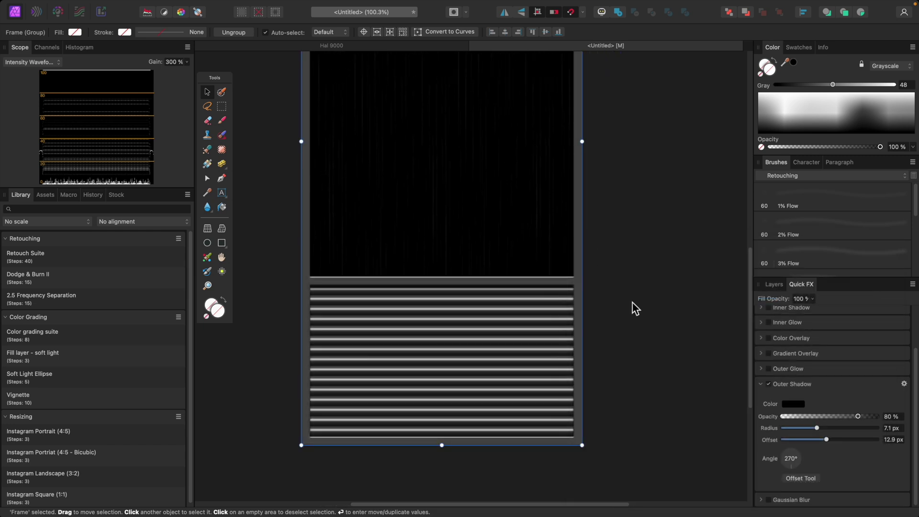
pyautogui.scroll(-2, 635, 308)
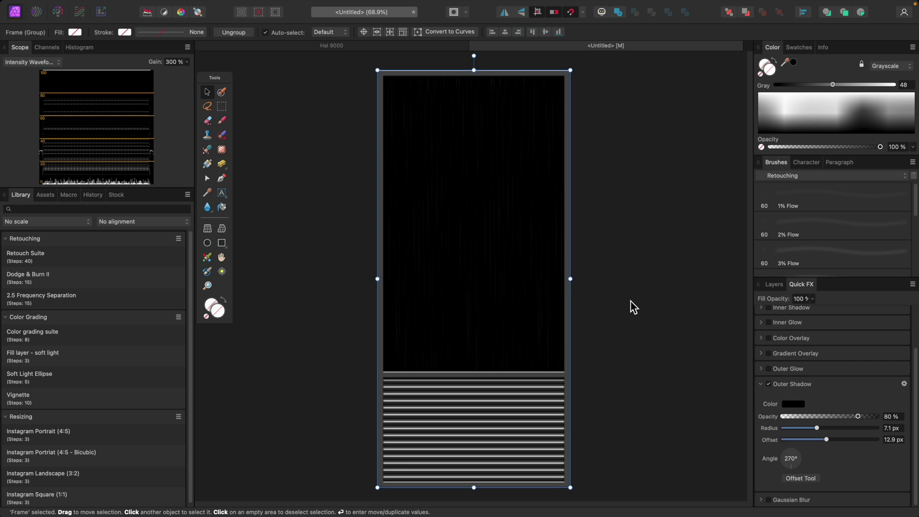
# - Collapse the Frame group and group all the grill strip layers under the name Grills
pyautogui.click(775, 284)
pyautogui.click(759, 318)
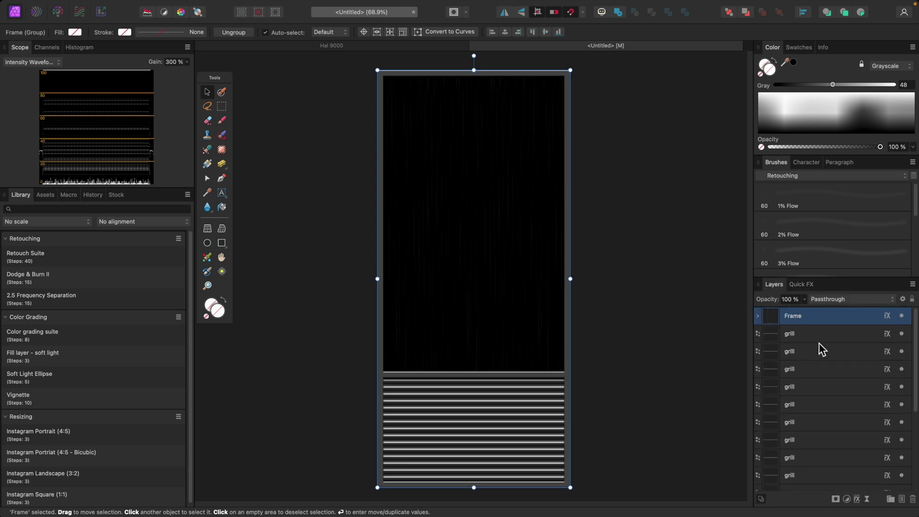
pyautogui.click(817, 333)
pyautogui.scroll(-5, 831, 361)
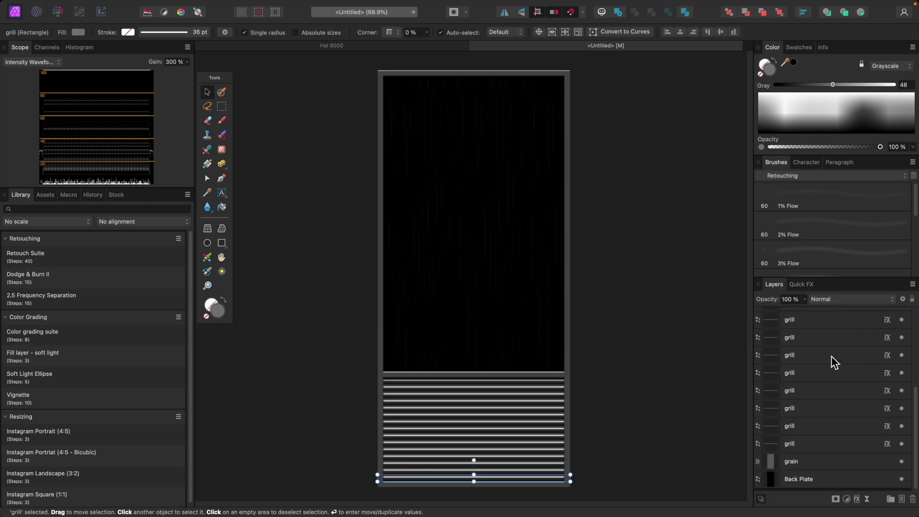
pyautogui.keyDown('shift'); pyautogui.click(831, 446); pyautogui.keyUp('shift')
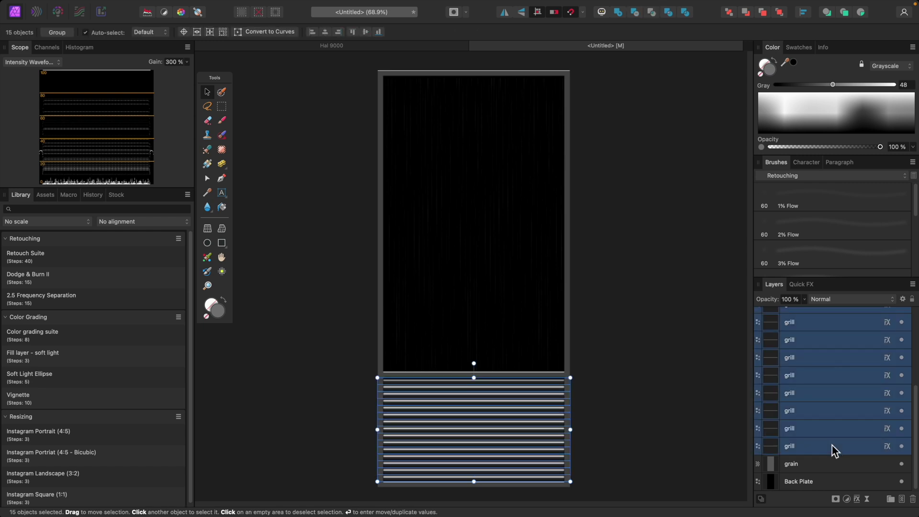
pyautogui.press('super+g')
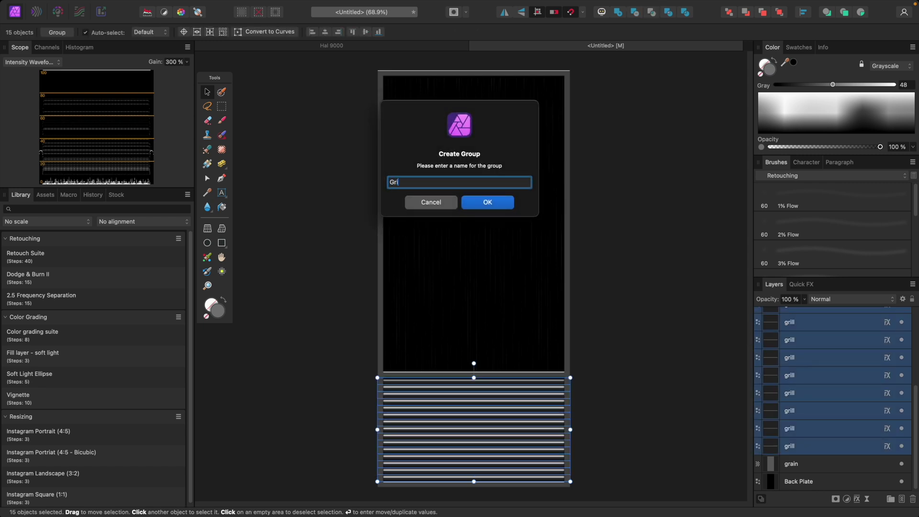
pyautogui.press('Return')
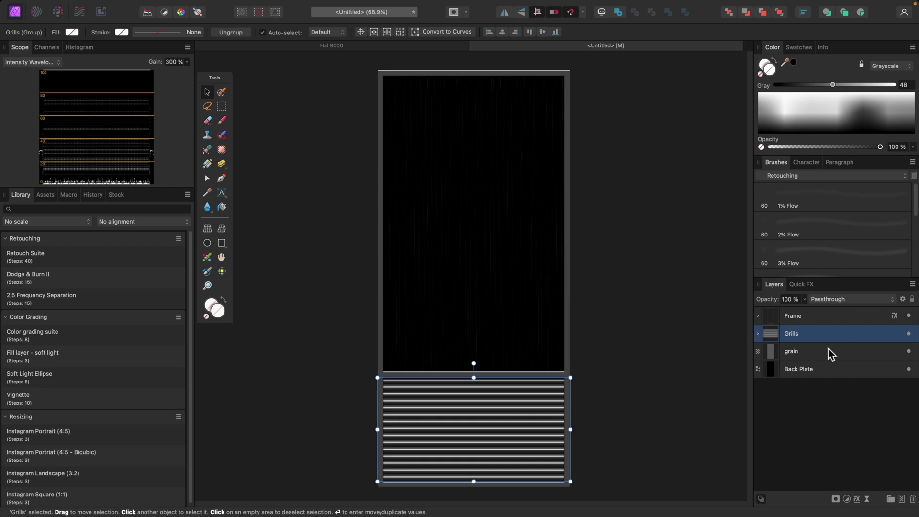
pyautogui.press('super+2')
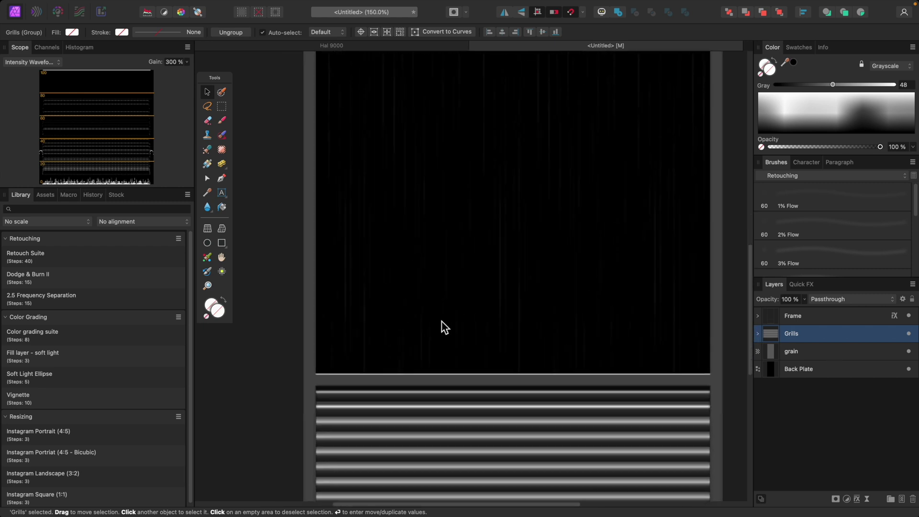
# - Draw a small circle with the Ellipse tool near the left end of the first grill strip
pyautogui.press('super+3')
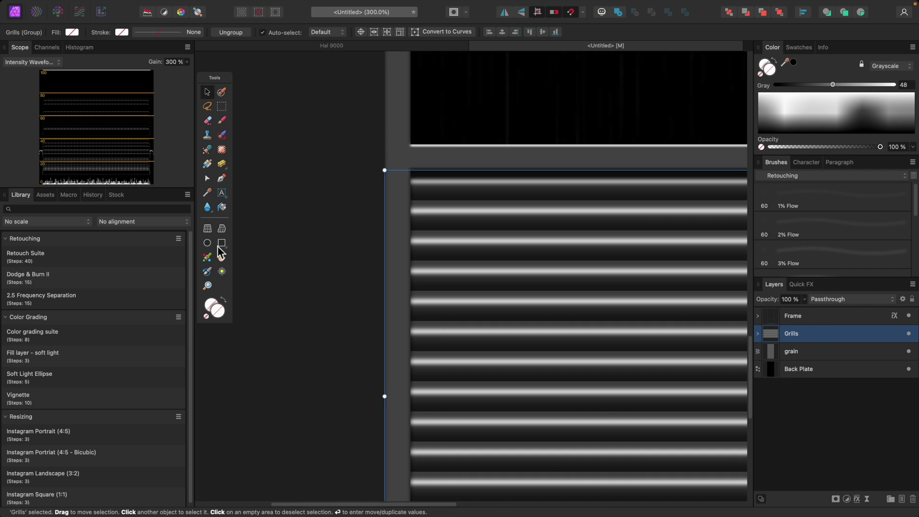
pyautogui.click(207, 243)
pyautogui.press('super+5')
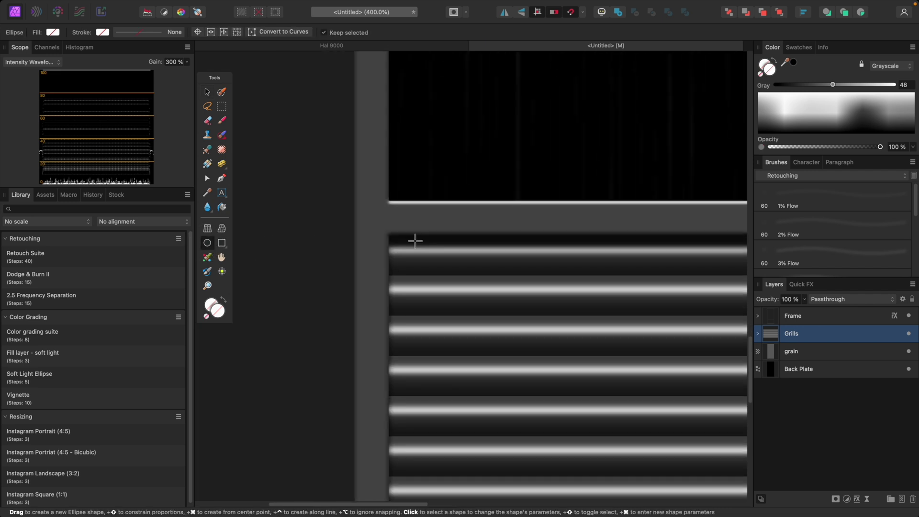
pyautogui.press('super+equal')
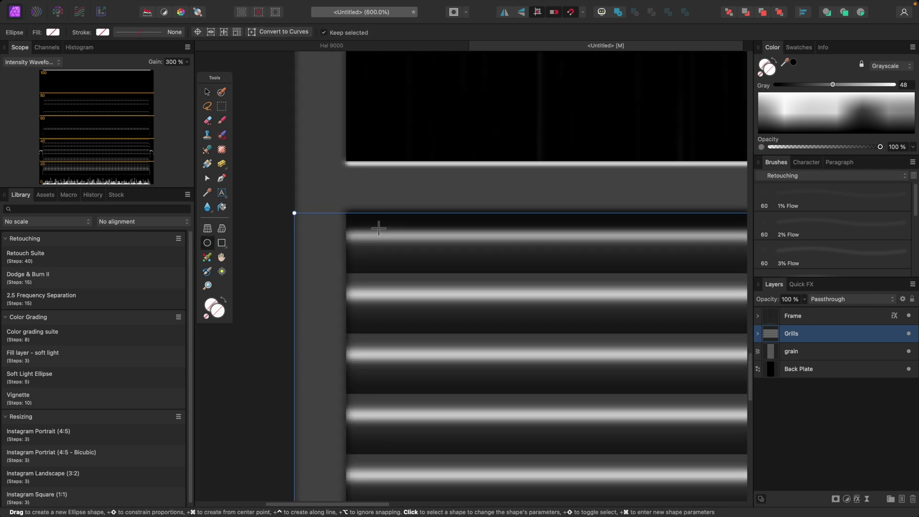
pyautogui.moveTo(375, 224); pyautogui.dragTo(423, 268)
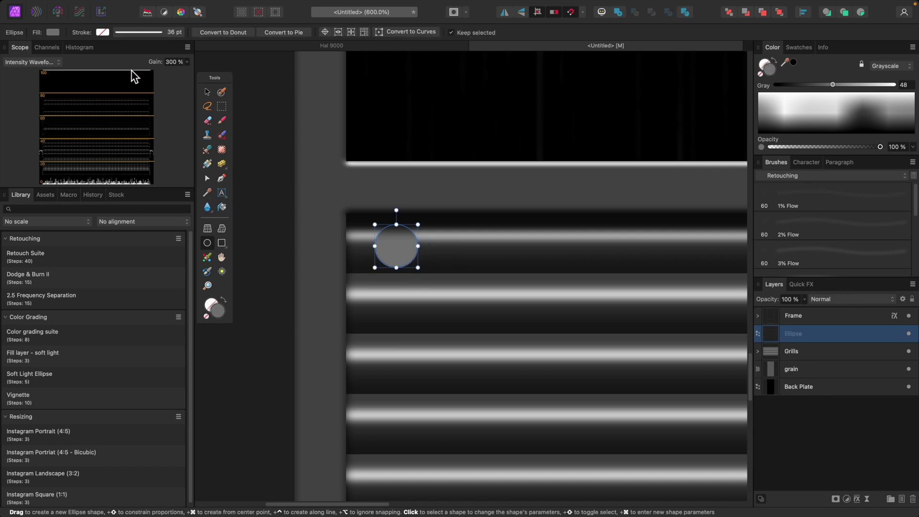
# - Fill the circle with black and move it slightly so it sits centred in the height of the first grill strip
pyautogui.click(52, 32)
pyautogui.moveTo(102, 91); pyautogui.dragTo(40, 90)
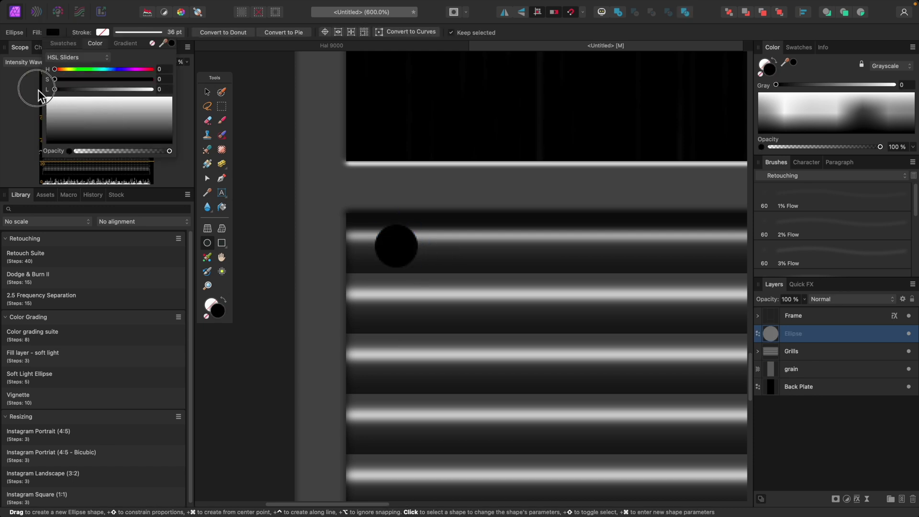
pyautogui.click(207, 92)
pyautogui.moveTo(408, 243); pyautogui.dragTo(409, 242)
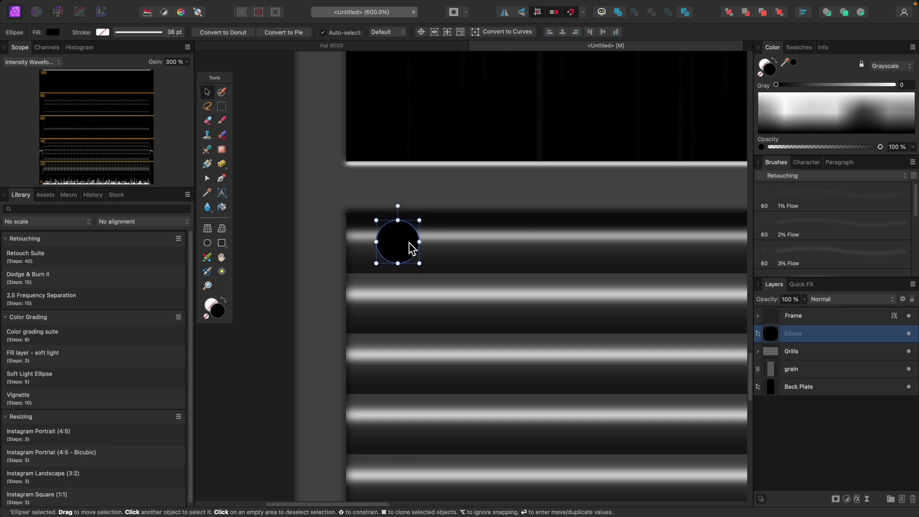
pyautogui.moveTo(409, 242); pyautogui.dragTo(409, 243)
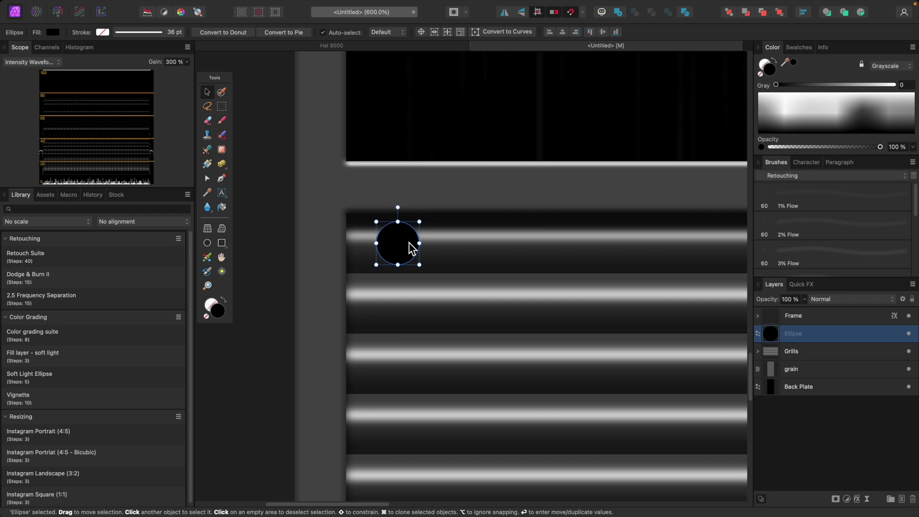
# - Examine the black circle's size and placement against the whole wallpaper and up close
pyautogui.hscroll(2, 456, 248)
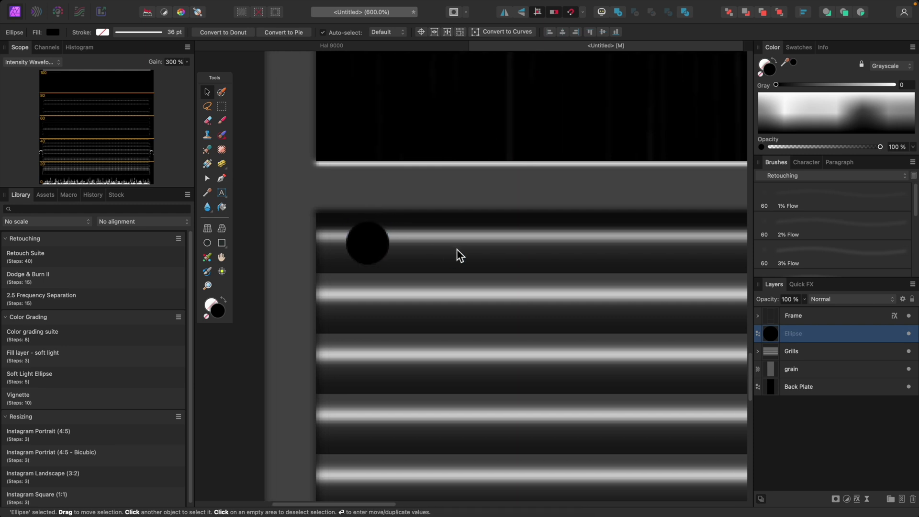
pyautogui.press('super+minus')
pyautogui.press('super+minus')
pyautogui.press('super+minus')
pyautogui.press('super+minus')
pyautogui.press('super+0')
pyautogui.press('super+d')
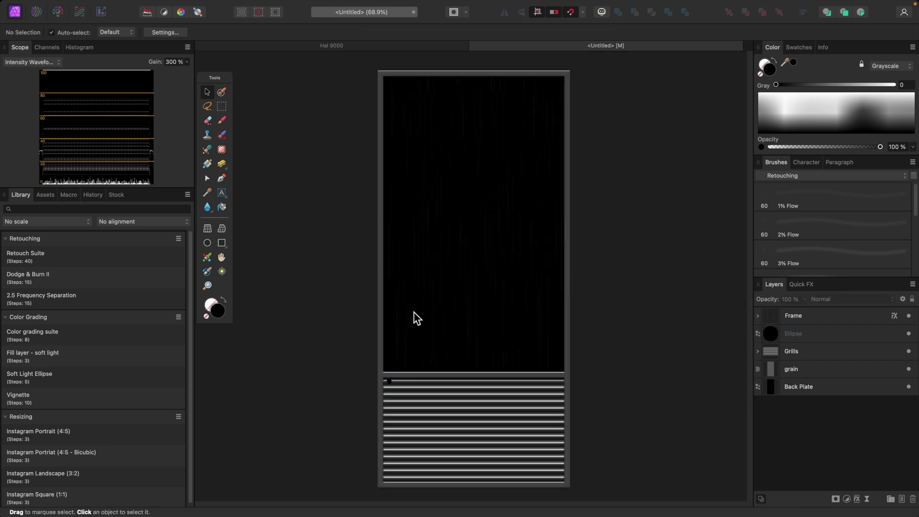
pyautogui.press('super+plus')
pyautogui.press('super+plus')
pyautogui.press('super+plus')
pyautogui.press('super+plus')
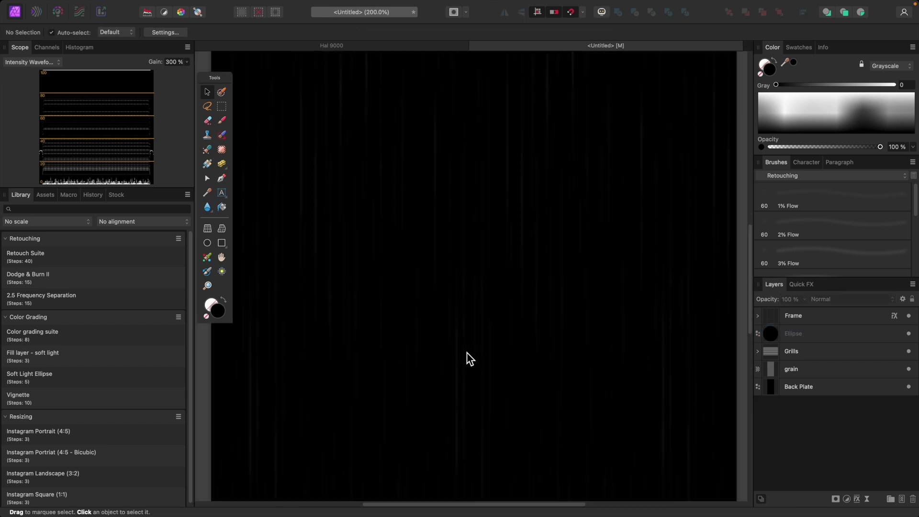
pyautogui.scroll(-10, 468, 353)
pyautogui.hscroll(-8, 468, 353)
pyautogui.press('super+plus')
pyautogui.press('super+plus')
pyautogui.hscroll(4, 466, 352)
pyautogui.scroll(2, 466, 352)
pyautogui.scroll(2, 466, 353)
pyautogui.hscroll(-3, 466, 352)
pyautogui.press('super+plus')
pyautogui.press('super+plus')
pyautogui.scroll(4, 467, 352)
pyautogui.hscroll(-2, 467, 352)
# - Enable Bevel / Emboss on the black circle and open its detailed effect settings
pyautogui.click(444, 290)
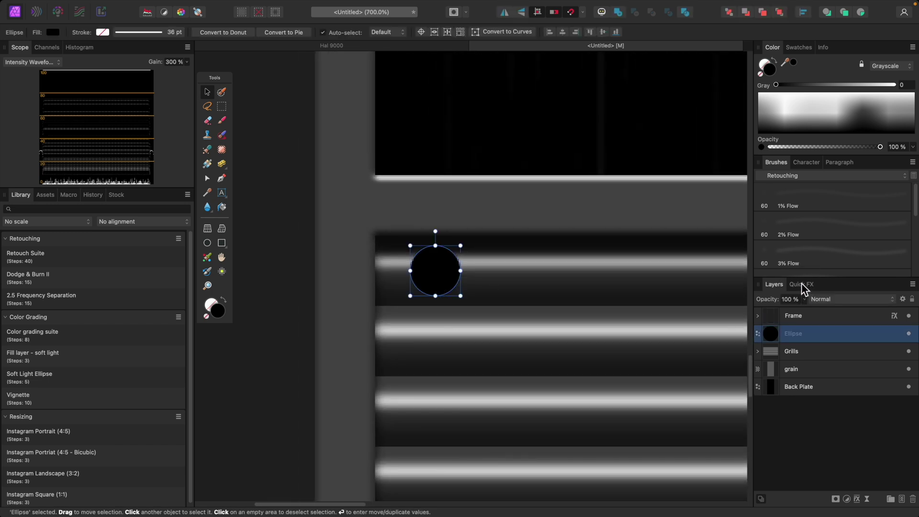
pyautogui.click(803, 285)
pyautogui.scroll(3, 828, 383)
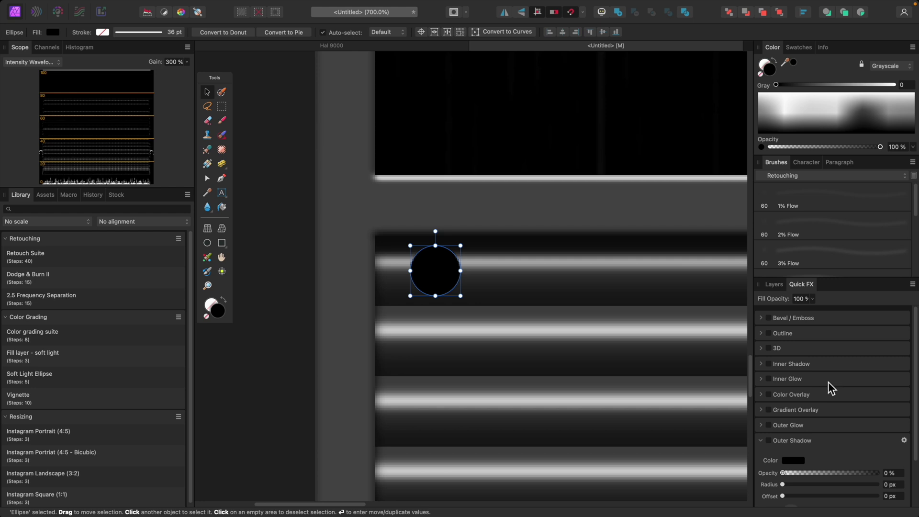
pyautogui.click(770, 315)
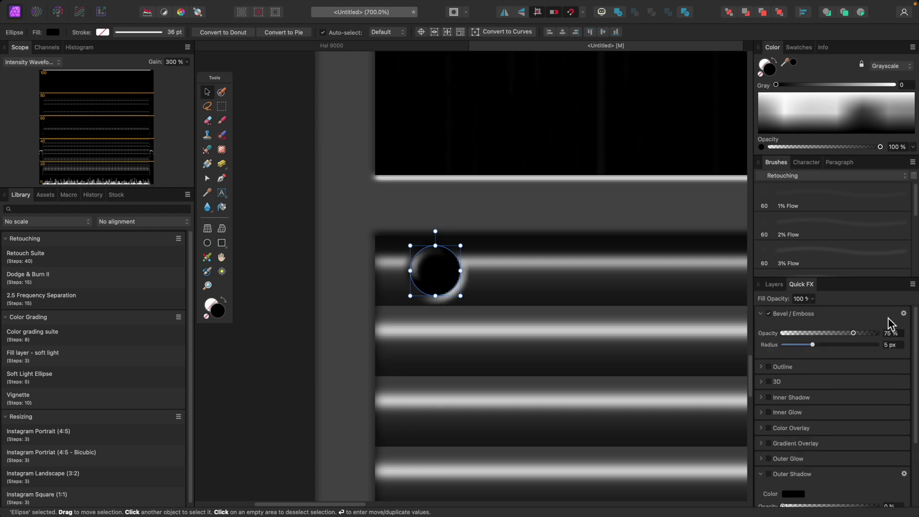
pyautogui.click(904, 314)
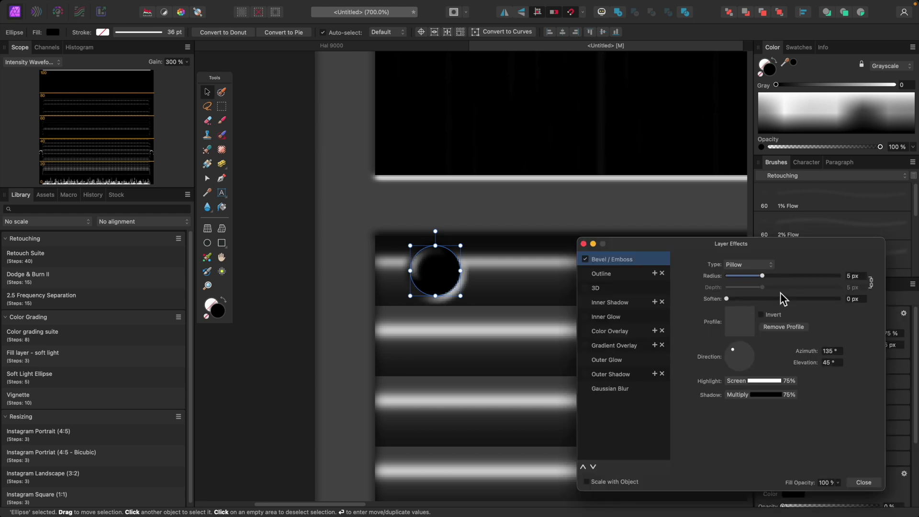
# - Set the circle's bevel to Inner, 4.1 px radius, -88.7° azimuth, 8.9° elevation and 81% highlight opacity
pyautogui.click(756, 266)
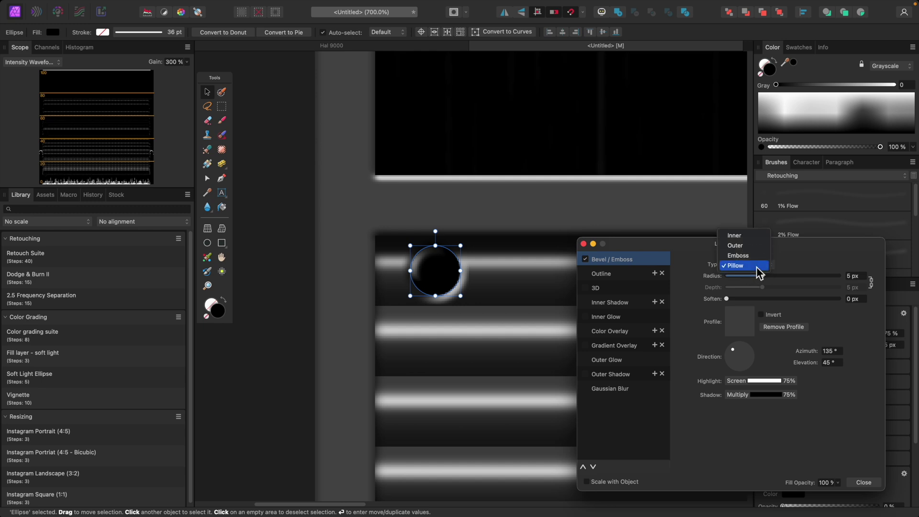
pyautogui.click(750, 239)
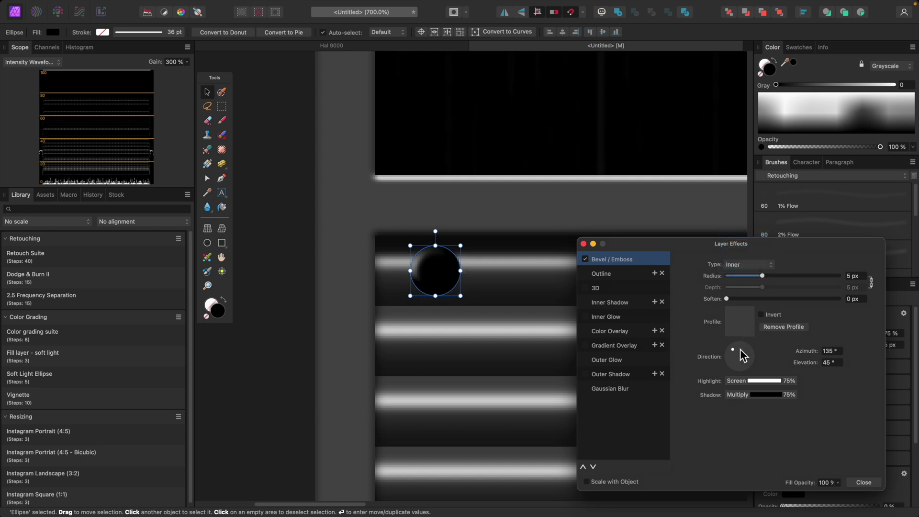
pyautogui.moveTo(736, 351); pyautogui.dragTo(742, 372)
pyautogui.moveTo(727, 300); pyautogui.dragTo(708, 306)
pyautogui.moveTo(765, 278); pyautogui.dragTo(763, 279)
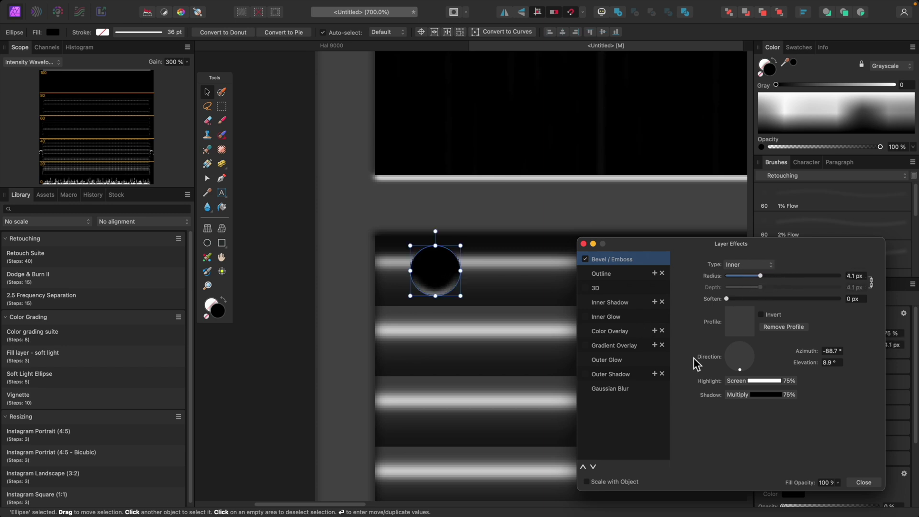
pyautogui.click(767, 382)
pyautogui.moveTo(817, 425); pyautogui.dragTo(822, 426)
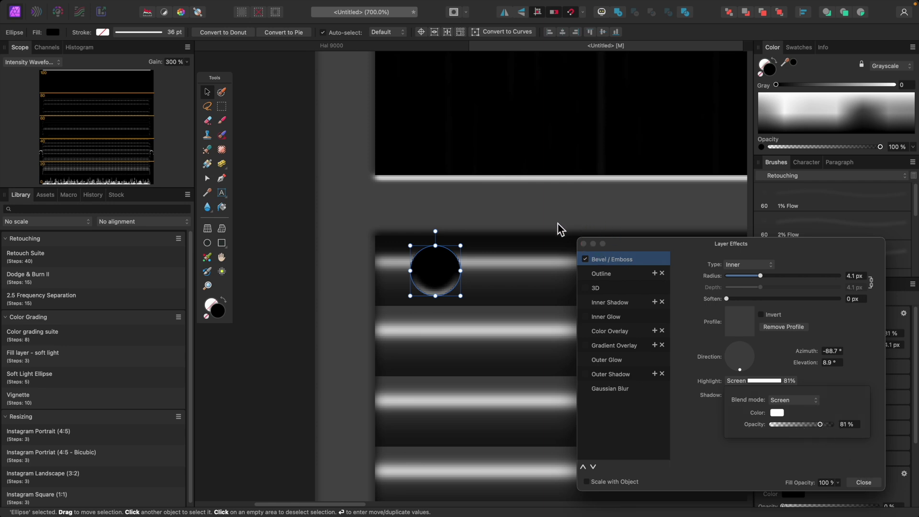
# - Inspect the bevelled hole on the grill up close and at full wallpaper size
pyautogui.scroll(-3, 549, 223)
pyautogui.press('b')
pyautogui.scroll(-2, 622, 272)
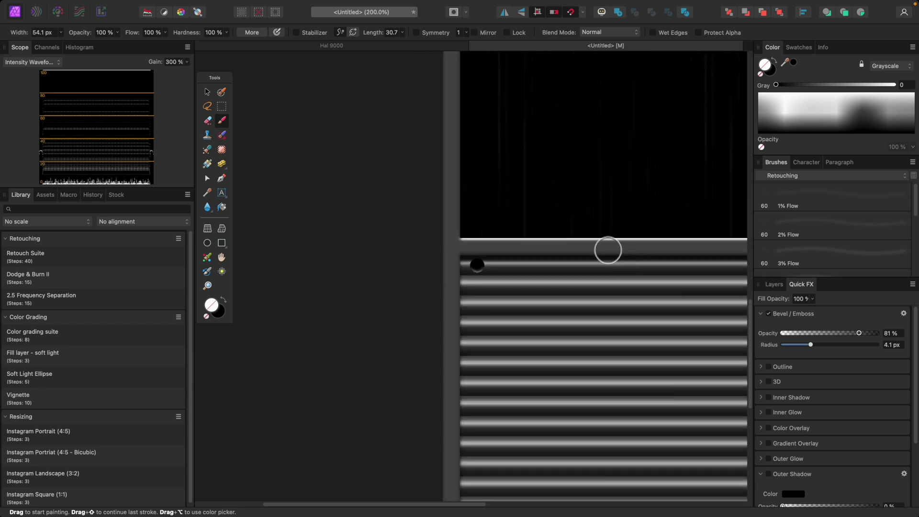
pyautogui.press('super+equal')
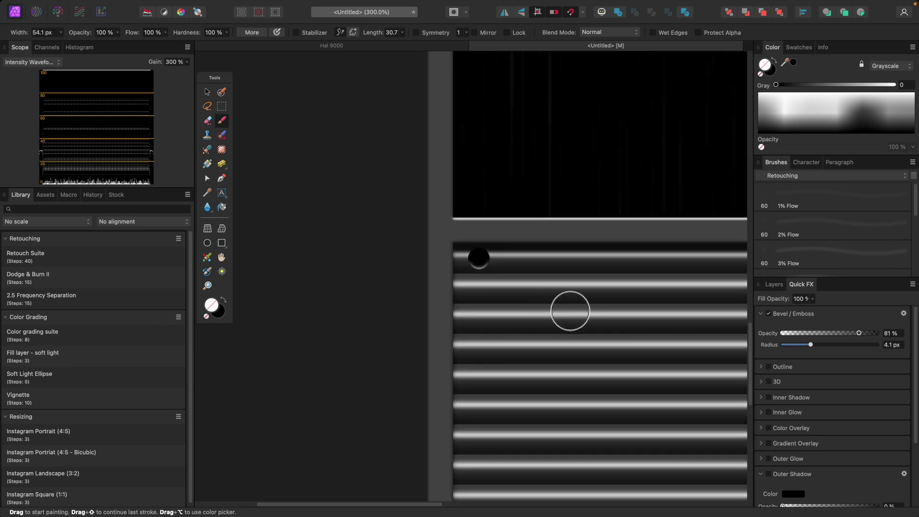
pyautogui.press('super+equal')
pyautogui.press('super+equal')
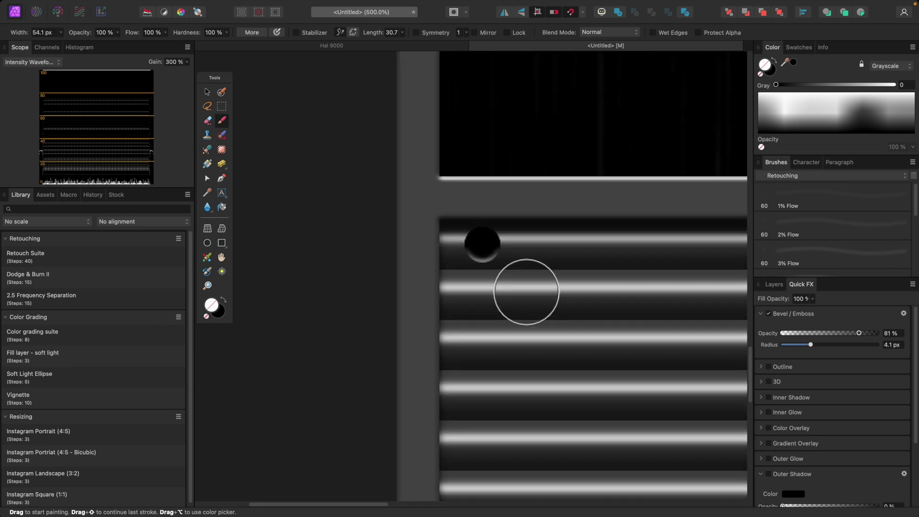
pyautogui.press('super+0')
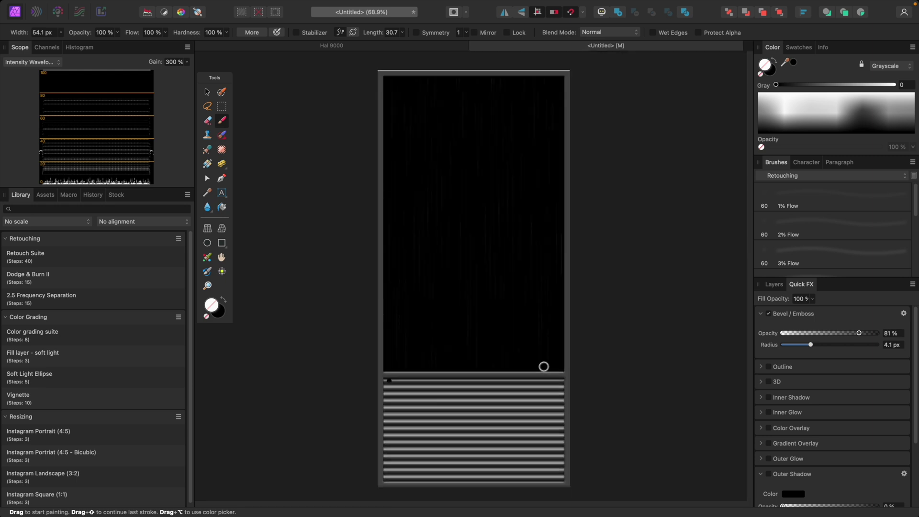
pyautogui.press('super+2')
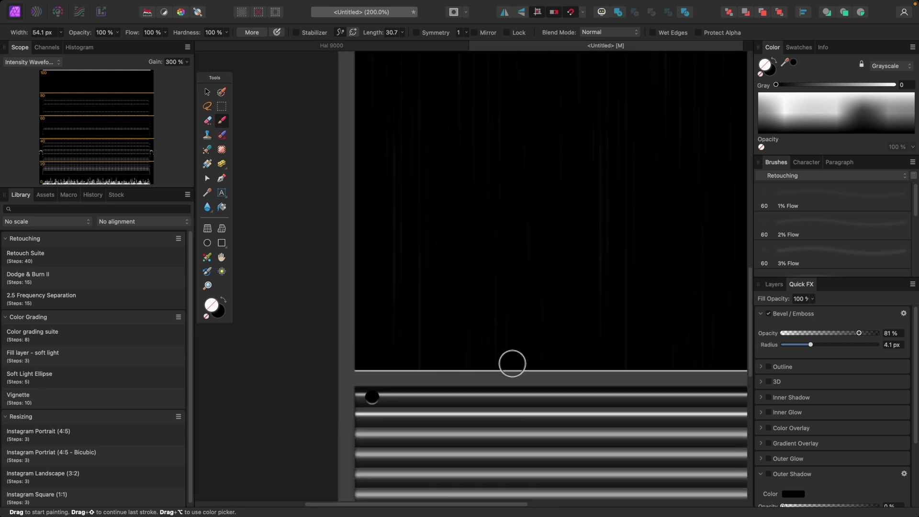
pyautogui.press('super+equal')
pyautogui.press('super+equal')
pyautogui.press('super+equal')
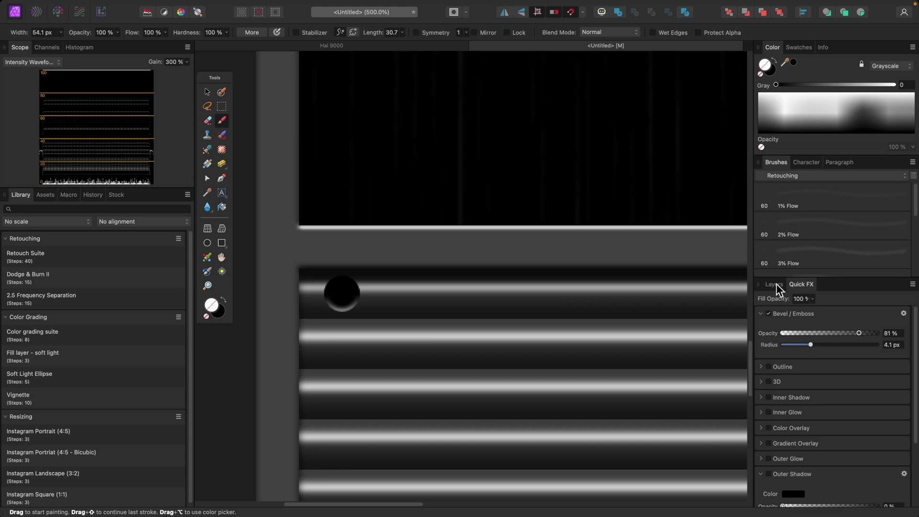
# - Open the Move / Duplicate settings for the bevelled circle and turn on duplication
pyautogui.click(774, 285)
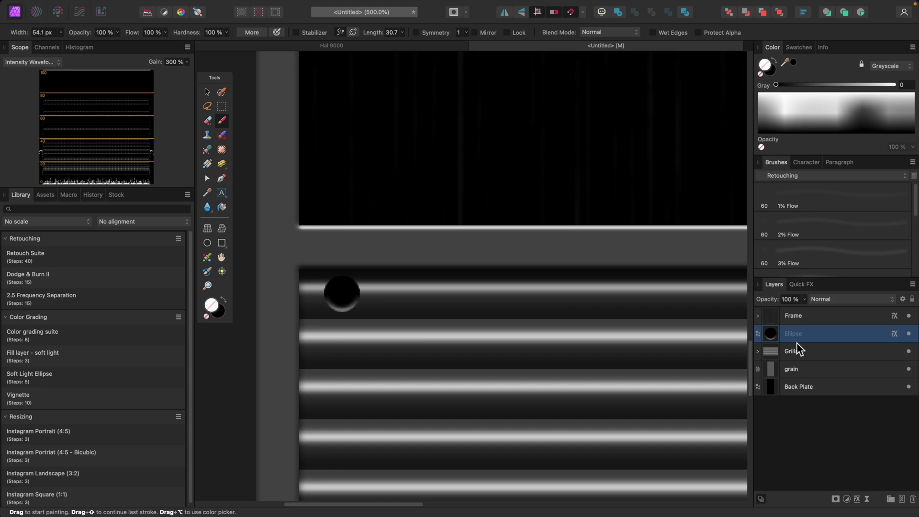
pyautogui.click(206, 92)
pyautogui.press('Return')
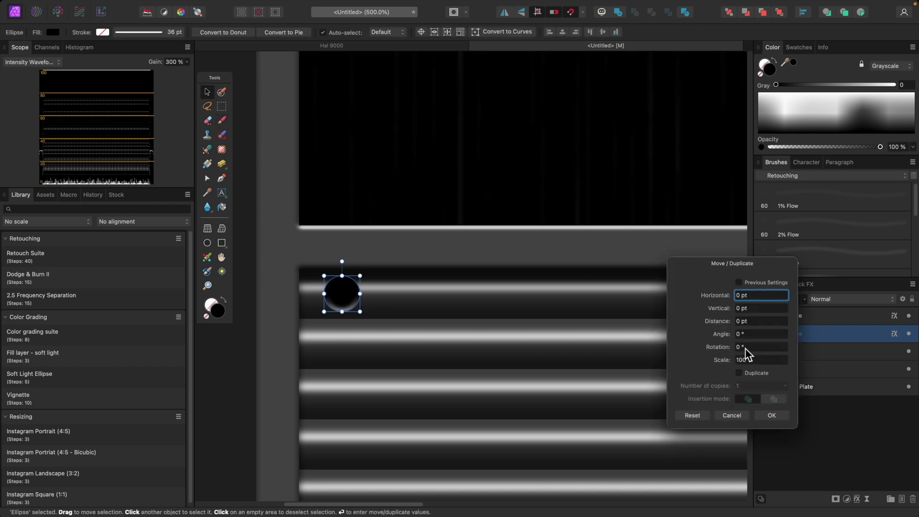
pyautogui.click(741, 374)
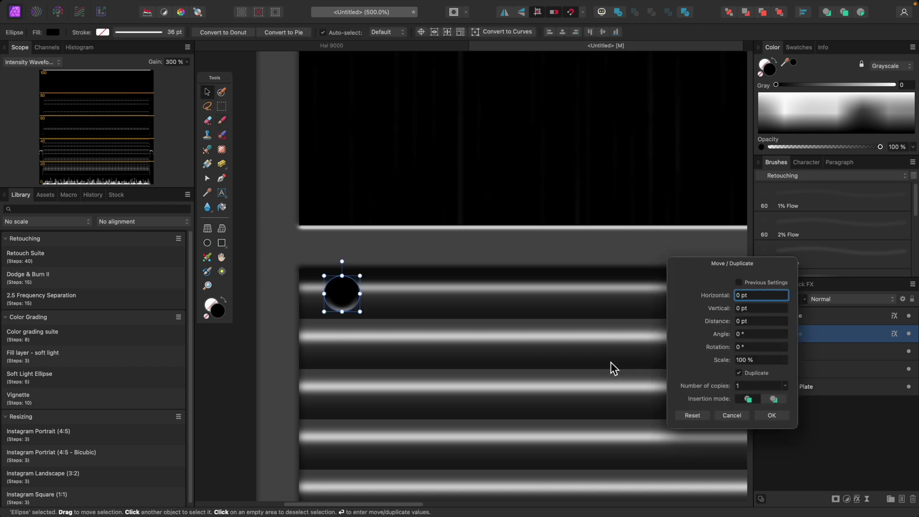
# - Try a 40 pt horizontal offset for the duplicated circle
pyautogui.hscroll(2, 608, 361)
pyautogui.scroll(-3, 566, 355)
pyautogui.scroll(-6, 564, 354)
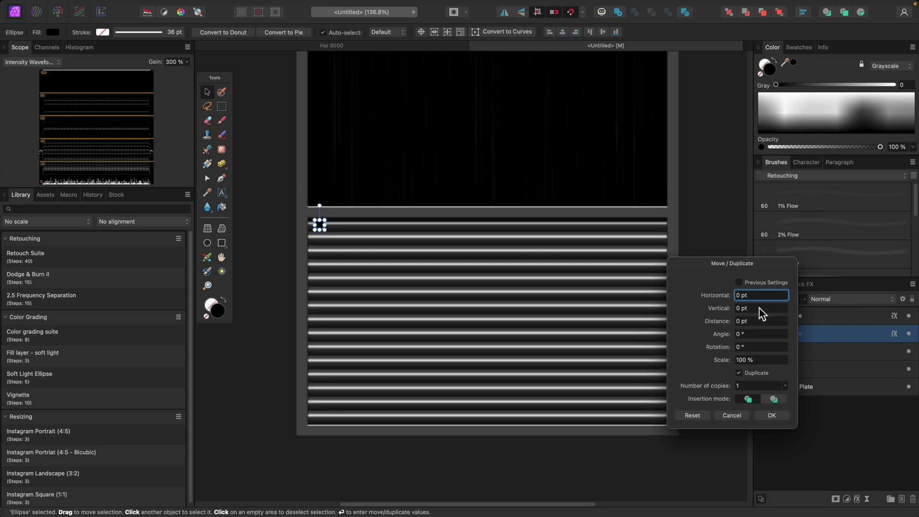
pyautogui.moveTo(759, 295); pyautogui.dragTo(736, 298)
pyautogui.write('40')
pyautogui.press('Return')
# - Check the gap between the two holes up close and try a 50 pt horizontal offset for the duplicate
pyautogui.click(434, 32)
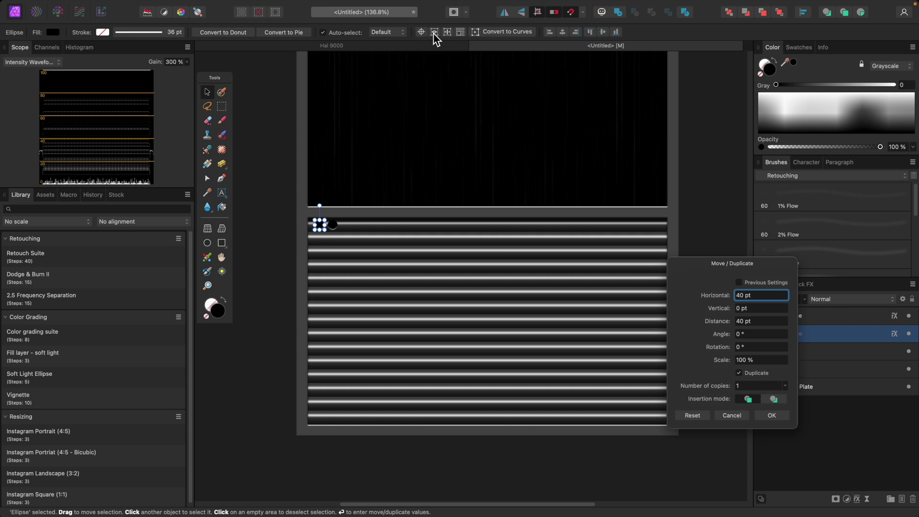
pyautogui.press('super+equal')
pyautogui.press('super+equal')
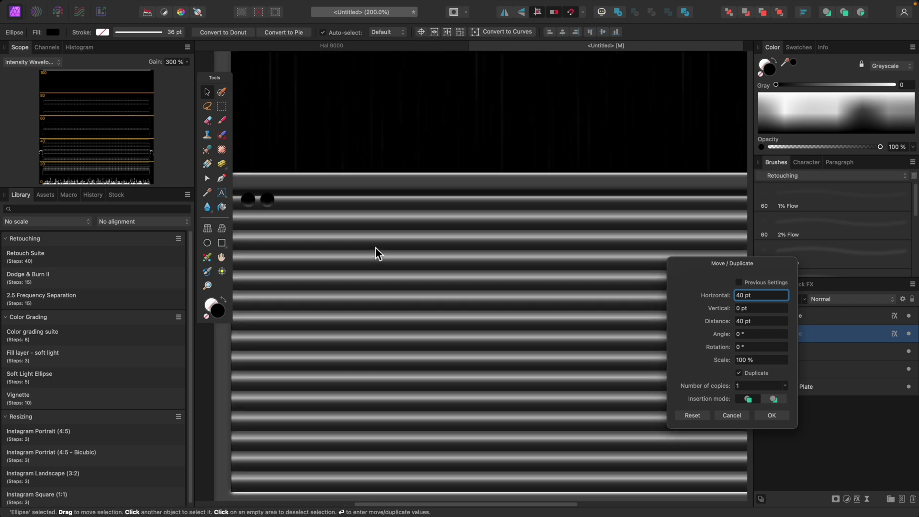
pyautogui.hscroll(-10, 380, 249)
pyautogui.press('super+equal')
pyautogui.press('super+equal')
pyautogui.scroll(2, 457, 253)
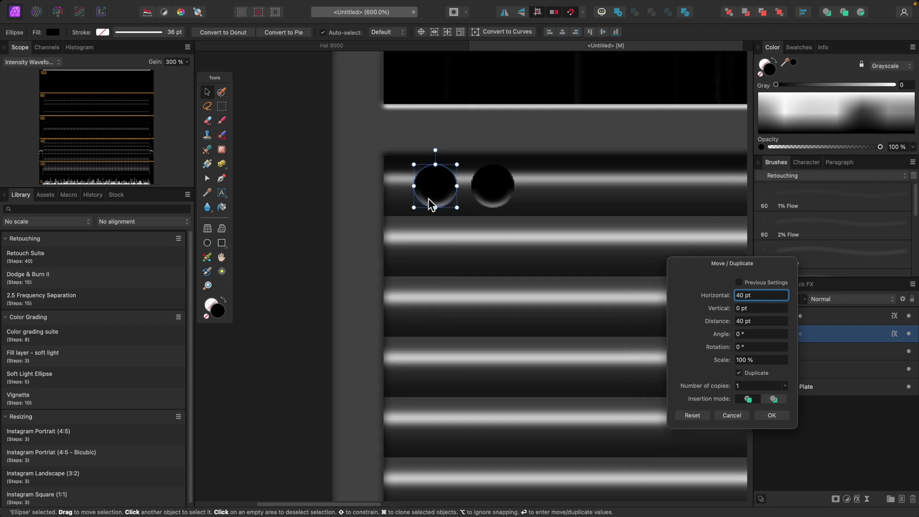
pyautogui.click(739, 295)
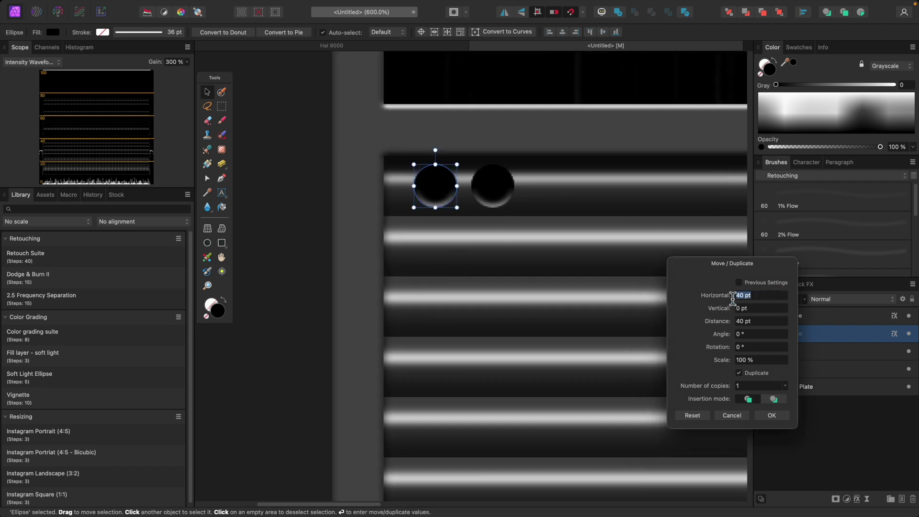
pyautogui.write('50')
pyautogui.press('Return')
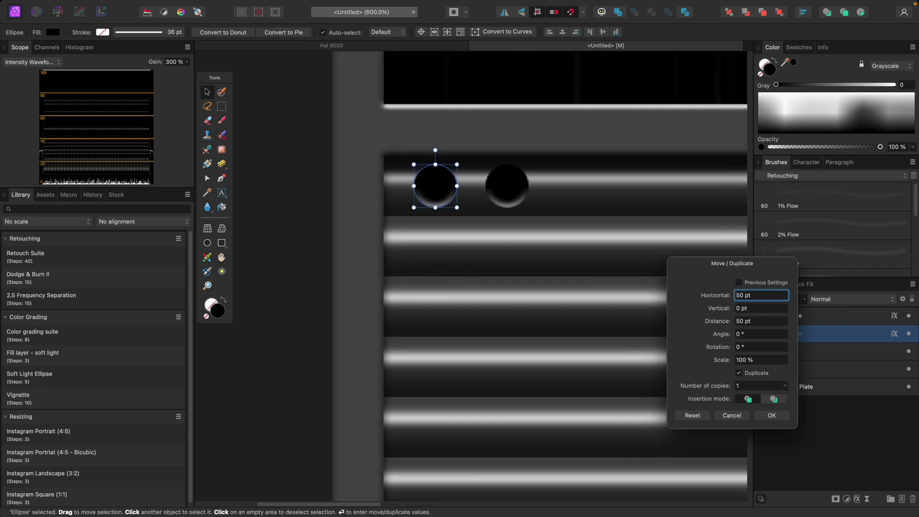
# - Set the duplicated circle's horizontal offset to 60 pt
pyautogui.press('super+a')
pyautogui.write('60')
pyautogui.press('Return')
pyautogui.scroll(-10, 493, 336)
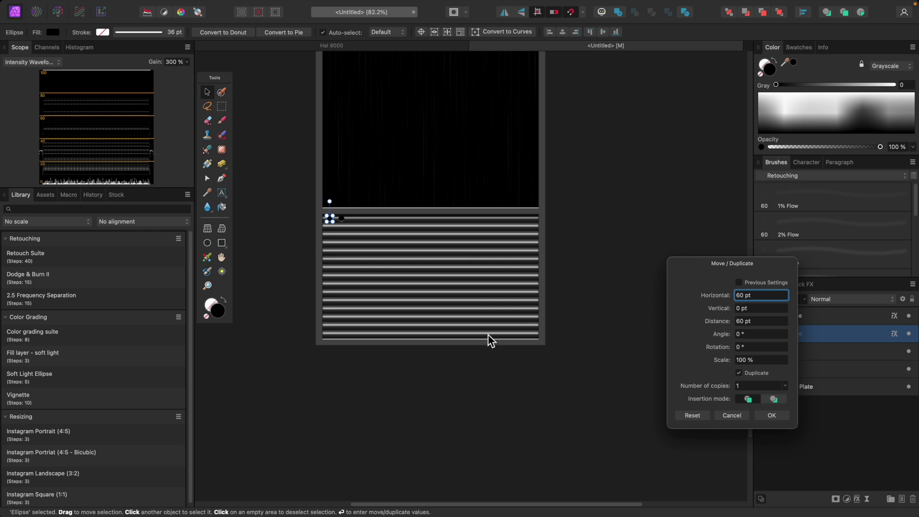
pyautogui.scroll(3, 427, 308)
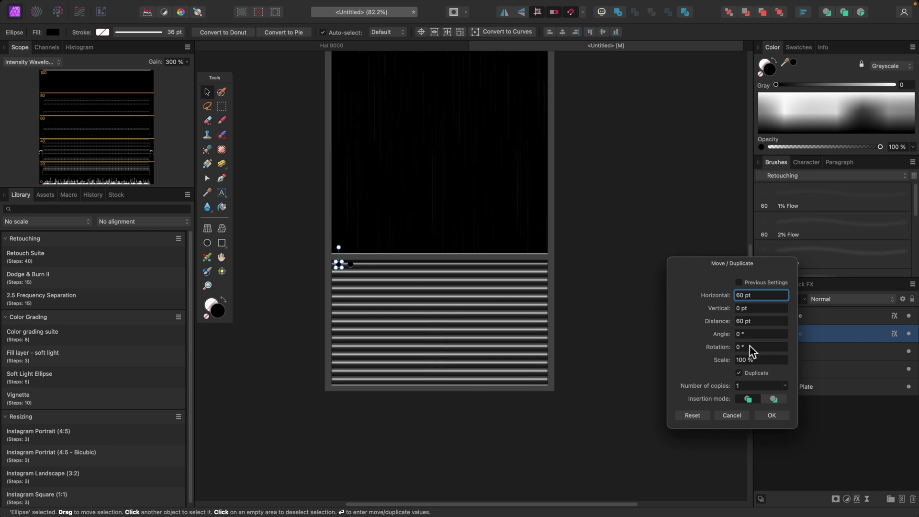
# - Set the number of copies to 17 and apply the duplication to create the first row of holes
pyautogui.moveTo(788, 400); pyautogui.dragTo(800, 397)
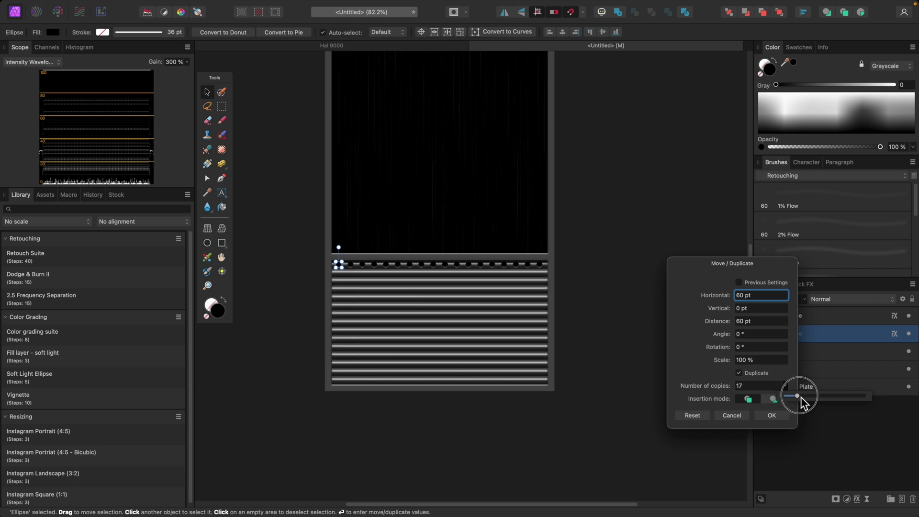
pyautogui.click(778, 415)
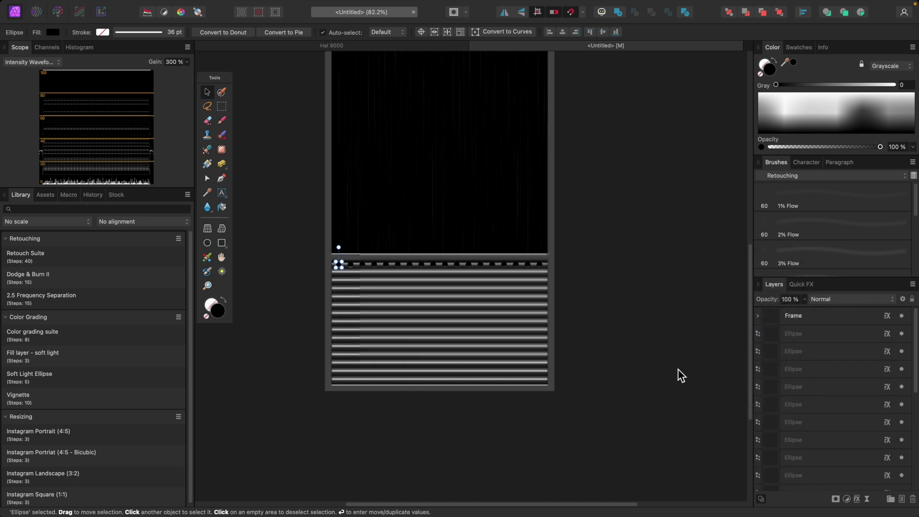
# - Select all the circles in the row and centre them horizontally on the speaker grill
pyautogui.click(825, 333)
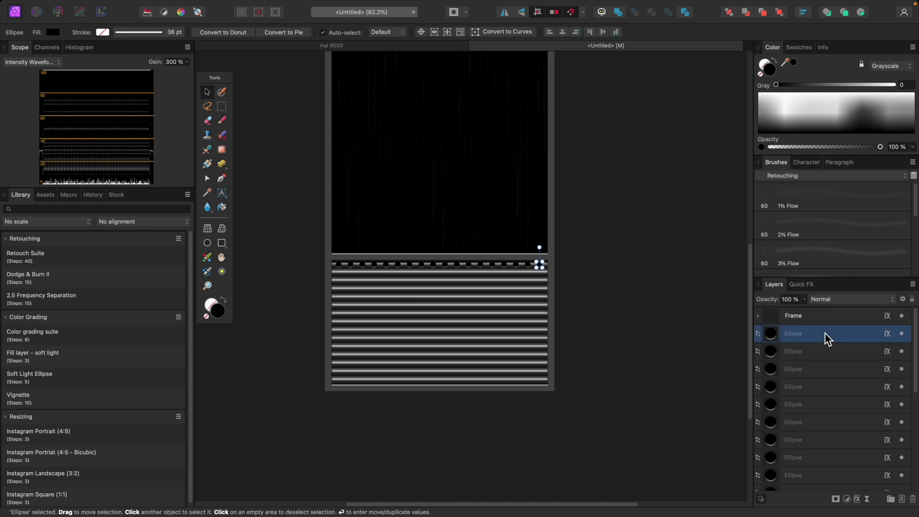
pyautogui.scroll(-5, 825, 332)
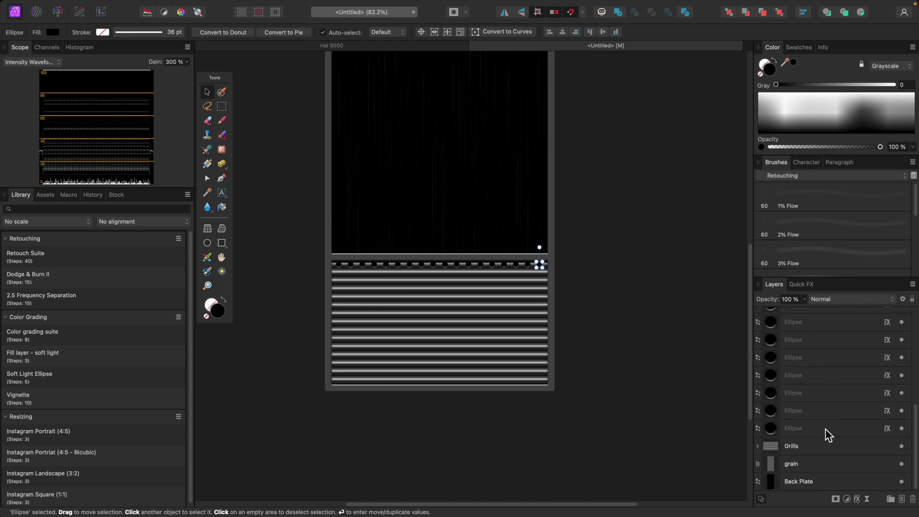
pyautogui.keyDown('shift'); pyautogui.click(824, 429); pyautogui.keyUp('shift')
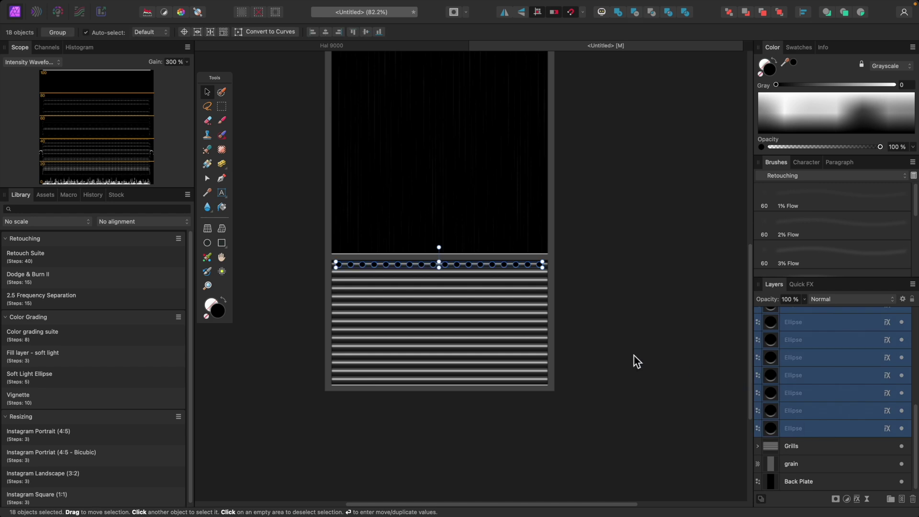
pyautogui.press('super+plus')
pyautogui.press('super+plus')
pyautogui.press('super+plus')
pyautogui.press('super+plus')
pyautogui.press('super+minus')
pyautogui.press('super+minus')
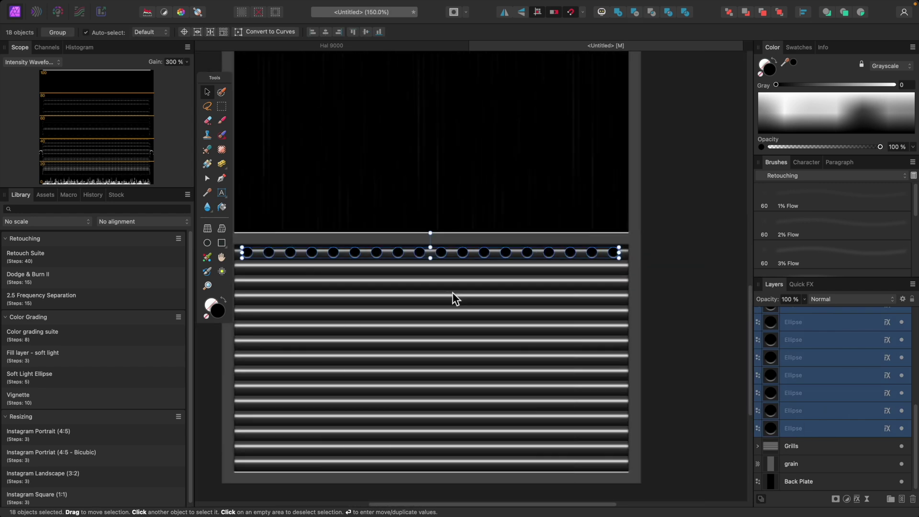
pyautogui.hscroll(-2, 474, 277)
pyautogui.moveTo(494, 253)
pyautogui.mouseDown()
pyautogui.moveTo(503, 264)
pyautogui.moveTo(494, 256)
pyautogui.mouseUp()
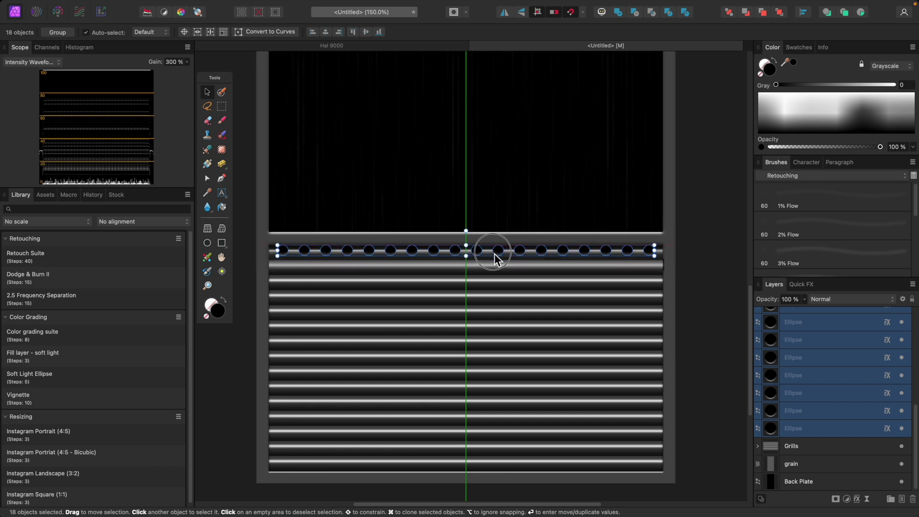
# - Fine-tune the row of holes so it is horizontally centred and sits slightly below the highlight of the first grill bar
pyautogui.press('super+minus')
pyautogui.press('super+minus')
pyautogui.moveTo(495, 268)
pyautogui.mouseDown()
pyautogui.moveTo(494, 277)
pyautogui.moveTo(488, 270)
pyautogui.mouseUp()
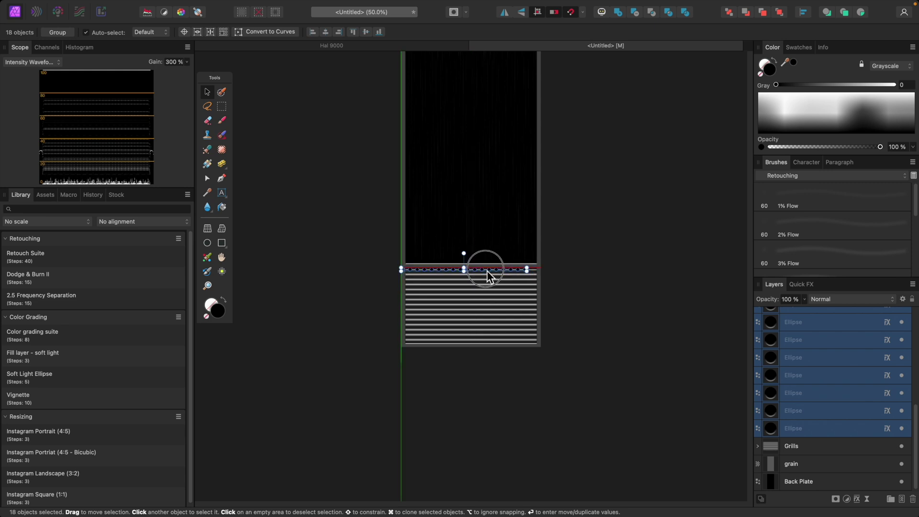
pyautogui.scroll(10, 487, 271)
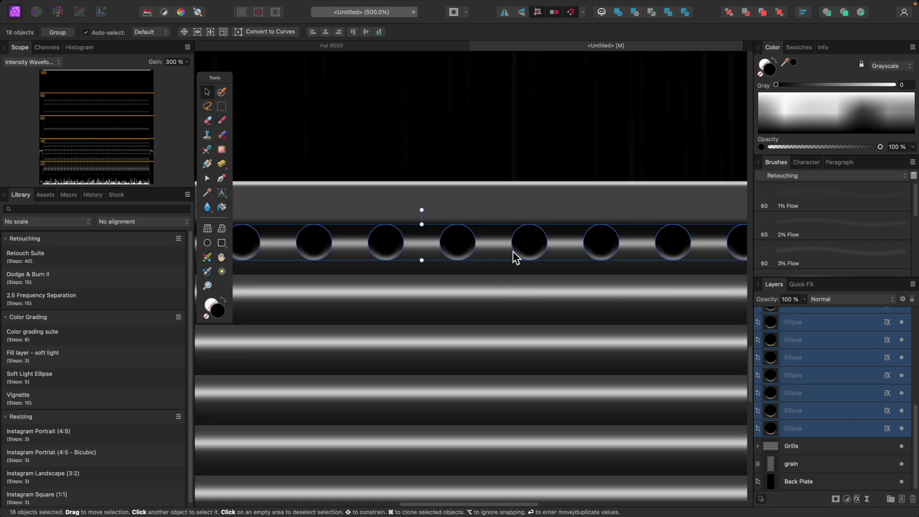
pyautogui.moveTo(513, 251); pyautogui.dragTo(586, 253)
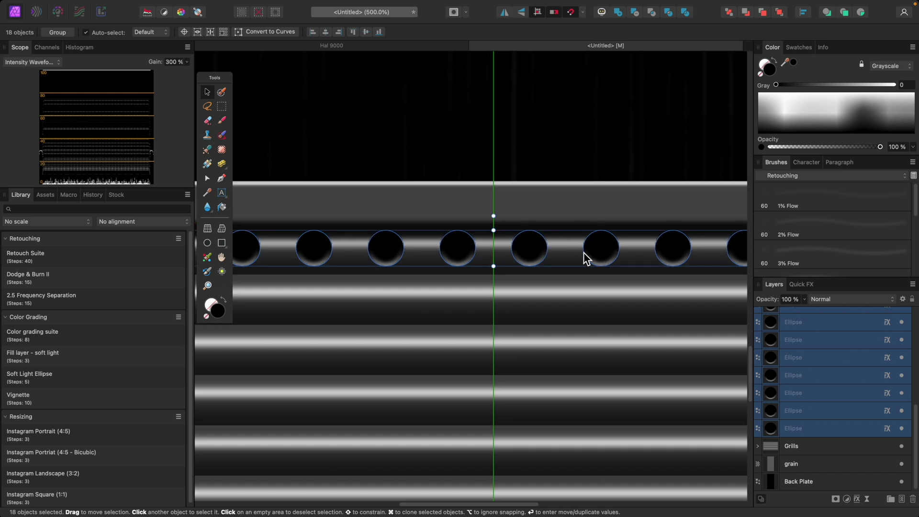
pyautogui.moveTo(584, 252); pyautogui.dragTo(584, 252)
pyautogui.press('super+0')
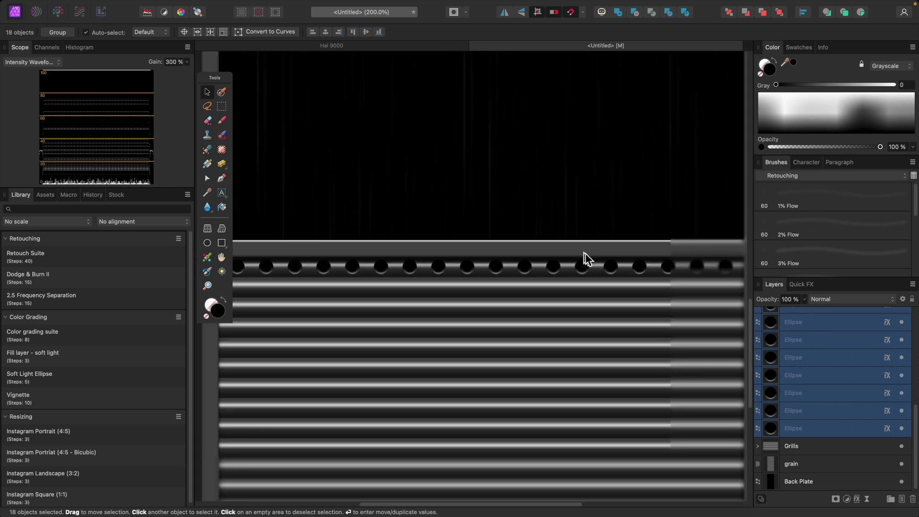
pyautogui.click(627, 312)
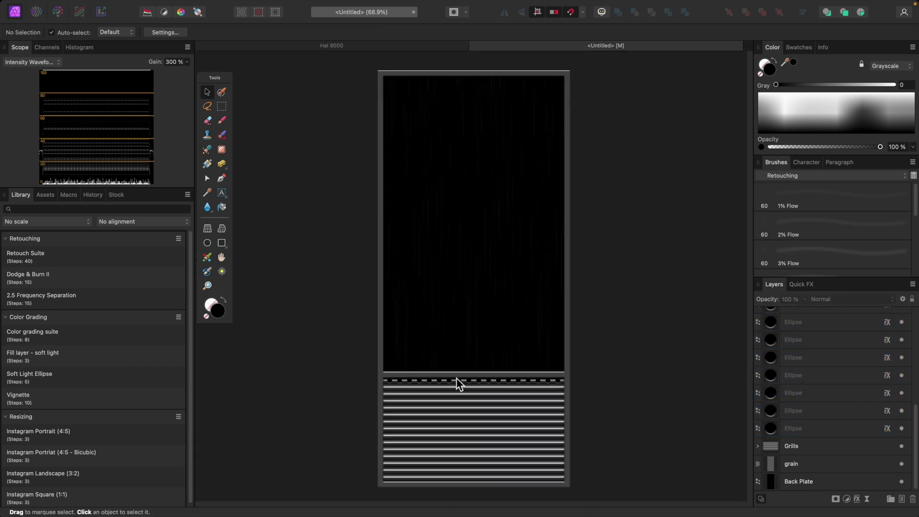
# - Select all the ellipse layers and group them under the name Holes
pyautogui.press('super+1')
pyautogui.click(825, 433)
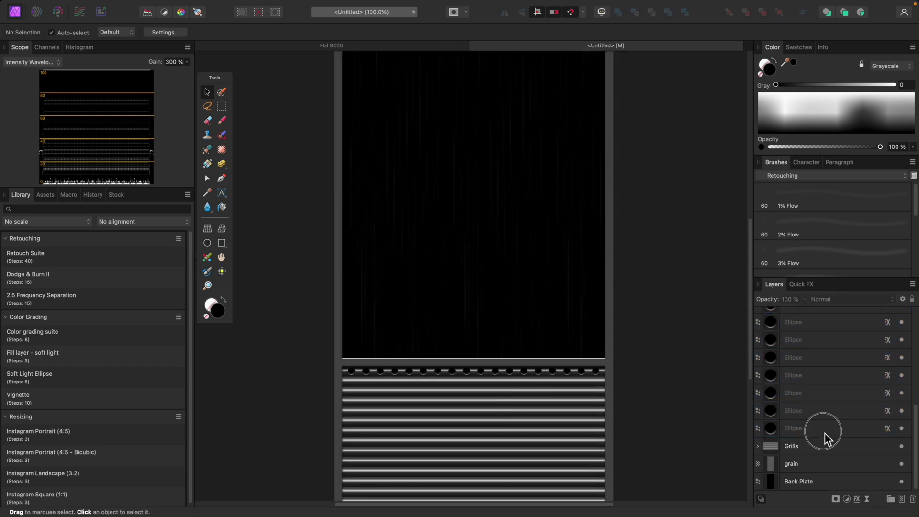
pyautogui.scroll(5, 823, 432)
pyautogui.keyDown('shift'); pyautogui.click(824, 335); pyautogui.keyUp('shift')
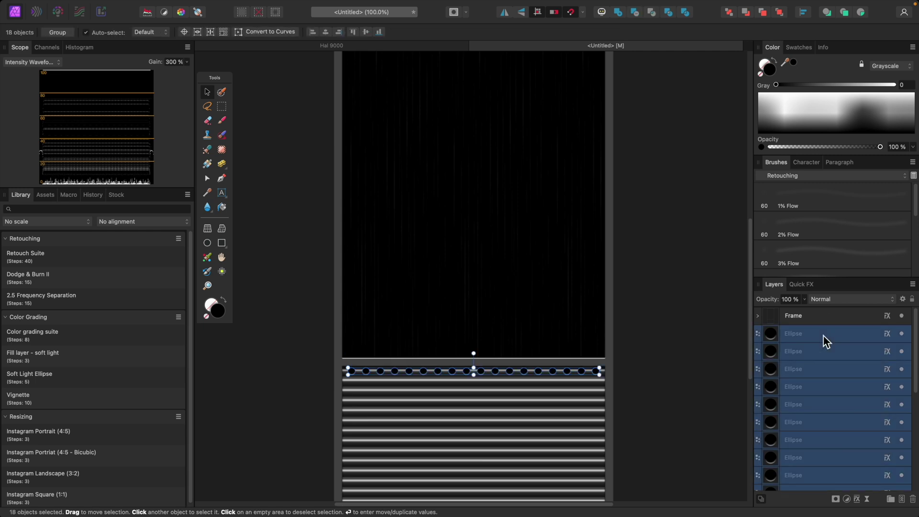
pyautogui.press('super+g')
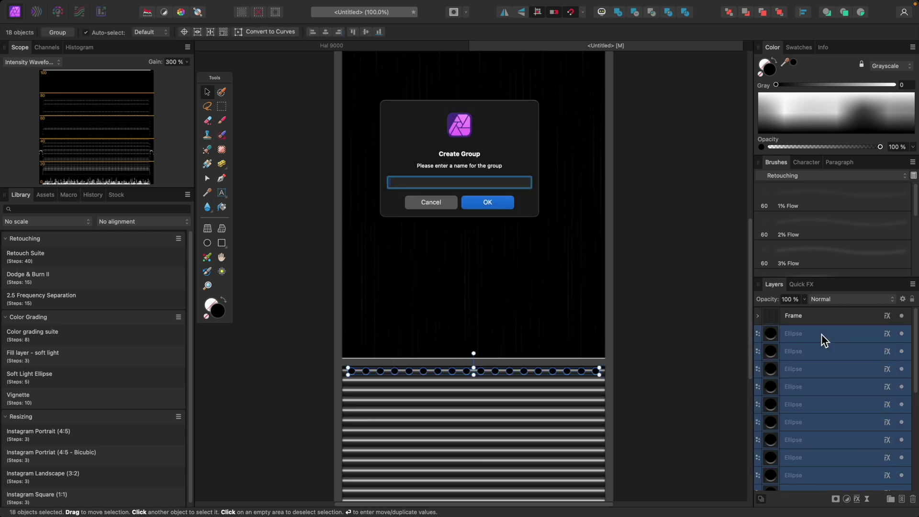
pyautogui.write('Holes')
pyautogui.press('Return')
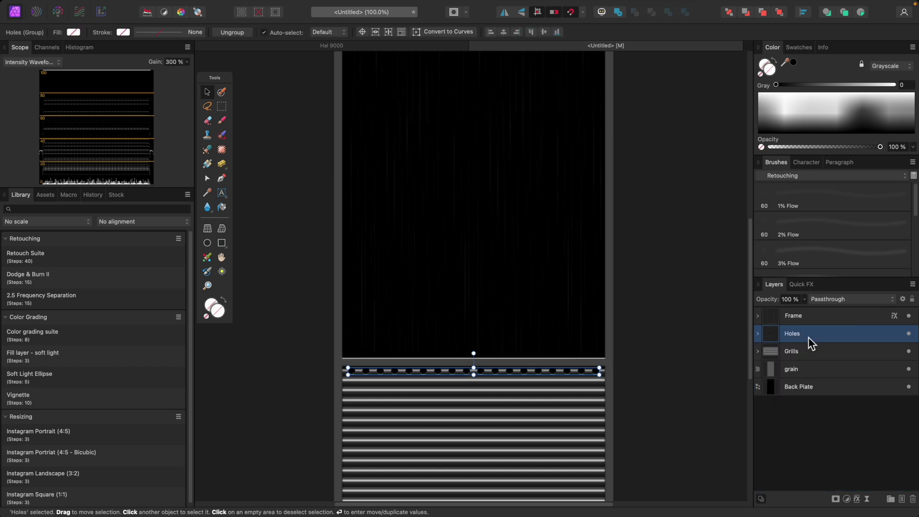
# - Duplicate the Holes group downward with a 42 pt vertical offset and 14 copies to cover the grill
pyautogui.scroll(-5, 729, 347)
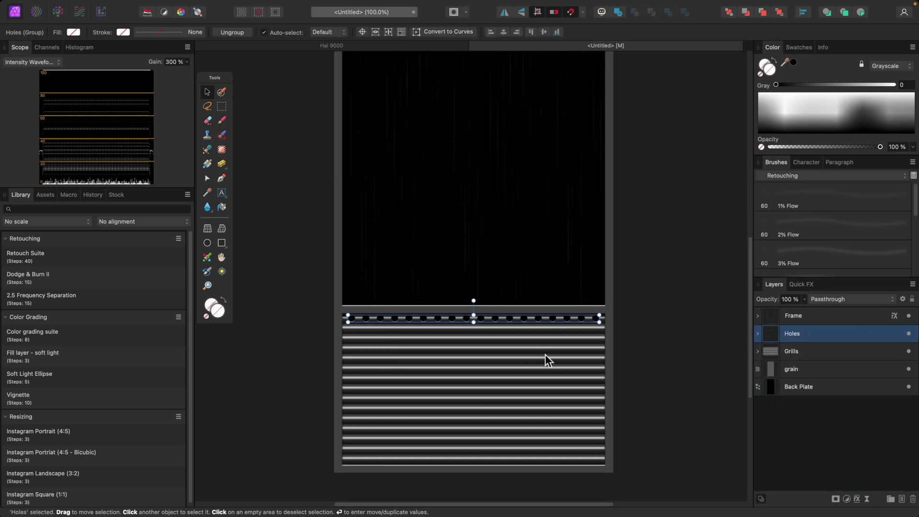
pyautogui.press('Return')
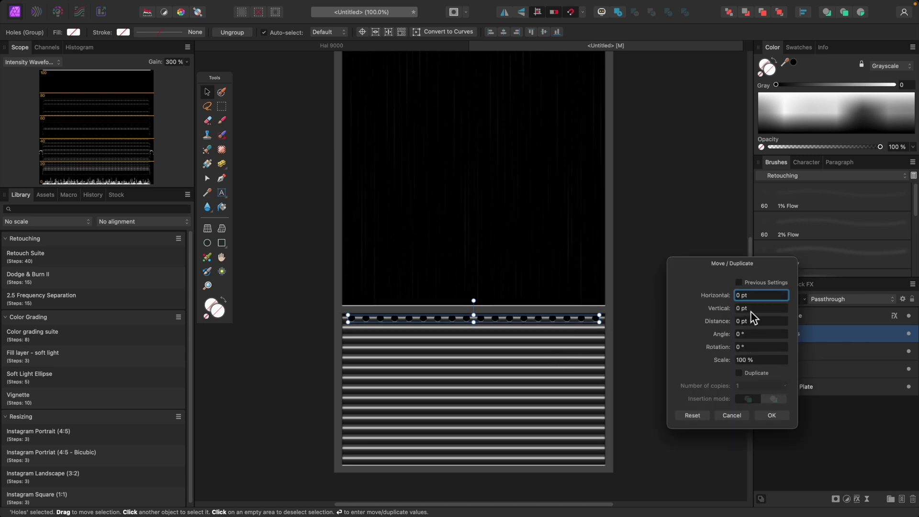
pyautogui.moveTo(750, 308); pyautogui.dragTo(734, 311)
pyautogui.write('42')
pyautogui.click(743, 374)
pyautogui.moveTo(751, 308); pyautogui.dragTo(725, 308)
pyautogui.press('Return')
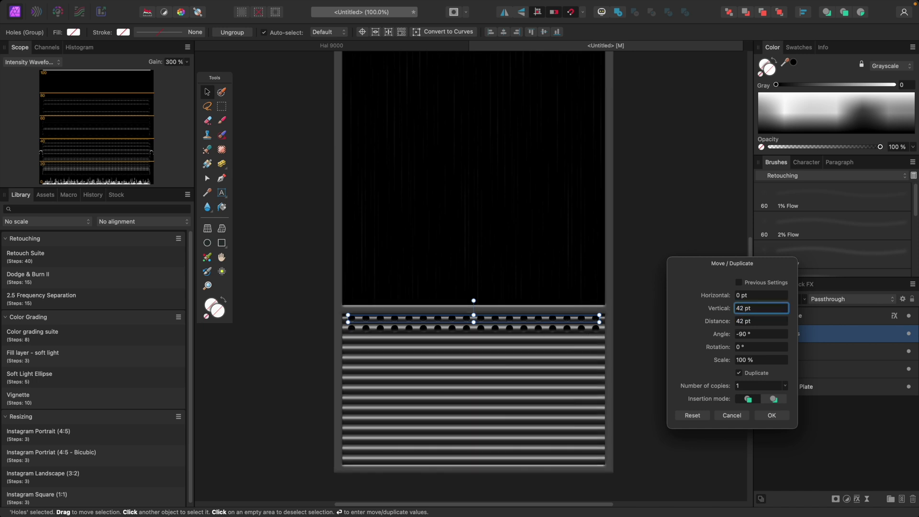
pyautogui.click(786, 387)
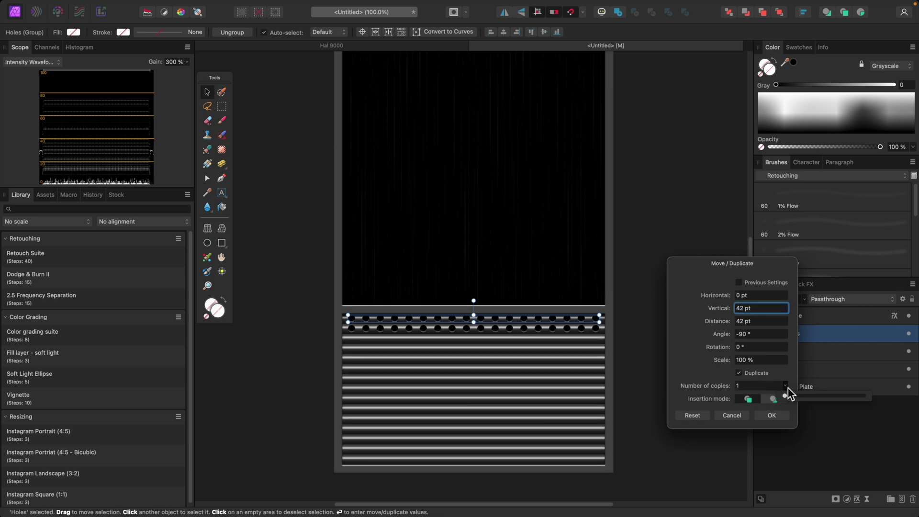
pyautogui.moveTo(786, 397); pyautogui.dragTo(795, 395)
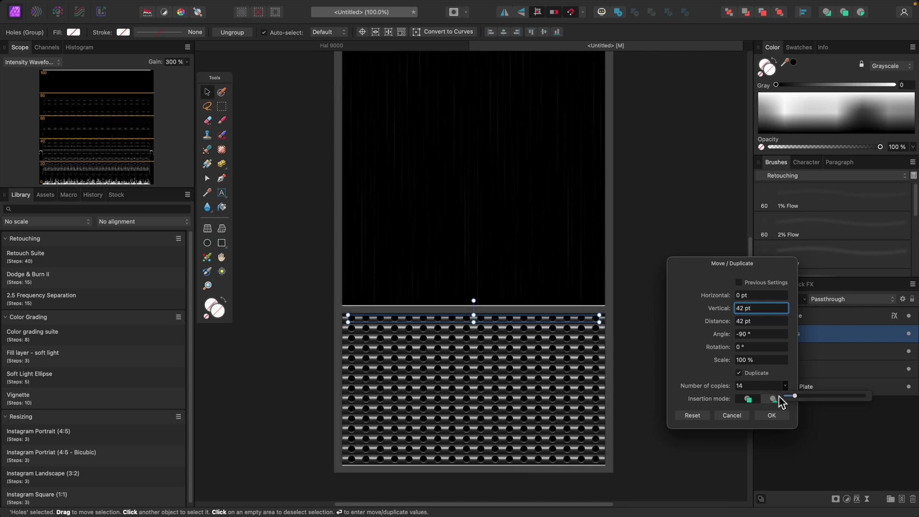
pyautogui.click(772, 415)
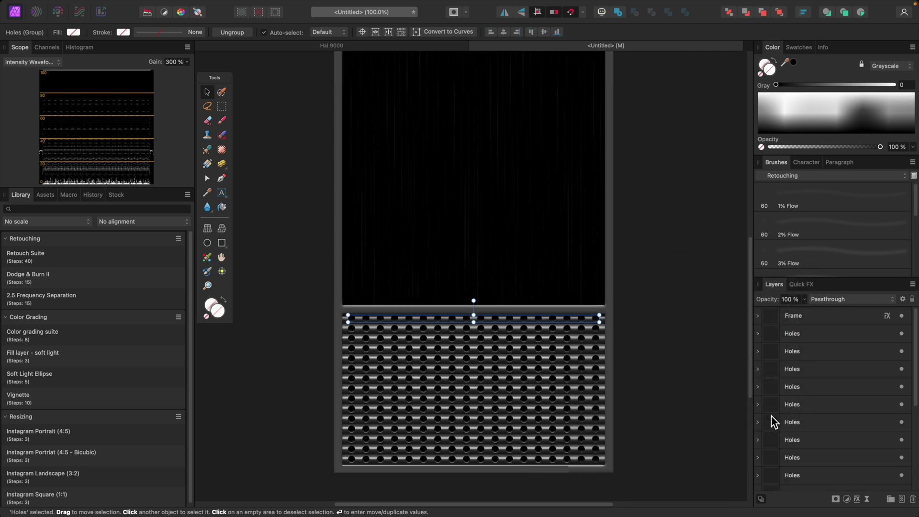
# - Deselect everything and examine the hole pattern on the grill up close and in the full composition
pyautogui.click(633, 384)
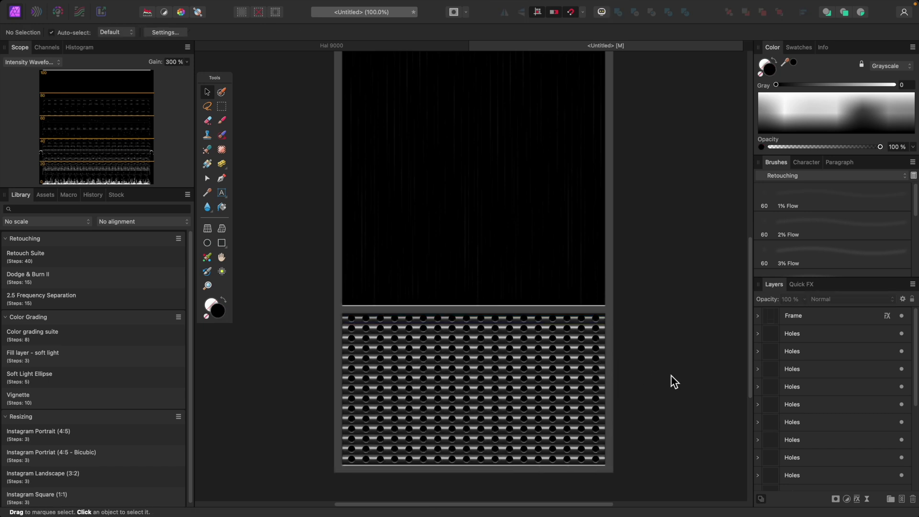
pyautogui.press('super+0')
pyautogui.press('super+2')
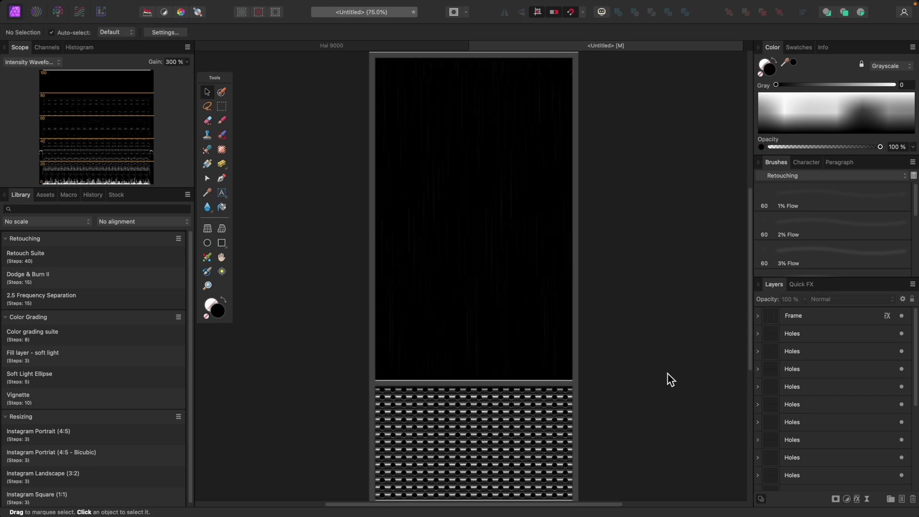
pyautogui.scroll(-4, 665, 372)
pyautogui.press('super+equal')
pyautogui.press('super+equal')
pyautogui.press('super+equal')
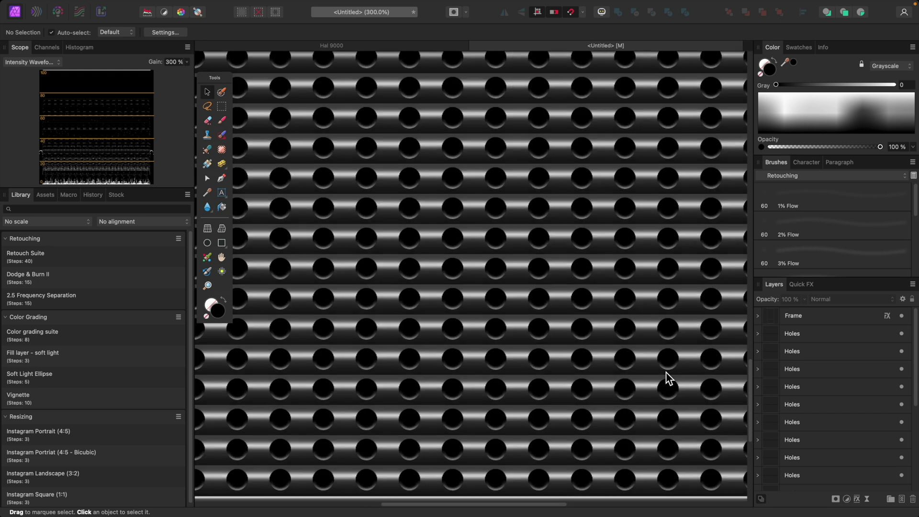
pyautogui.press('super+equal')
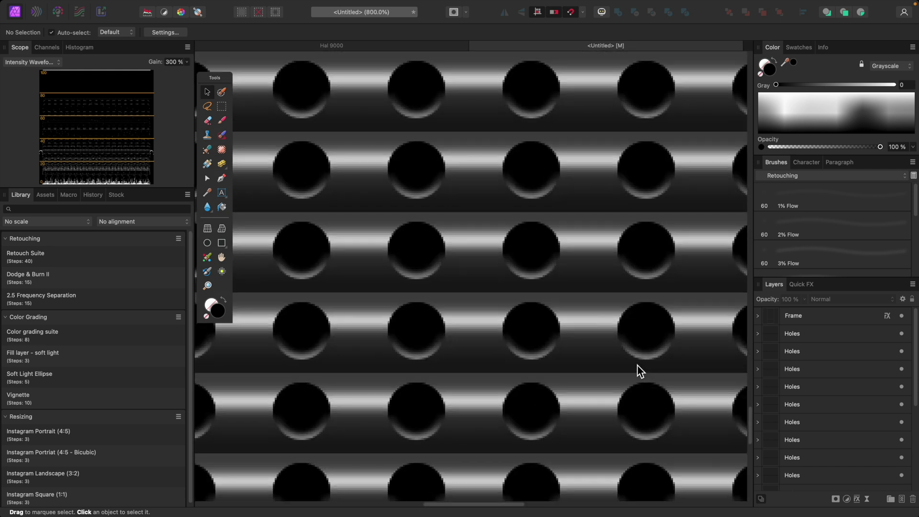
pyautogui.press('super+minus')
pyautogui.press('super+minus')
pyautogui.press('super+minus')
pyautogui.press('super+minus')
pyautogui.press('super+minus')
pyautogui.press('super+minus')
pyautogui.press('super+minus')
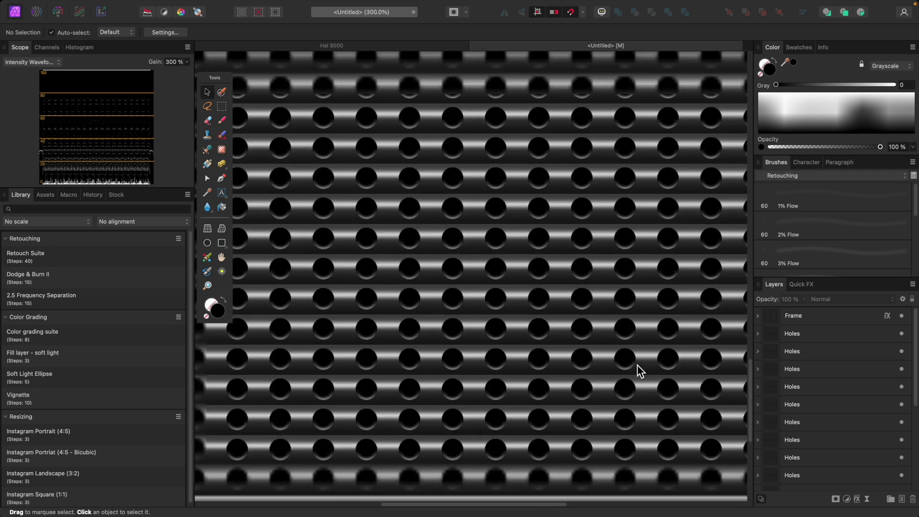
pyautogui.press('super+equal')
pyautogui.press('super+equal')
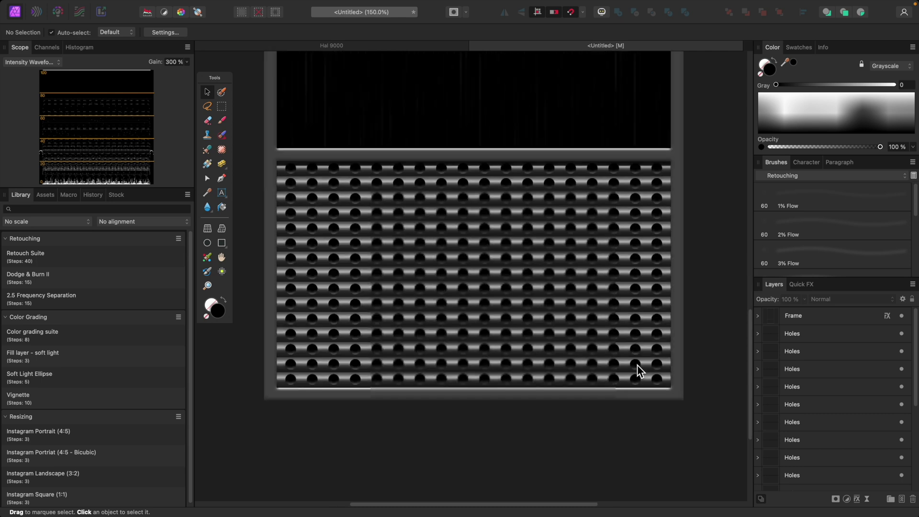
pyautogui.press('super+0')
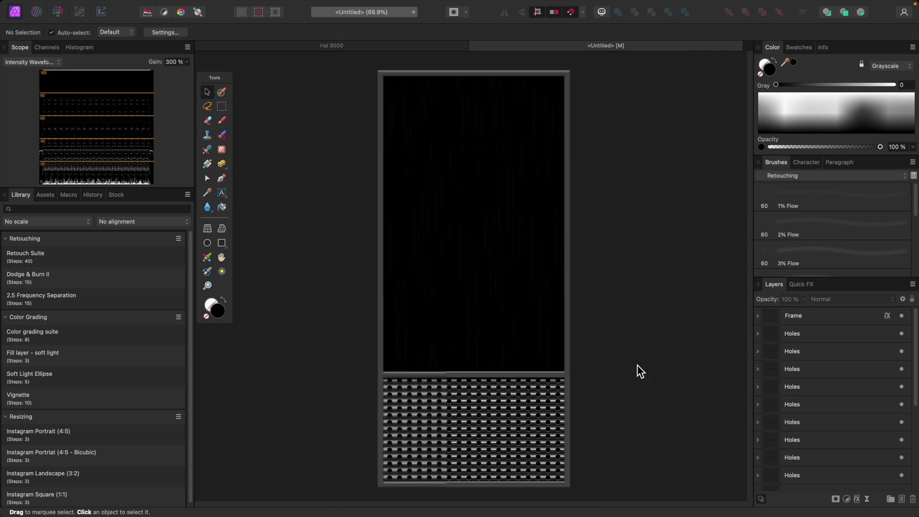
# - Select all the Holes groups together with the Grills group and group them under the name Speaker
pyautogui.click(833, 338)
pyautogui.scroll(-2, 838, 469)
pyautogui.keyDown('shift'); pyautogui.click(834, 449); pyautogui.keyUp('shift')
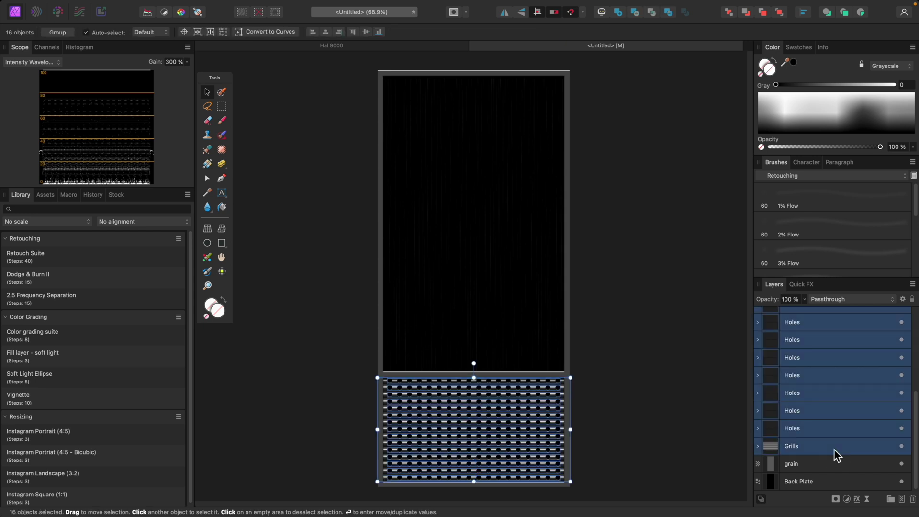
pyautogui.press('super+g')
pyautogui.write('S')
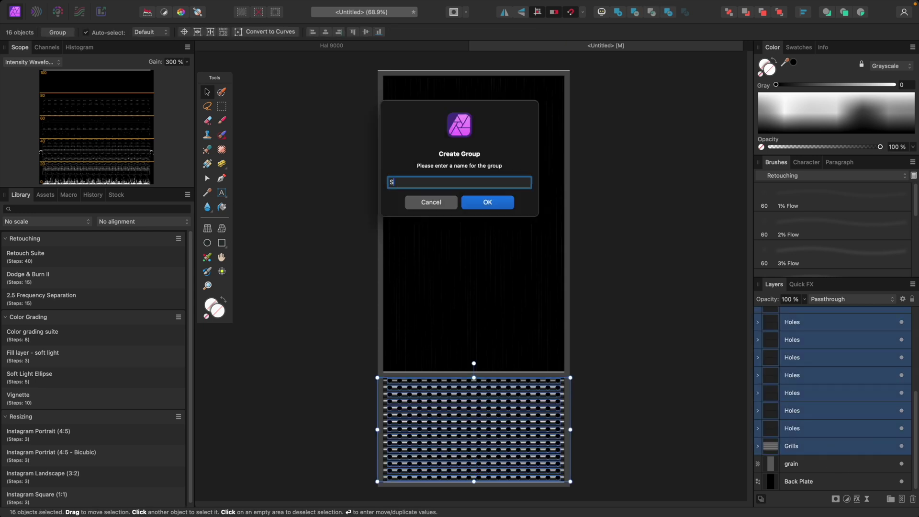
pyautogui.write('peaker')
pyautogui.press('Return')
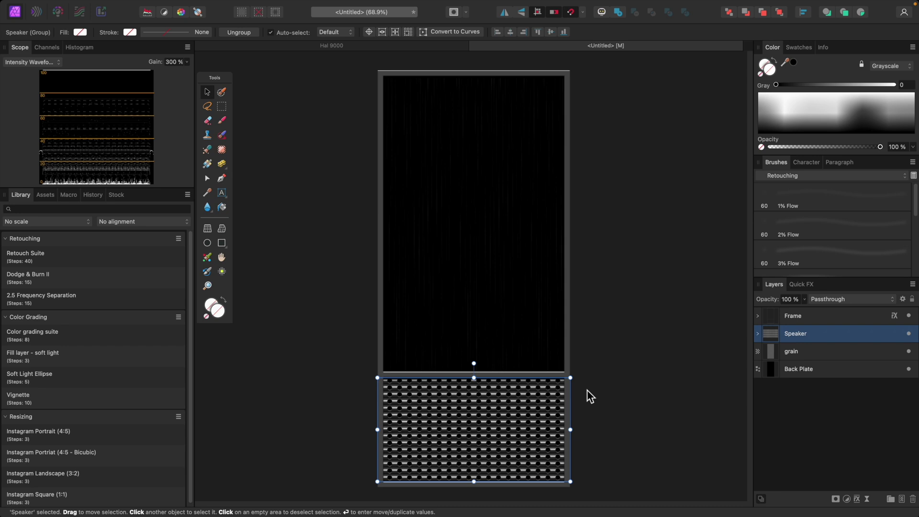
# - Rasterize the Speaker group into a single pixel layer
pyautogui.rightClick(838, 335)
pyautogui.scroll(-4, 836, 406)
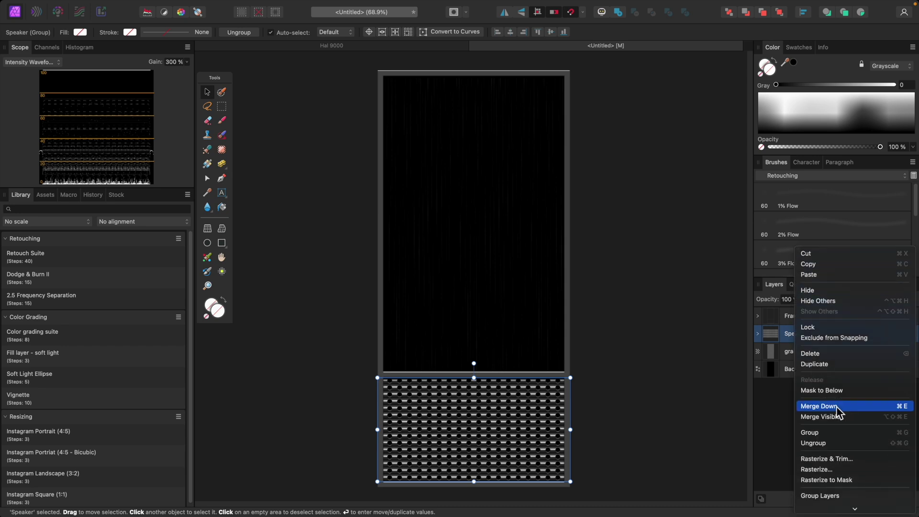
pyautogui.click(838, 470)
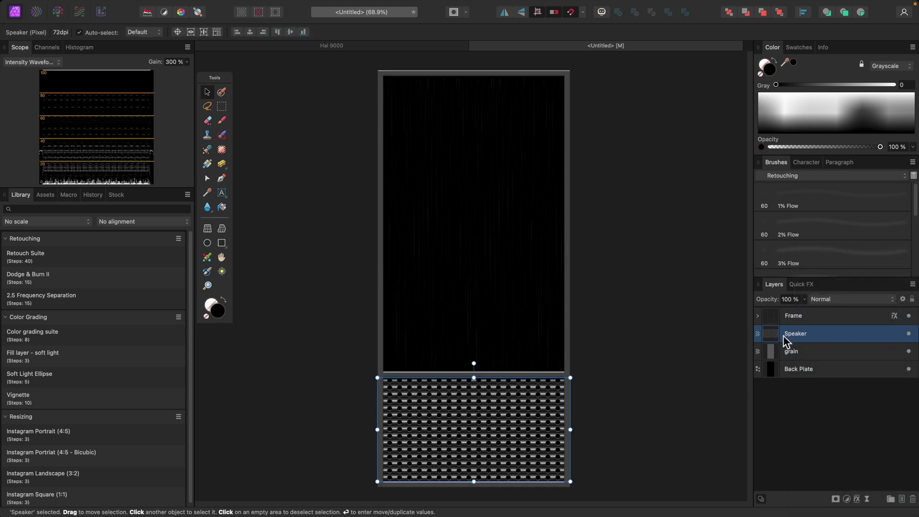
pyautogui.moveTo(493, 435); pyautogui.dragTo(453, 392)
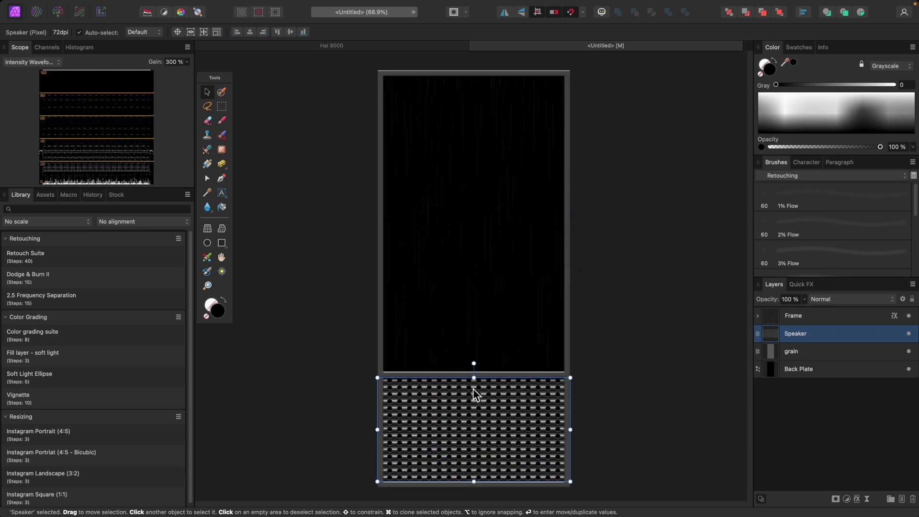
# - Examine the rasterized speaker grill up close and within the full composition
pyautogui.press('super+minus')
pyautogui.press('super+minus')
pyautogui.press('super+plus')
pyautogui.press('super+plus')
pyautogui.press('super+plus')
pyautogui.press('super+plus')
pyautogui.press('super+plus')
pyautogui.scroll(-7, 521, 377)
pyautogui.press('super+plus')
pyautogui.press('super+plus')
pyautogui.press('super+plus')
pyautogui.press('super+0')
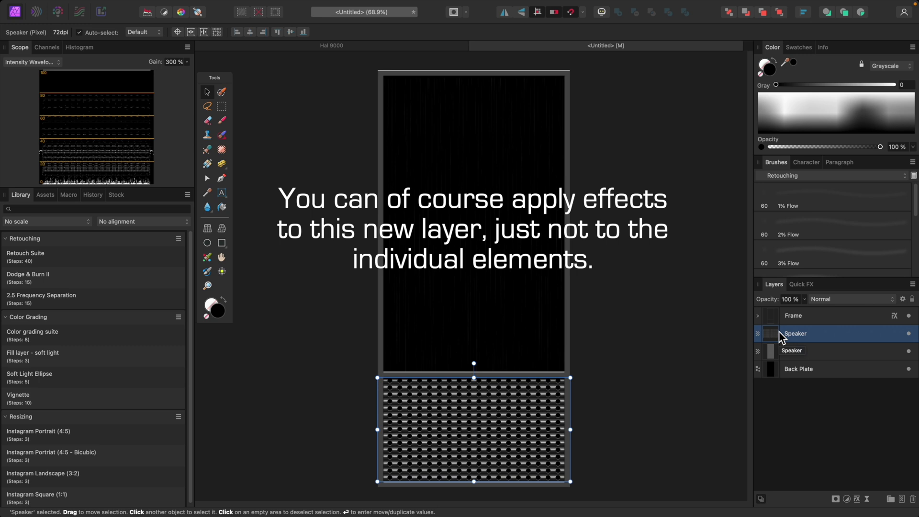
pyautogui.write('grain')
pyautogui.press('Return')
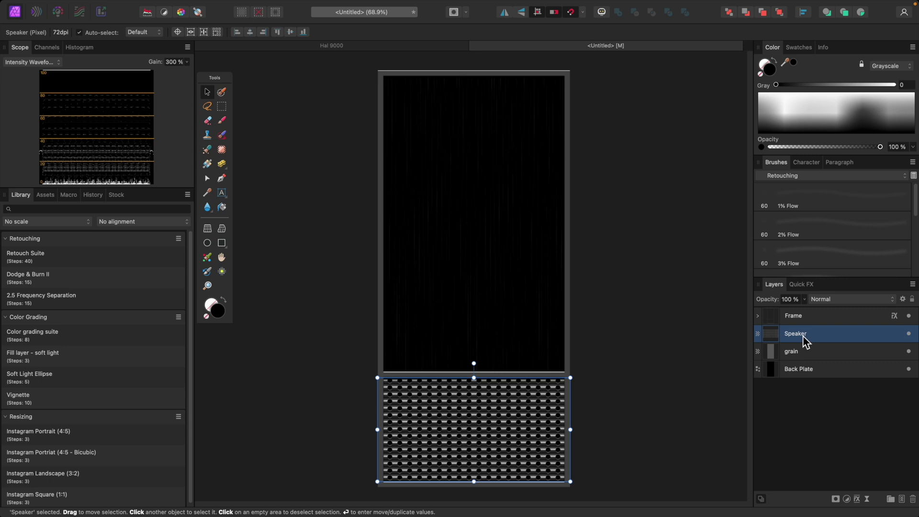
pyautogui.press('super+shift+n')
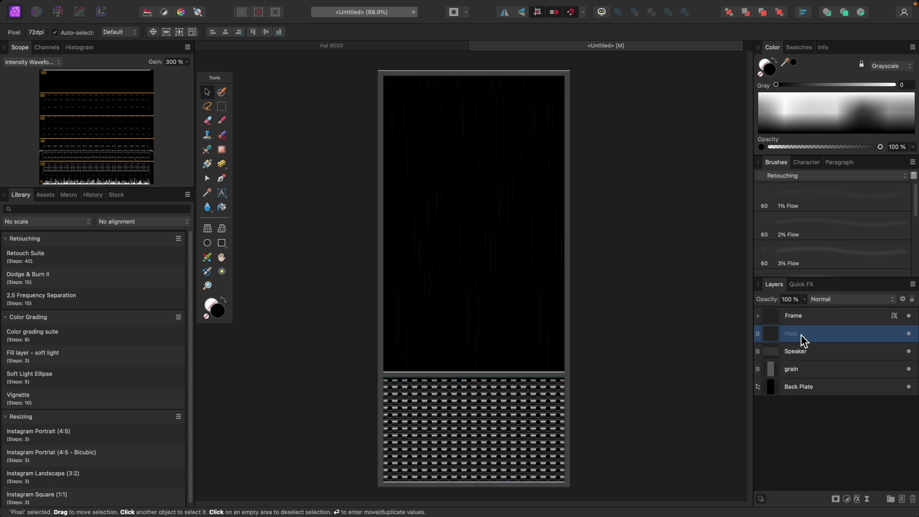
# - Add an Exposure adjustment above the Speaker layer and lower its exposure to about -3.3
pyautogui.click(205, 164)
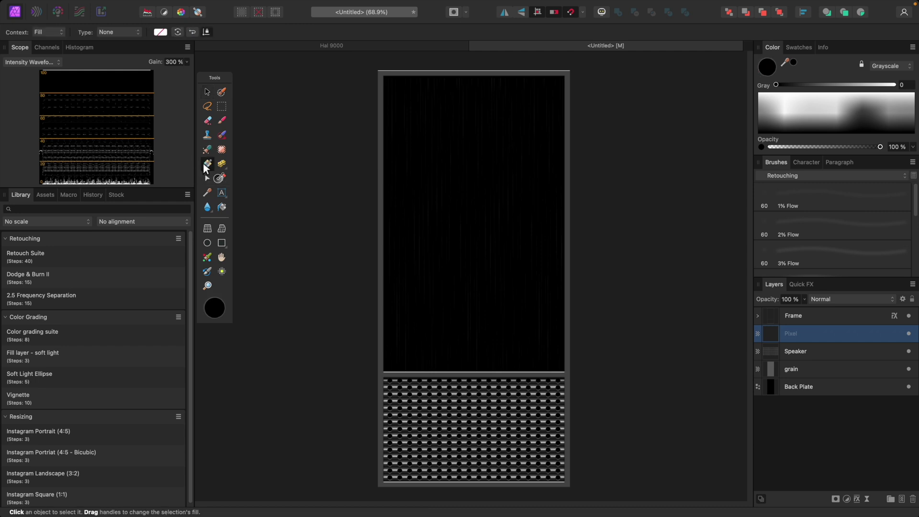
pyautogui.click(467, 385)
pyautogui.click(847, 500)
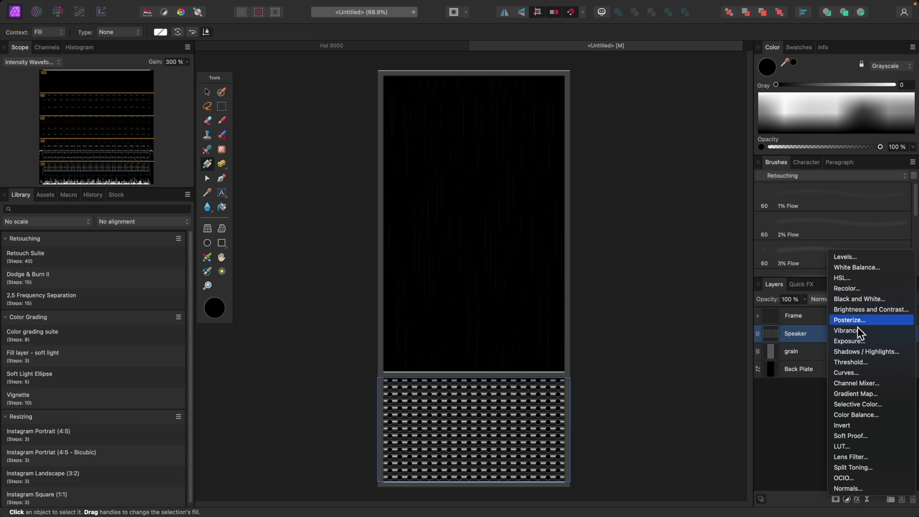
pyautogui.click(854, 341)
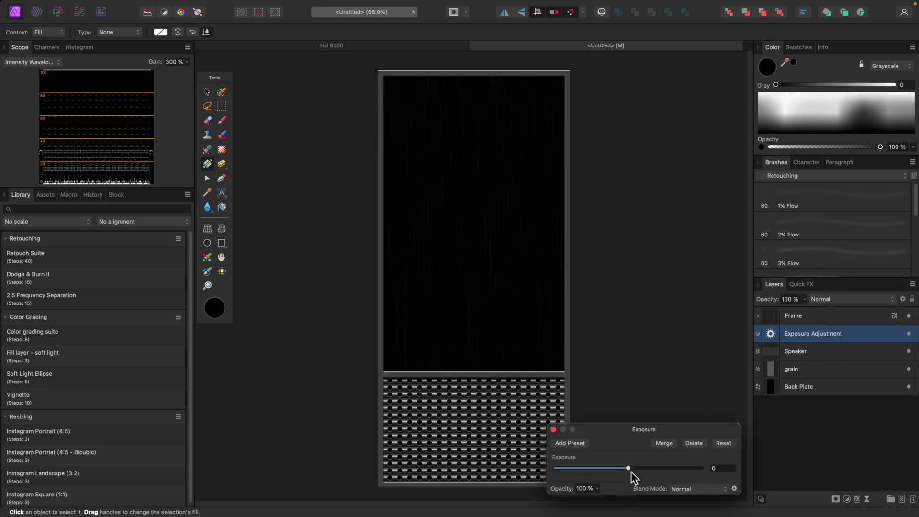
pyautogui.moveTo(629, 469); pyautogui.dragTo(595, 468)
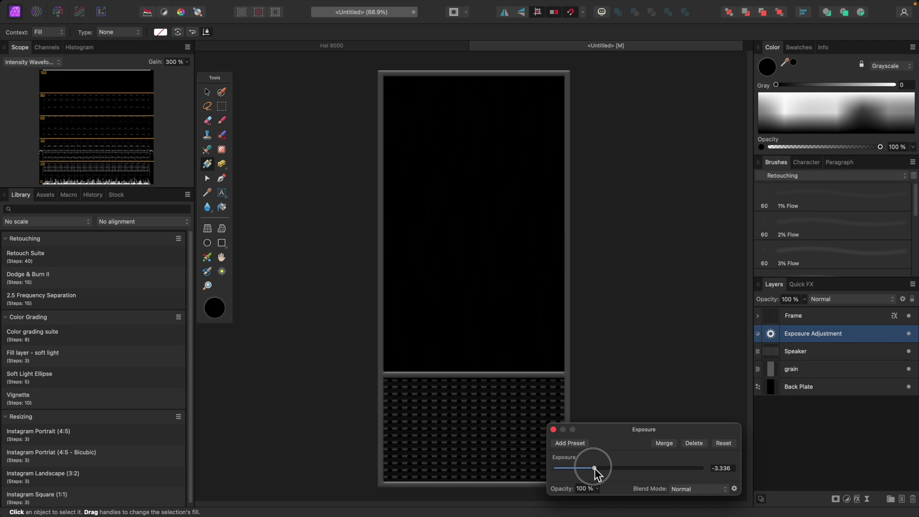
pyautogui.click(553, 430)
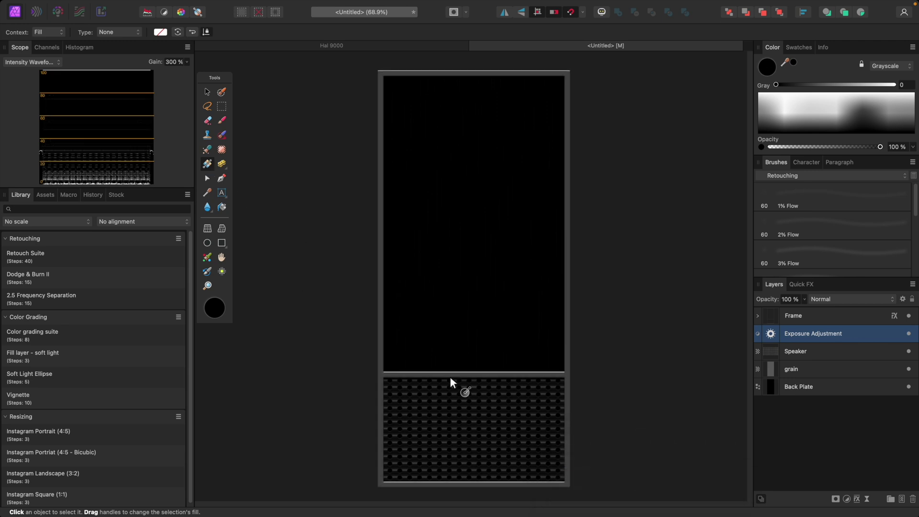
# - Mask the Exposure adjustment with a vertical linear gradient from the grill's bottom edge to its top edge and set the exposure to about -2.35
pyautogui.moveTo(474, 481); pyautogui.dragTo(472, 407)
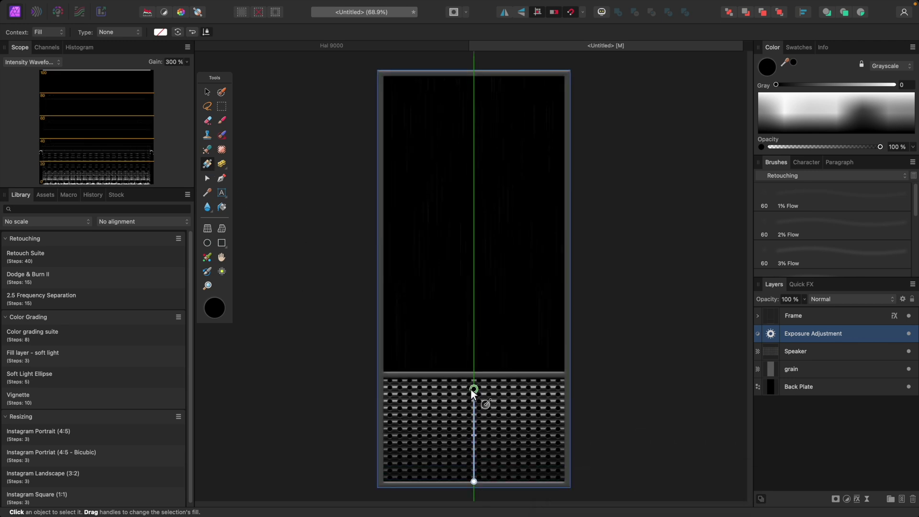
pyautogui.moveTo(471, 383); pyautogui.dragTo(473, 380)
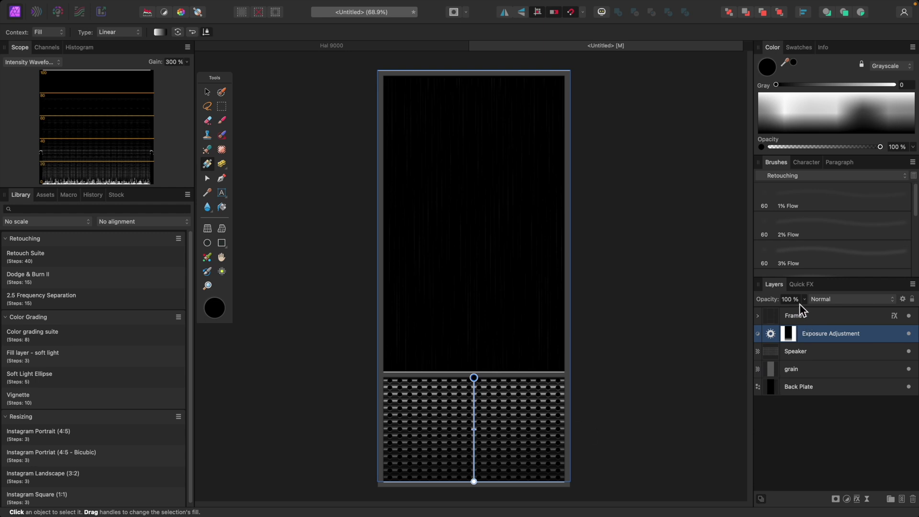
pyautogui.doubleClick(771, 336)
pyautogui.moveTo(595, 470)
pyautogui.mouseDown()
pyautogui.moveTo(619, 472)
pyautogui.moveTo(570, 470)
pyautogui.moveTo(637, 474)
pyautogui.moveTo(604, 470)
pyautogui.mouseUp()
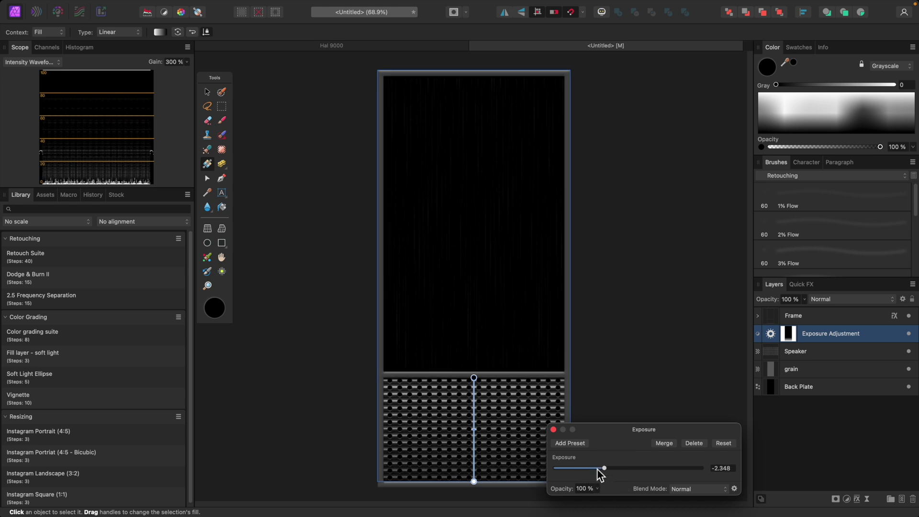
pyautogui.click(554, 430)
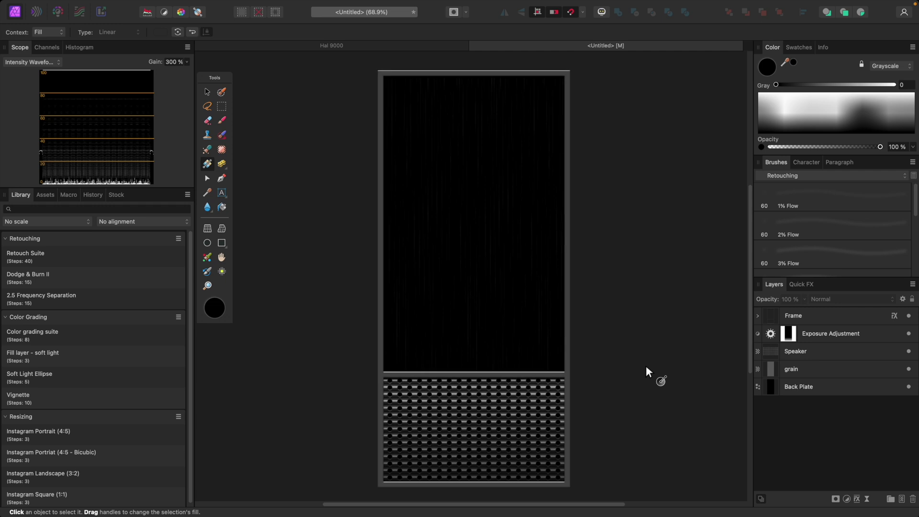
# - Select the Frame layer and activate the Ellipse tool
pyautogui.click(833, 318)
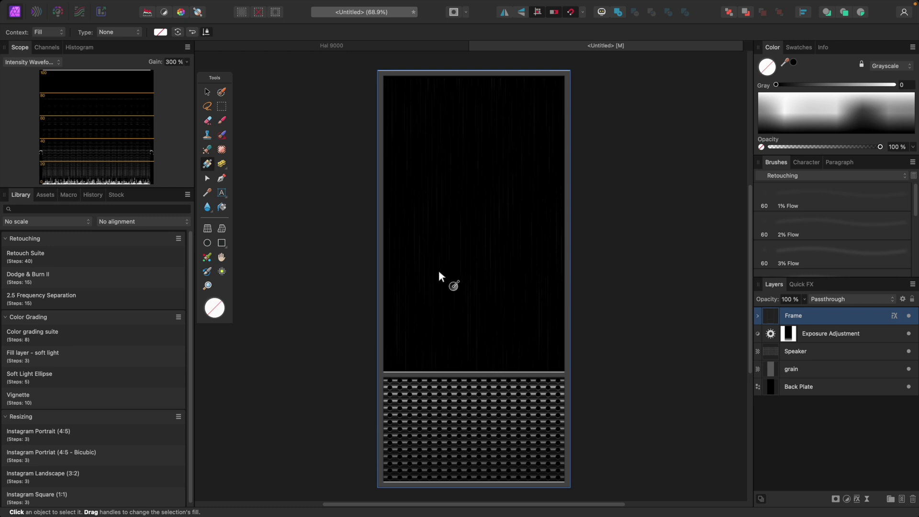
pyautogui.click(209, 243)
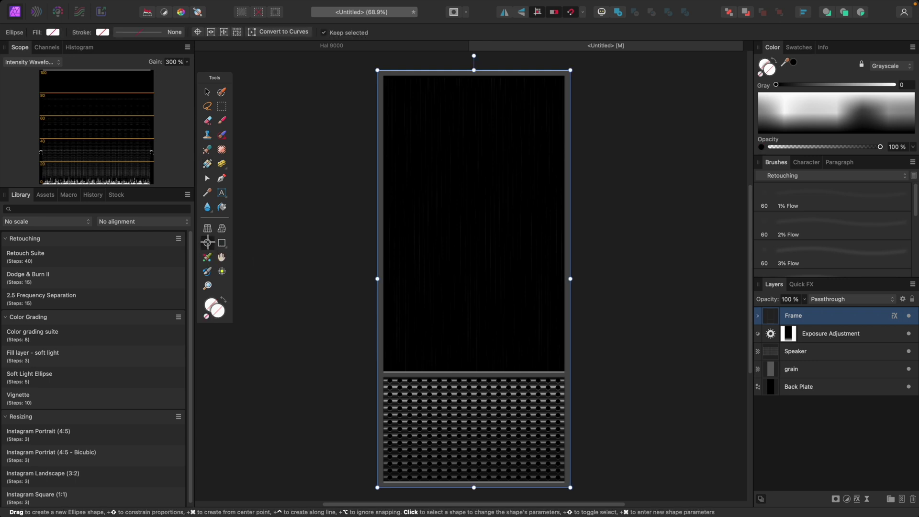
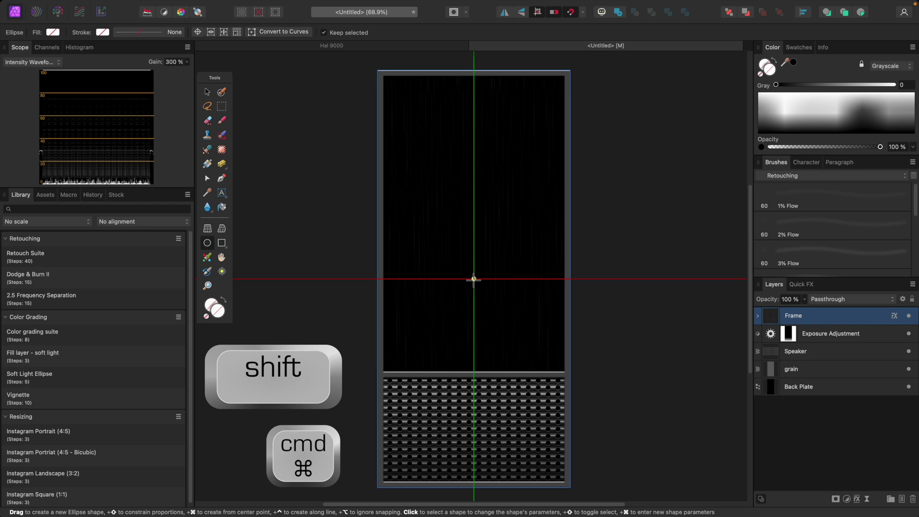
pyautogui.moveTo(474, 279)
pyautogui.mouseDown()
pyautogui.moveTo(527, 351)
pyautogui.moveTo(493, 314)
pyautogui.moveTo(502, 324)
pyautogui.mouseUp()
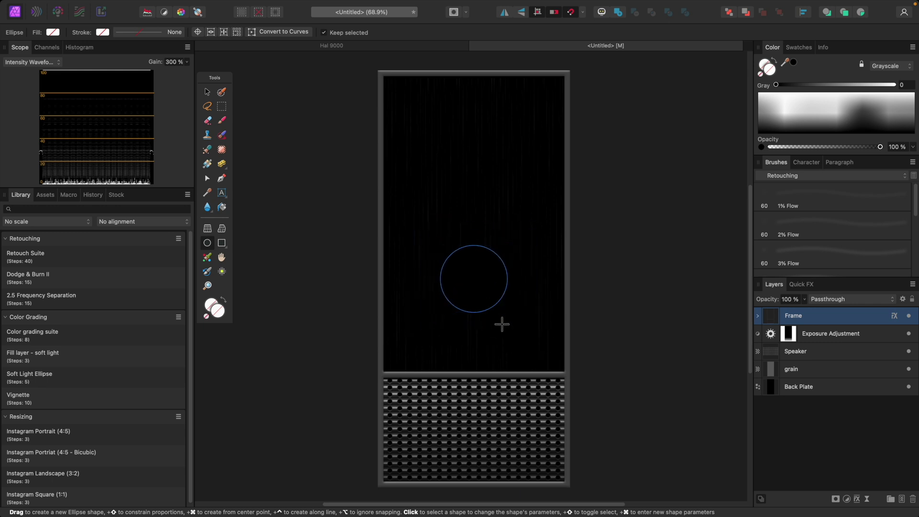
pyautogui.press('super+z')
pyautogui.moveTo(446, 249); pyautogui.dragTo(498, 294)
pyautogui.press('super+z')
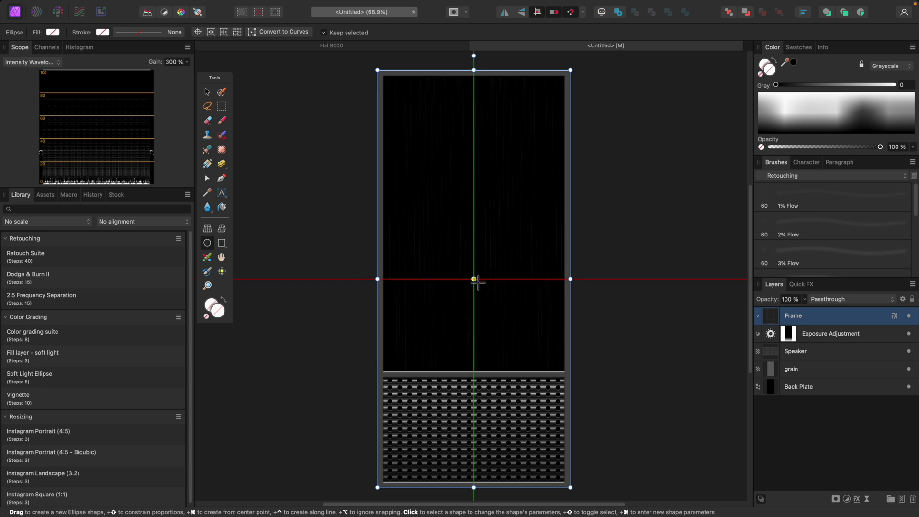
# - Draw a perfect circle outward from the canvas center, about 60% of the canvas width, and remove its fill
pyautogui.moveTo(474, 278); pyautogui.dragTo(530, 342)
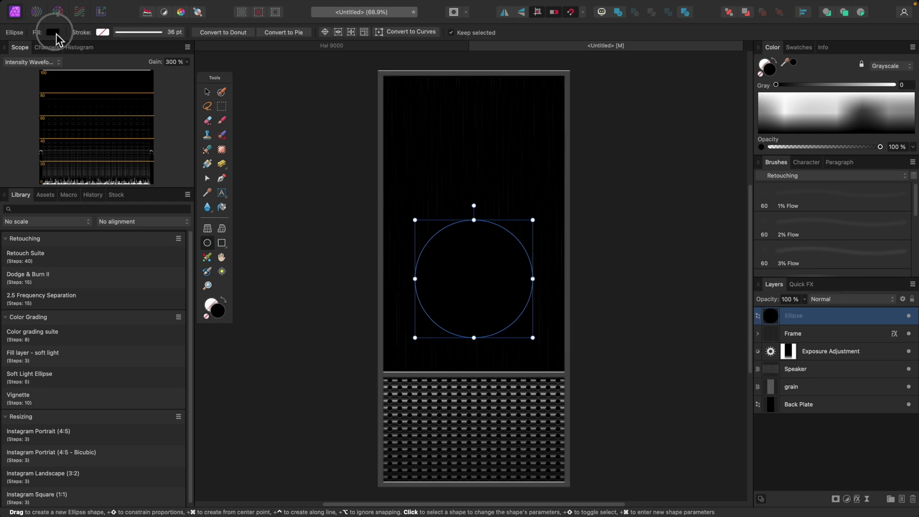
pyautogui.click(53, 33)
pyautogui.click(152, 44)
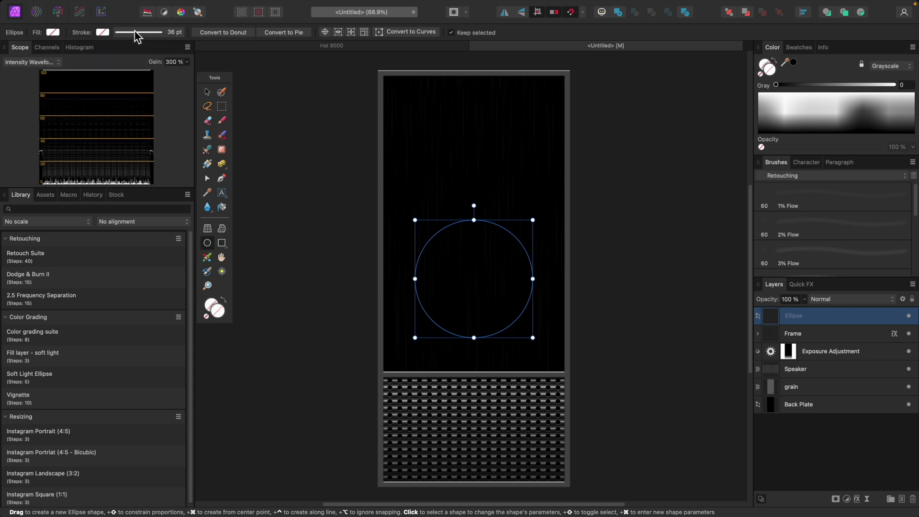
# - Give the circle a dark gray stroke with a width of 32 pt
pyautogui.click(134, 33)
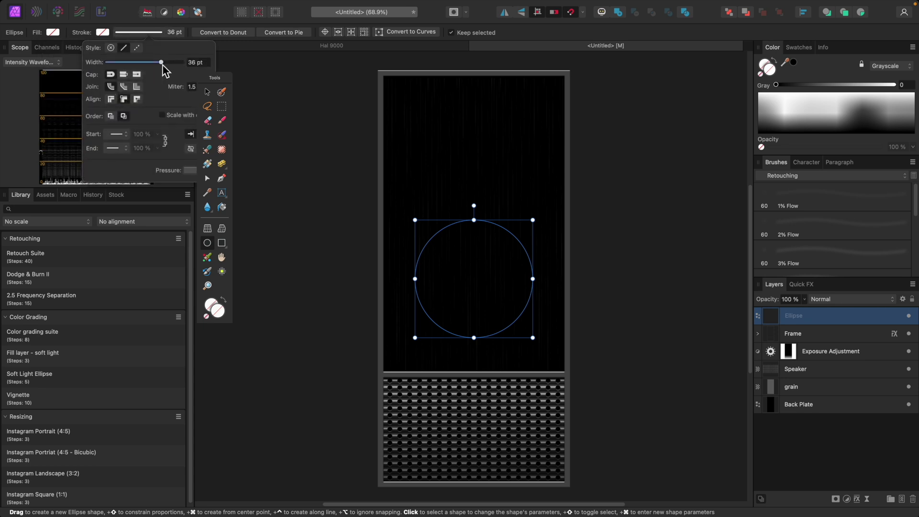
pyautogui.moveTo(161, 63); pyautogui.dragTo(165, 63)
pyautogui.click(102, 33)
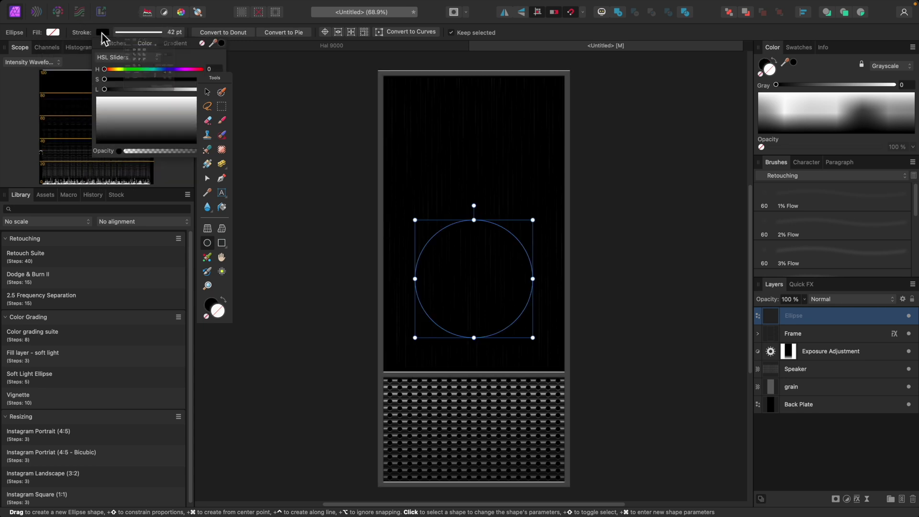
pyautogui.moveTo(115, 84); pyautogui.dragTo(131, 96)
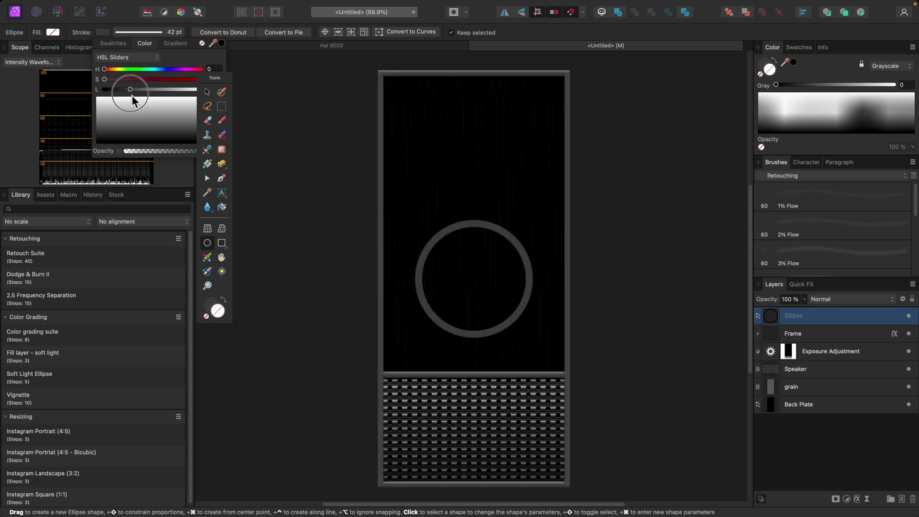
pyautogui.click(147, 33)
pyautogui.moveTo(166, 64); pyautogui.dragTo(158, 65)
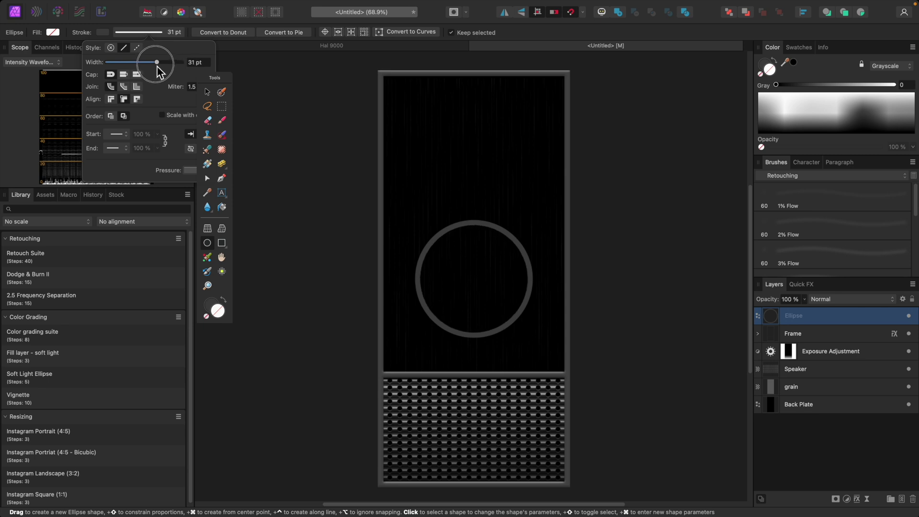
pyautogui.moveTo(156, 65); pyautogui.dragTo(157, 65)
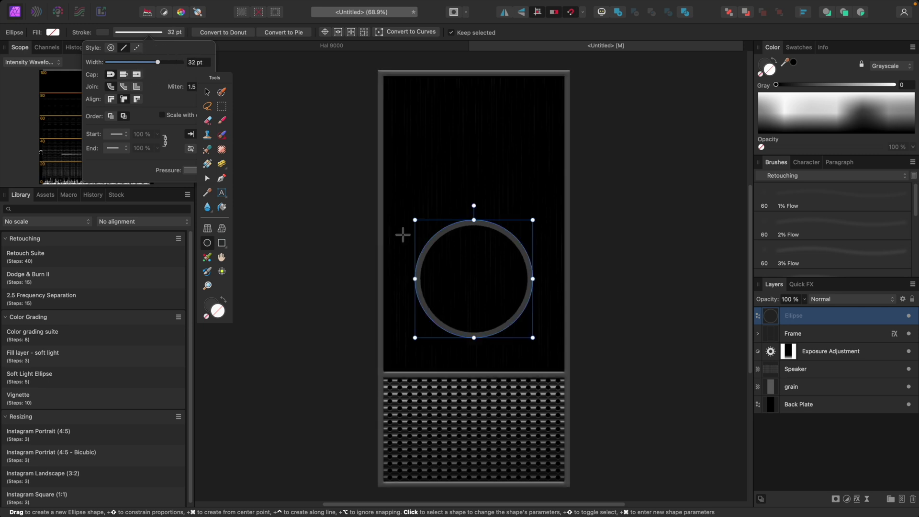
# - Move the ring slightly downward on the back plate, keeping it horizontally centered, and deselect it
pyautogui.press('super+minus')
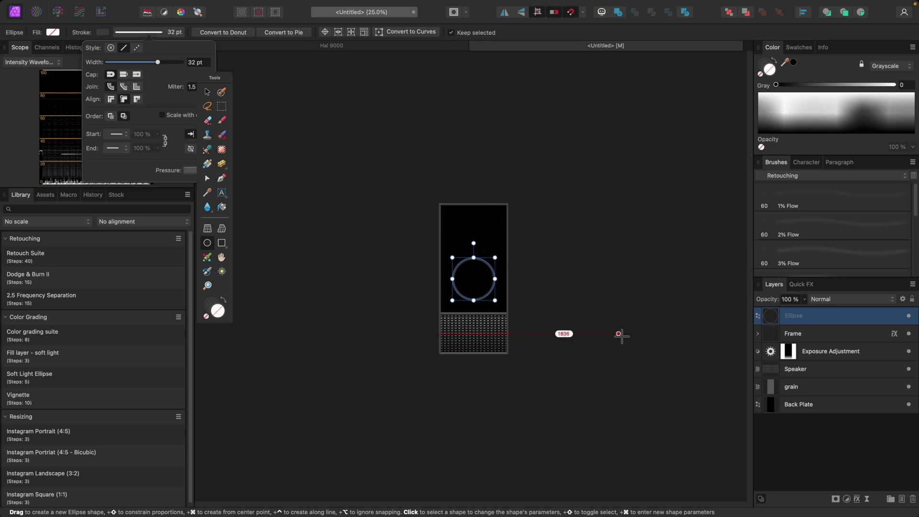
pyautogui.press('super+plus')
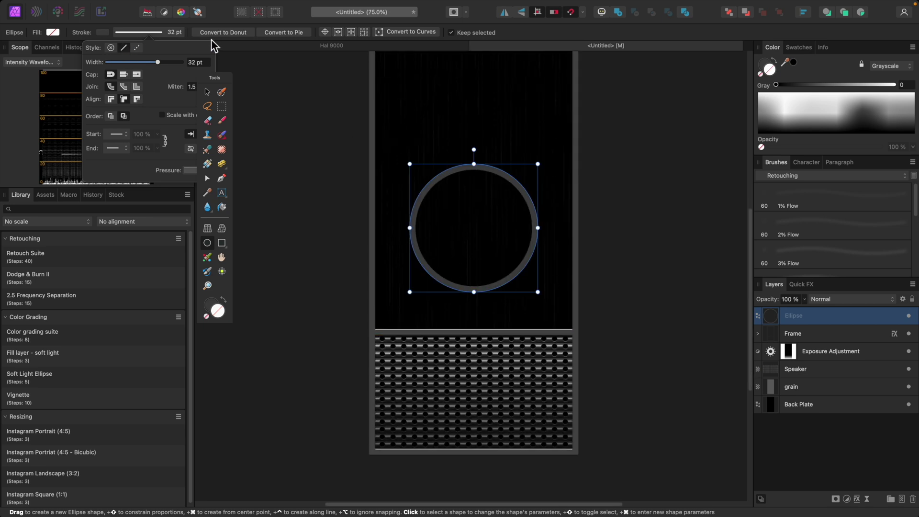
pyautogui.click(207, 92)
pyautogui.moveTo(479, 233); pyautogui.dragTo(478, 237)
pyautogui.press('super+minus')
pyautogui.press('super+0')
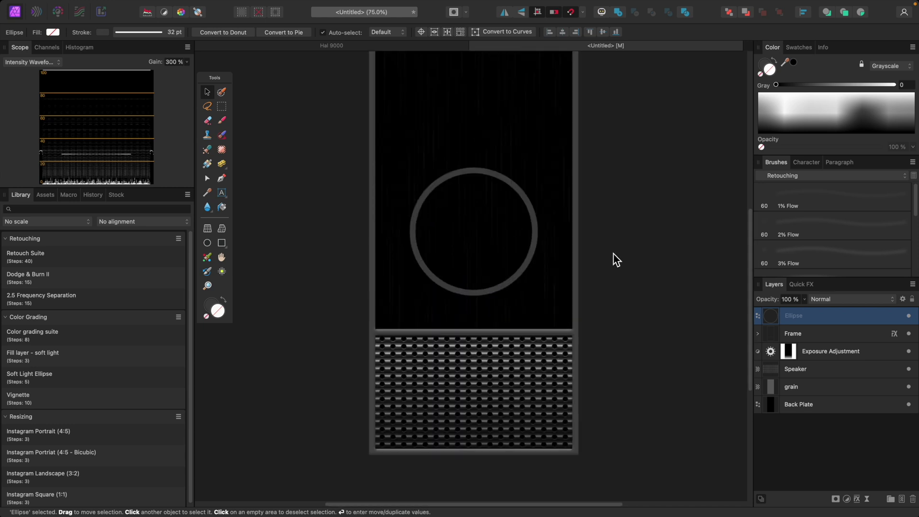
pyautogui.click(621, 269)
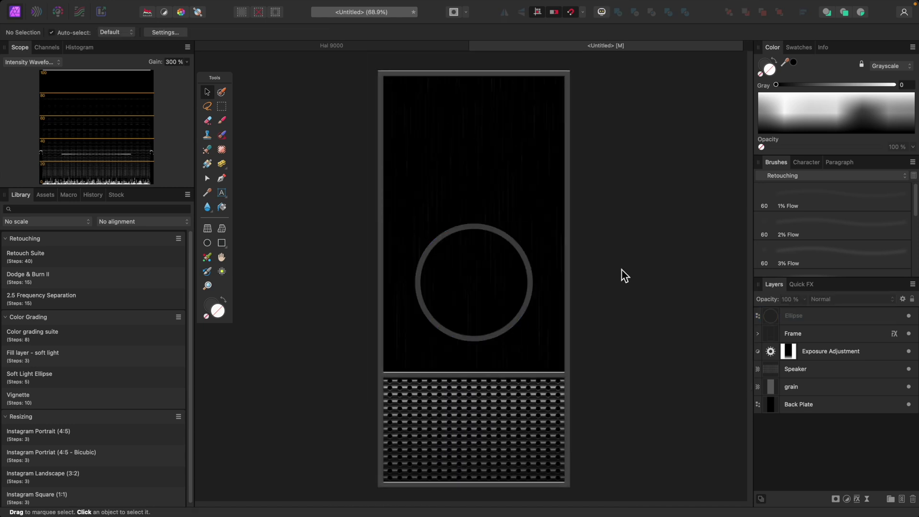
# - Select the ring and examine the gradient type options for its stroke color
pyautogui.press('super+plus')
pyautogui.press('super+plus')
pyautogui.click(463, 165)
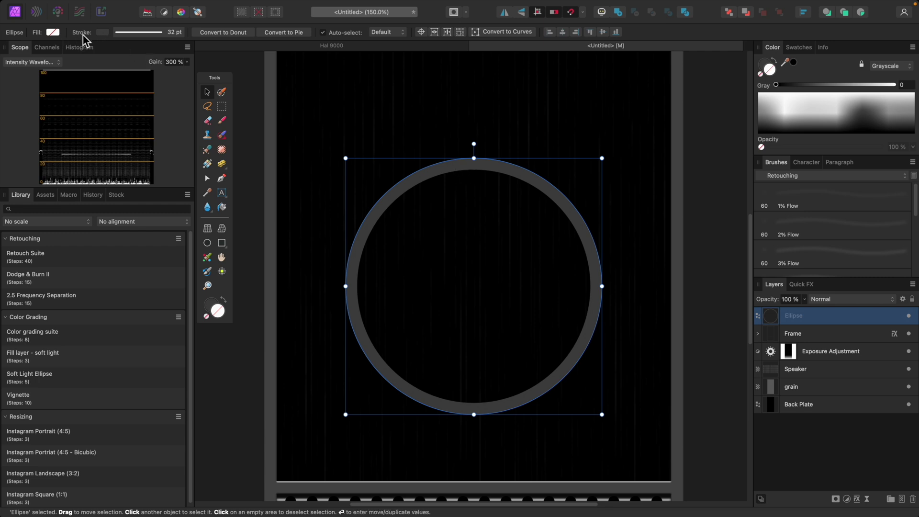
pyautogui.click(103, 32)
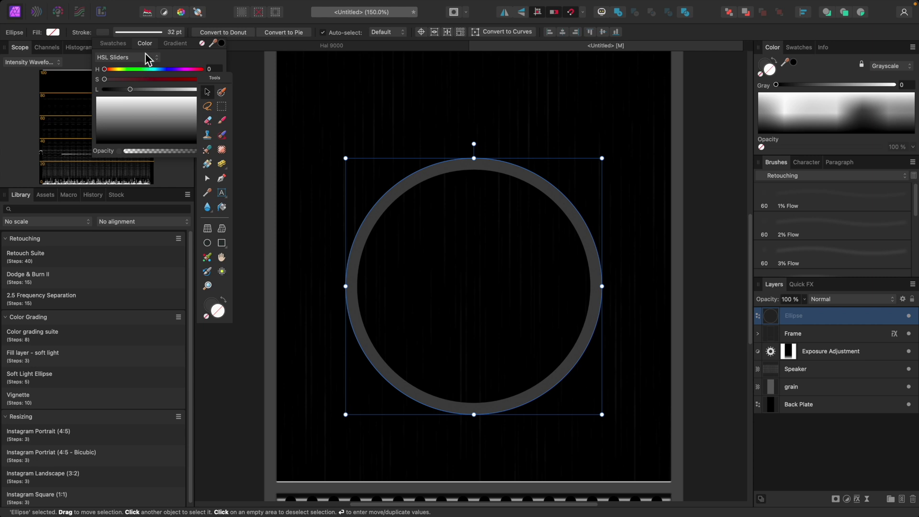
pyautogui.click(174, 44)
pyautogui.moveTo(220, 80); pyautogui.dragTo(262, 102)
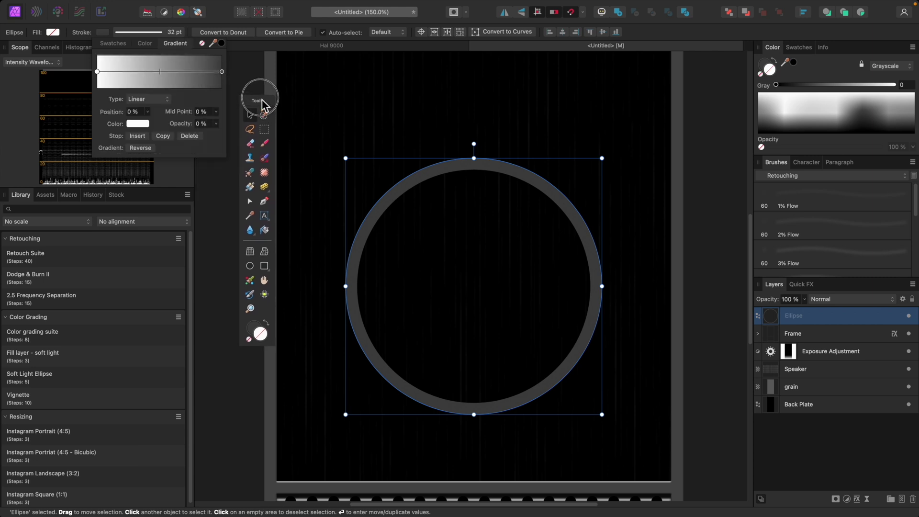
pyautogui.click(163, 100)
pyautogui.click(194, 96)
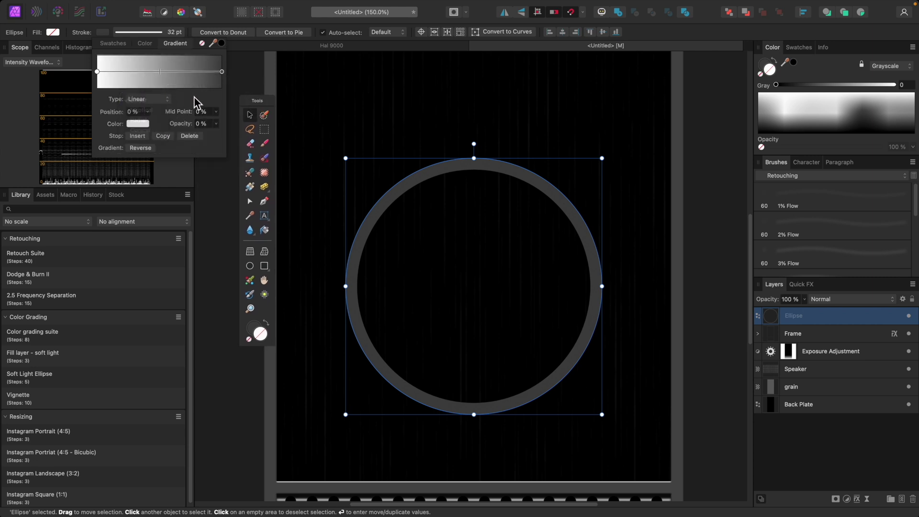
# - Add a Gradient Overlay layer effect to the ring and set its gradient type to Conical
pyautogui.click(802, 284)
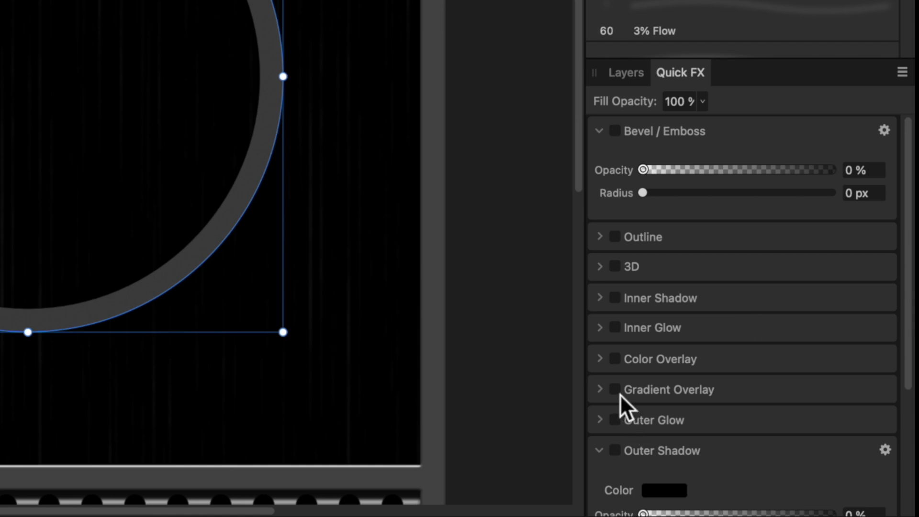
pyautogui.click(618, 391)
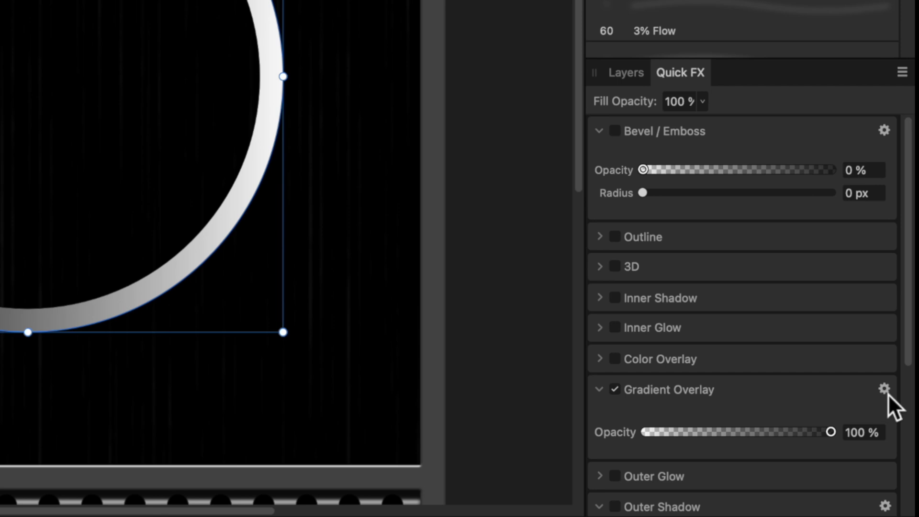
pyautogui.click(885, 390)
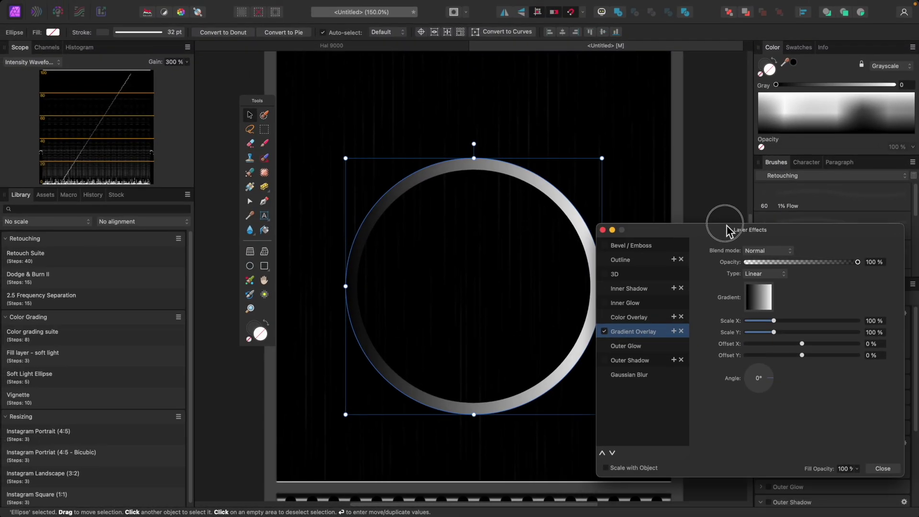
pyautogui.moveTo(726, 225); pyautogui.dragTo(751, 194)
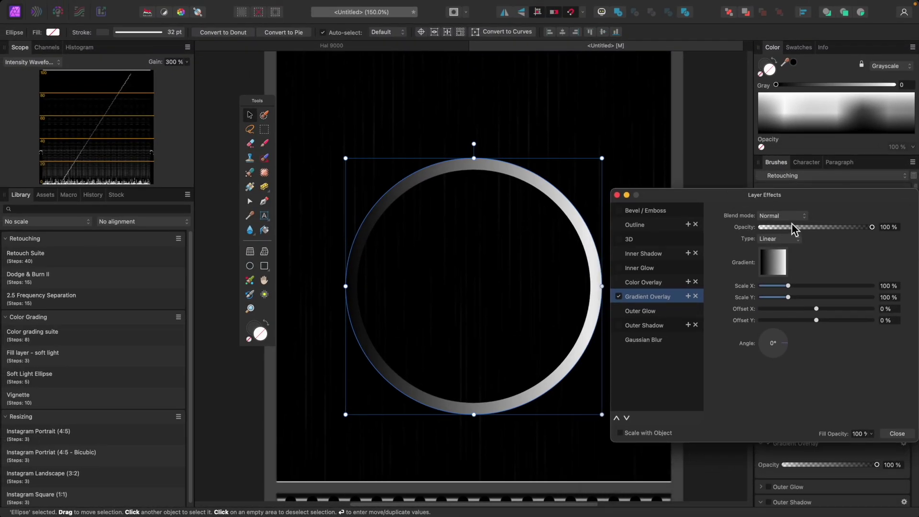
pyautogui.click(787, 240)
pyautogui.click(780, 271)
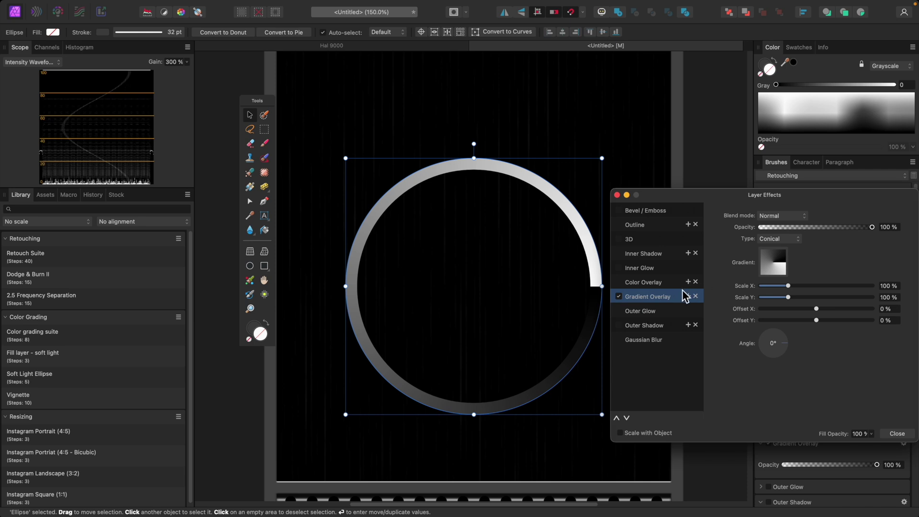
# - Add a gradient stop at 50%, color the start stop white and darken the middle stop to lightness 5
pyautogui.click(781, 271)
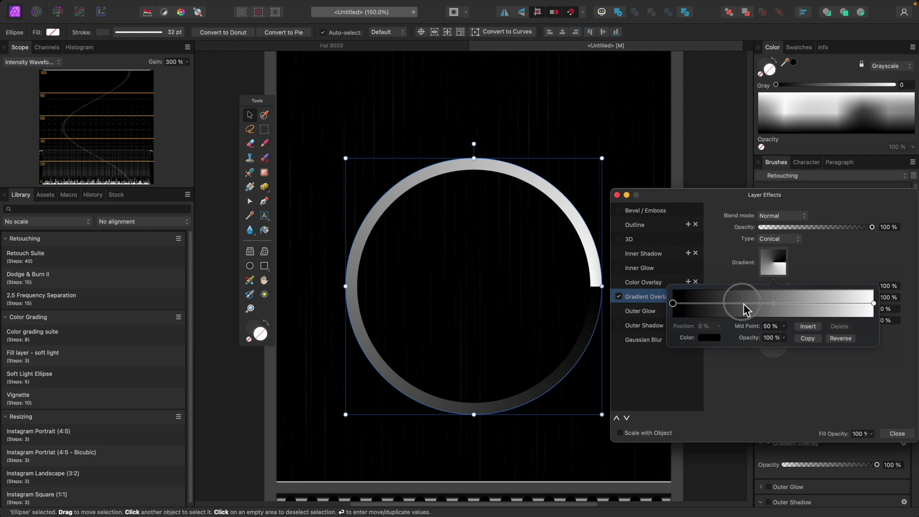
pyautogui.moveTo(745, 303); pyautogui.dragTo(775, 304)
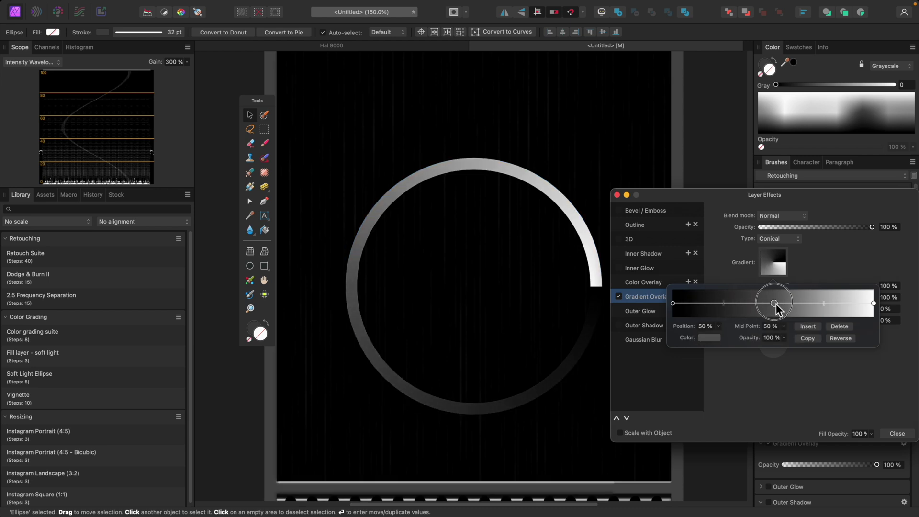
pyautogui.click(674, 303)
pyautogui.click(706, 338)
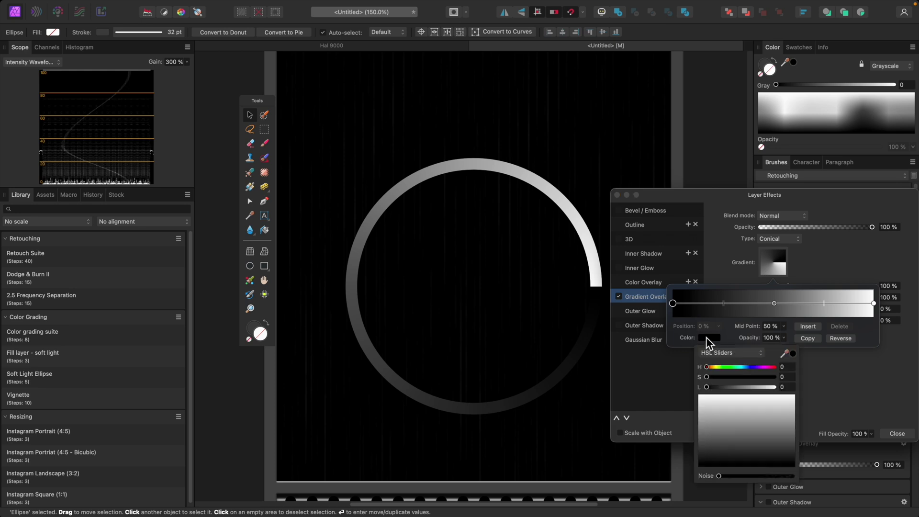
pyautogui.moveTo(710, 388); pyautogui.dragTo(777, 386)
pyautogui.click(774, 303)
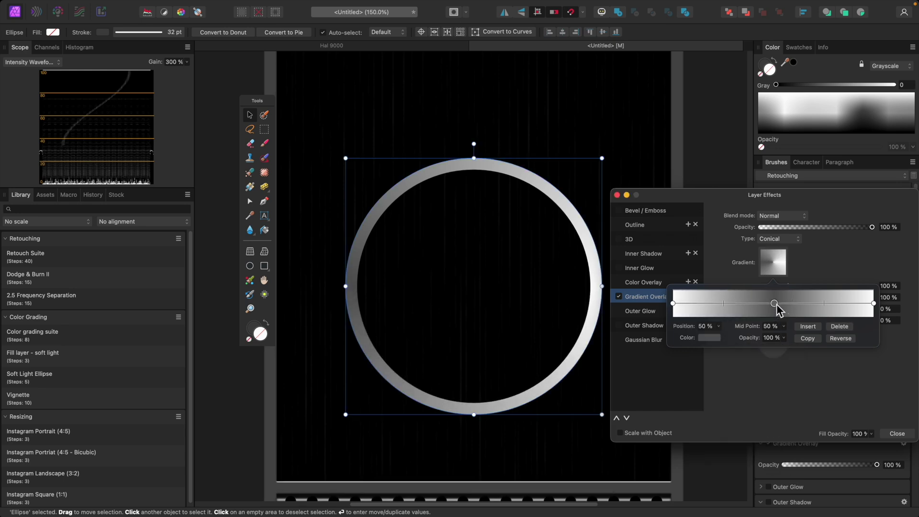
pyautogui.click(713, 338)
pyautogui.moveTo(737, 387); pyautogui.dragTo(711, 389)
# - Set the gradient midpoints to 24% before the dark middle stop and 61% after it
pyautogui.moveTo(724, 305); pyautogui.dragTo(698, 308)
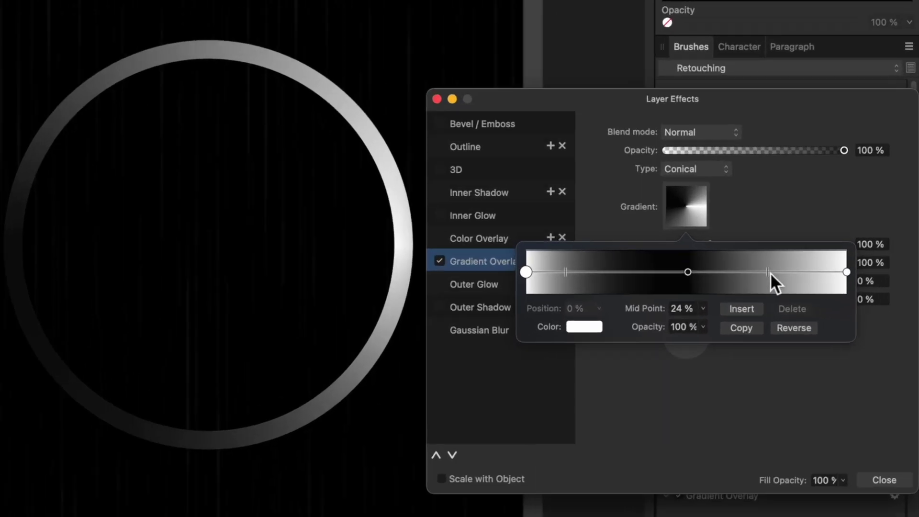
pyautogui.moveTo(825, 304); pyautogui.dragTo(836, 305)
pyautogui.moveTo(753, 256)
pyautogui.mouseDown()
pyautogui.moveTo(780, 254)
pyautogui.moveTo(754, 257)
pyautogui.mouseUp()
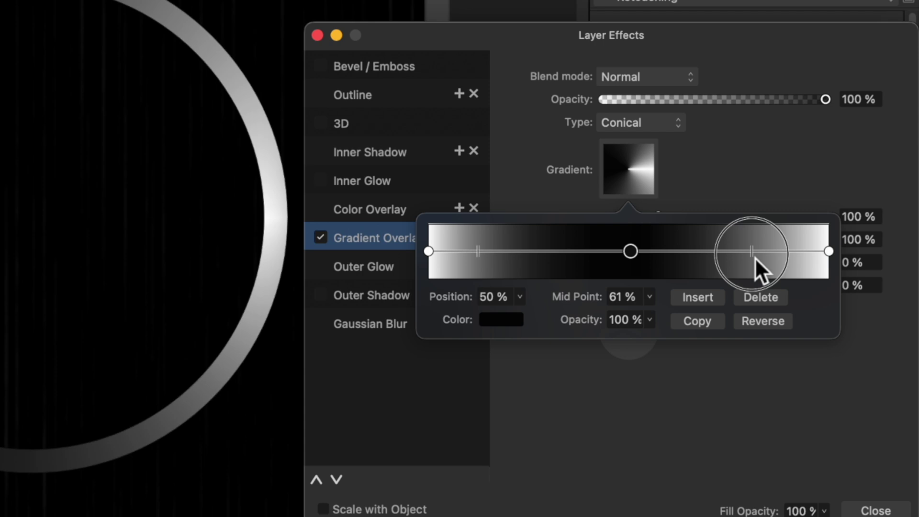
# - Insert a gray stop at 22% with the midpoint before it at 38%, and rotate the gradient overlay to 90°
pyautogui.click(555, 252)
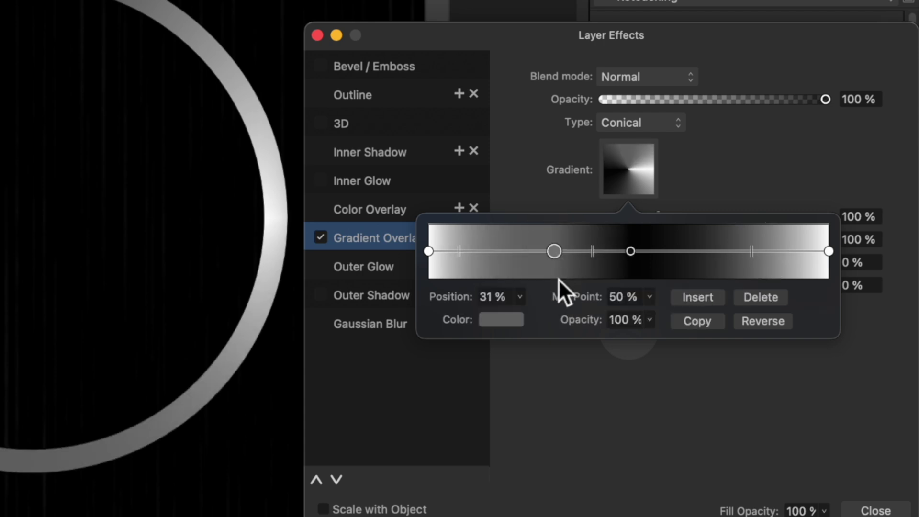
pyautogui.moveTo(556, 251); pyautogui.dragTo(516, 253)
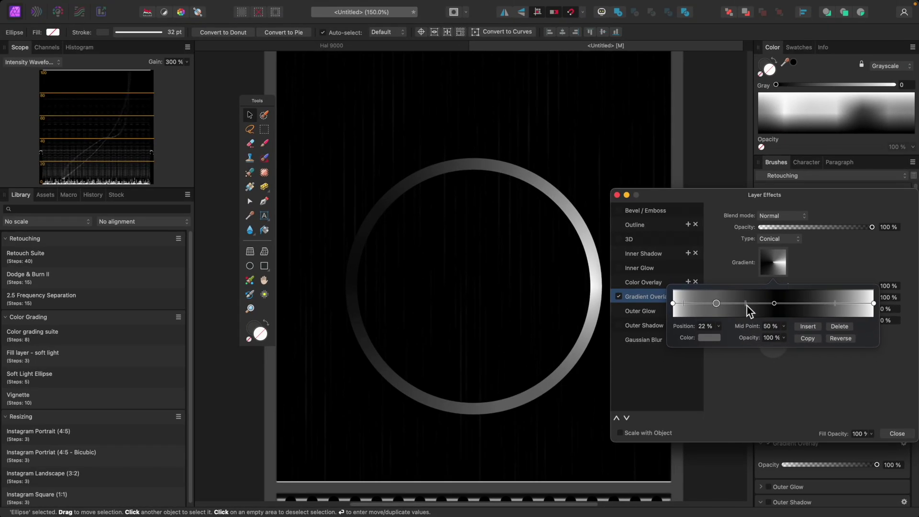
pyautogui.click(687, 303)
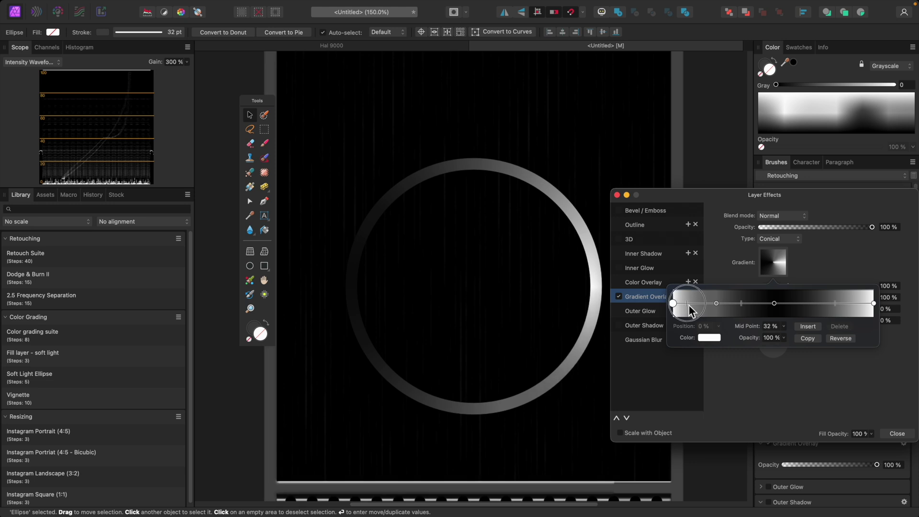
pyautogui.moveTo(687, 304); pyautogui.dragTo(690, 304)
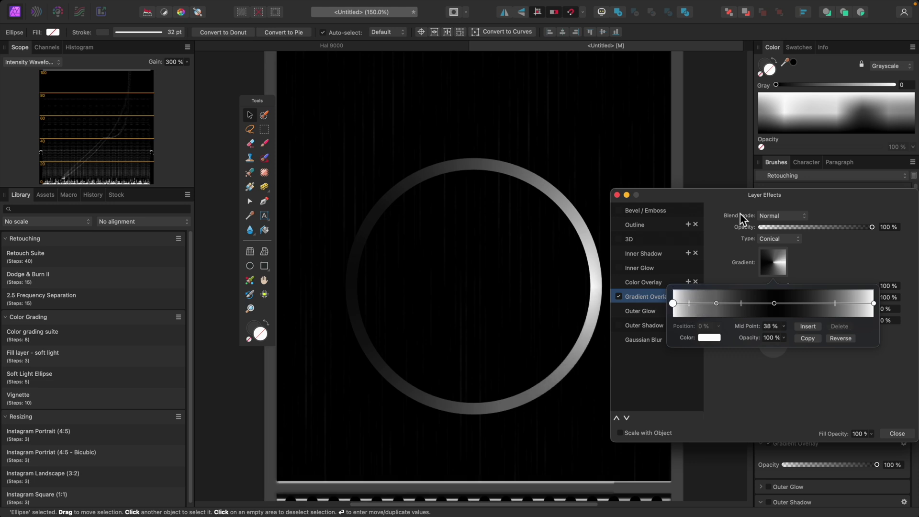
pyautogui.moveTo(769, 198); pyautogui.dragTo(769, 216)
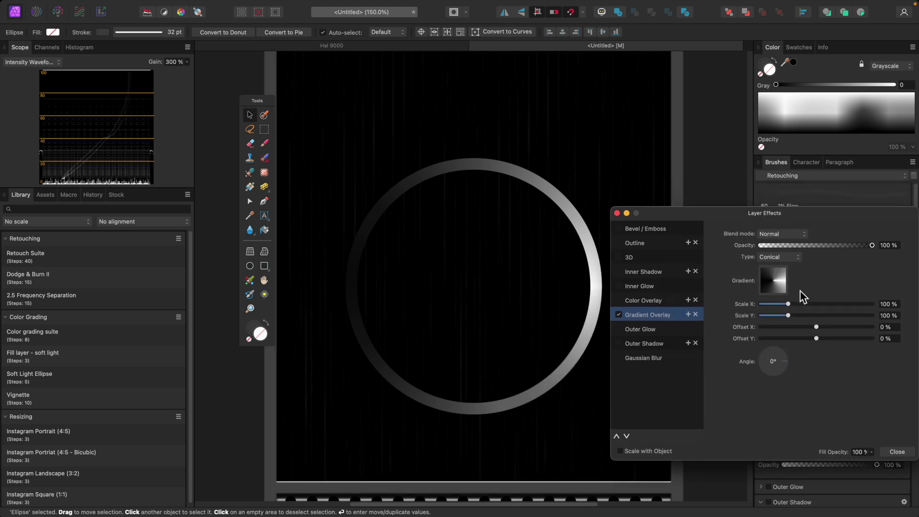
pyautogui.moveTo(788, 363); pyautogui.dragTo(775, 339)
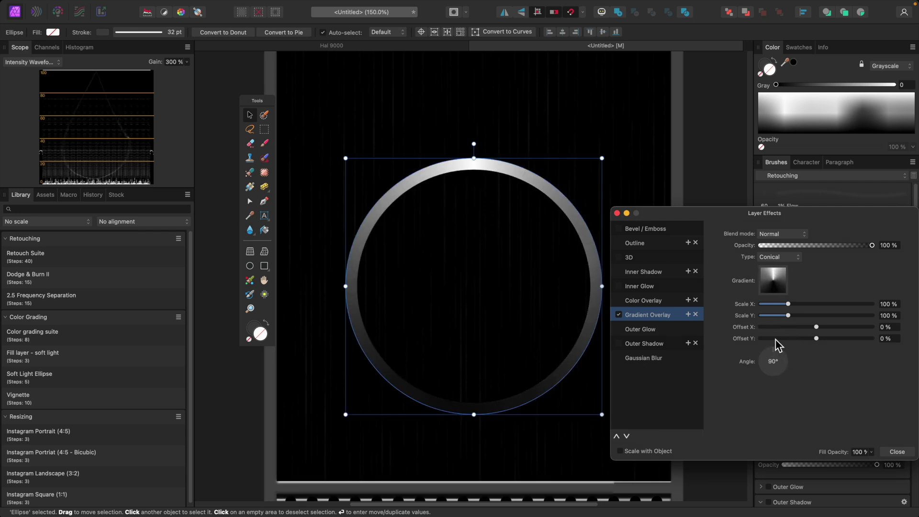
# - Add moderate color noise to the overlay gradient's dark middle stop and to its white end stop
pyautogui.click(774, 282)
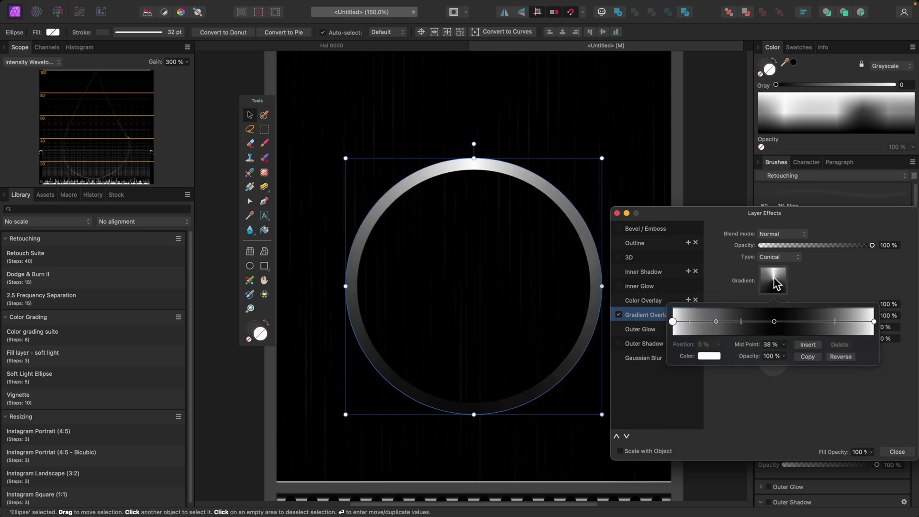
pyautogui.click(774, 322)
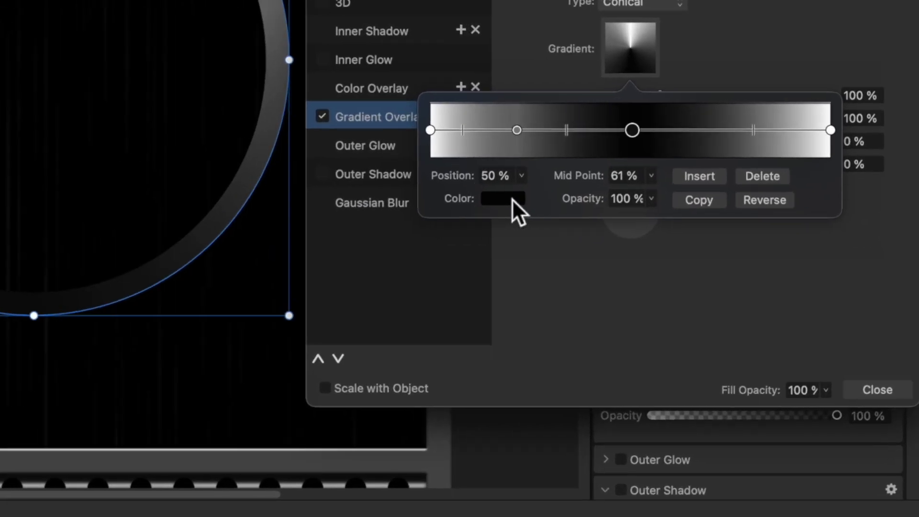
pyautogui.click(711, 357)
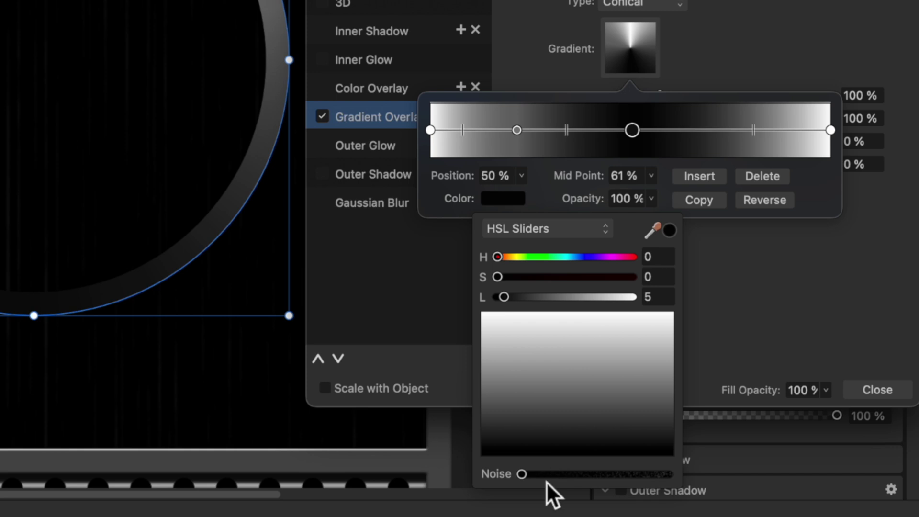
pyautogui.moveTo(527, 478)
pyautogui.mouseDown()
pyautogui.moveTo(587, 479)
pyautogui.moveTo(570, 480)
pyautogui.mouseUp()
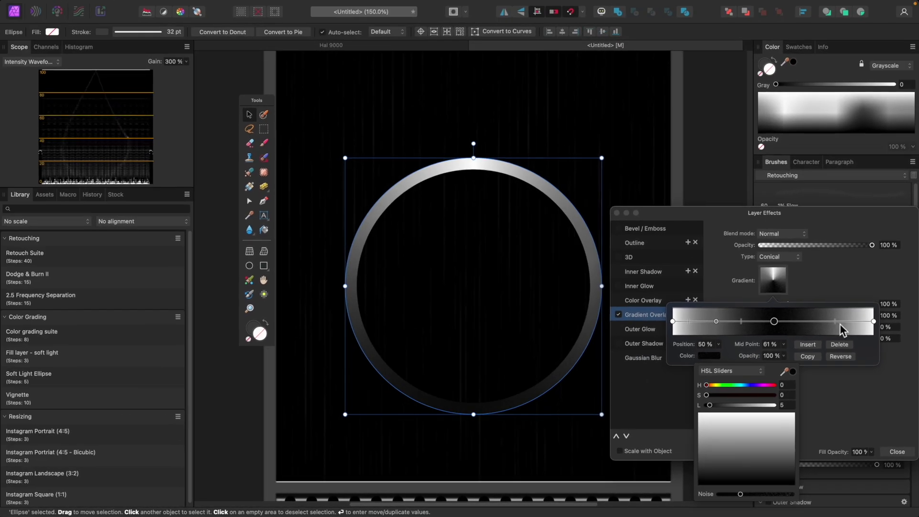
pyautogui.click(855, 237)
pyautogui.click(708, 356)
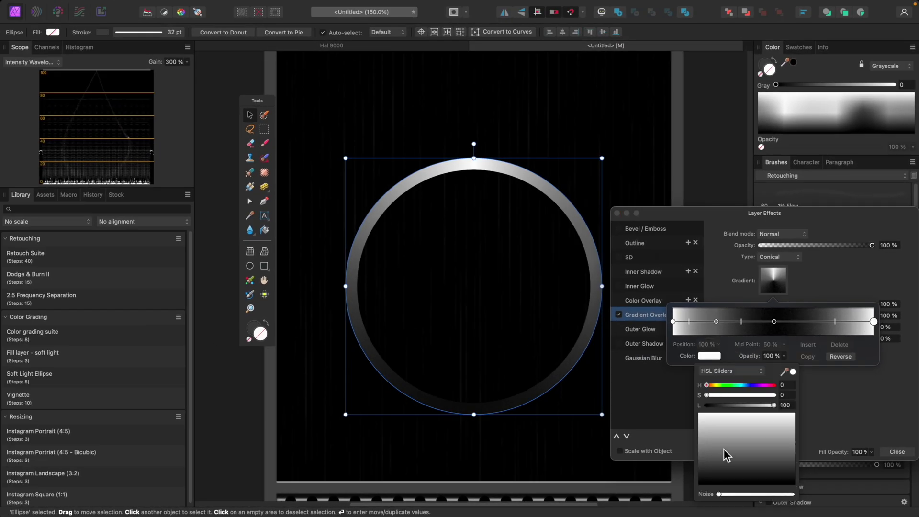
pyautogui.moveTo(724, 493); pyautogui.dragTo(744, 500)
# - Add color noise to the gradient's white start stop so the grain continues across the ring's top seam
pyautogui.click(673, 321)
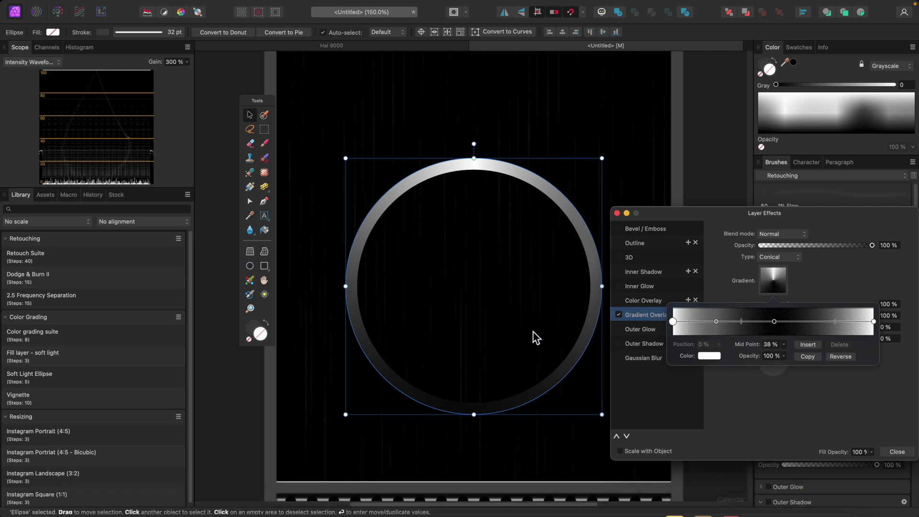
pyautogui.scroll(5, 467, 293)
pyautogui.scroll(5, 465, 287)
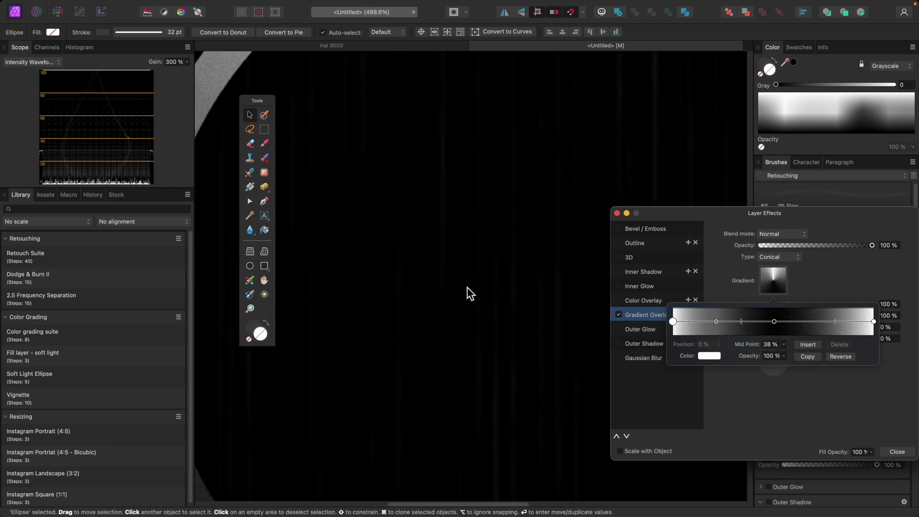
pyautogui.scroll(5, 465, 287)
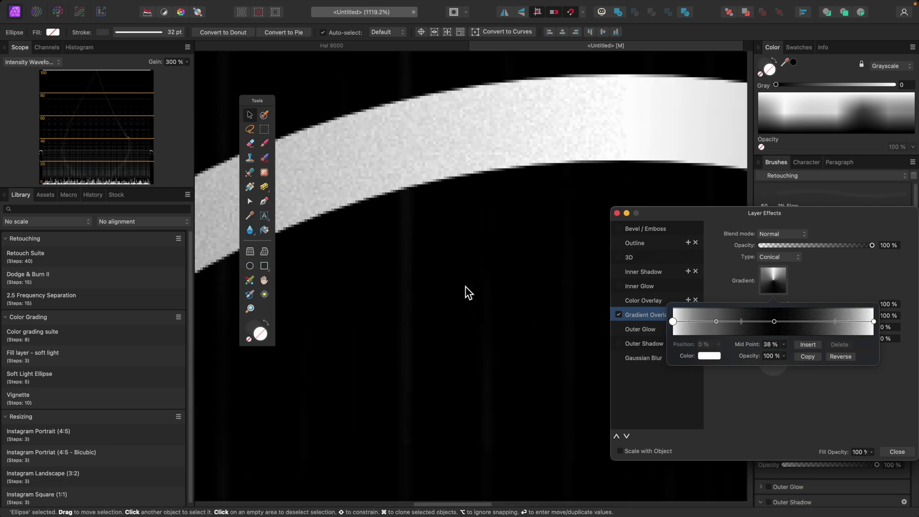
pyautogui.click(708, 356)
pyautogui.hscroll(5, 443, 324)
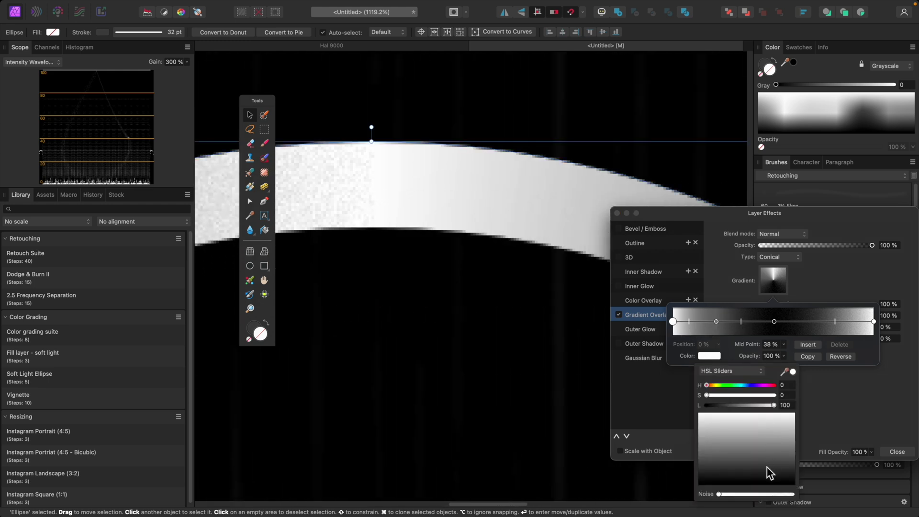
pyautogui.moveTo(719, 494); pyautogui.dragTo(754, 497)
# - Add moderate color noise to the gray stop at 22% and close the layer effects
pyautogui.click(716, 321)
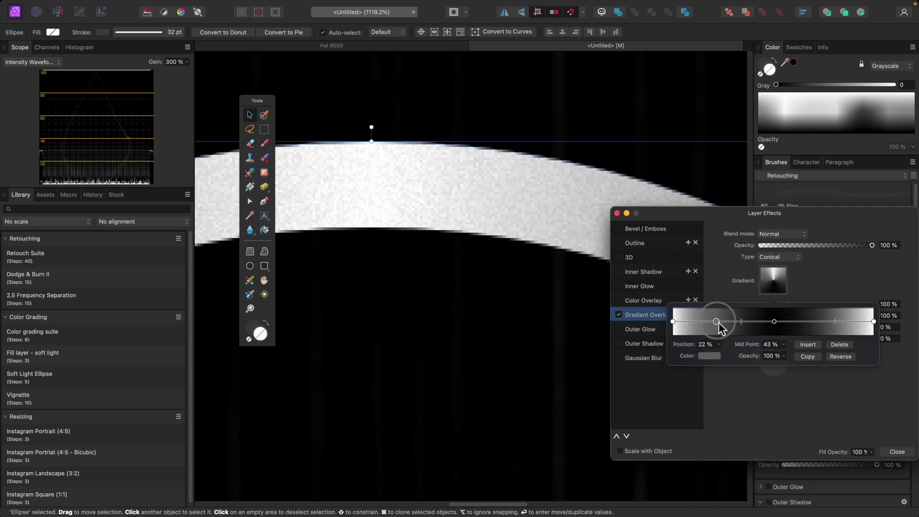
pyautogui.click(710, 356)
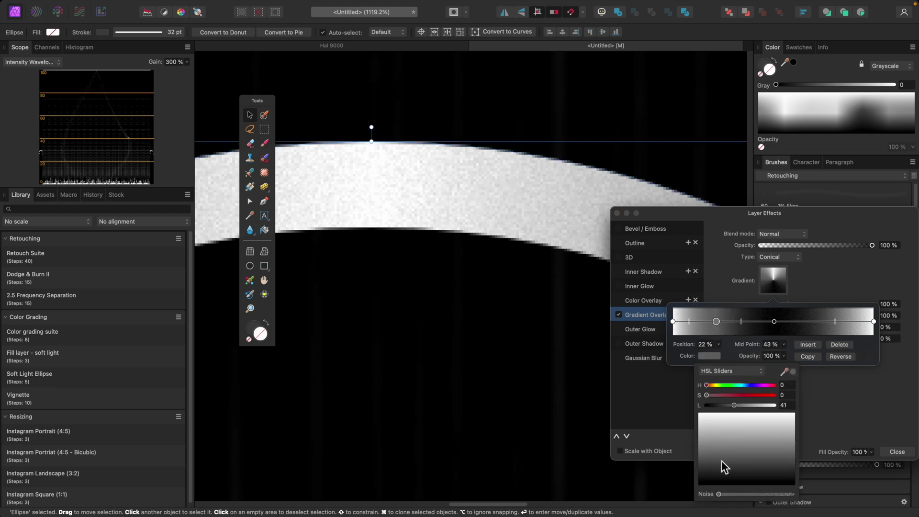
pyautogui.moveTo(726, 495); pyautogui.dragTo(748, 496)
pyautogui.scroll(-2, 481, 365)
pyautogui.scroll(-2, 481, 365)
pyautogui.press('super+minus')
pyautogui.press('super+minus')
pyautogui.scroll(-3, 479, 361)
pyautogui.press('super+minus')
pyautogui.press('super+minus')
pyautogui.press('super+minus')
pyautogui.scroll(-3, 479, 360)
pyautogui.press('super+minus')
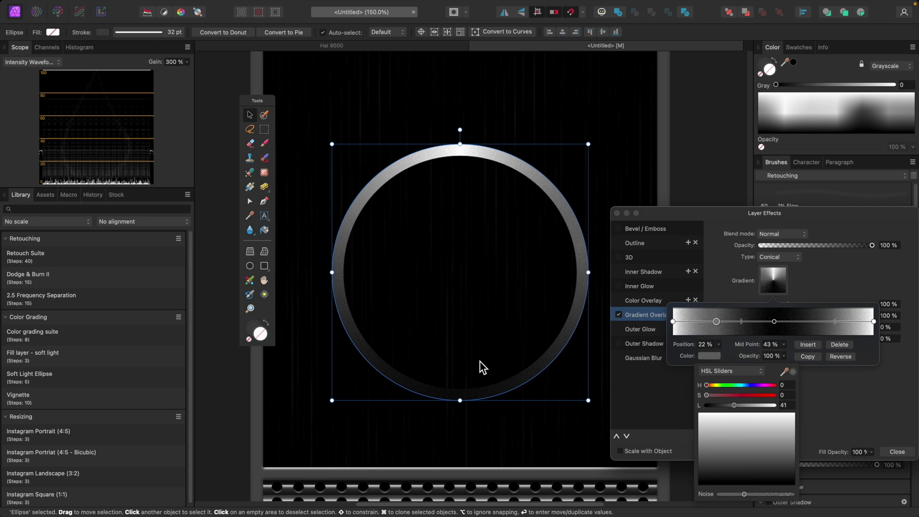
pyautogui.click(616, 215)
pyautogui.click(773, 285)
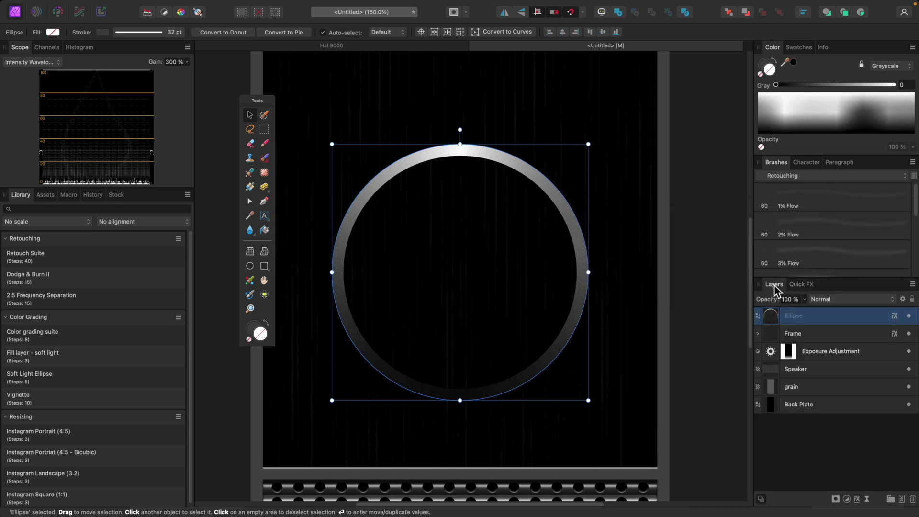
pyautogui.press('super+minus')
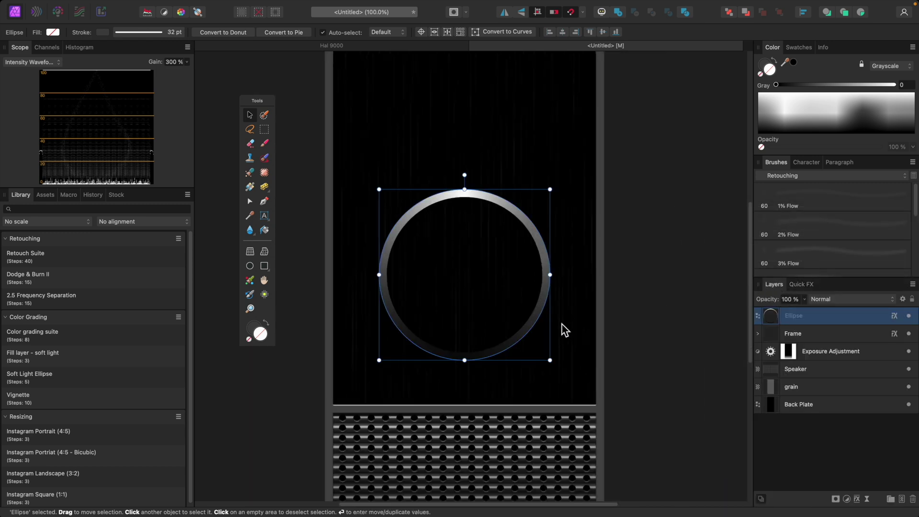
# - Duplicate the ring and shrink the copy around its center until it nests against the original's inner edge
pyautogui.click(813, 333)
pyautogui.click(815, 316)
pyautogui.press('super+j')
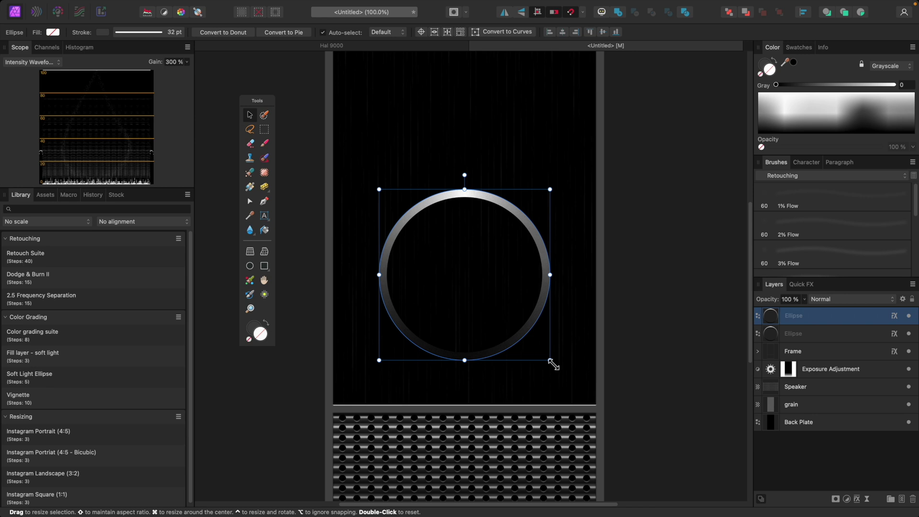
pyautogui.press('shift+super')
pyautogui.moveTo(553, 365); pyautogui.dragTo(543, 352)
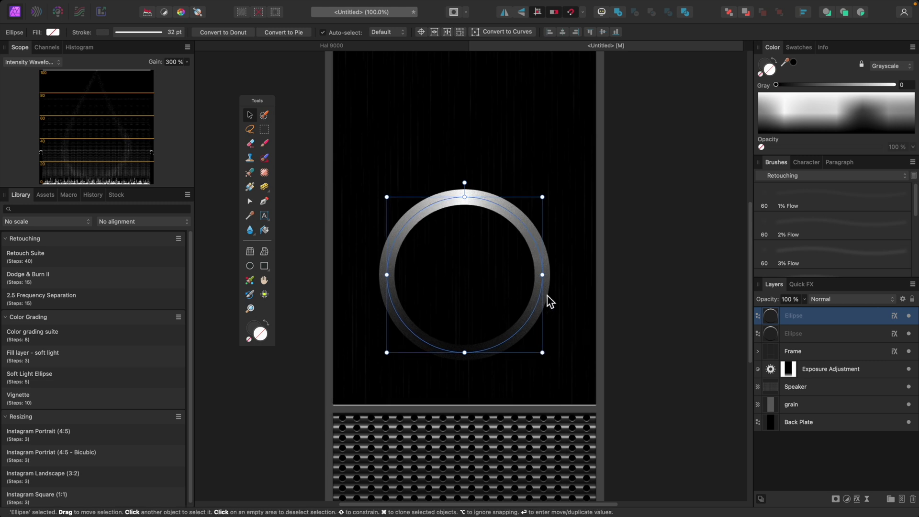
# - Rotate the inner ring 180° so its highlight sits at the bottom, and deselect it
pyautogui.moveTo(468, 184); pyautogui.dragTo(471, 382)
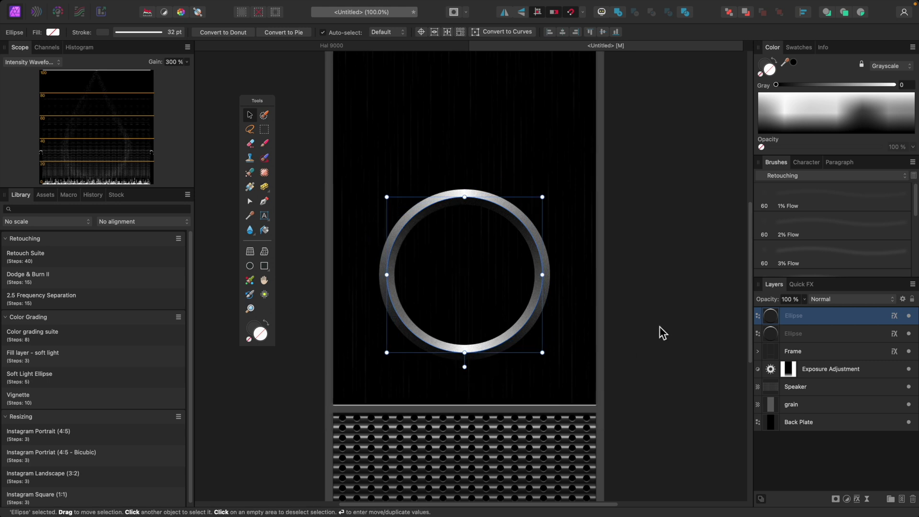
pyautogui.click(657, 332)
pyautogui.press('super+minus')
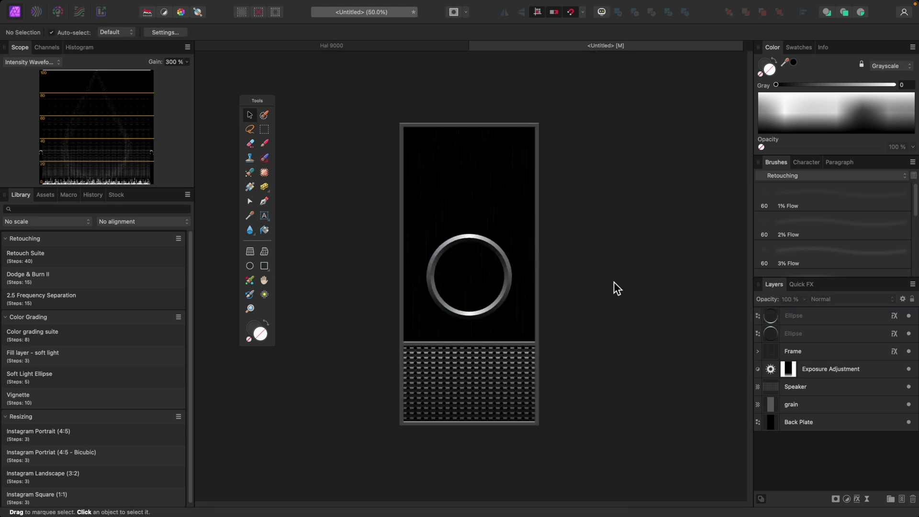
# - Rename the smaller, rotated ellipse's layer to "inner ring"
pyautogui.press('super+plus')
pyautogui.press('super+plus')
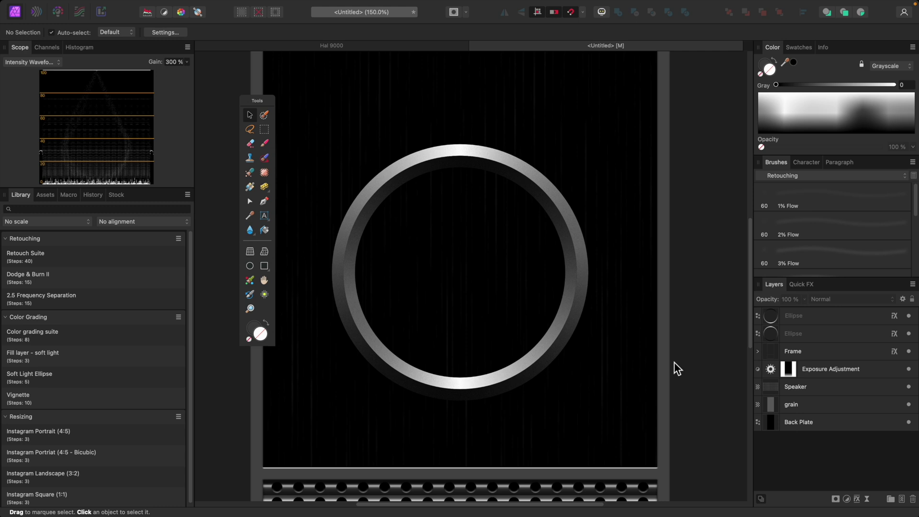
pyautogui.click(810, 321)
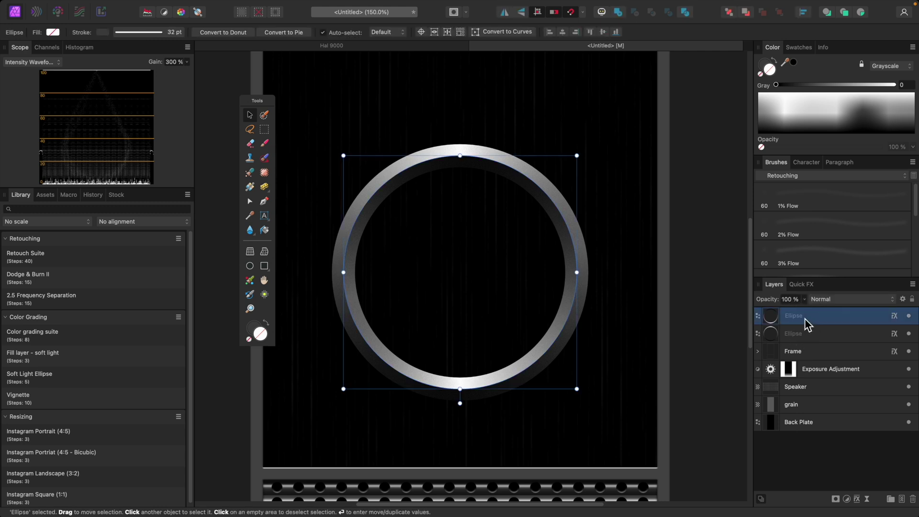
pyautogui.doubleClick(803, 317)
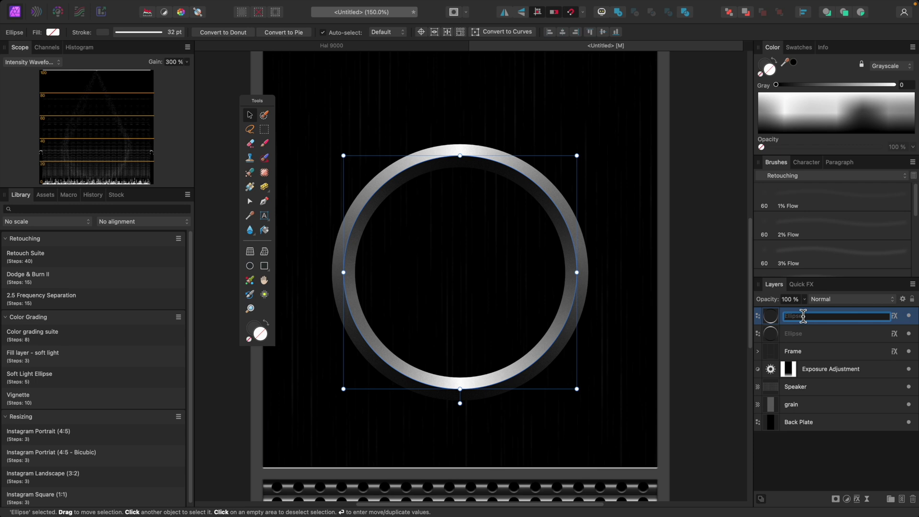
pyautogui.write('inner ring')
pyautogui.press('Return')
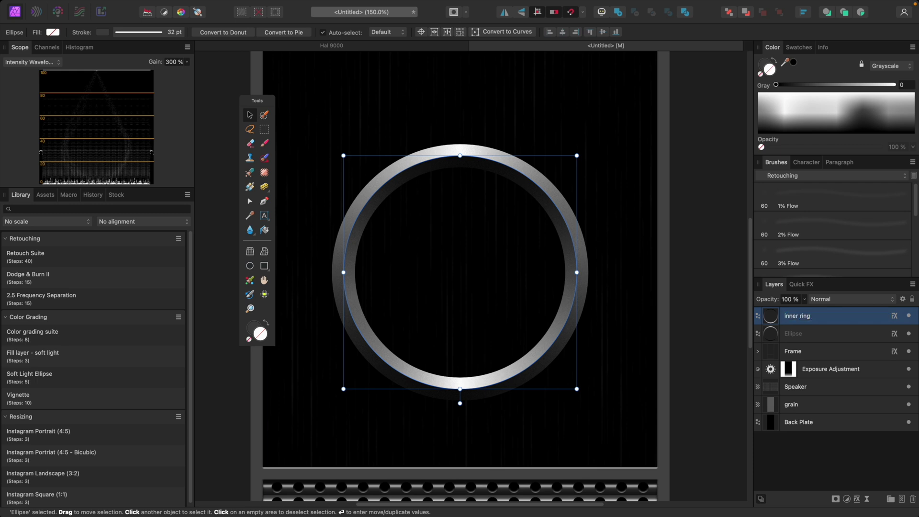
# - Rename the larger ellipse's layer to "outer ring"
pyautogui.doubleClick(814, 333)
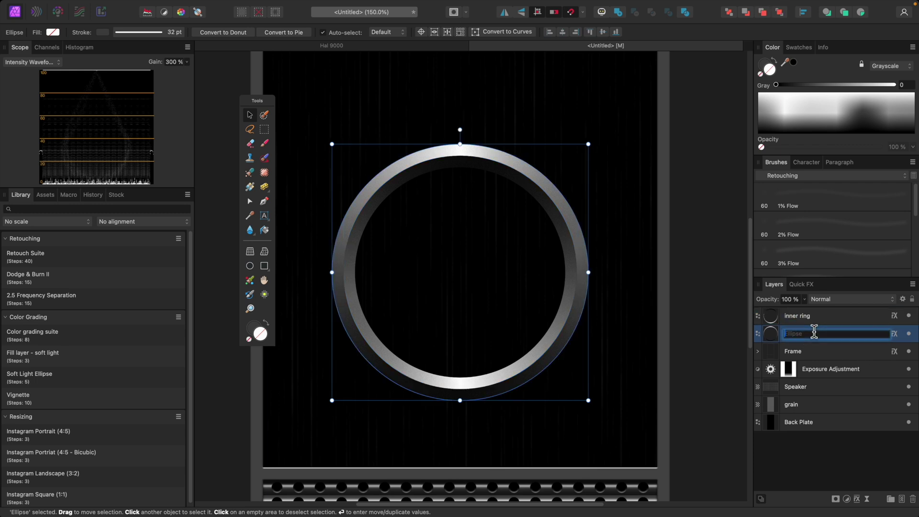
pyautogui.write('outer ')
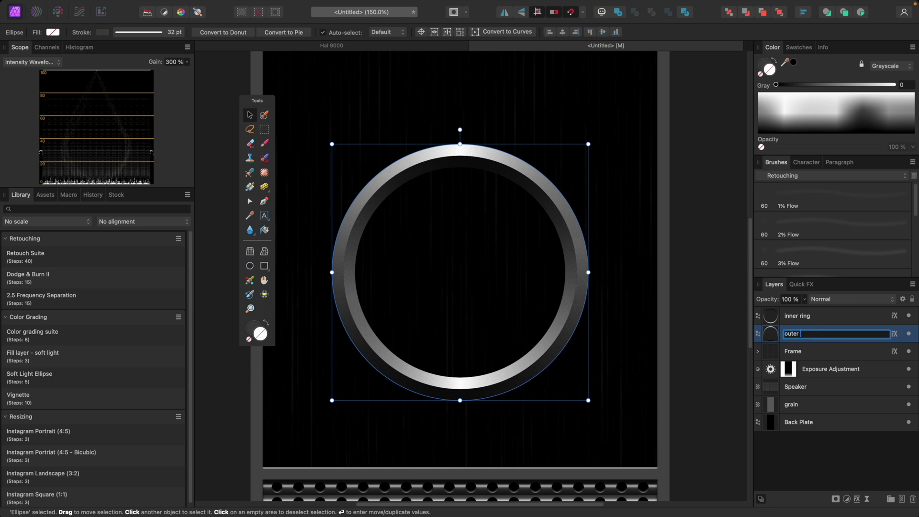
pyautogui.write('ring')
pyautogui.press('Return')
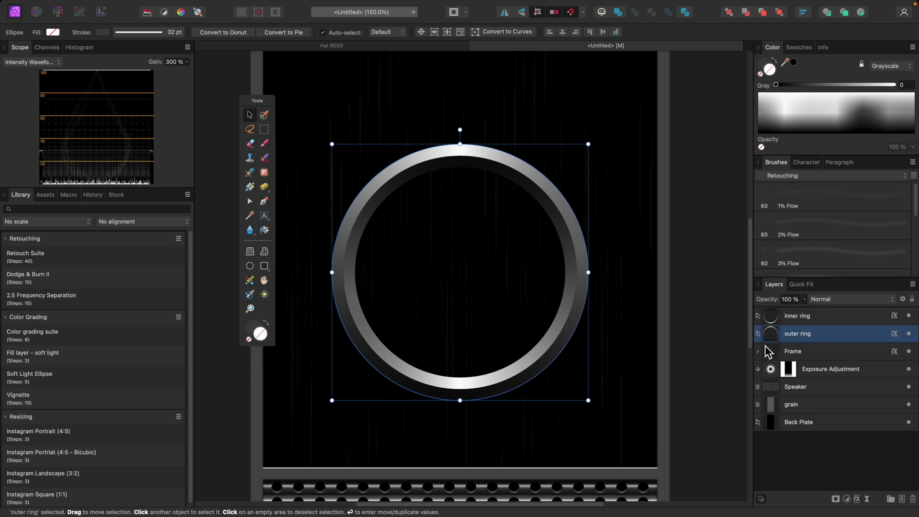
# - In the inner ring's gradient overlay, move the gray stop on the far side of the black stop to about 82%
pyautogui.click(776, 319)
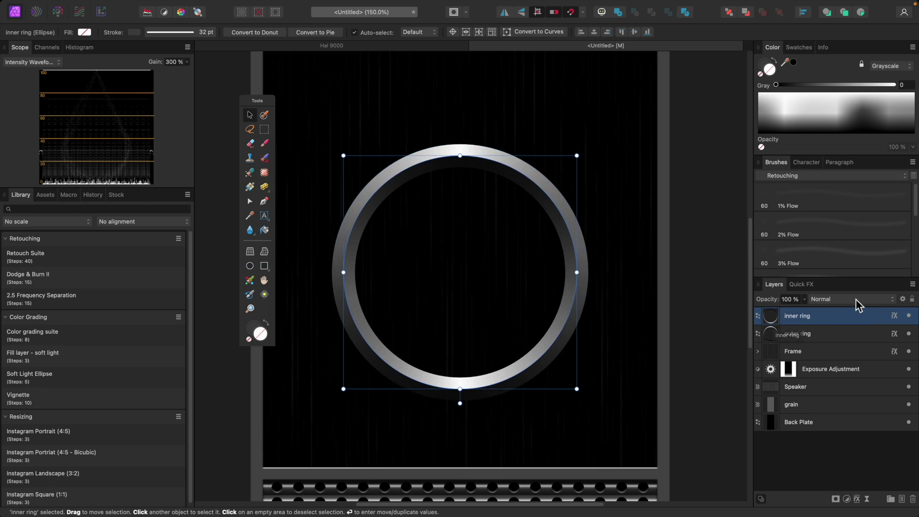
pyautogui.click(801, 284)
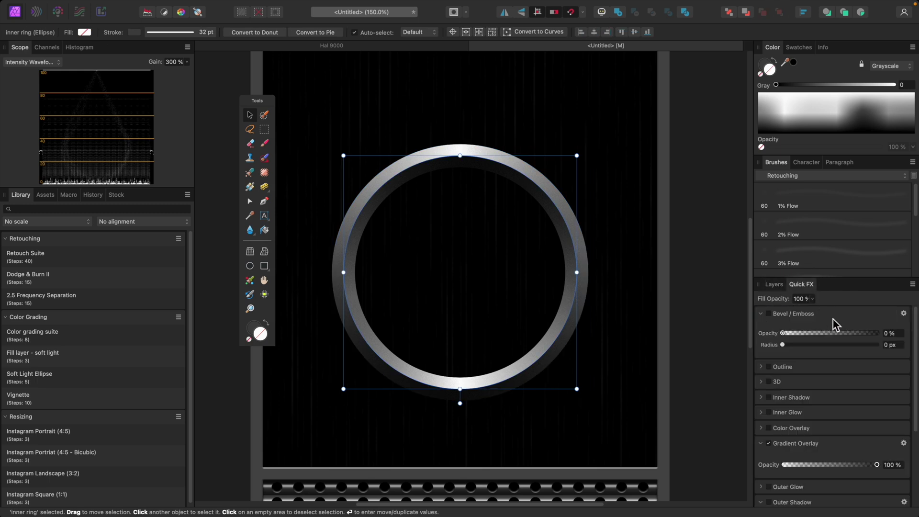
pyautogui.click(903, 443)
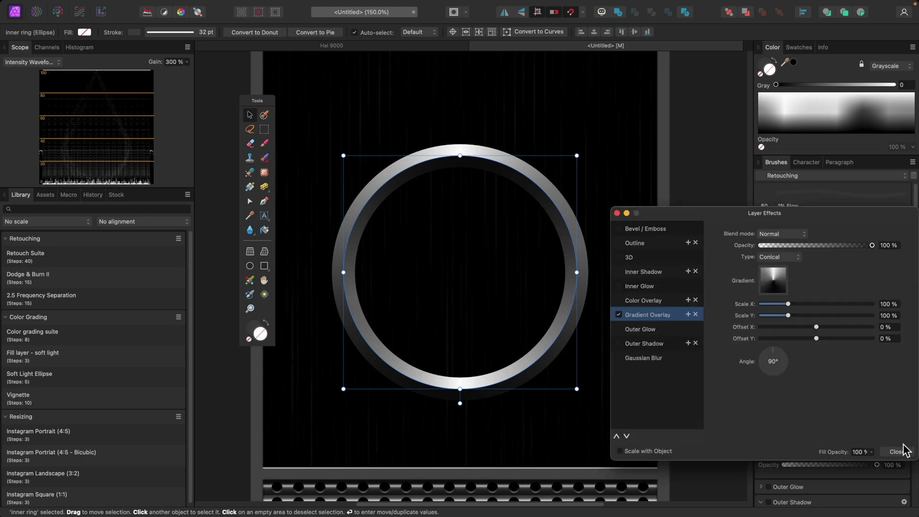
pyautogui.click(774, 283)
pyautogui.moveTo(772, 321); pyautogui.dragTo(840, 322)
pyautogui.click(819, 321)
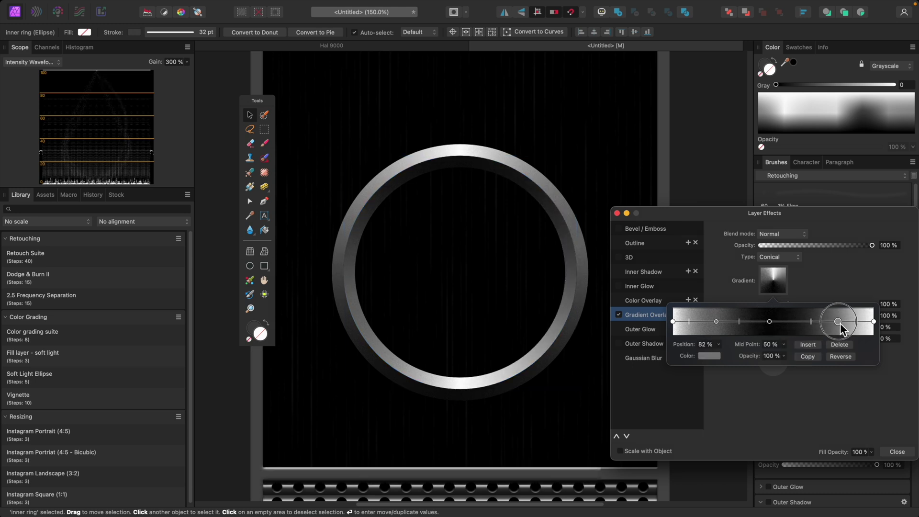
# - Darken the white stops at both ends of the inner ring's gradient to a lightness of about 88
pyautogui.click(873, 322)
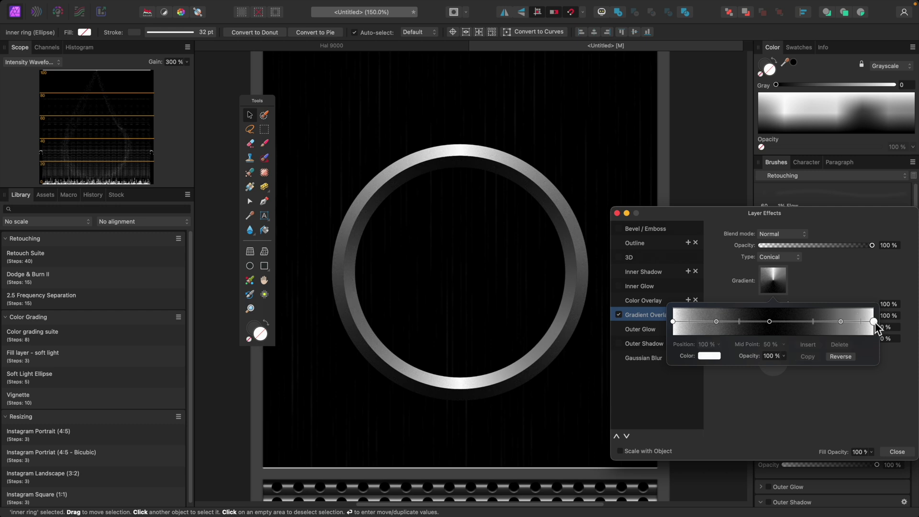
pyautogui.click(714, 356)
pyautogui.moveTo(776, 409); pyautogui.dragTo(768, 410)
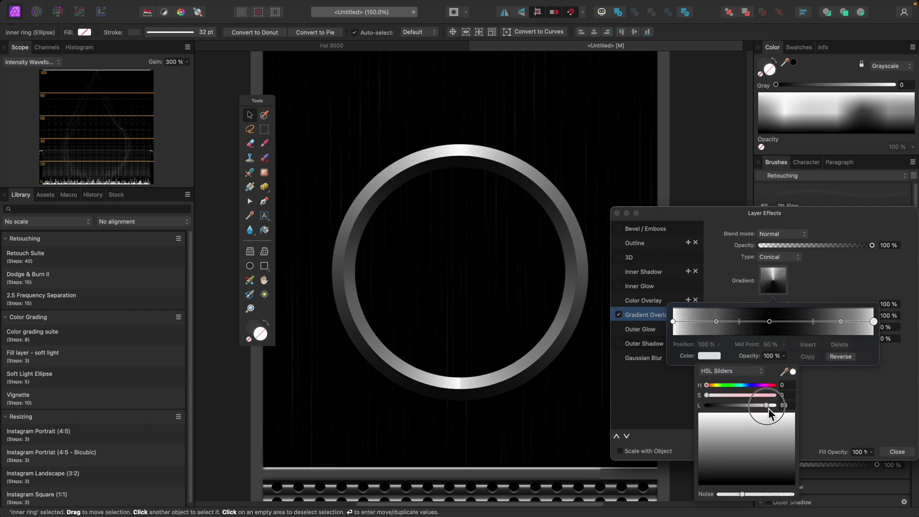
pyautogui.click(672, 322)
pyautogui.click(707, 356)
pyautogui.moveTo(774, 406); pyautogui.dragTo(765, 408)
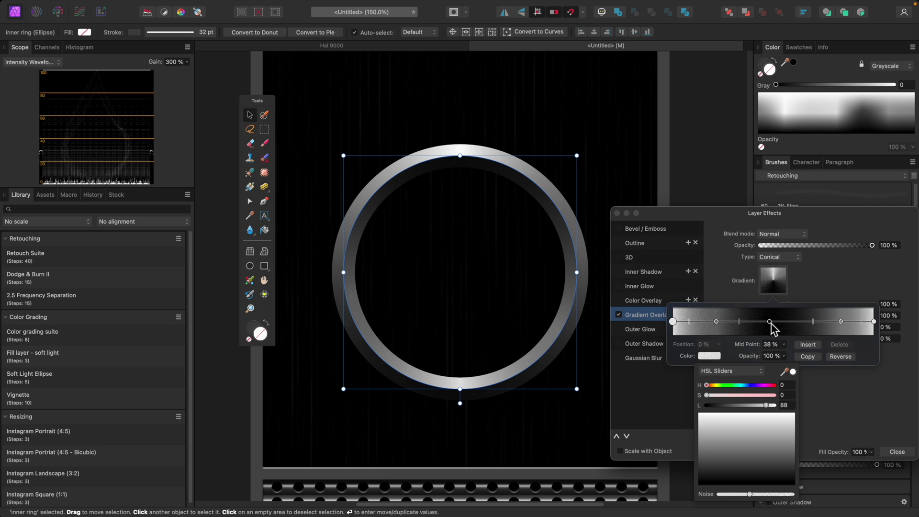
# - Move the inner ring's gray gradient stop from 22% to 16%, close the layer effects, deselect the ring and return to the layer list
pyautogui.moveTo(741, 324)
pyautogui.mouseDown()
pyautogui.moveTo(713, 324)
pyautogui.moveTo(734, 325)
pyautogui.mouseUp()
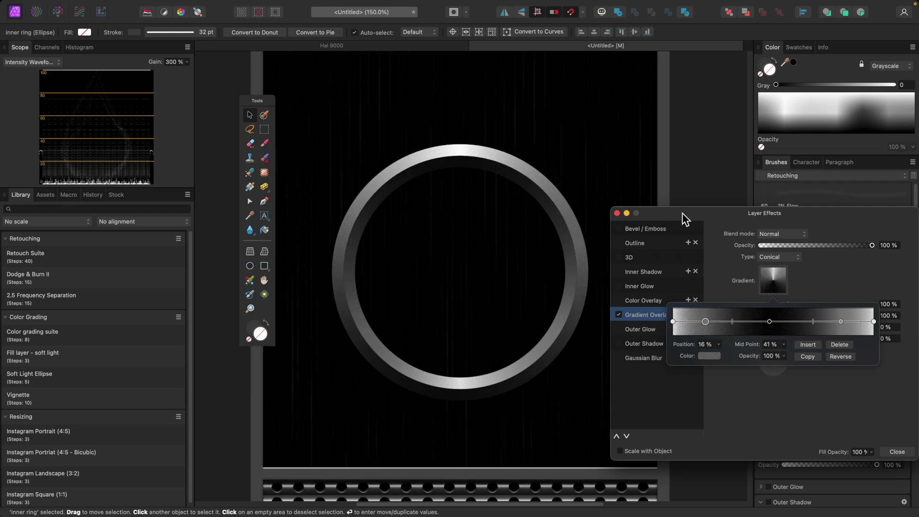
pyautogui.click(617, 213)
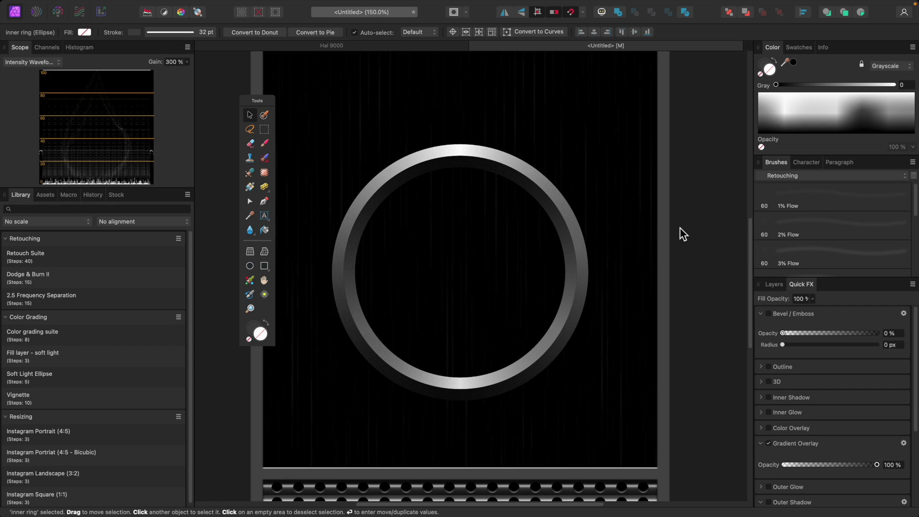
pyautogui.press('super+0')
pyautogui.click(670, 303)
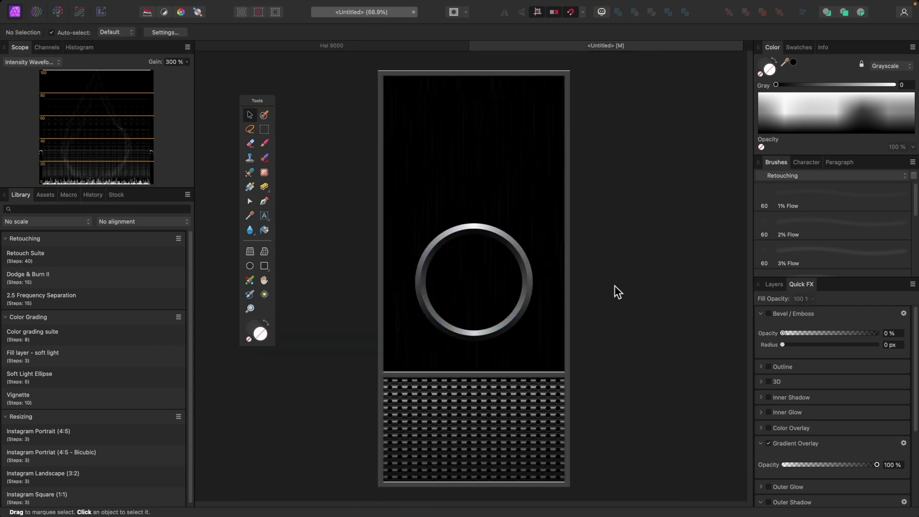
pyautogui.click(779, 285)
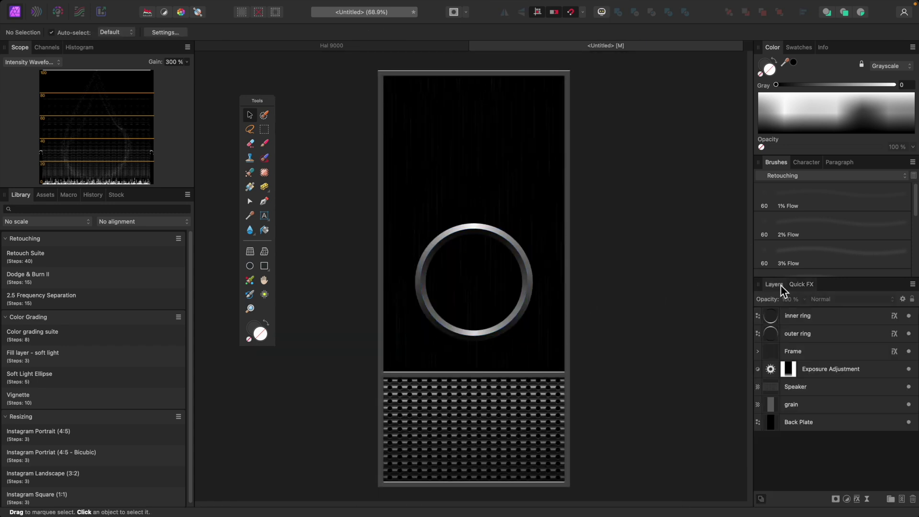
# - Scale up the inner ring and outer ring together slightly around their shared centre
pyautogui.click(802, 317)
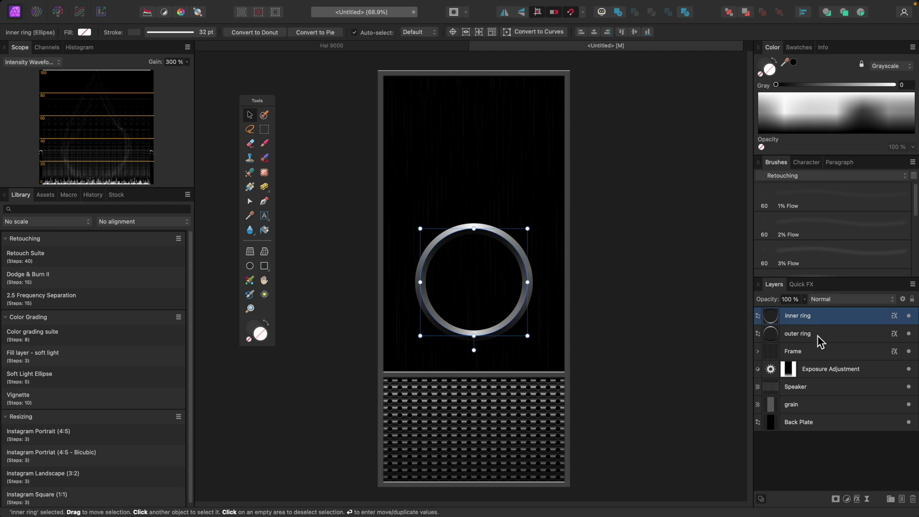
pyautogui.keyDown('shift'); pyautogui.click(817, 334); pyautogui.keyUp('shift')
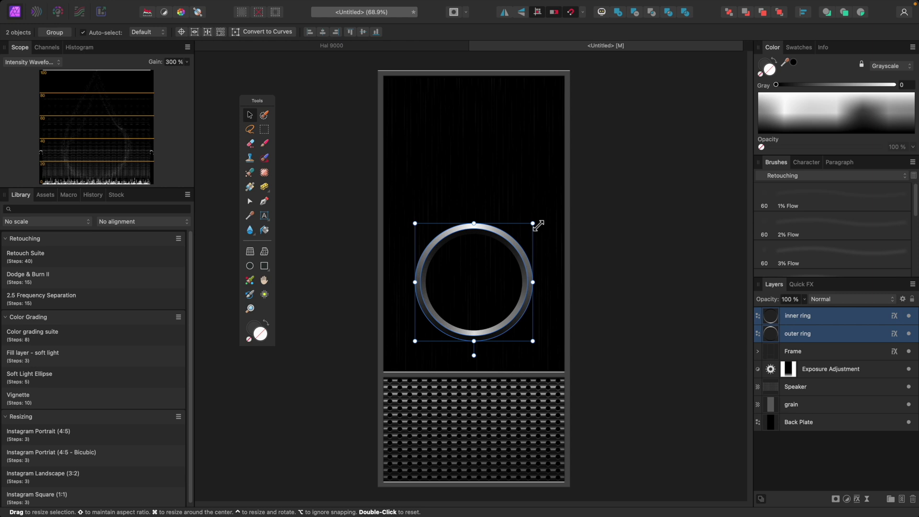
pyautogui.moveTo(538, 225)
pyautogui.mouseDown()
pyautogui.moveTo(541, 208)
pyautogui.moveTo(545, 214)
pyautogui.mouseUp()
pyautogui.moveTo(500, 276); pyautogui.dragTo(492, 279)
pyautogui.click(684, 287)
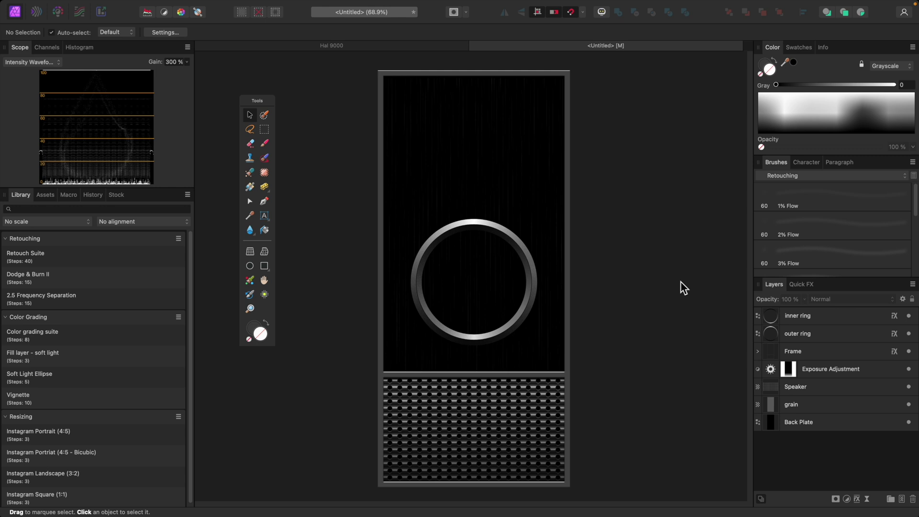
# - Draw a circle from the rings' centre that nearly fills the inner ring, and place its layer beneath the outer ring
pyautogui.click(881, 333)
pyautogui.click(849, 315)
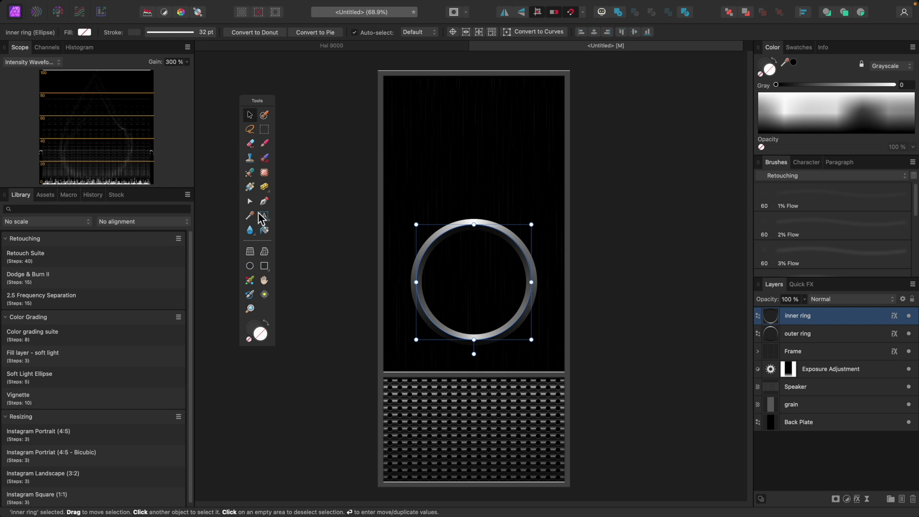
pyautogui.click(251, 267)
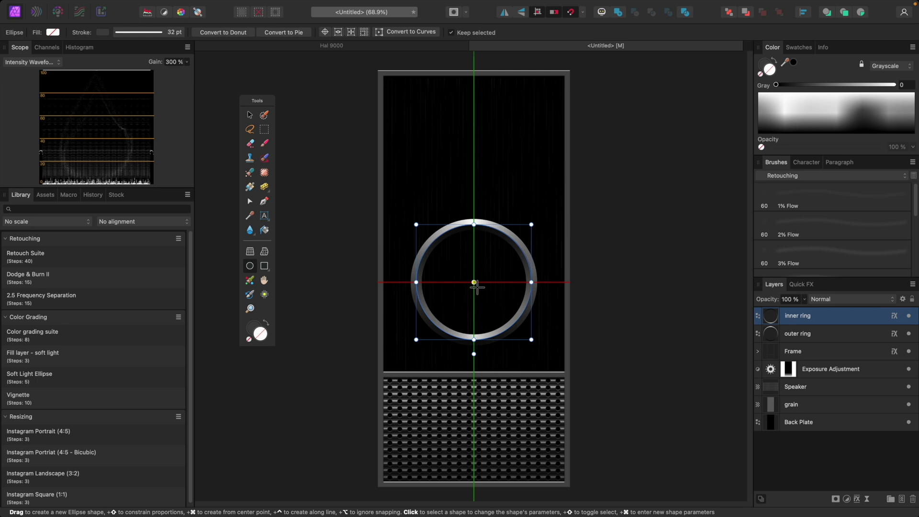
pyautogui.moveTo(473, 282); pyautogui.dragTo(527, 339)
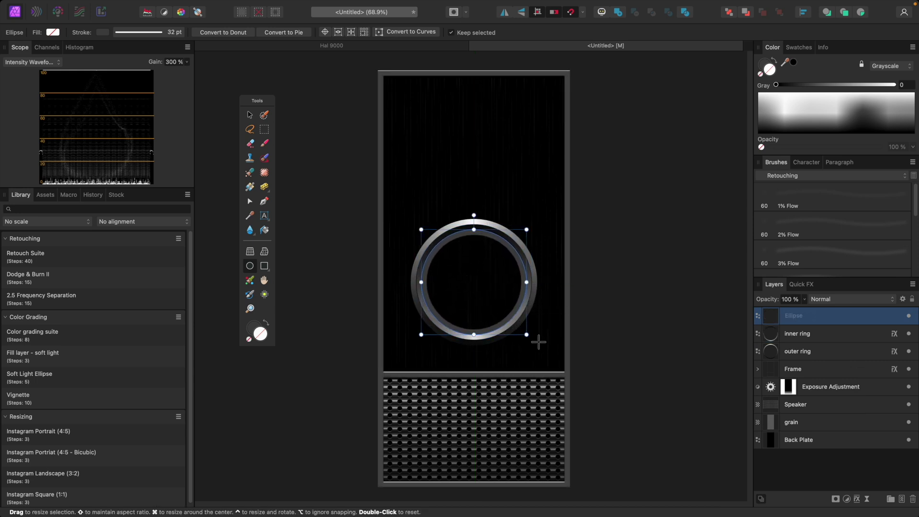
pyautogui.moveTo(808, 322); pyautogui.dragTo(812, 365)
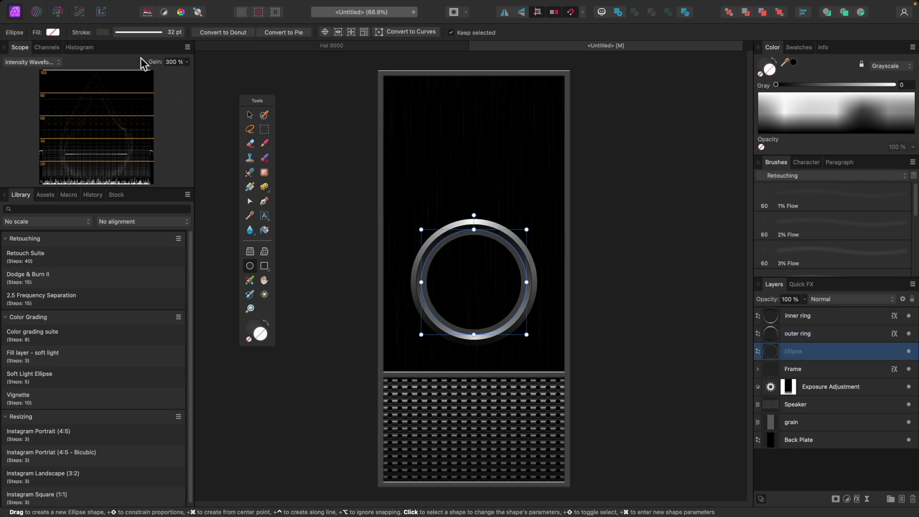
# - Remove the new circle's stroke and give it a gradient fill with a red stop (HSL 0, 100, 44) at 38%
pyautogui.click(157, 33)
pyautogui.click(110, 48)
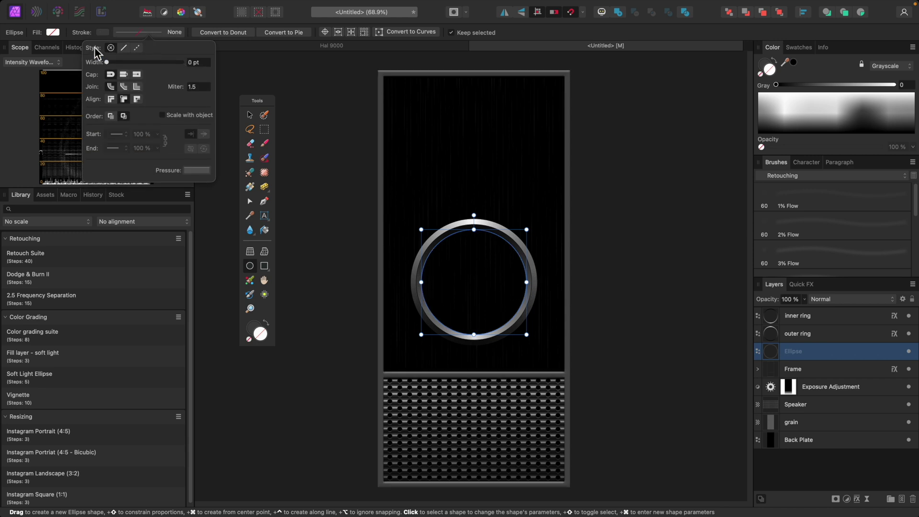
pyautogui.click(51, 32)
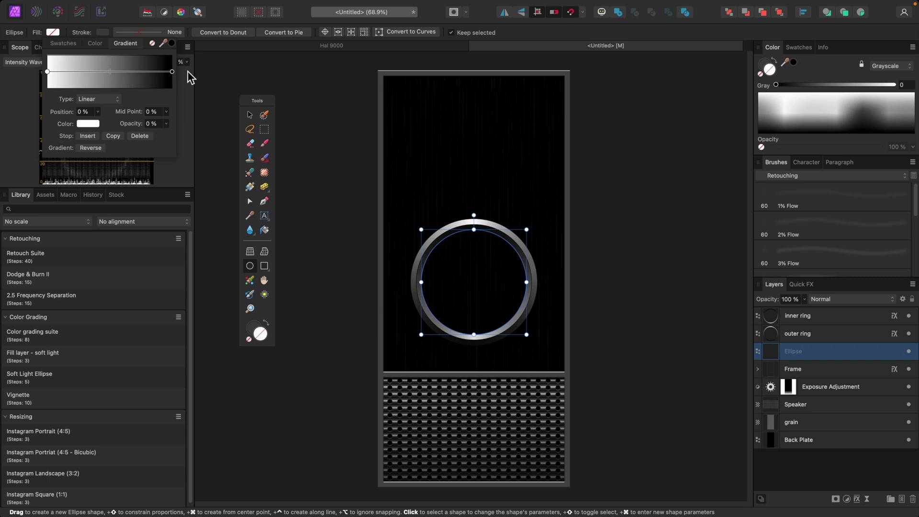
pyautogui.click(120, 79)
pyautogui.moveTo(120, 80); pyautogui.dragTo(96, 75)
pyautogui.click(91, 125)
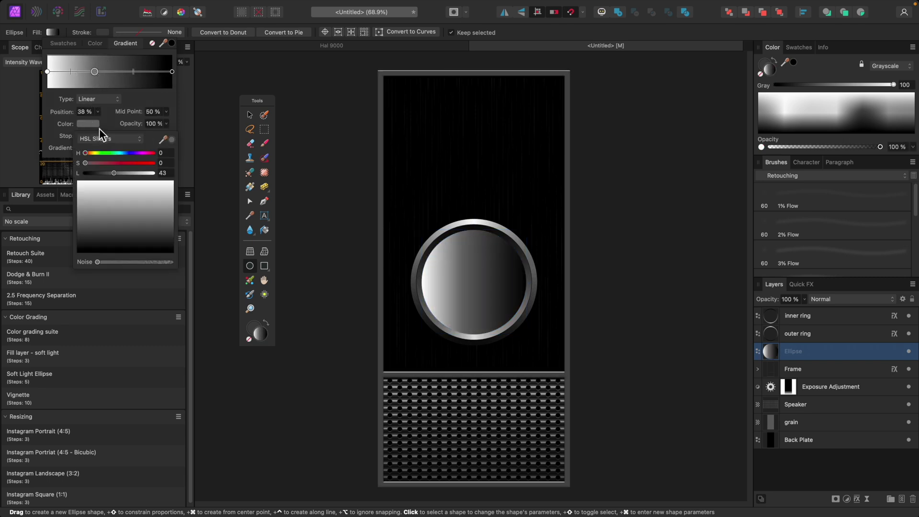
pyautogui.moveTo(118, 163); pyautogui.dragTo(180, 159)
pyautogui.click(114, 173)
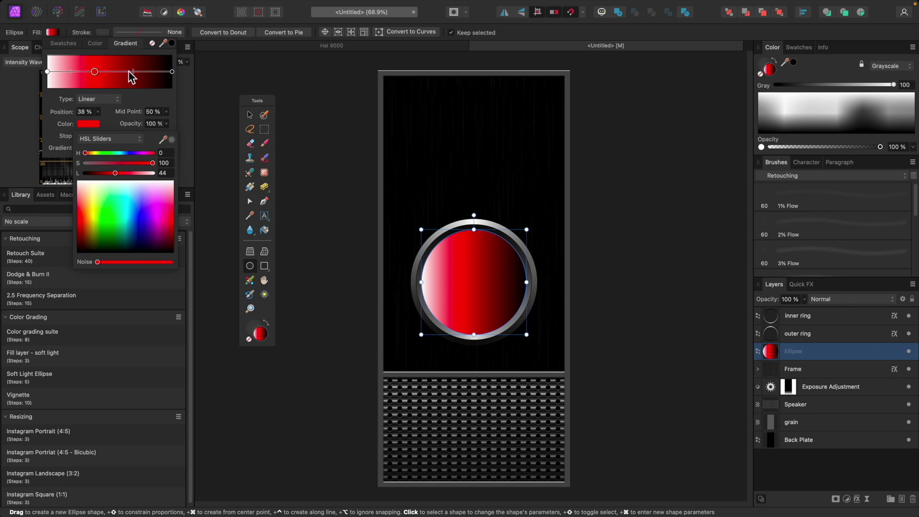
# - Make the circle's gradient radial, running from the circle's centre to its edge
pyautogui.click(119, 99)
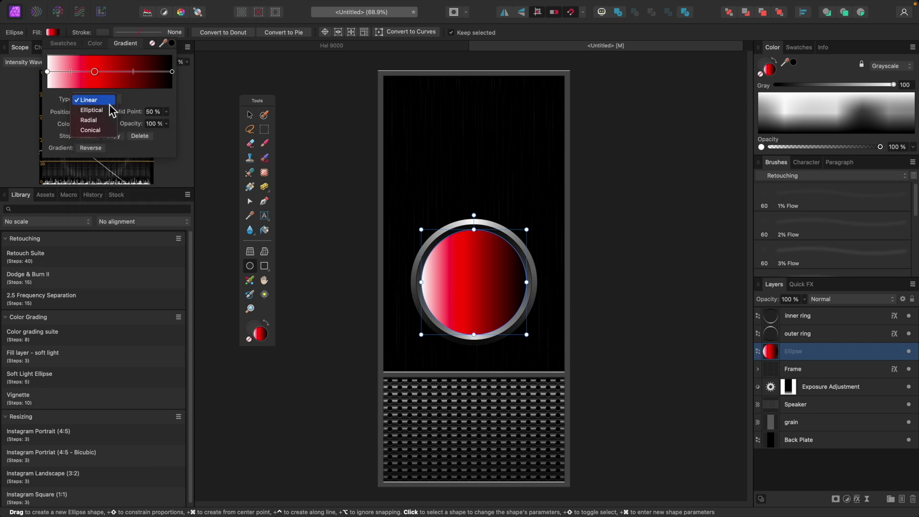
pyautogui.click(106, 121)
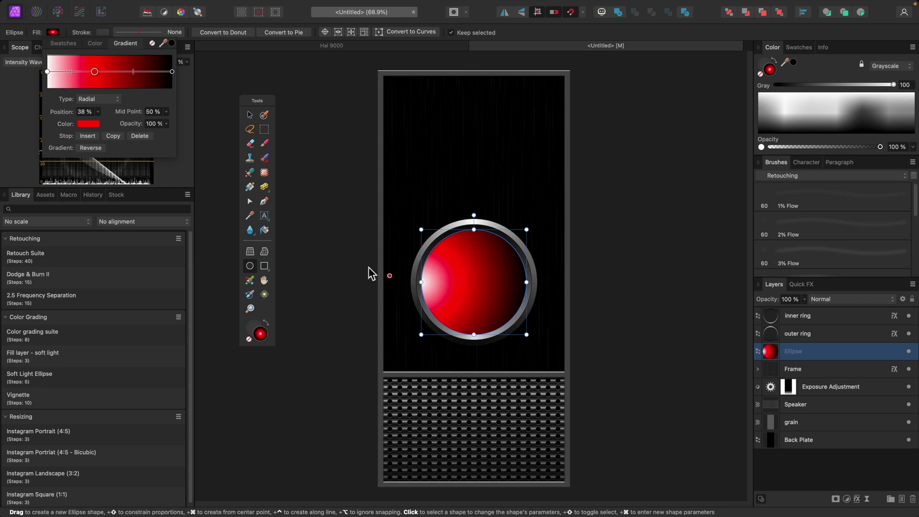
pyautogui.click(250, 187)
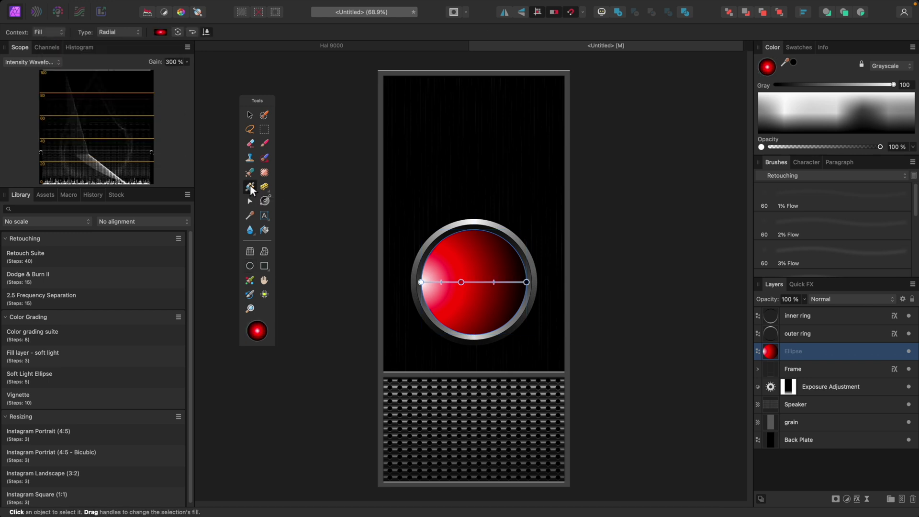
pyautogui.moveTo(426, 287); pyautogui.dragTo(479, 287)
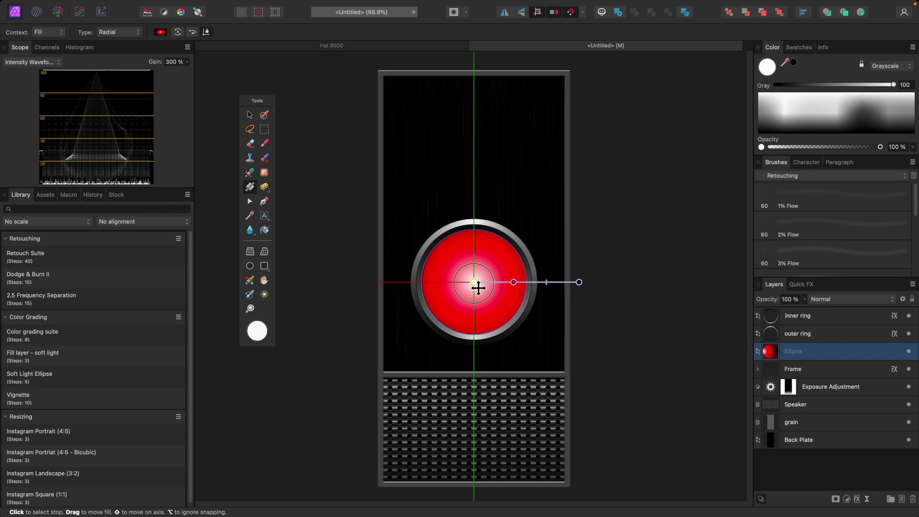
pyautogui.moveTo(578, 282); pyautogui.dragTo(526, 282)
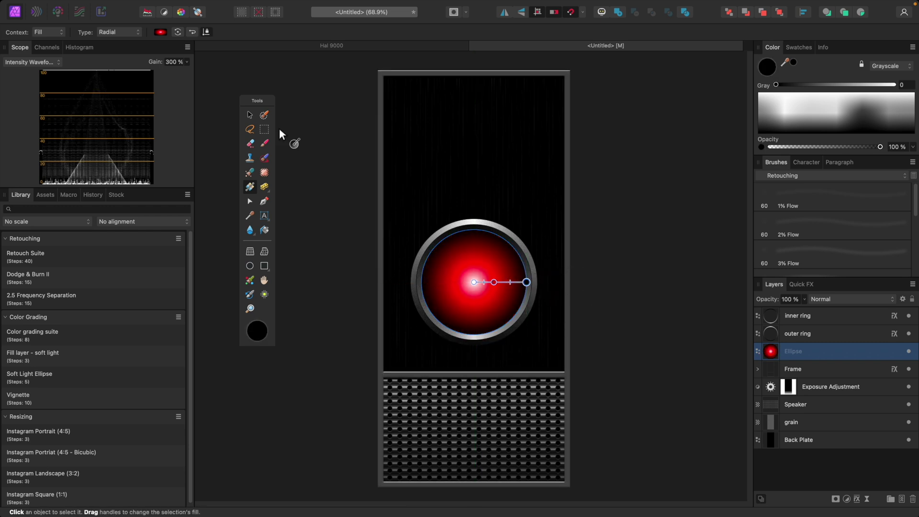
# - Rework the circle's radial gradient with additional stops, including a light red stop at 20% and a dark red one near the outer edge
pyautogui.click(161, 32)
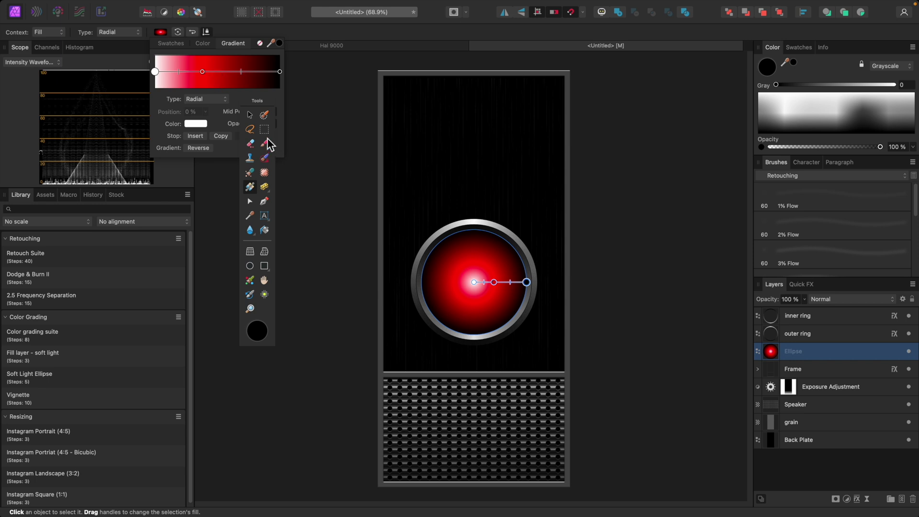
pyautogui.moveTo(202, 72); pyautogui.dragTo(179, 71)
pyautogui.click(191, 72)
pyautogui.moveTo(245, 71)
pyautogui.mouseDown()
pyautogui.moveTo(232, 73)
pyautogui.moveTo(255, 72)
pyautogui.moveTo(241, 76)
pyautogui.mouseUp()
pyautogui.click(211, 72)
pyautogui.click(180, 72)
# - Shift the hue of the gradient's 20% stop to 14 for a warmer red
pyautogui.click(200, 126)
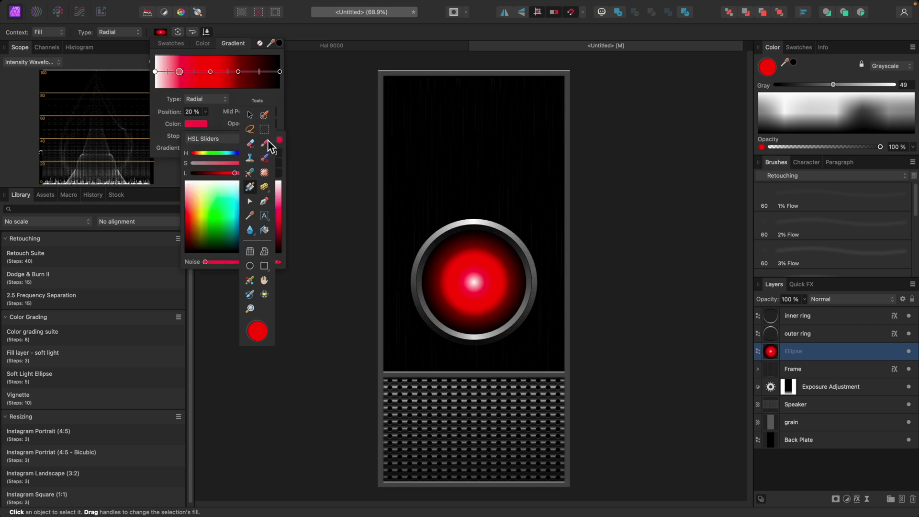
pyautogui.moveTo(257, 102); pyautogui.dragTo(344, 113)
pyautogui.click(203, 128)
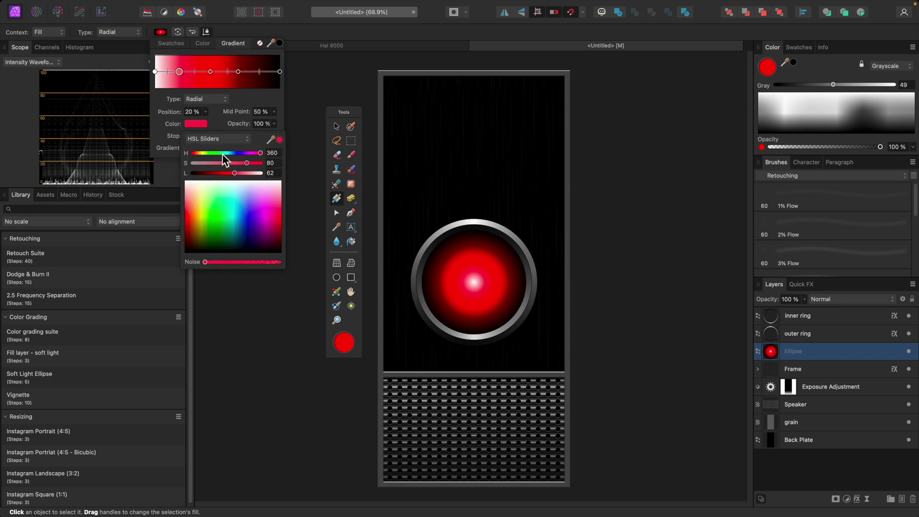
pyautogui.moveTo(260, 154); pyautogui.dragTo(199, 162)
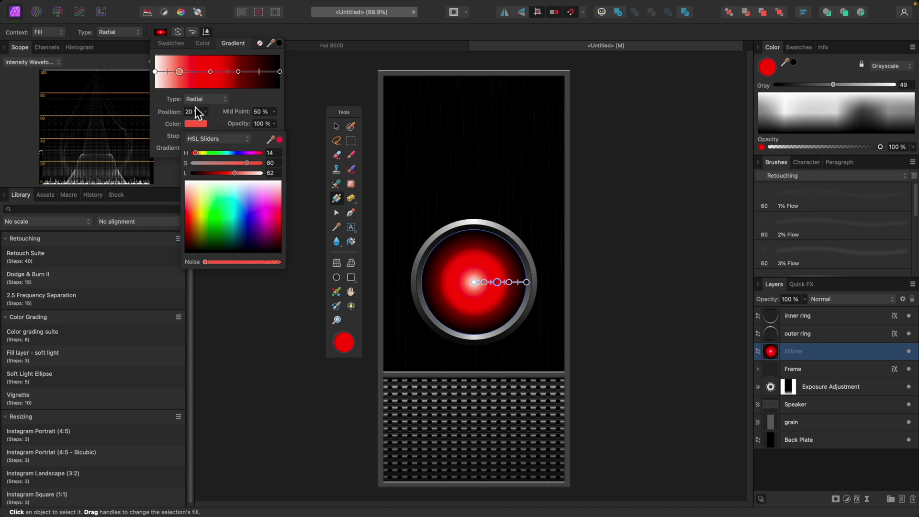
# - Fine-tune the gradient's stops and midpoints, placing the pure red stop at 44% and the white stop's midpoint at 53%
pyautogui.click(155, 71)
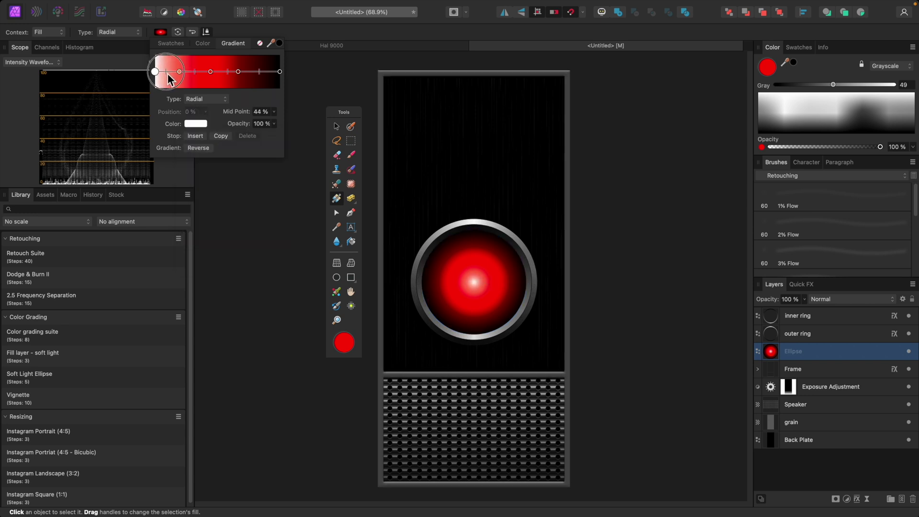
pyautogui.moveTo(196, 73)
pyautogui.mouseDown()
pyautogui.moveTo(259, 74)
pyautogui.moveTo(174, 72)
pyautogui.moveTo(211, 72)
pyautogui.mouseUp()
pyautogui.click(211, 73)
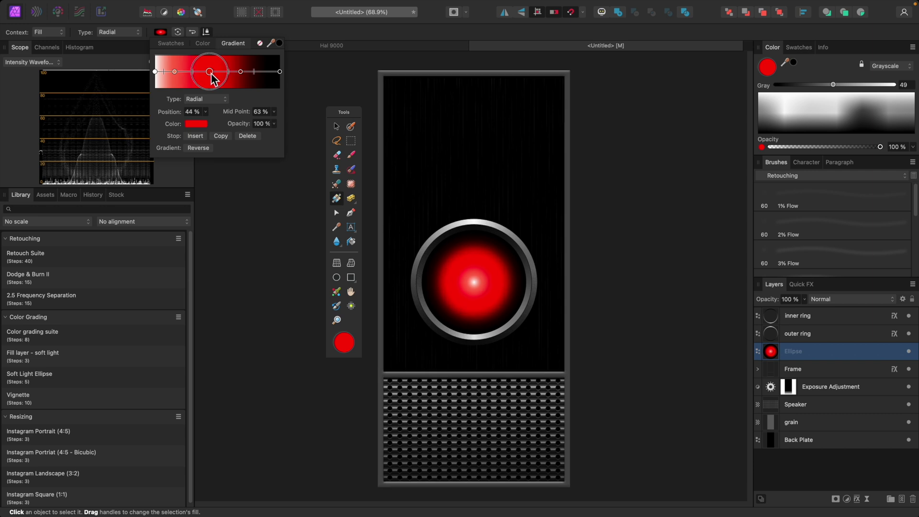
pyautogui.click(159, 73)
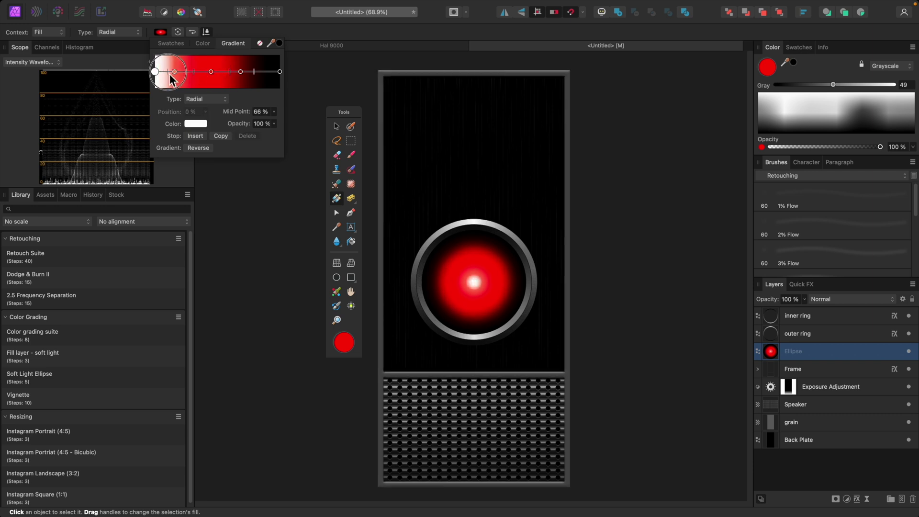
pyautogui.moveTo(162, 75); pyautogui.dragTo(168, 74)
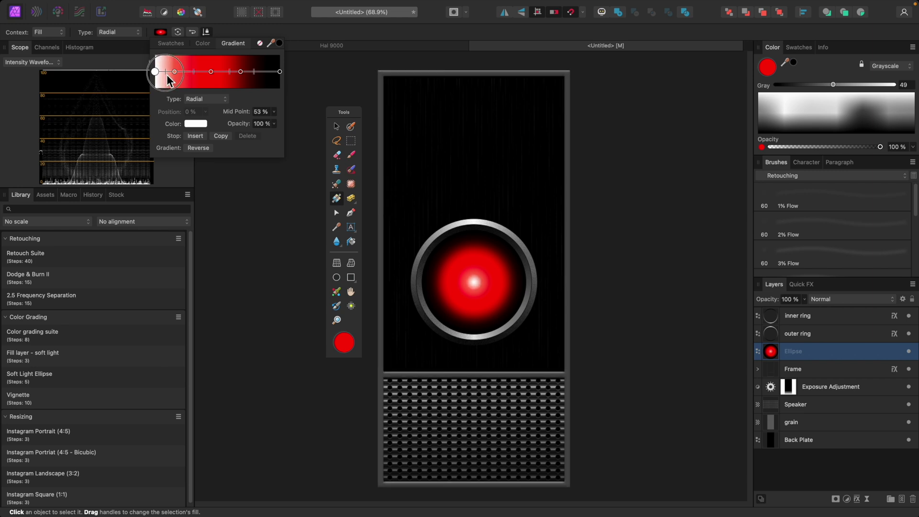
# - Tint the gradient's white centre stop slightly yellow with hue 48 and saturation 100, lowering its lightness a little
pyautogui.click(197, 124)
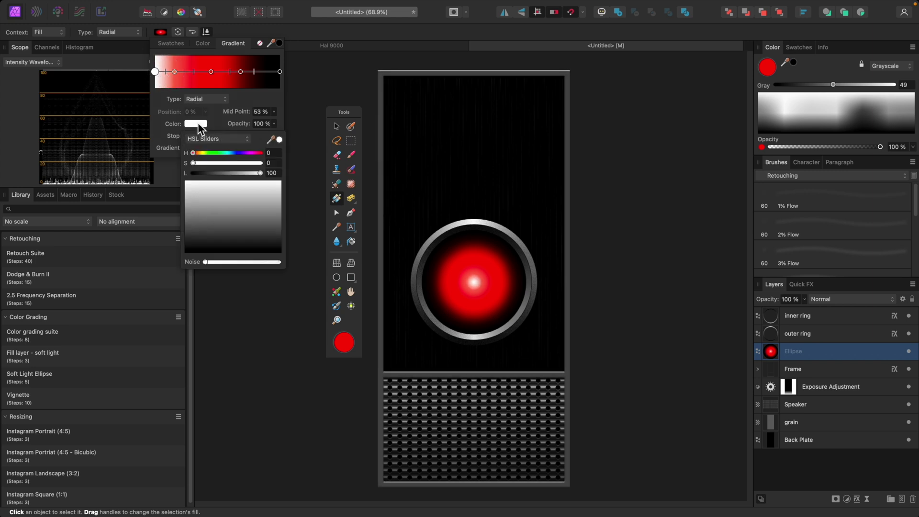
pyautogui.moveTo(195, 163); pyautogui.dragTo(281, 164)
pyautogui.moveTo(197, 154); pyautogui.dragTo(202, 153)
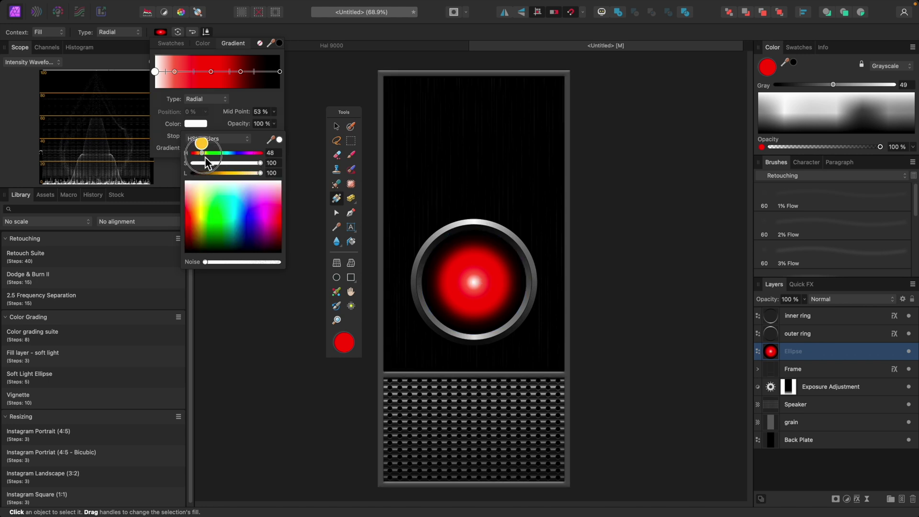
pyautogui.moveTo(263, 174); pyautogui.dragTo(259, 174)
# - Rebalance the gradient with the pure red stop at 45% and the dark red stop at 66% with a 41% midpoint, then deselect
pyautogui.moveTo(174, 72); pyautogui.dragTo(225, 75)
pyautogui.click(227, 75)
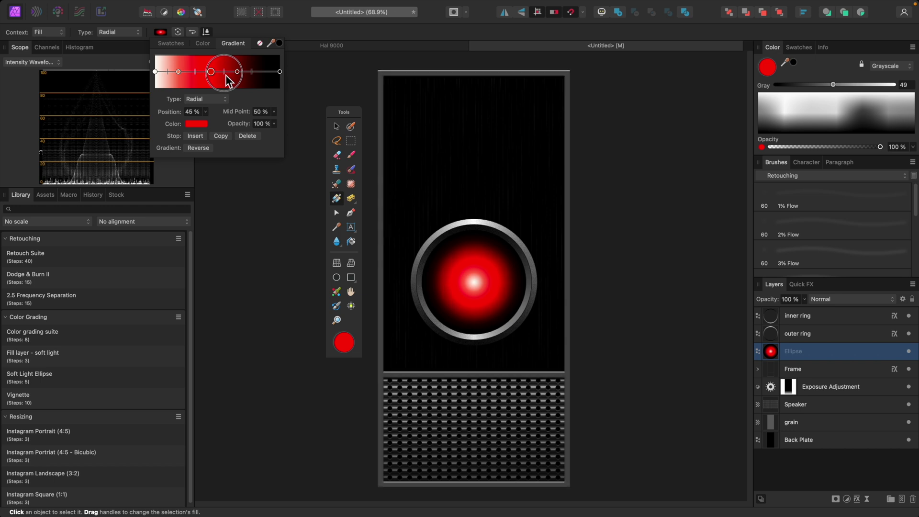
pyautogui.click(252, 75)
pyautogui.moveTo(252, 74); pyautogui.dragTo(256, 75)
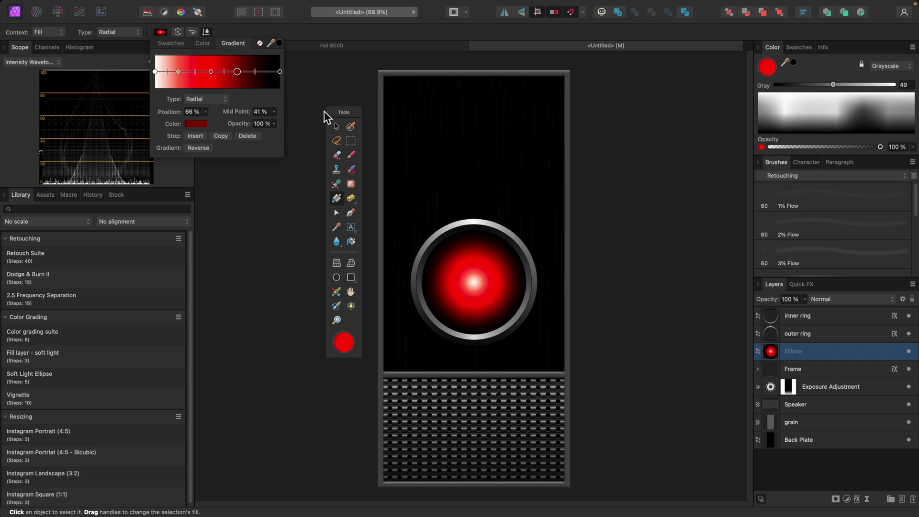
pyautogui.click(686, 221)
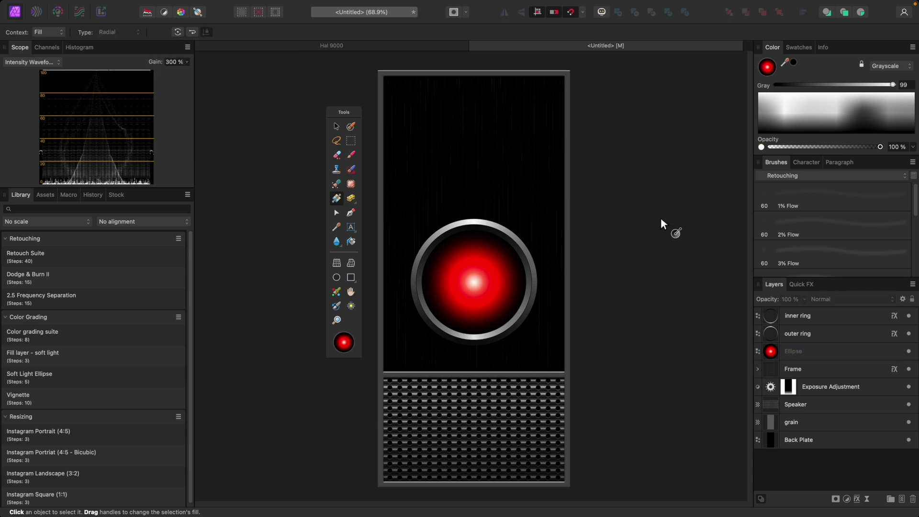
# - Add a new empty pixel layer directly above the red ellipse layer
pyautogui.moveTo(350, 113); pyautogui.dragTo(270, 106)
pyautogui.hscroll(2, 467, 125)
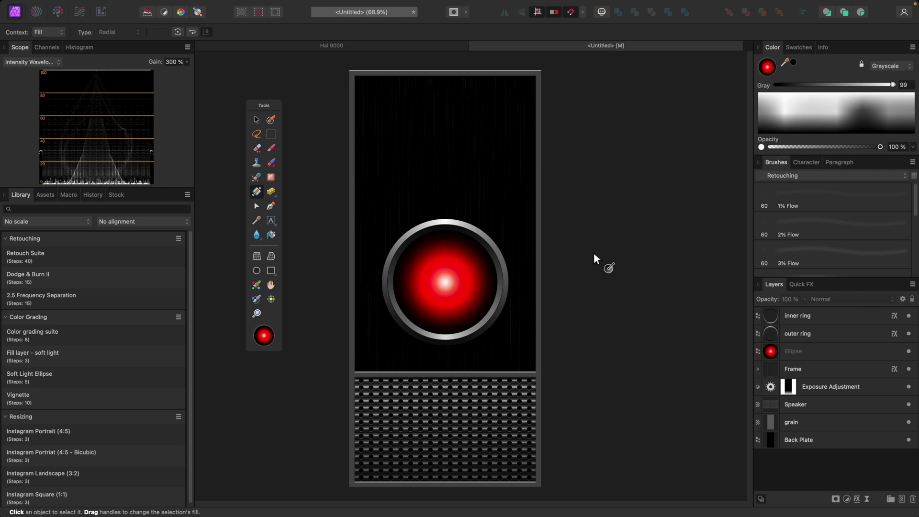
pyautogui.click(818, 353)
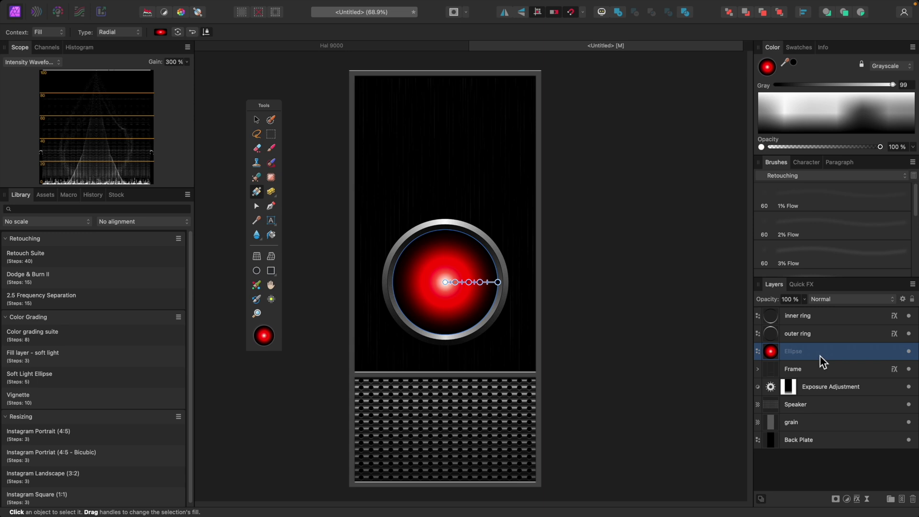
pyautogui.press('super+shift+n')
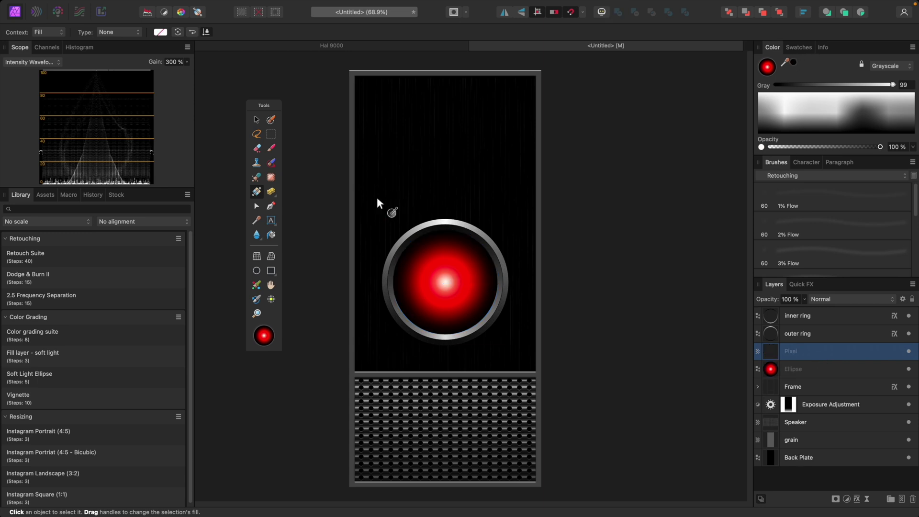
# - Set the painting colours to white and black, and fill the pixel layer with Perlin noise at increased octaves and zoom
pyautogui.click(271, 148)
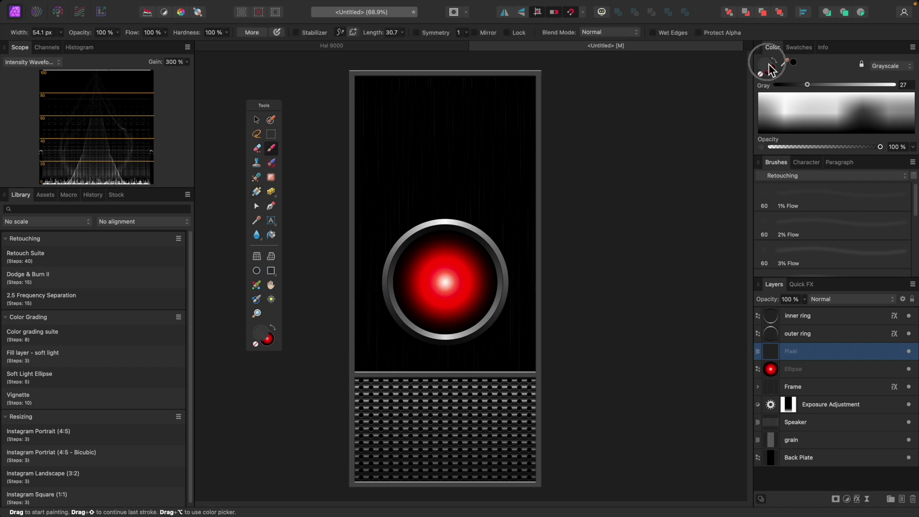
pyautogui.moveTo(810, 90); pyautogui.dragTo(728, 85)
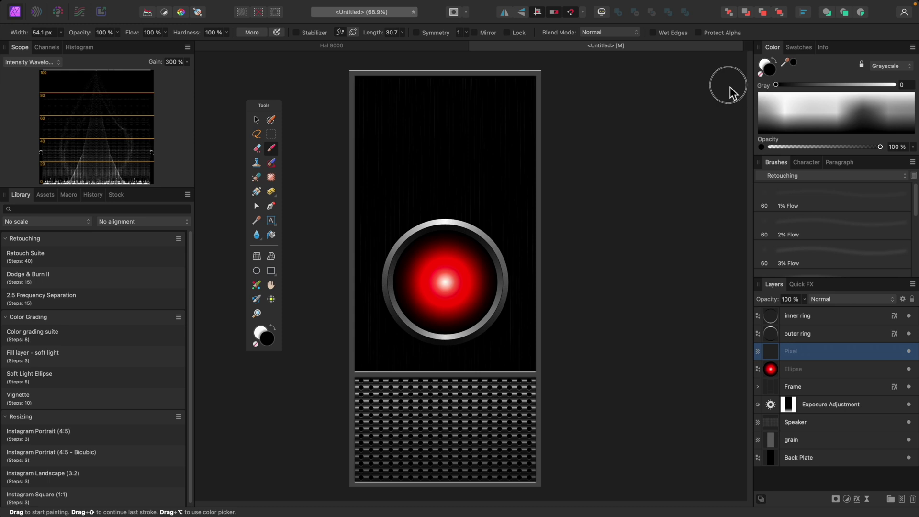
pyautogui.moveTo(262, 1)
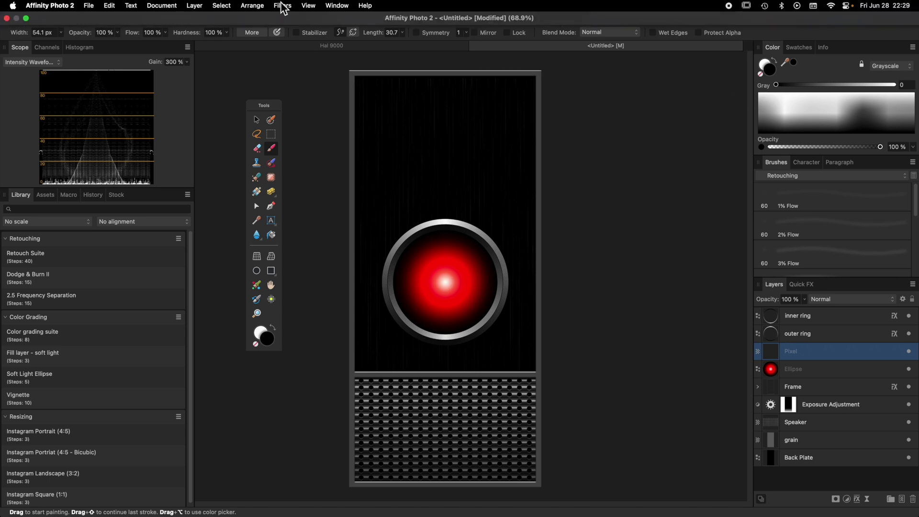
pyautogui.click(286, 7)
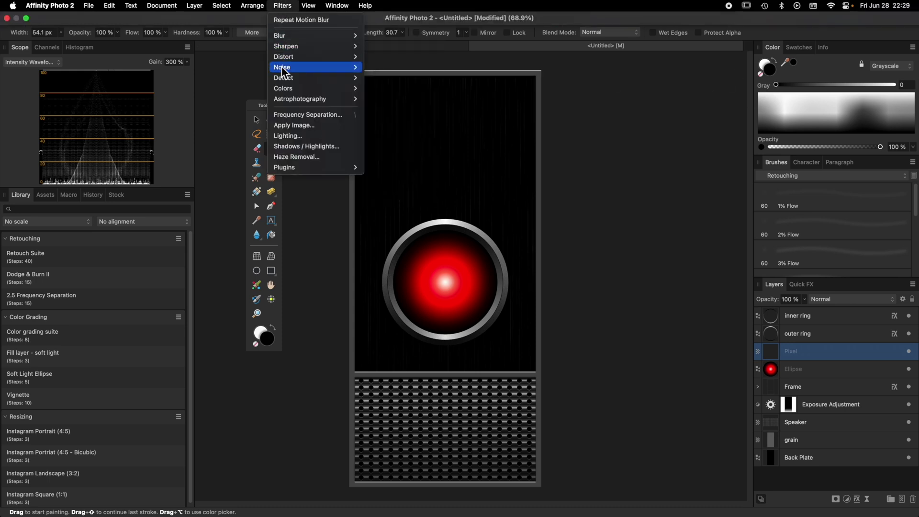
pyautogui.moveTo(287, 68)
pyautogui.click(412, 102)
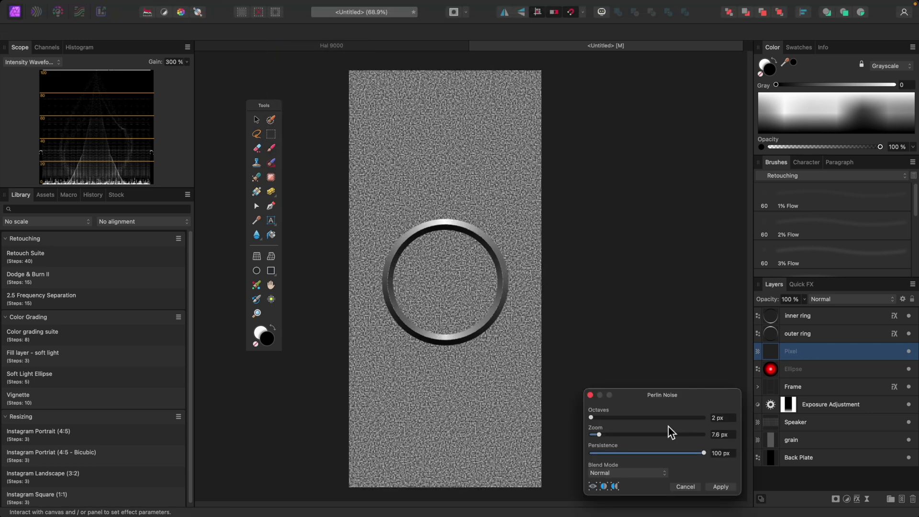
pyautogui.moveTo(602, 436); pyautogui.dragTo(650, 435)
pyautogui.moveTo(593, 418); pyautogui.dragTo(694, 437)
pyautogui.moveTo(641, 421)
pyautogui.mouseDown()
pyautogui.moveTo(665, 421)
pyautogui.moveTo(641, 421)
pyautogui.moveTo(646, 427)
pyautogui.mouseUp()
pyautogui.click(717, 487)
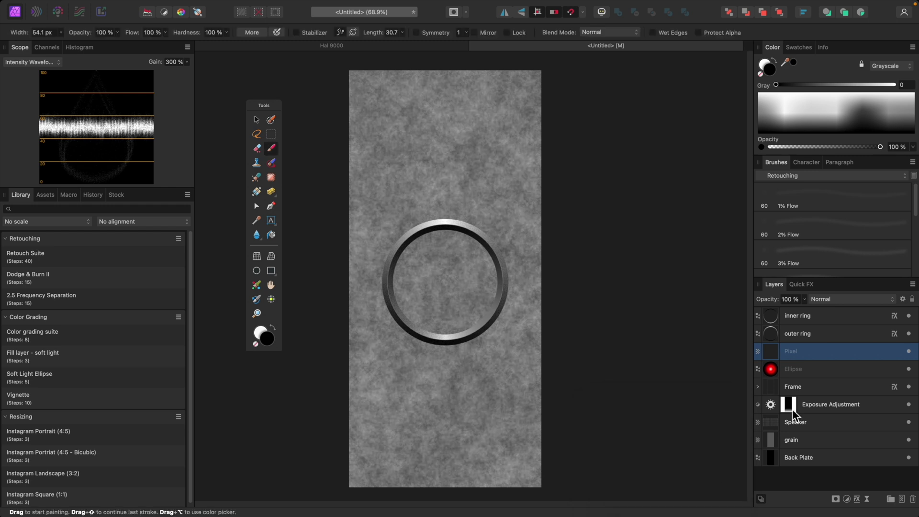
# - Clip the noise layer inside the red ellipse and set its blend mode to Soft Light
pyautogui.moveTo(801, 360); pyautogui.dragTo(813, 370)
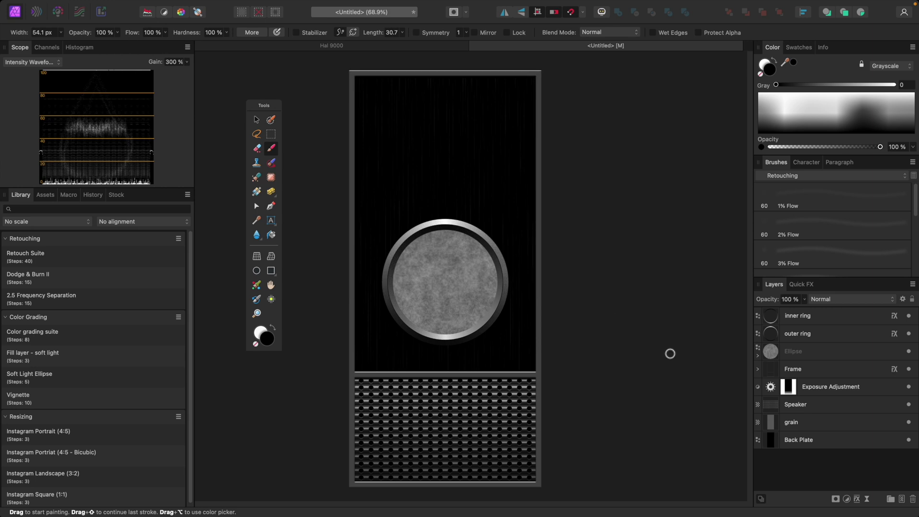
pyautogui.click(833, 299)
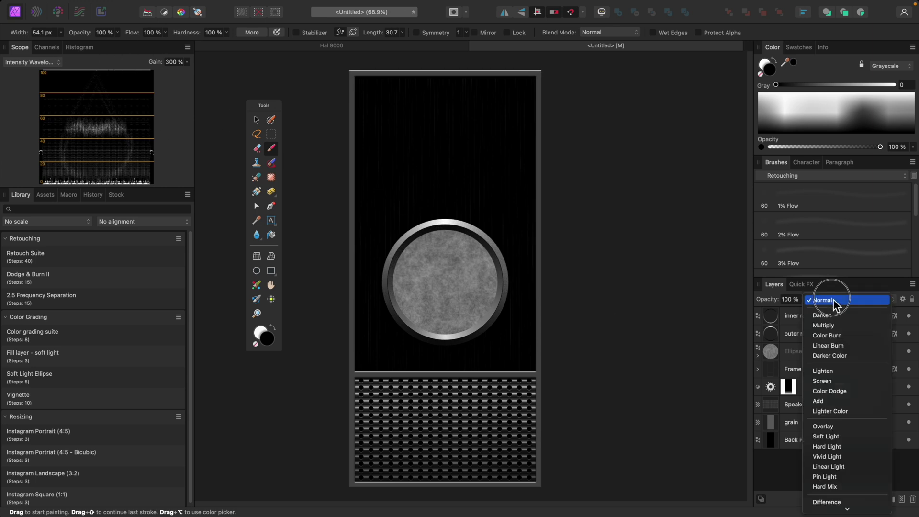
pyautogui.click(850, 437)
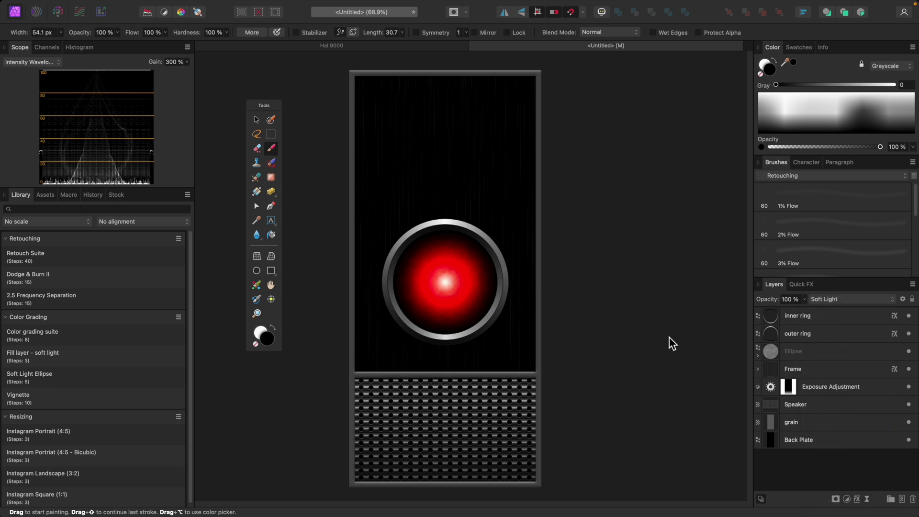
# - Lower the opacity of the noise layer nested in the red ellipse to 88% and clear the selection
pyautogui.press('super+plus')
pyautogui.press('super+plus')
pyautogui.press('super+plus')
pyautogui.hscroll(-4, 585, 295)
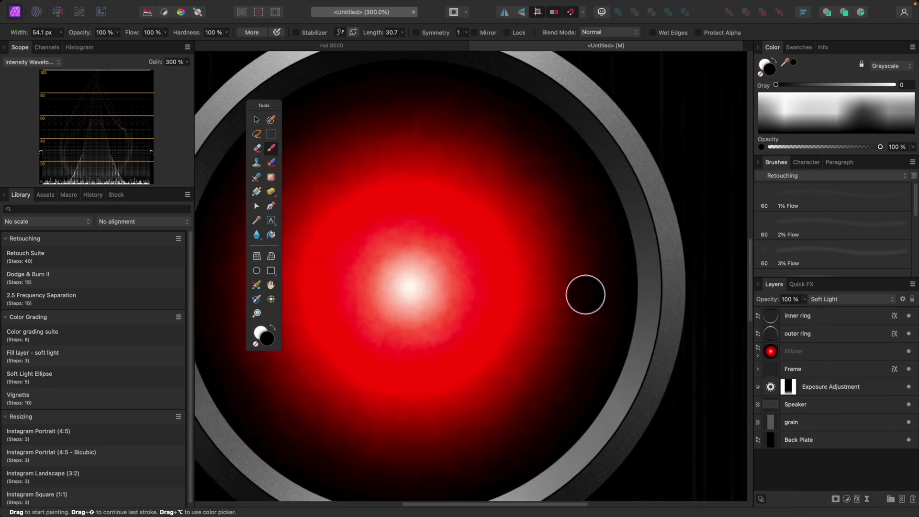
pyautogui.click(758, 356)
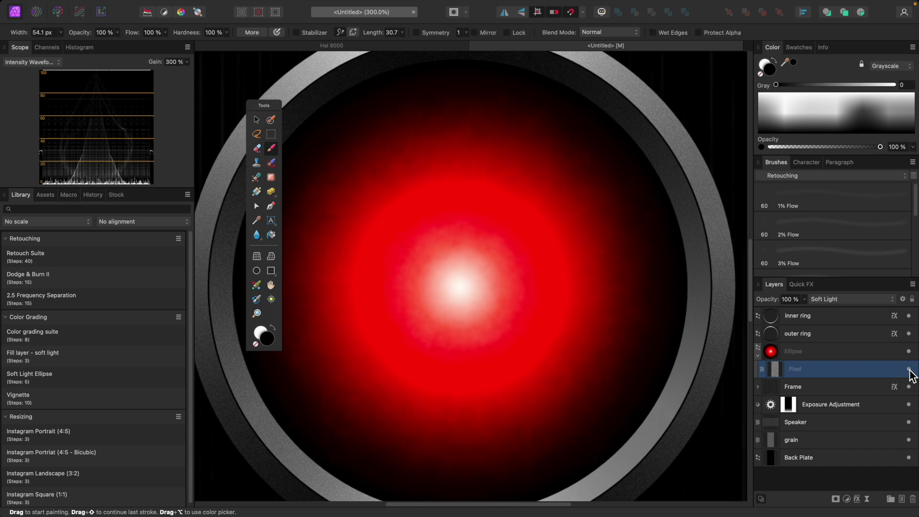
pyautogui.click(805, 299)
pyautogui.moveTo(803, 311); pyautogui.dragTo(752, 312)
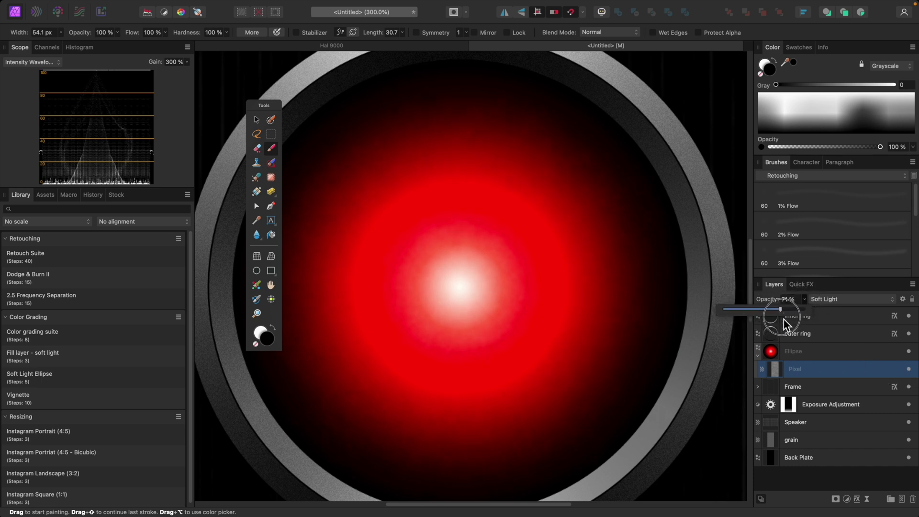
pyautogui.click(803, 370)
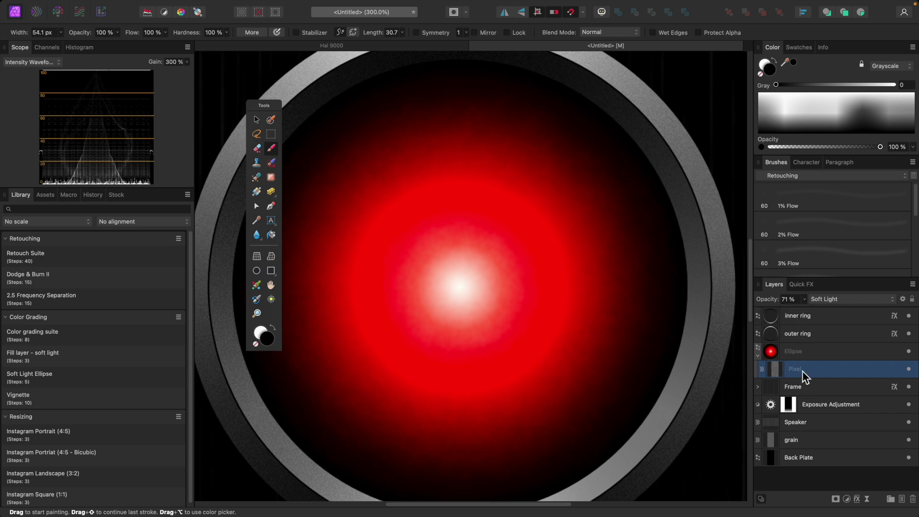
pyautogui.press('v')
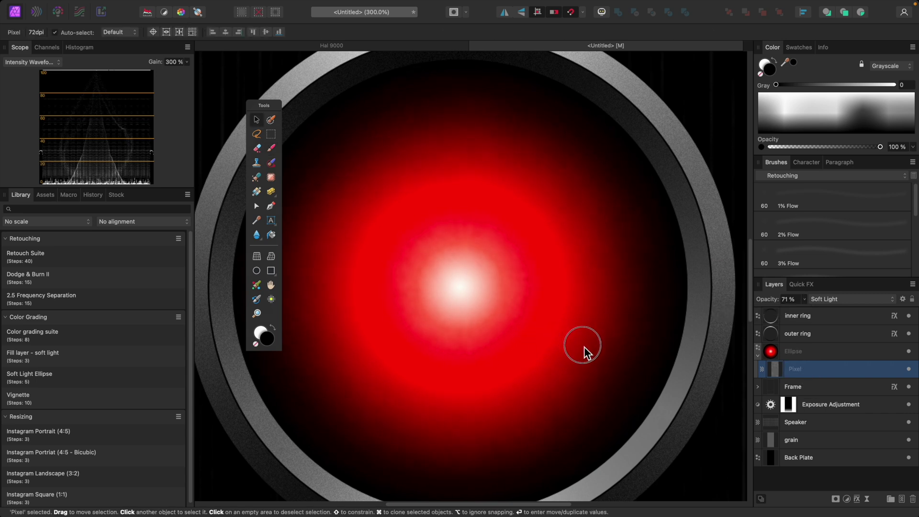
pyautogui.moveTo(805, 303); pyautogui.dragTo(819, 314)
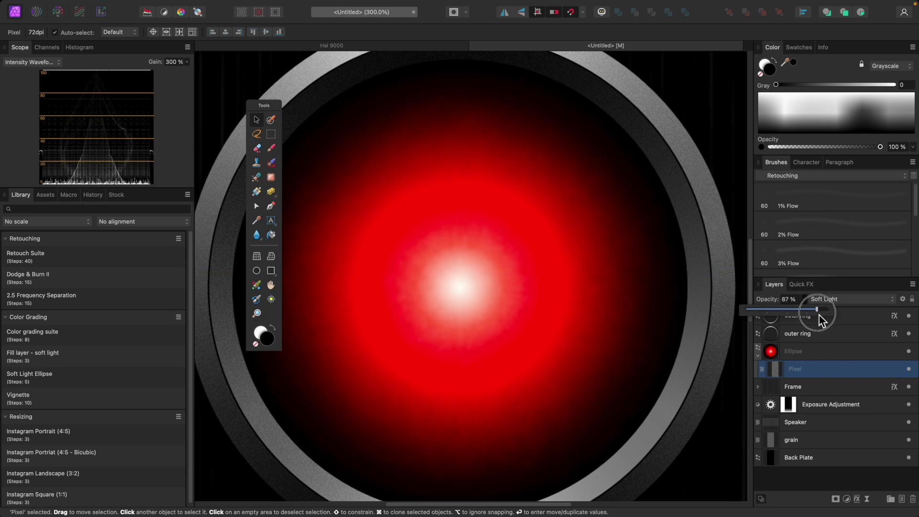
pyautogui.press('super+1')
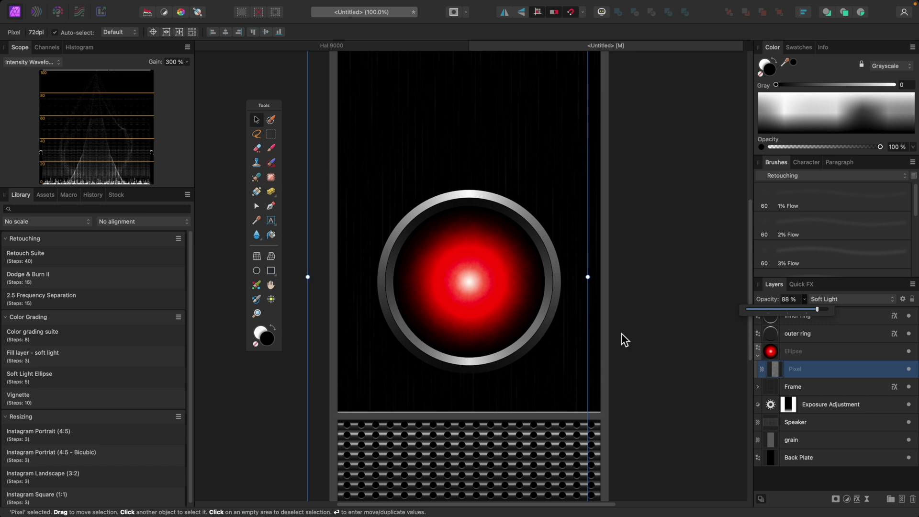
pyautogui.click(666, 318)
pyautogui.press('super+0')
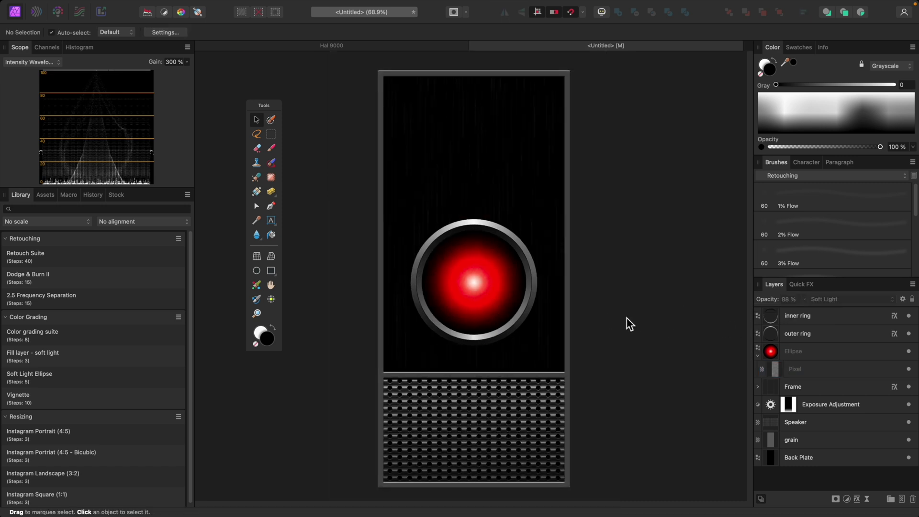
# - Select the red ellipse layer and open the stock image browser with Pixabay as the source
pyautogui.press('super+equal')
pyautogui.press('super+equal')
pyautogui.click(851, 359)
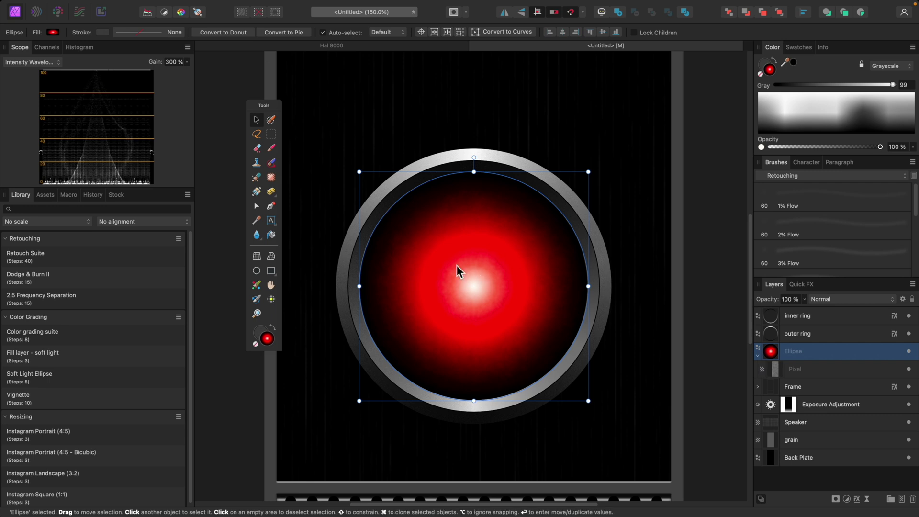
pyautogui.click(119, 195)
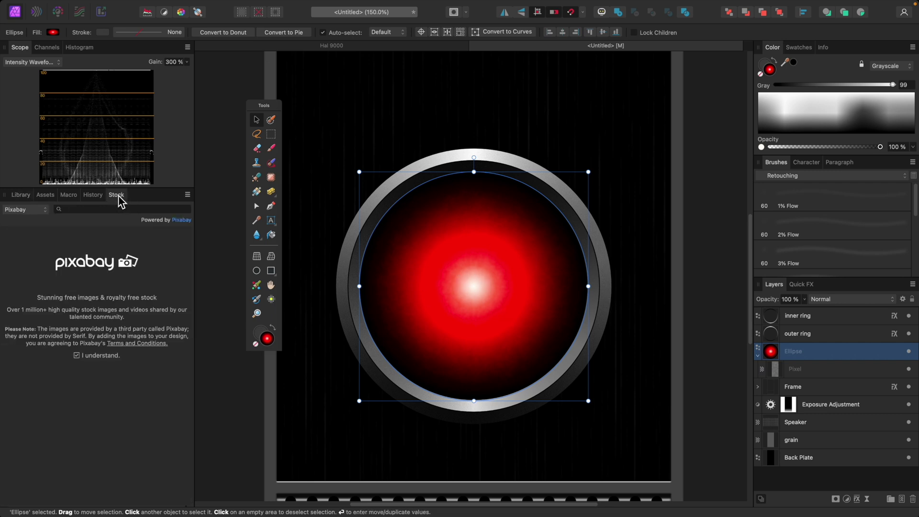
pyautogui.click(308, 6)
pyautogui.moveTo(337, 7)
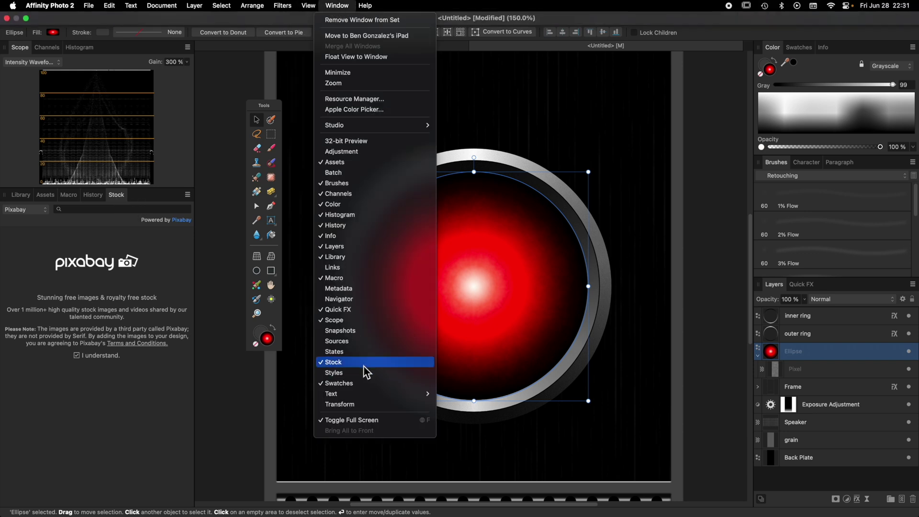
pyautogui.click(153, 202)
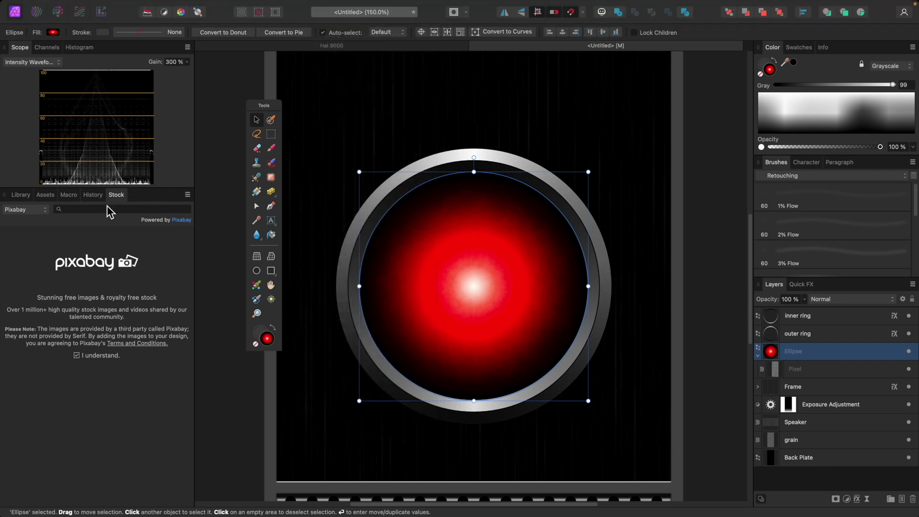
pyautogui.click(43, 211)
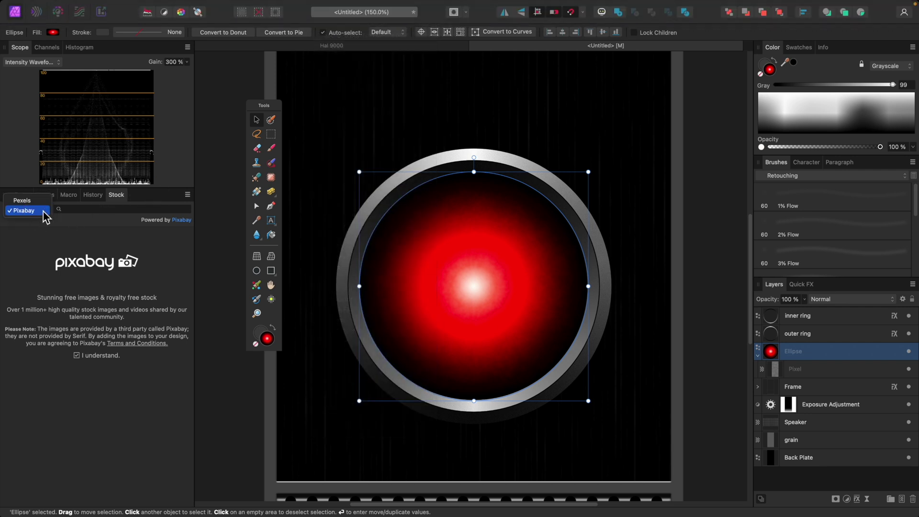
pyautogui.click(38, 213)
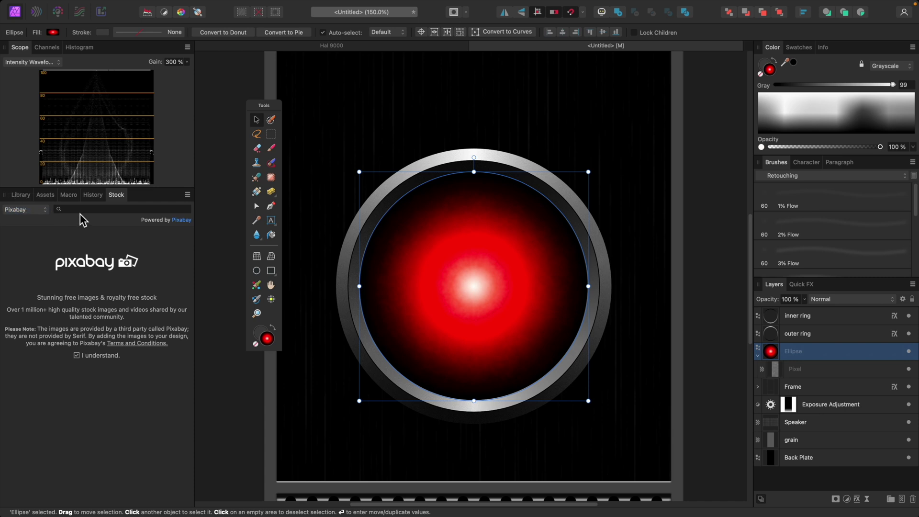
# - Search the stock images for "scratches" and place the grey scratched-metal photo in the document
pyautogui.click(80, 210)
pyautogui.write('scratches')
pyautogui.press('Return')
pyautogui.scroll(-2, 163, 327)
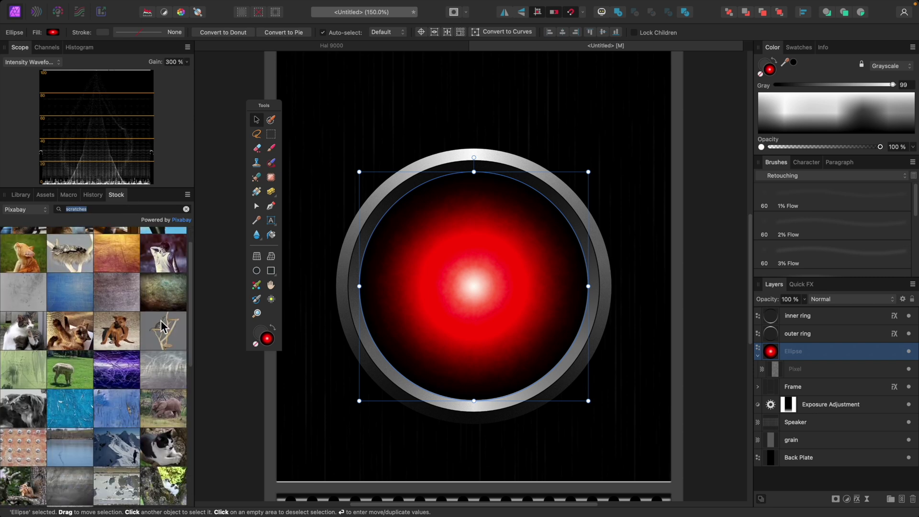
pyautogui.scroll(-8, 161, 322)
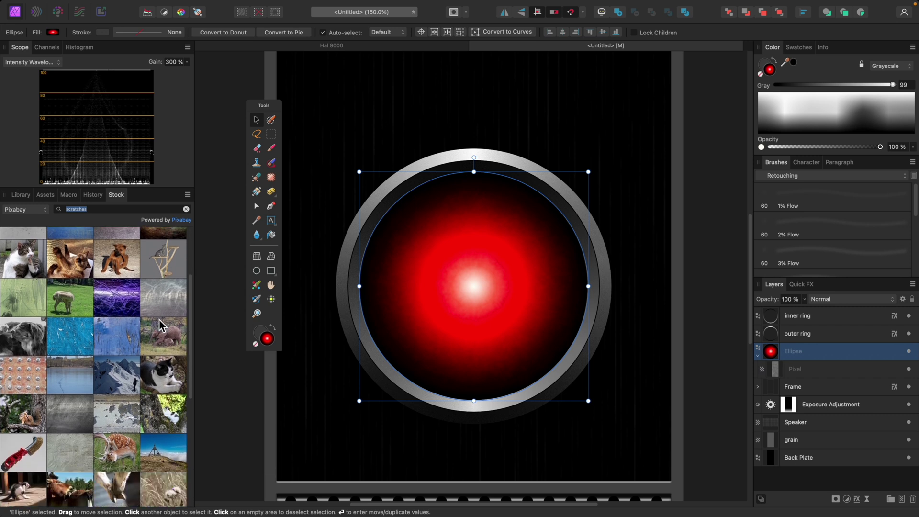
pyautogui.scroll(-4, 159, 319)
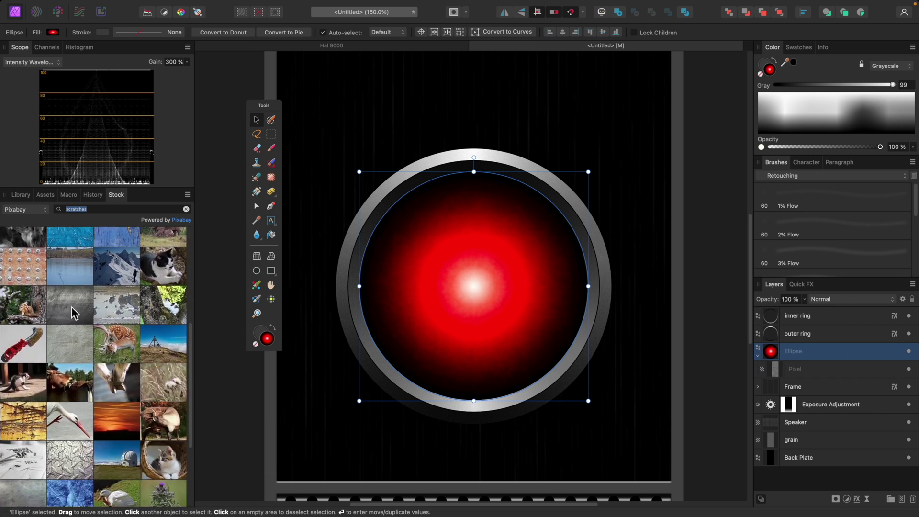
pyautogui.moveTo(72, 308); pyautogui.dragTo(493, 261)
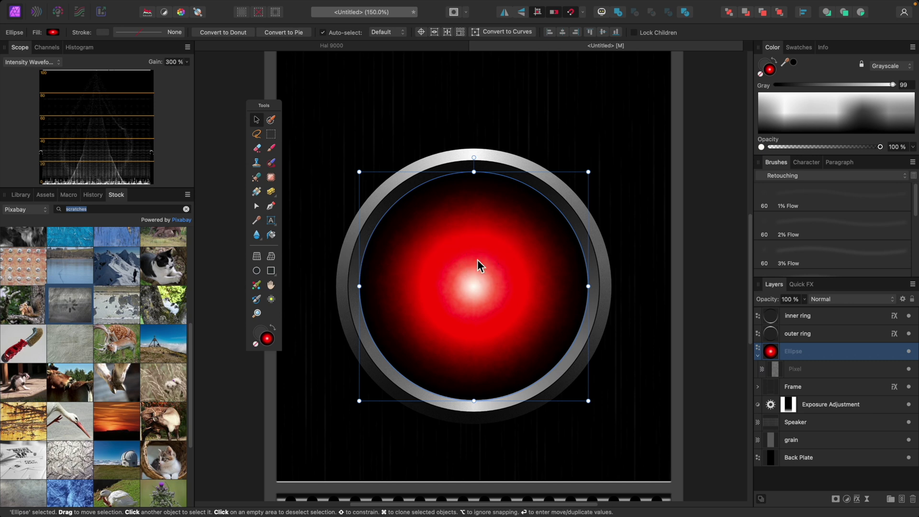
# - Scale the scratched-metal image down to 48% and move it over the panel
pyautogui.press('super+minus')
pyautogui.press('super+minus')
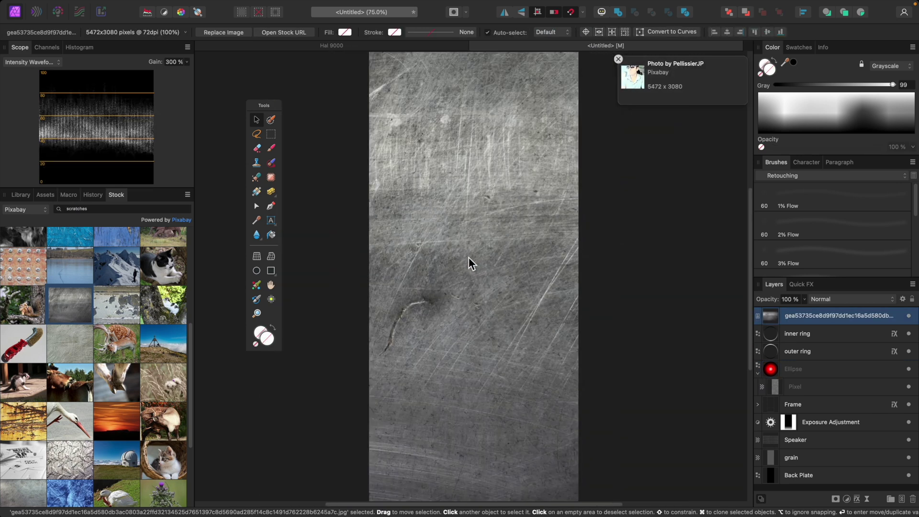
pyautogui.press('super+minus')
pyautogui.press('super+minus')
pyautogui.press('b')
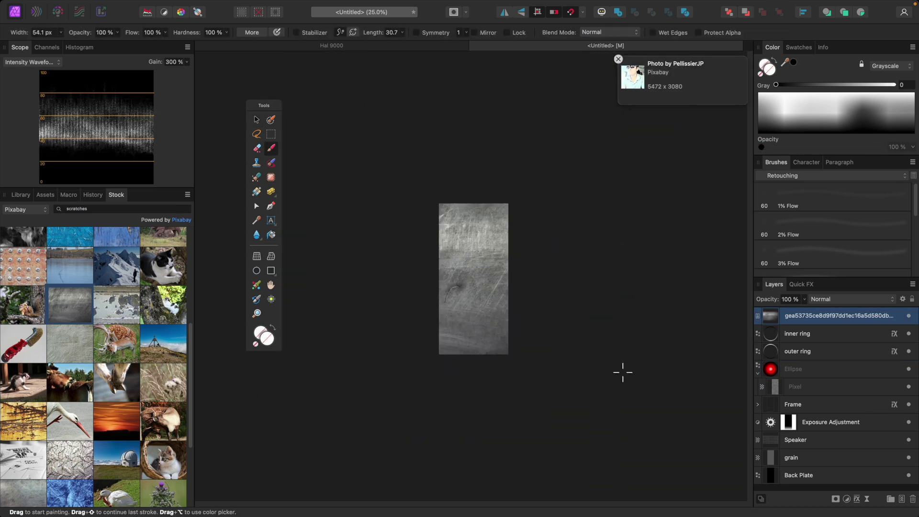
pyautogui.click(255, 121)
pyautogui.click(20, 195)
pyautogui.moveTo(639, 367); pyautogui.dragTo(465, 287)
pyautogui.moveTo(418, 239); pyautogui.dragTo(495, 295)
# - Reposition the scratched-metal image so its area of dense diagonal scratches covers the lens
pyautogui.press('super+plus')
pyautogui.press('super+plus')
pyautogui.press('super+plus')
pyautogui.press('super+plus')
pyautogui.scroll(-2, 550, 294)
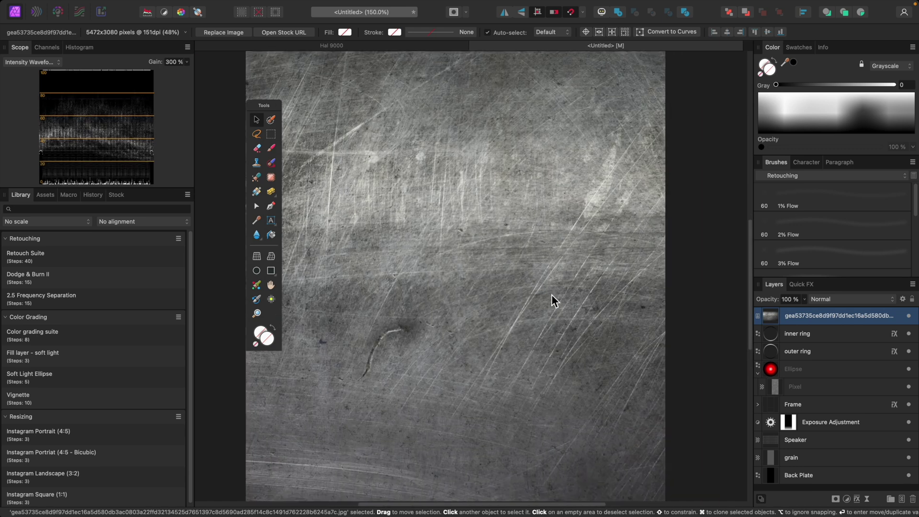
pyautogui.press('super+minus')
pyautogui.moveTo(543, 301); pyautogui.dragTo(391, 276)
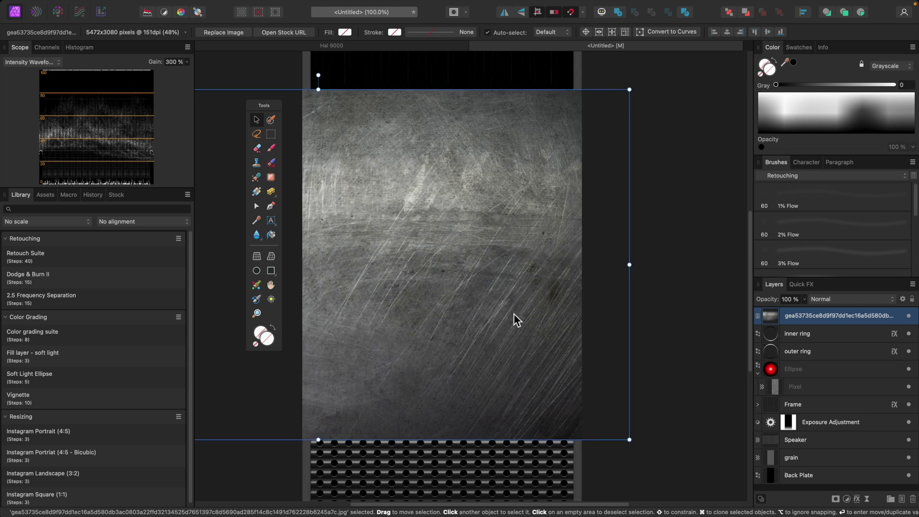
# - Clip the scratched-metal image inside the red ellipse and set its blend mode to Soft Light
pyautogui.click(822, 317)
pyautogui.moveTo(823, 317); pyautogui.dragTo(828, 374)
pyautogui.click(831, 299)
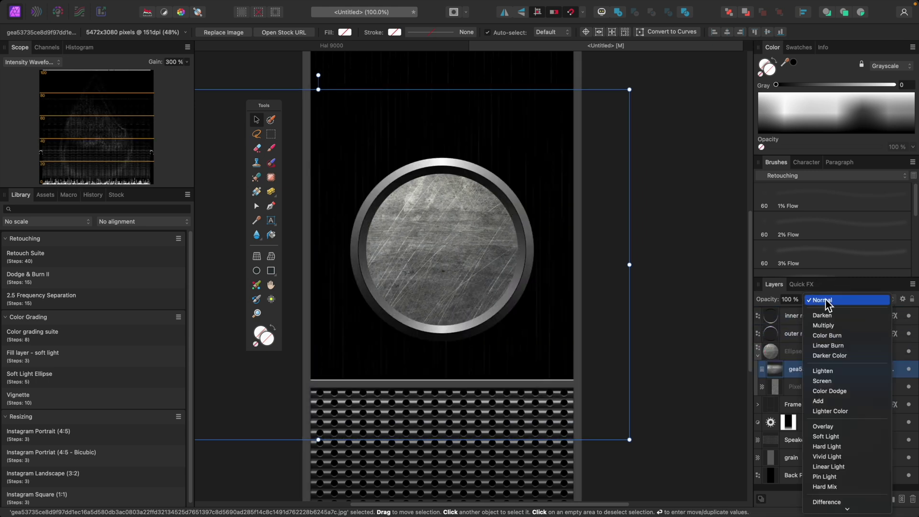
pyautogui.click(843, 436)
# - In the scratch image's blend ranges, lower the source layer's dark end almost to zero and move the light node to 36% in, 100% out
pyautogui.press('super+3')
pyautogui.press('super+plus')
pyautogui.hscroll(-5, 622, 357)
pyautogui.scroll(2, 622, 357)
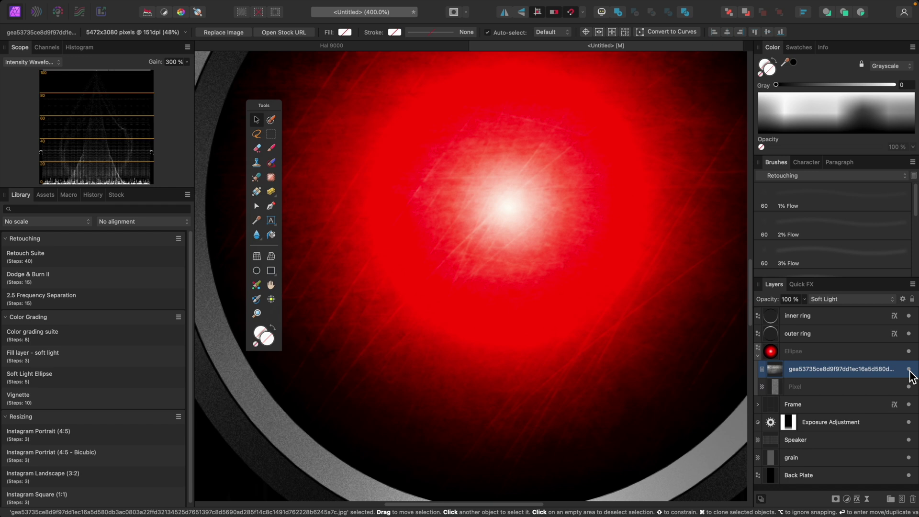
pyautogui.press('super+minus')
pyautogui.press('super+minus')
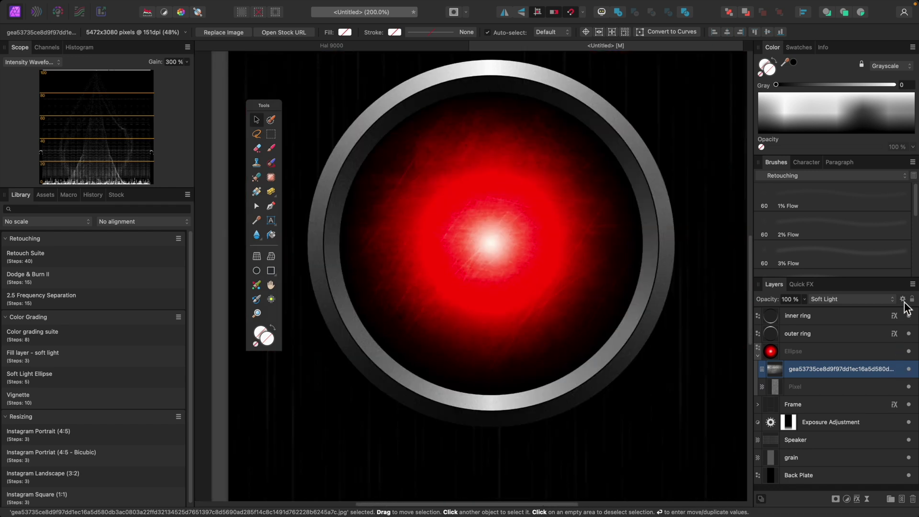
pyautogui.click(903, 299)
pyautogui.moveTo(46, 246); pyautogui.dragTo(71, 362)
pyautogui.moveTo(159, 248); pyautogui.dragTo(88, 245)
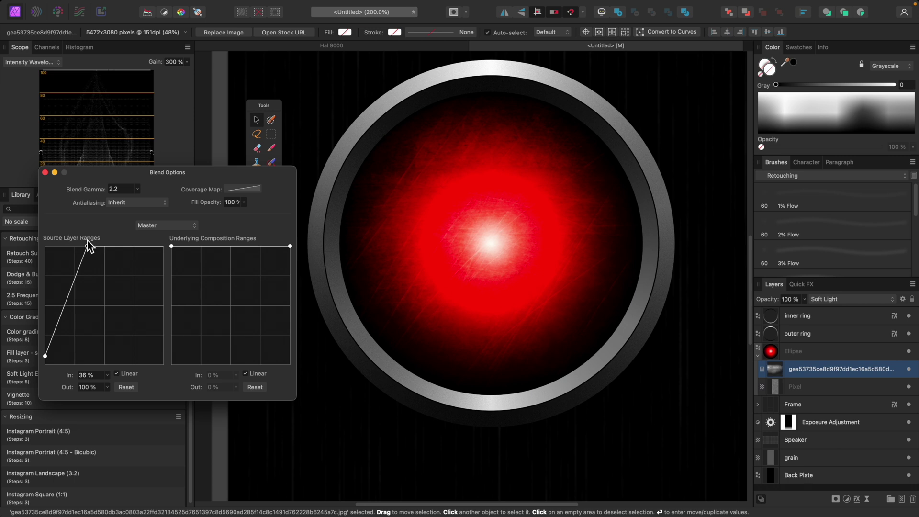
# - Lower the scratch image's opacity to 58%
pyautogui.click(804, 299)
pyautogui.moveTo(806, 310); pyautogui.dragTo(770, 311)
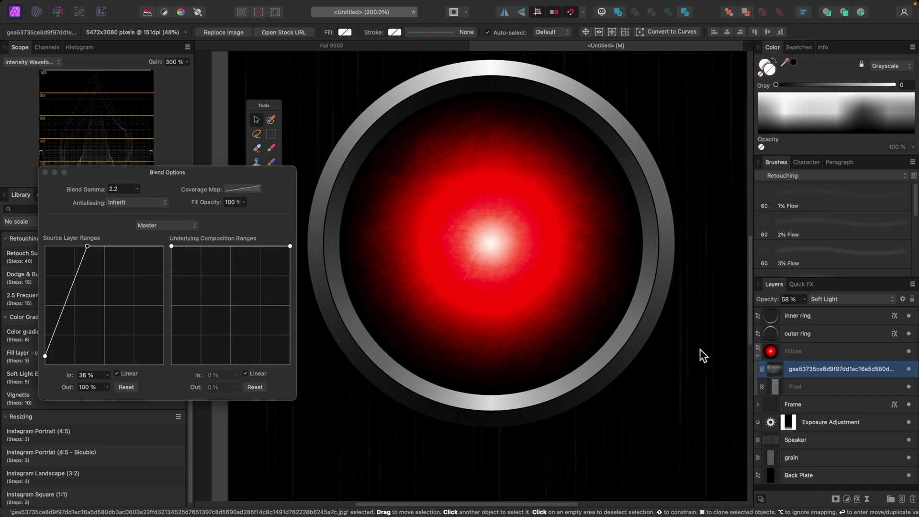
pyautogui.press('super+1')
pyautogui.press('super+2')
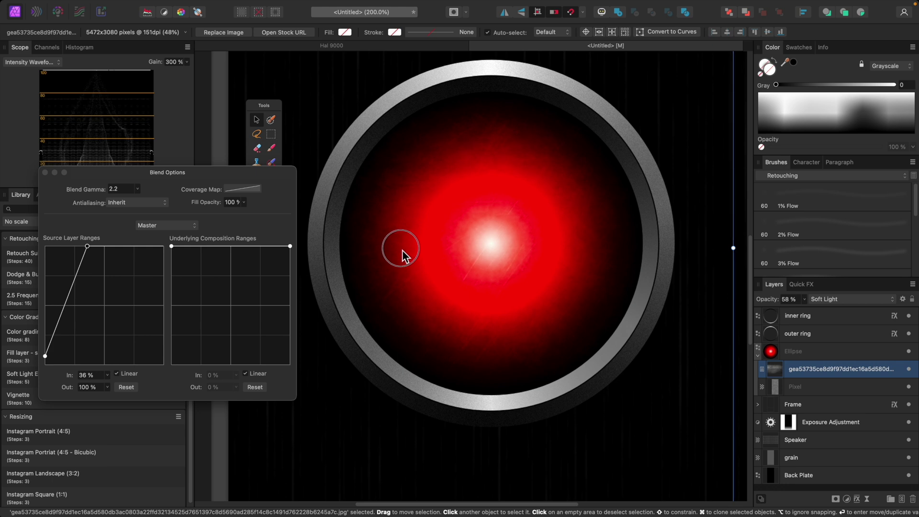
# - In the scratch image's source layer range, set the dark end to 0% out and the light node to 38% in, 100% out
pyautogui.click(47, 354)
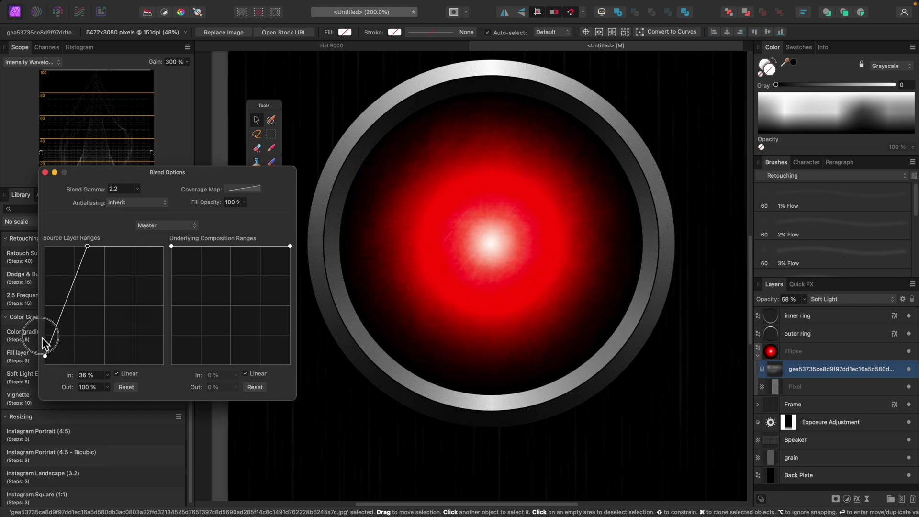
pyautogui.moveTo(45, 355); pyautogui.dragTo(35, 379)
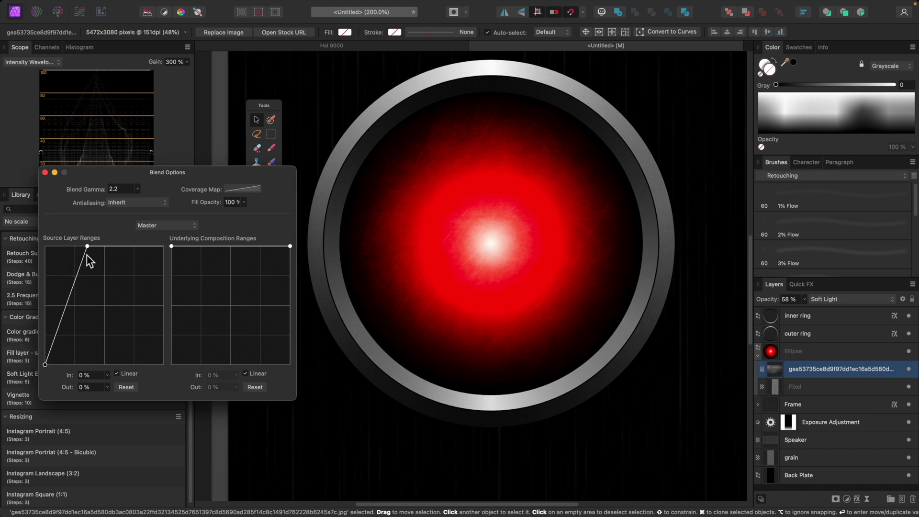
pyautogui.moveTo(88, 248)
pyautogui.mouseDown()
pyautogui.moveTo(76, 249)
pyautogui.moveTo(91, 247)
pyautogui.mouseUp()
pyautogui.moveTo(171, 246); pyautogui.dragTo(170, 309)
pyautogui.moveTo(168, 268); pyautogui.dragTo(165, 241)
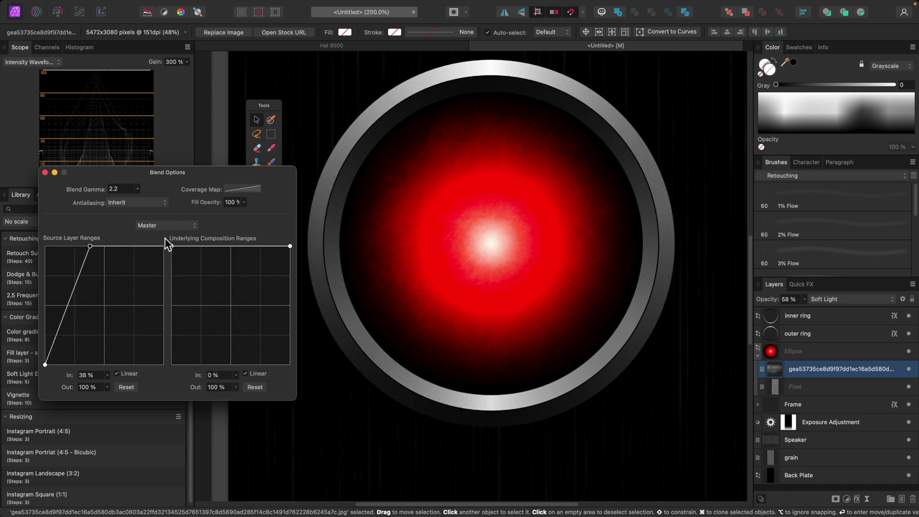
pyautogui.click(45, 173)
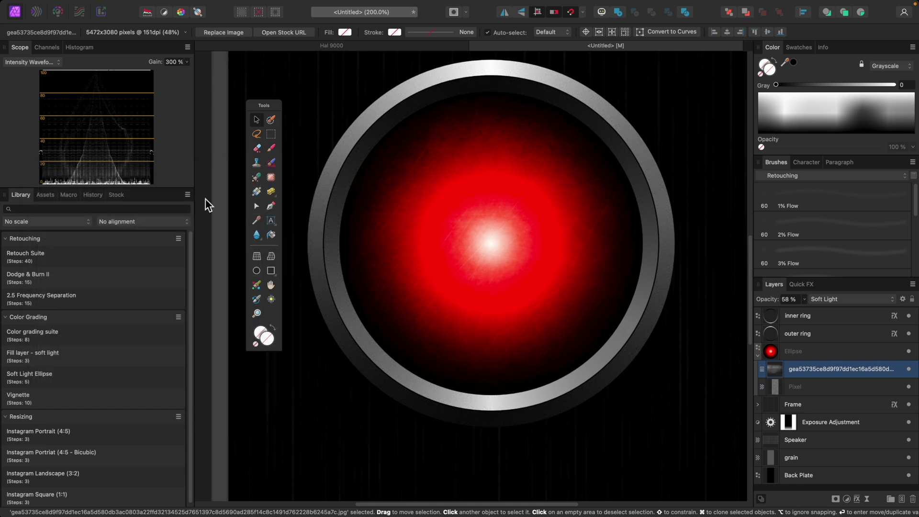
# - Try the Linear Light blend mode on the scratch image at 25% opacity
pyautogui.scroll(-2, 578, 290)
pyautogui.scroll(5, 540, 306)
pyautogui.scroll(-2, 604, 330)
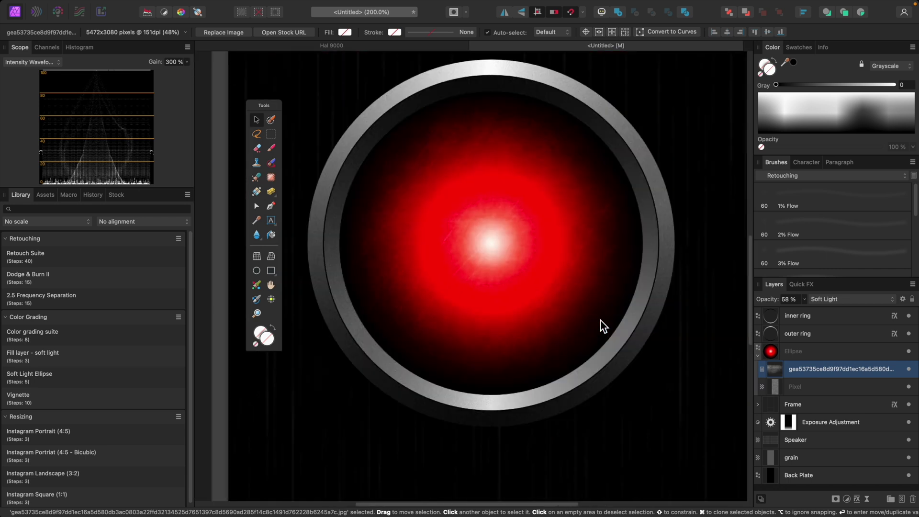
pyautogui.click(829, 298)
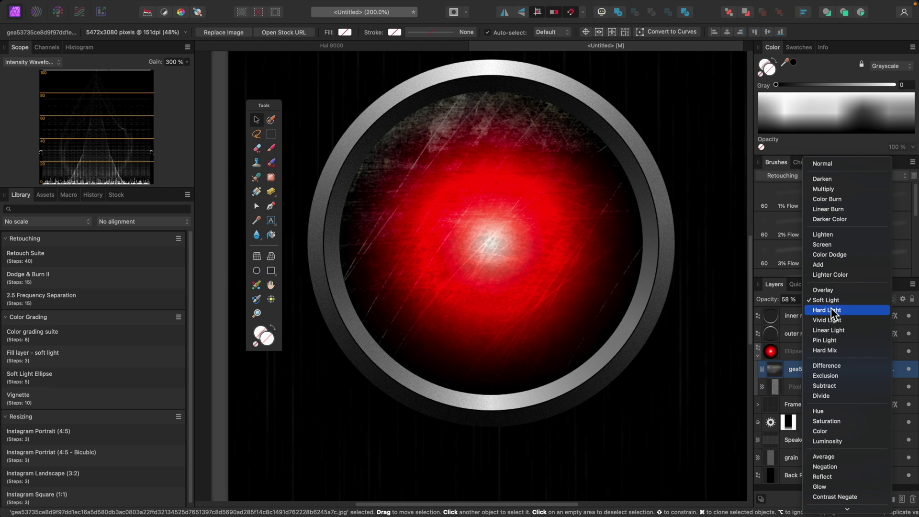
pyautogui.click(841, 331)
pyautogui.click(805, 300)
pyautogui.moveTo(806, 310); pyautogui.dragTo(774, 312)
pyautogui.moveTo(778, 312); pyautogui.dragTo(779, 312)
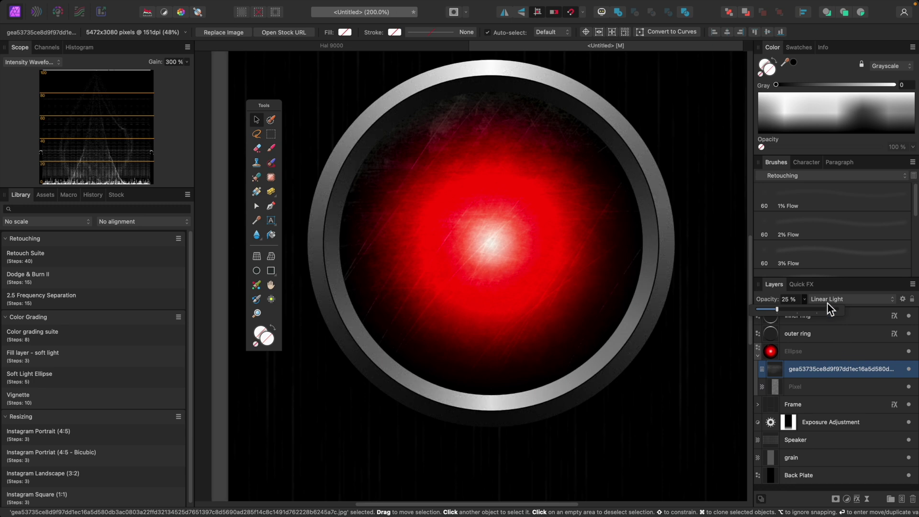
# - Set the scratch image's blend mode to Overlay and its opacity to 39%
pyautogui.click(827, 302)
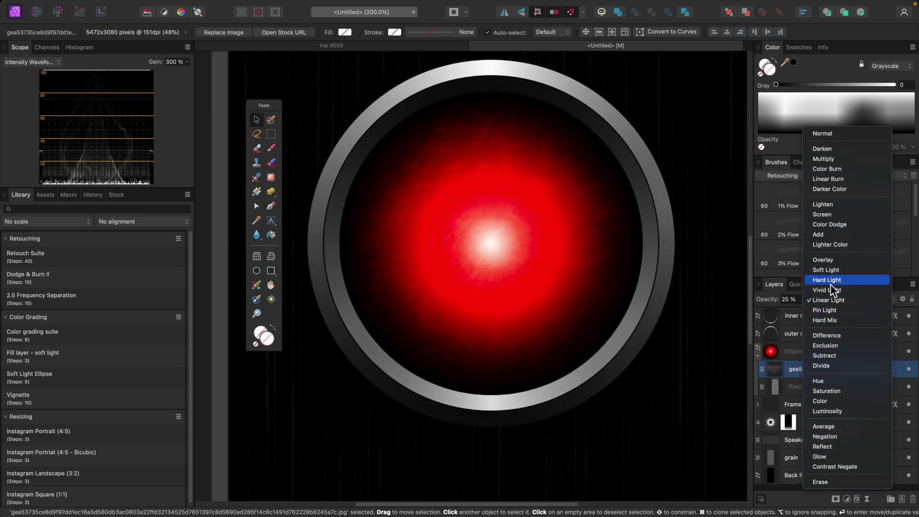
pyautogui.click(827, 260)
pyautogui.click(805, 300)
pyautogui.moveTo(829, 313)
pyautogui.mouseDown()
pyautogui.moveTo(876, 312)
pyautogui.moveTo(843, 312)
pyautogui.mouseUp()
pyautogui.press('super+1')
pyautogui.click(804, 300)
pyautogui.moveTo(805, 310); pyautogui.dragTo(775, 310)
pyautogui.press('super+minus')
pyautogui.press('super+0')
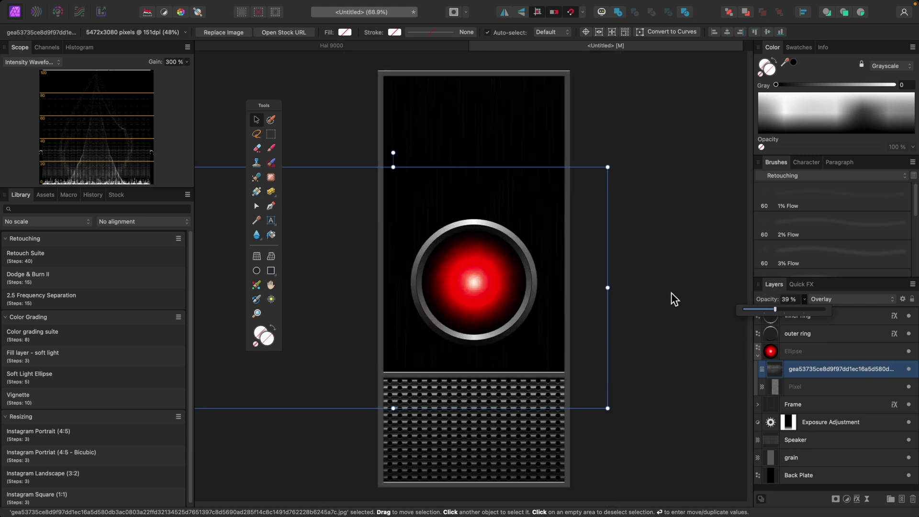
# - Rasterize and trim the scratch image layer clipped inside the red ellipse
pyautogui.click(758, 356)
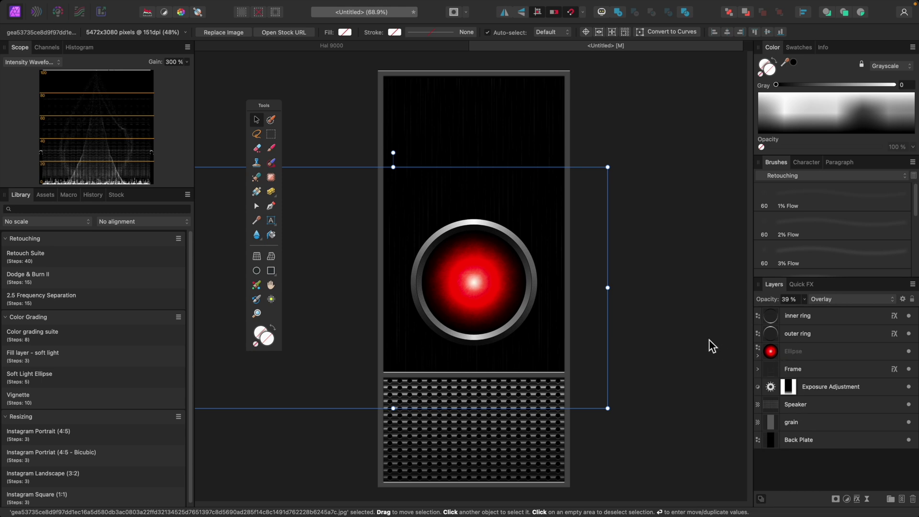
pyautogui.click(758, 356)
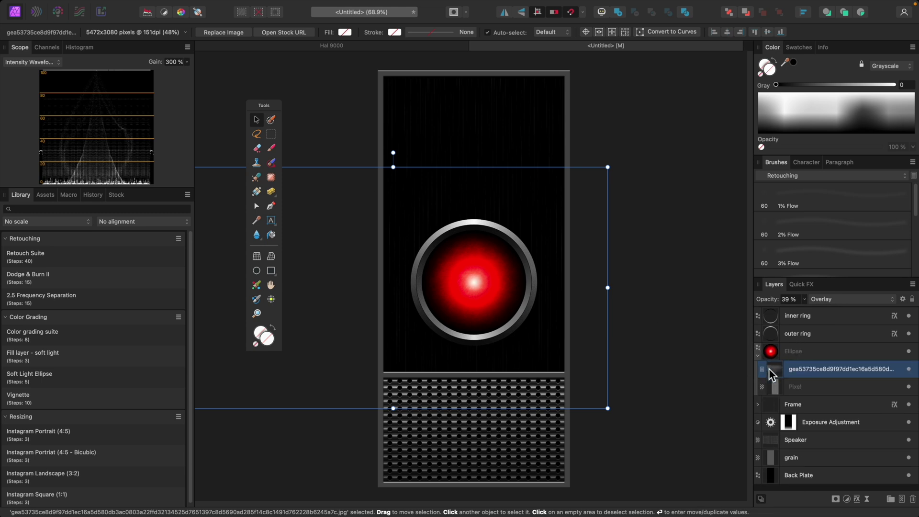
pyautogui.rightClick(819, 367)
pyautogui.scroll(-2, 844, 452)
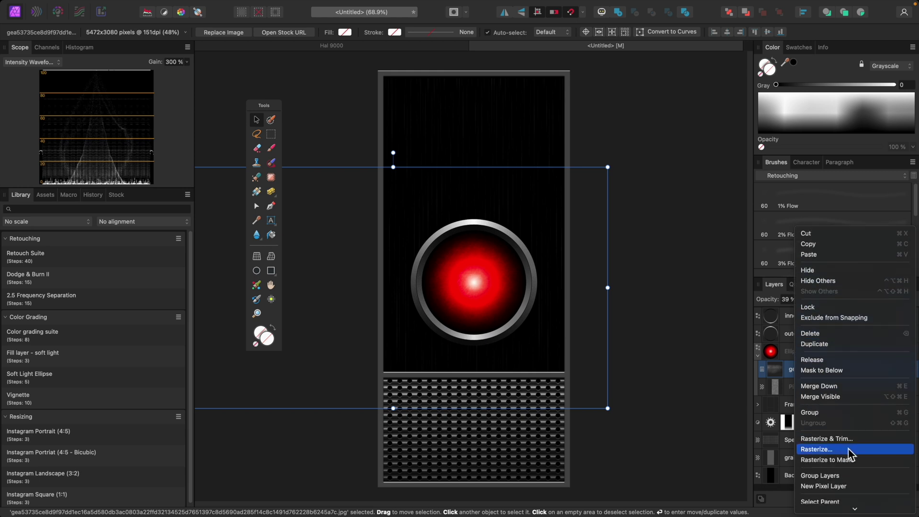
pyautogui.click(849, 439)
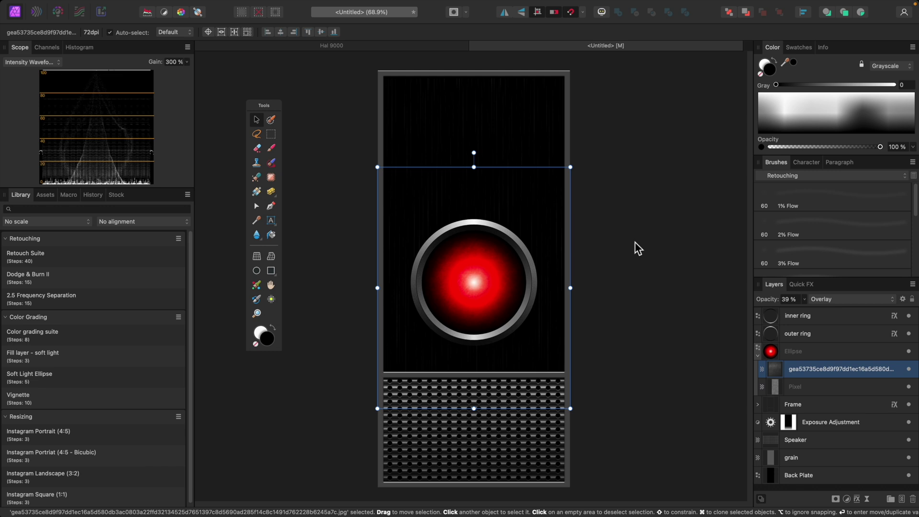
# - Rasterize and trim the Pixel noise layer inside the red ellipse
pyautogui.click(840, 386)
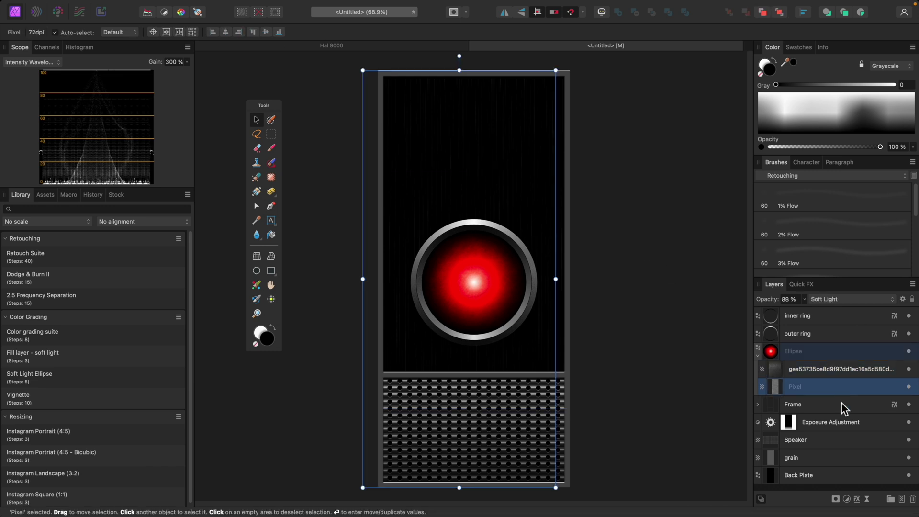
pyautogui.rightClick(835, 391)
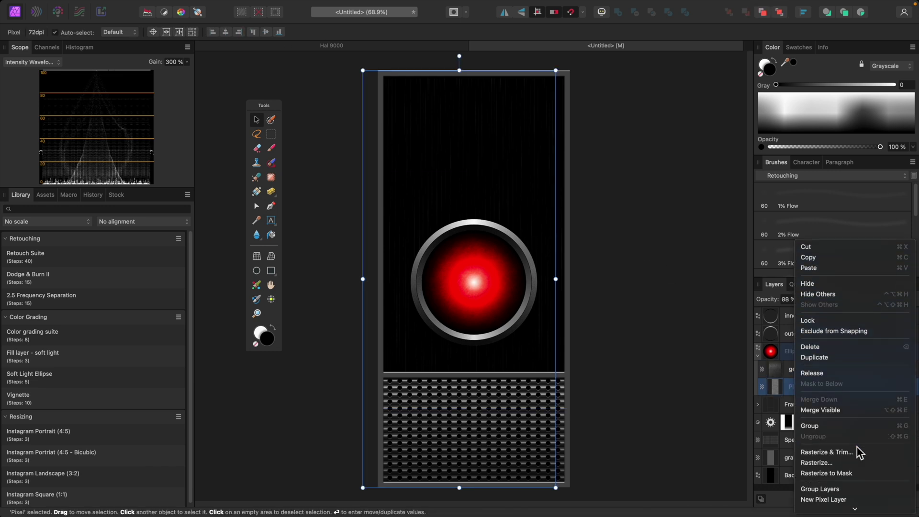
pyautogui.click(852, 424)
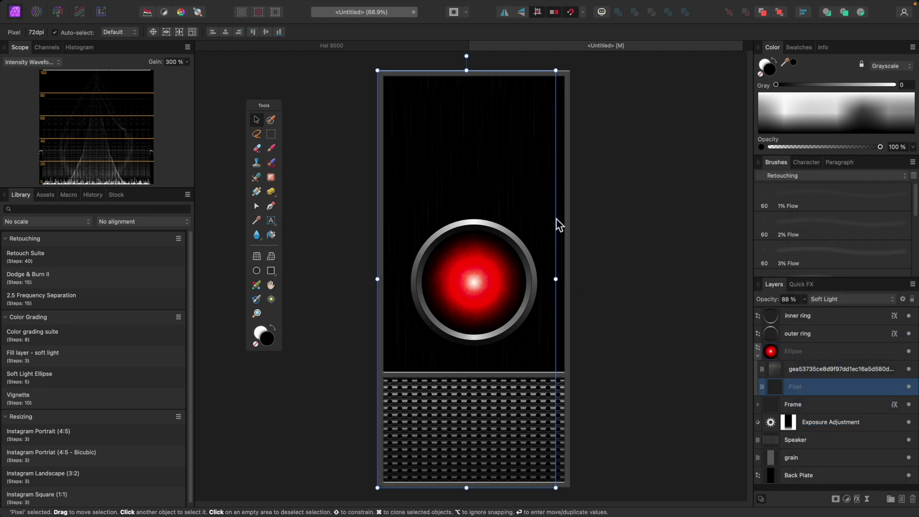
# - Enlarge the inner ring slightly from its center to close the thin gap to the outer ring
pyautogui.press('super+1')
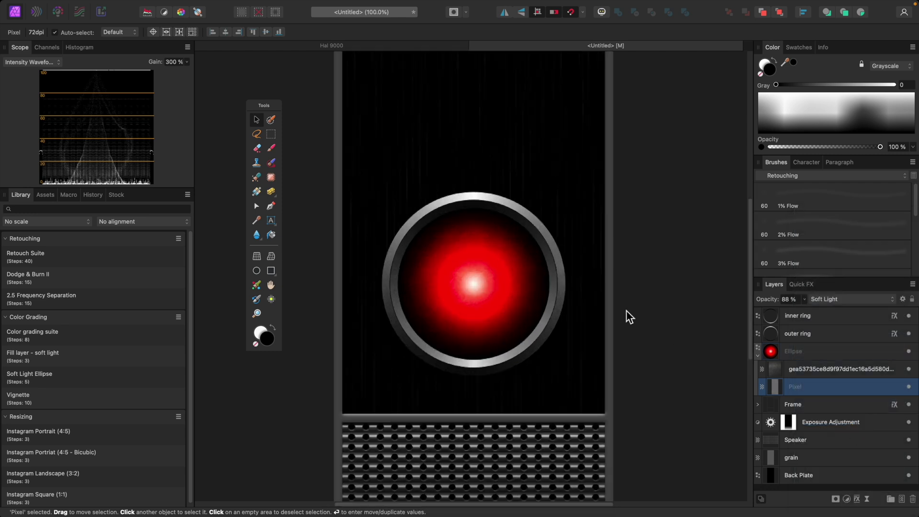
pyautogui.press('super+2')
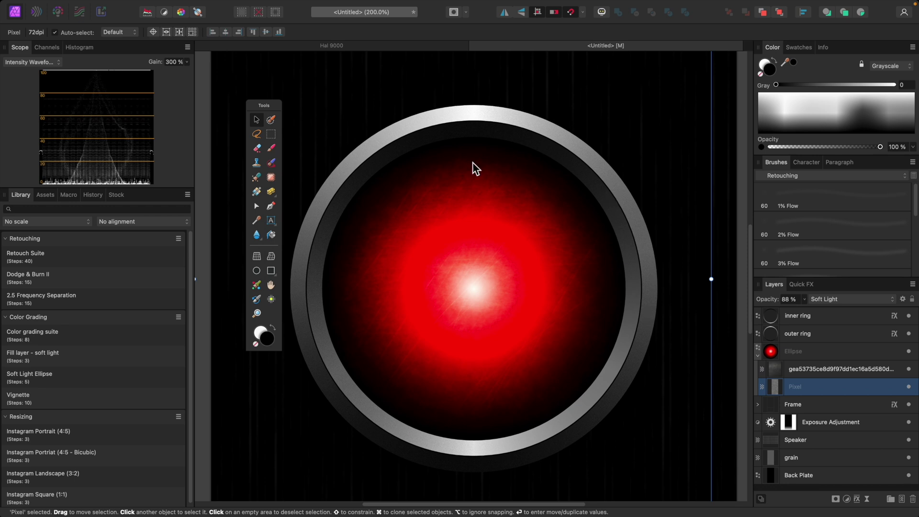
pyautogui.press('super+plus')
pyautogui.hscroll(2, 675, 183)
pyautogui.scroll(1, 676, 183)
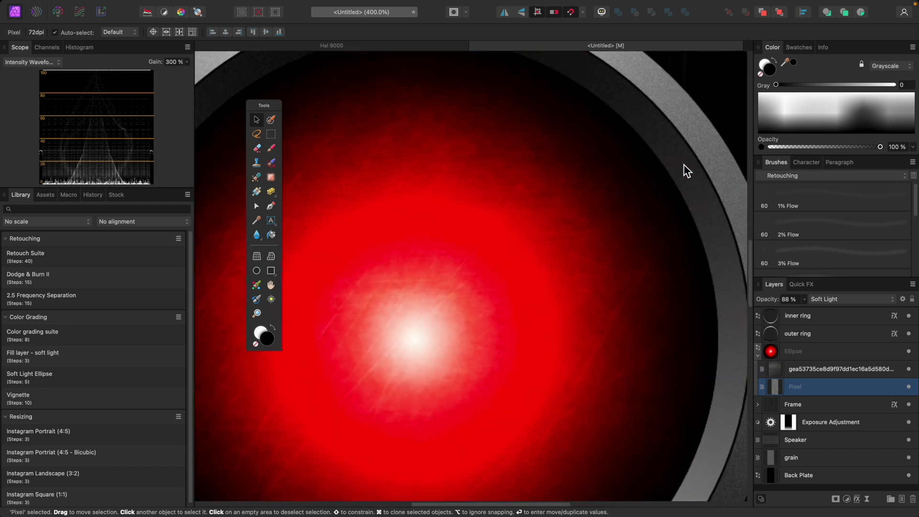
pyautogui.click(814, 323)
pyautogui.press('super+2')
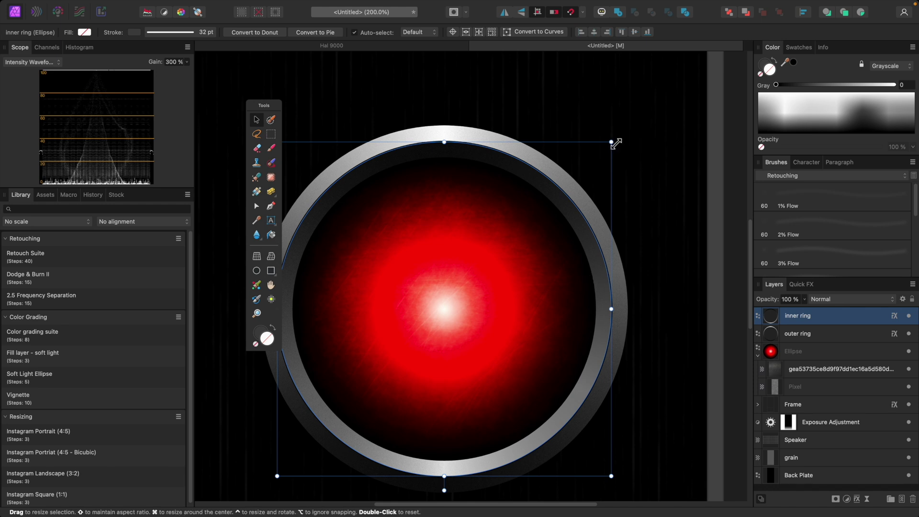
pyautogui.moveTo(616, 144); pyautogui.dragTo(618, 142)
pyautogui.click(671, 153)
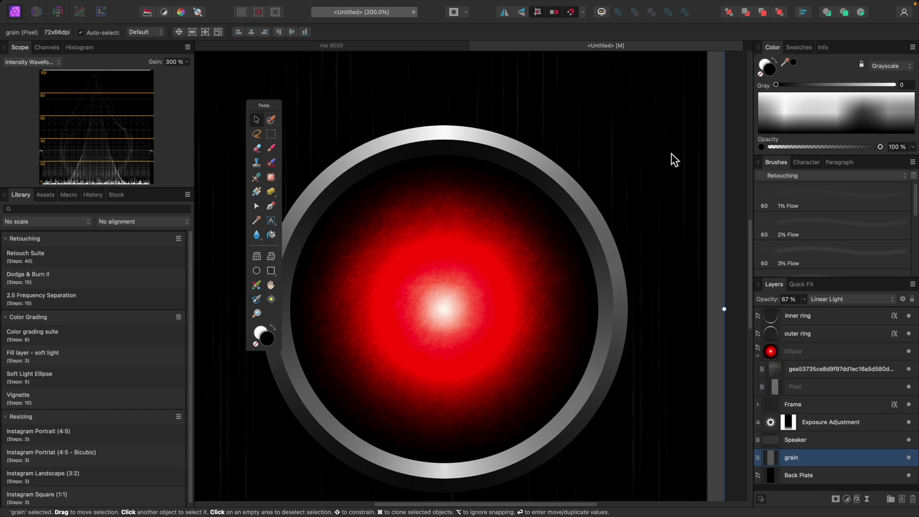
# - Duplicate the inner ring and give the copy a solid white stroke with lightness 100
pyautogui.click(814, 335)
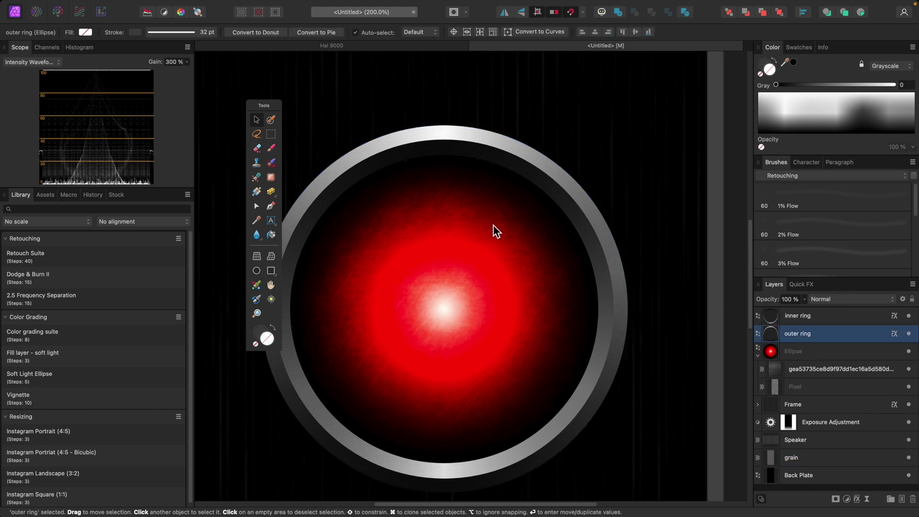
pyautogui.hscroll(-2, 493, 225)
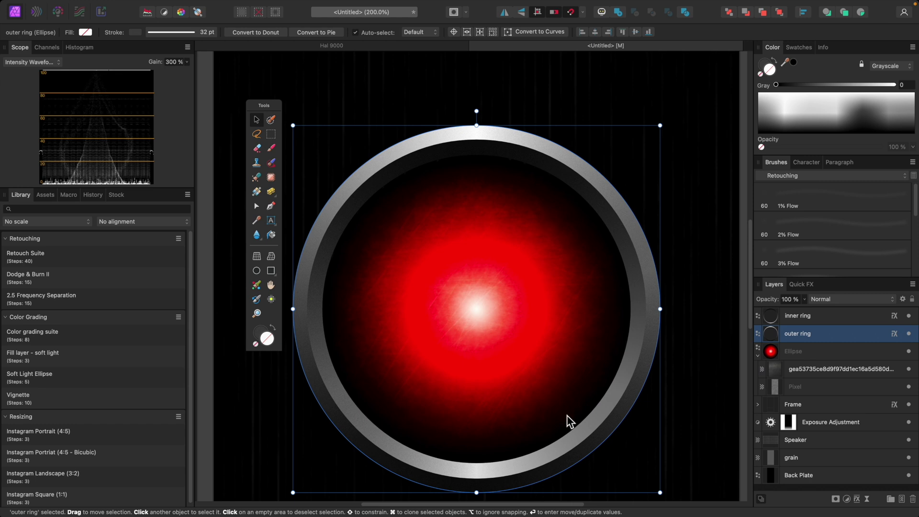
pyautogui.click(820, 317)
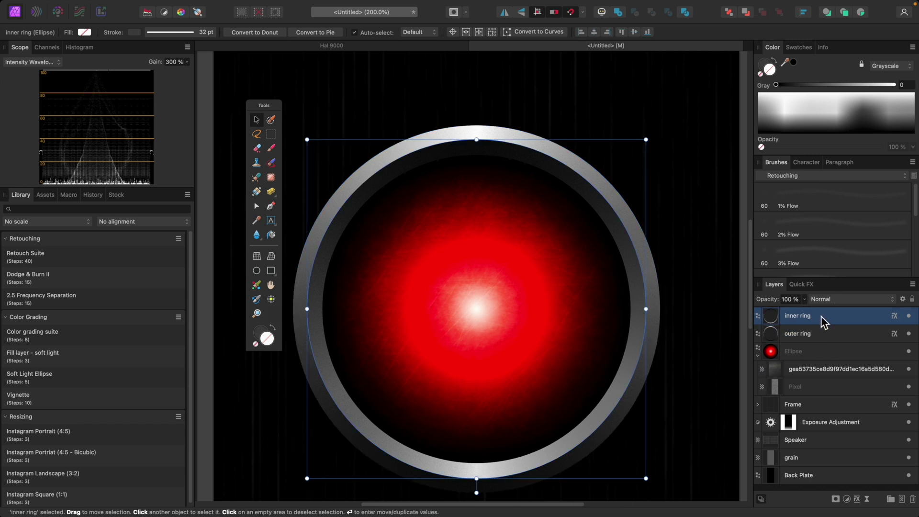
pyautogui.press('super+j')
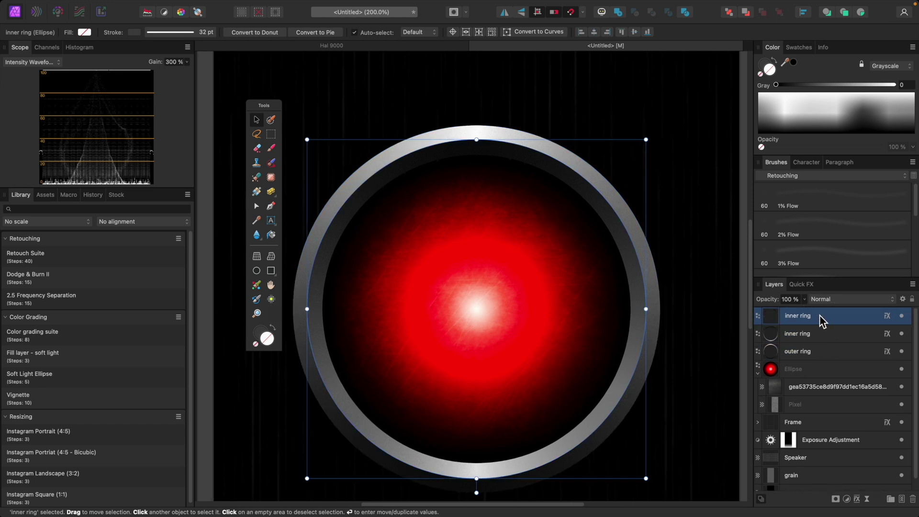
pyautogui.click(134, 33)
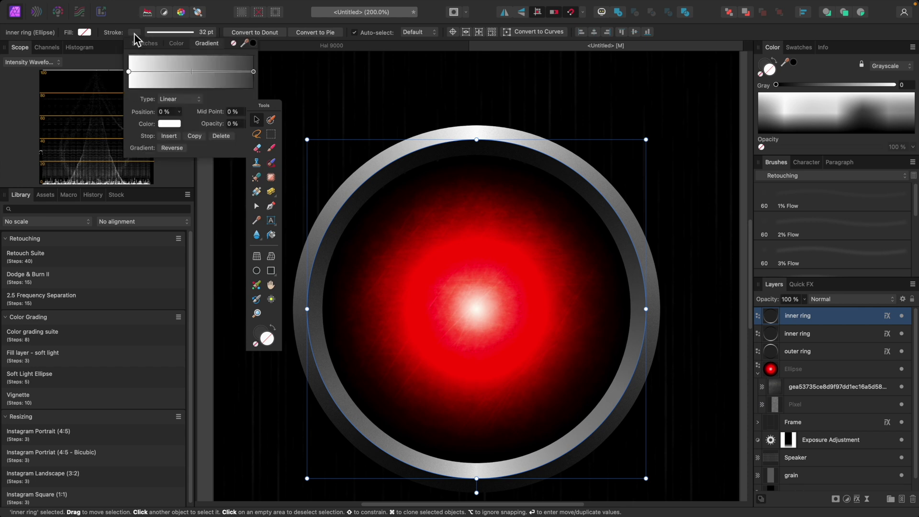
pyautogui.click(176, 44)
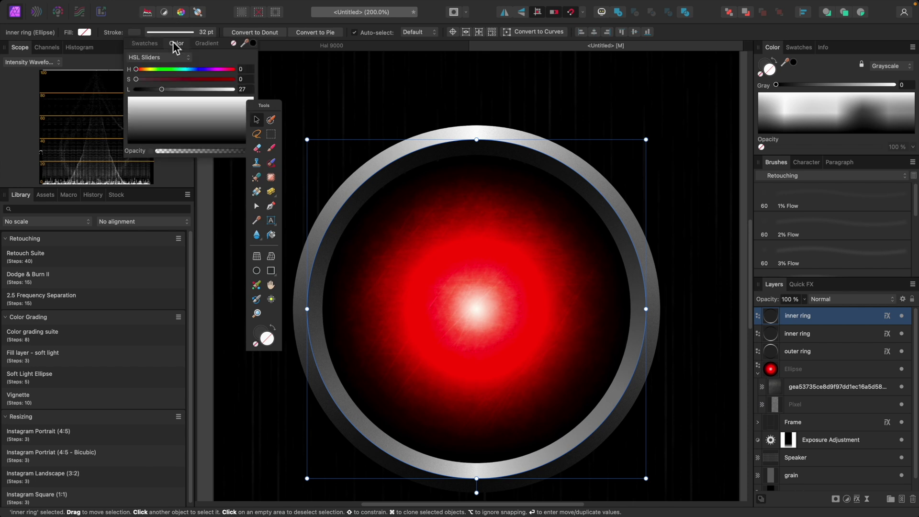
pyautogui.moveTo(164, 89); pyautogui.dragTo(265, 91)
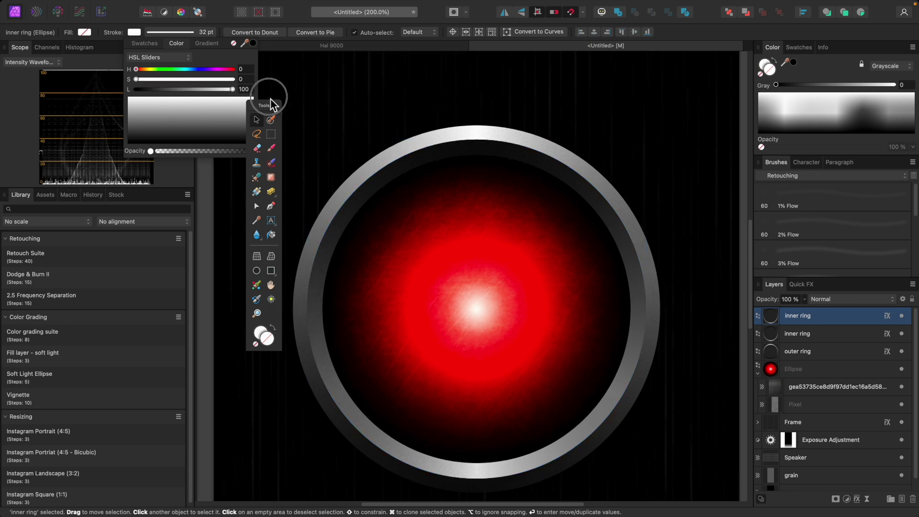
pyautogui.click(134, 32)
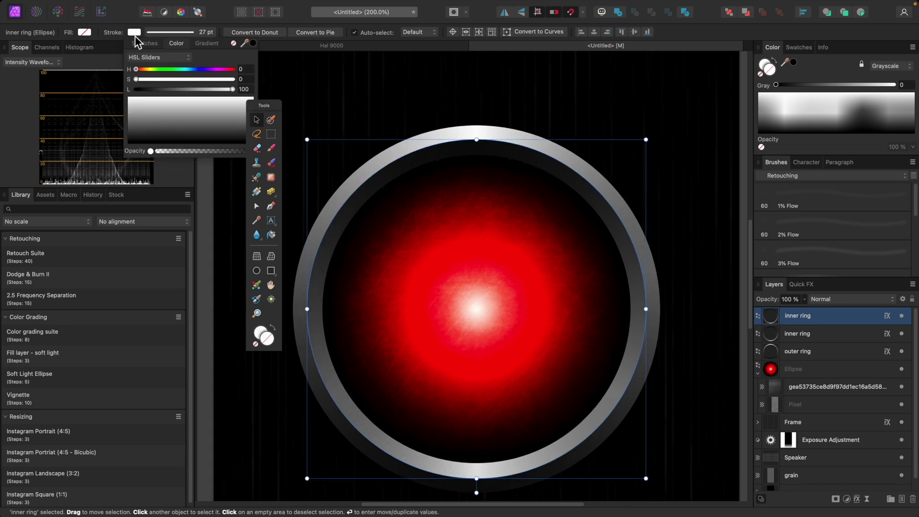
# - Turn off the Gradient Overlay effect on the duplicated ring and reduce its stroke width to 0.9 pt
pyautogui.click(808, 284)
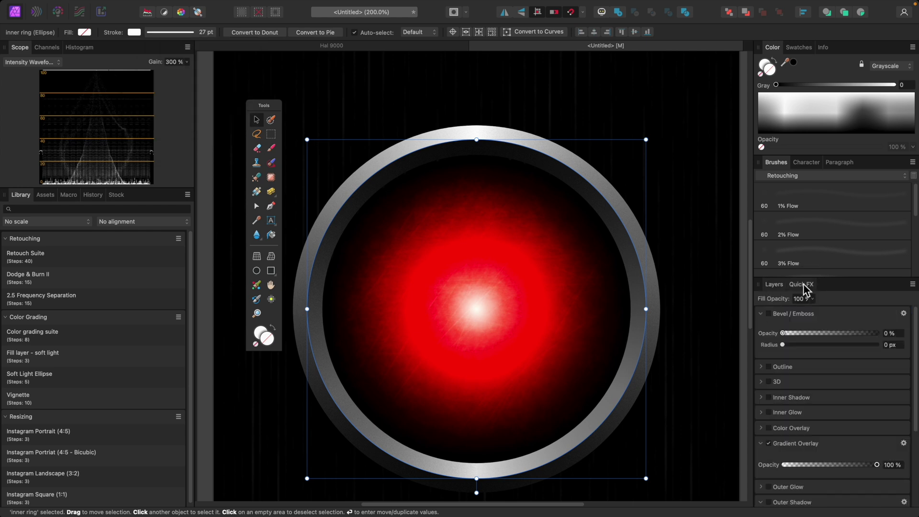
pyautogui.click(769, 443)
pyautogui.click(163, 36)
pyautogui.moveTo(185, 67); pyautogui.dragTo(154, 67)
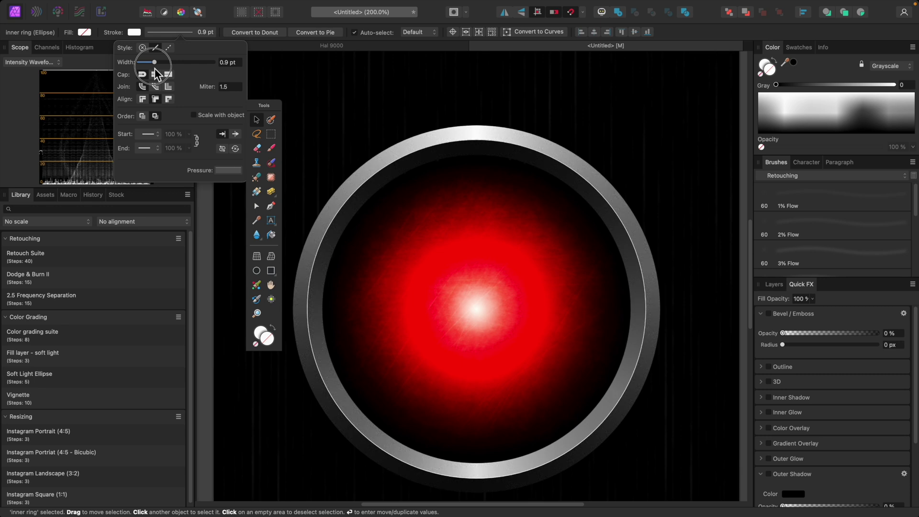
pyautogui.click(429, 181)
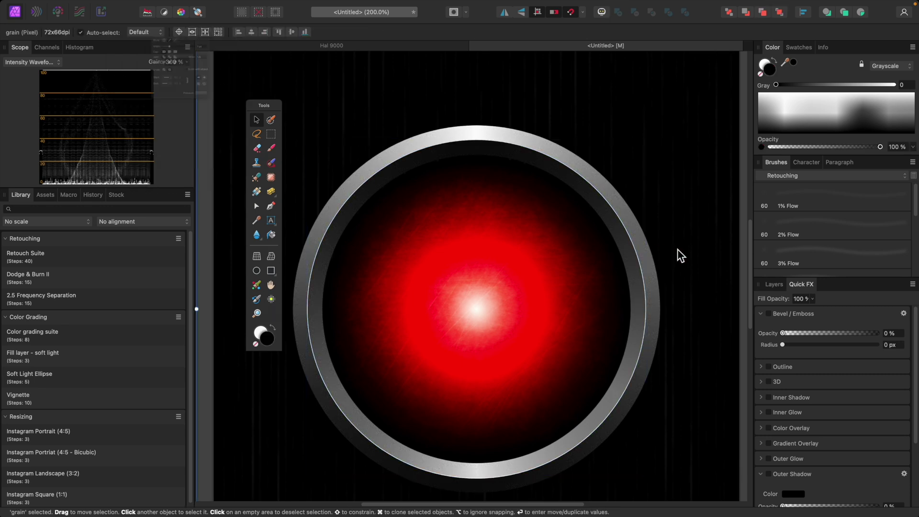
pyautogui.press('super+minus')
pyautogui.press('super+minus')
pyautogui.press('super+plus')
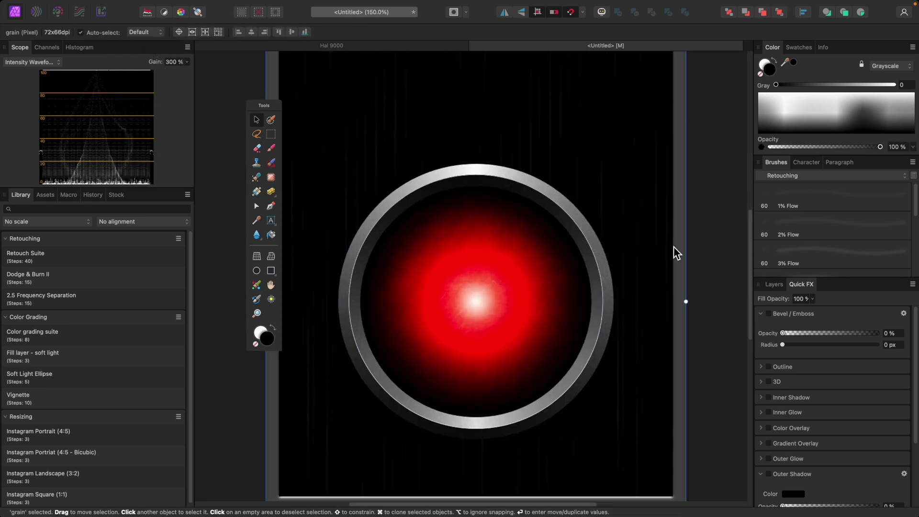
# - Examine the metal rings and their thin highlight up close and against the whole panel
pyautogui.press('super+0')
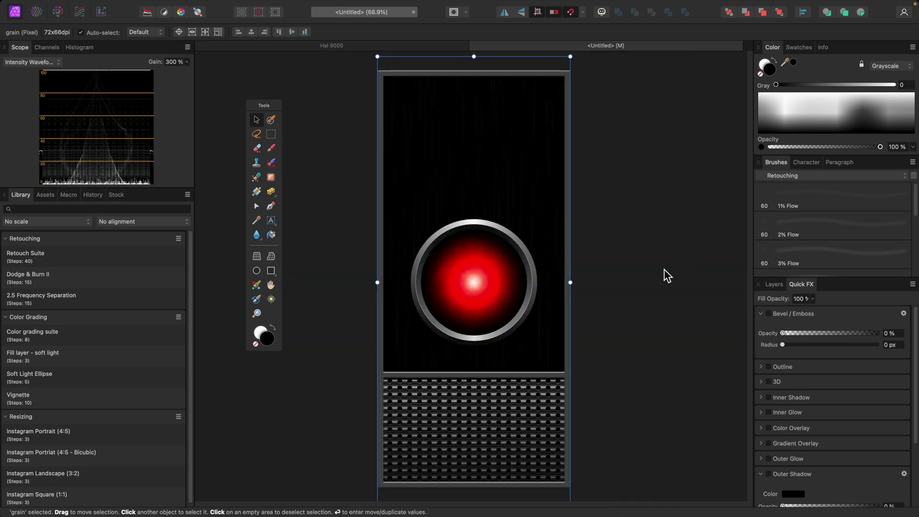
pyautogui.press('super+plus')
pyautogui.press('super+plus')
pyautogui.press('super+plus')
pyautogui.press('super+plus')
pyautogui.press('super+plus')
pyautogui.press('super+plus')
pyautogui.hscroll(6, 655, 255)
pyautogui.hscroll(6, 652, 255)
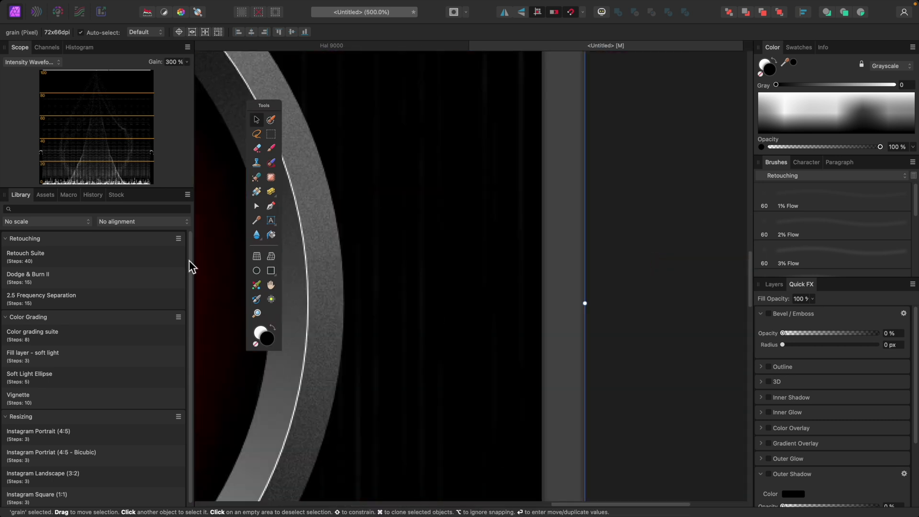
pyautogui.hscroll(-8, 446, 370)
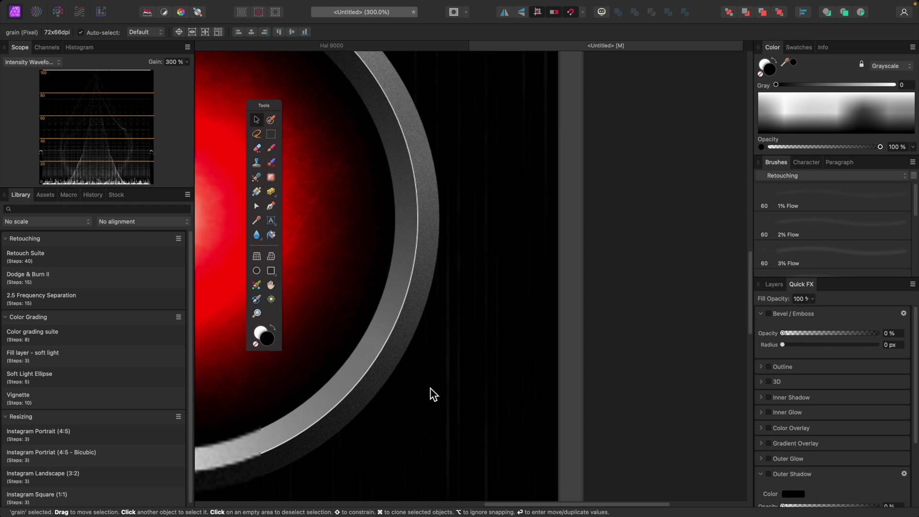
pyautogui.press('super+minus')
pyautogui.press('super+minus')
pyautogui.press('super+0')
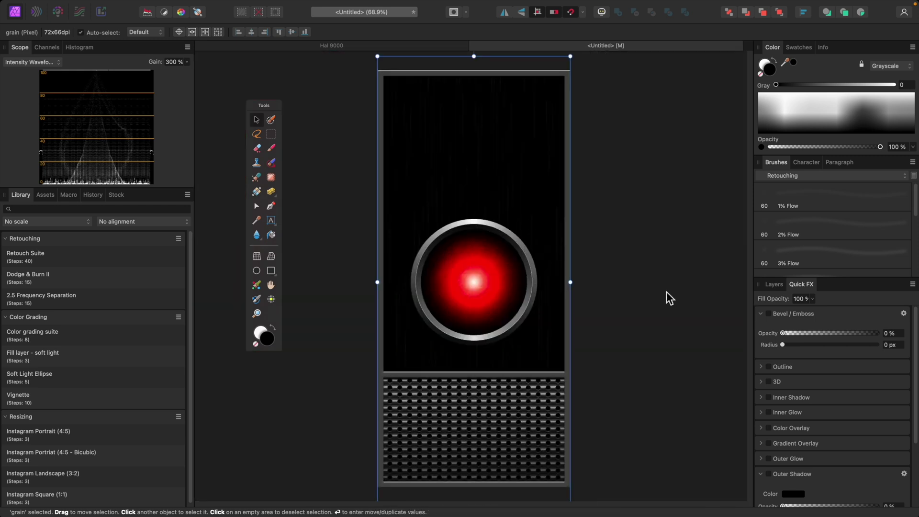
pyautogui.press('super+2')
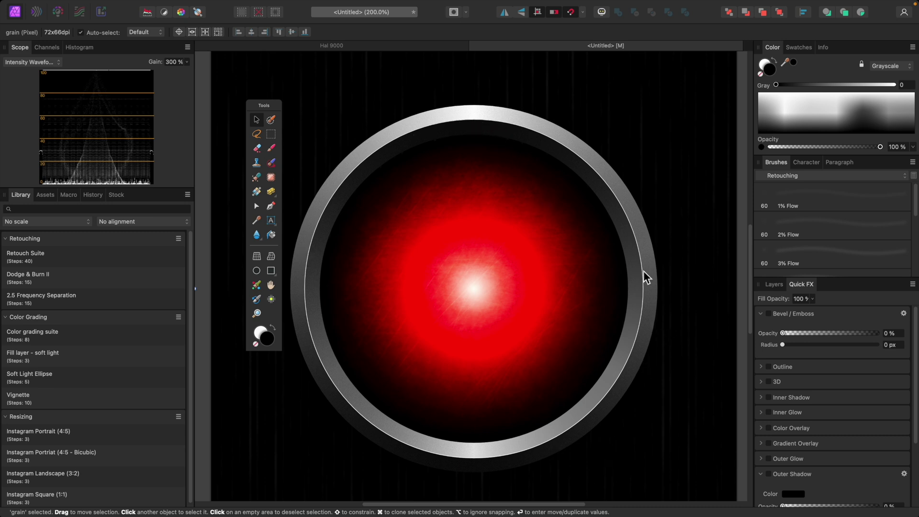
# - Rename the topmost inner ring layer, the thin white copy, to "edge"
pyautogui.click(774, 284)
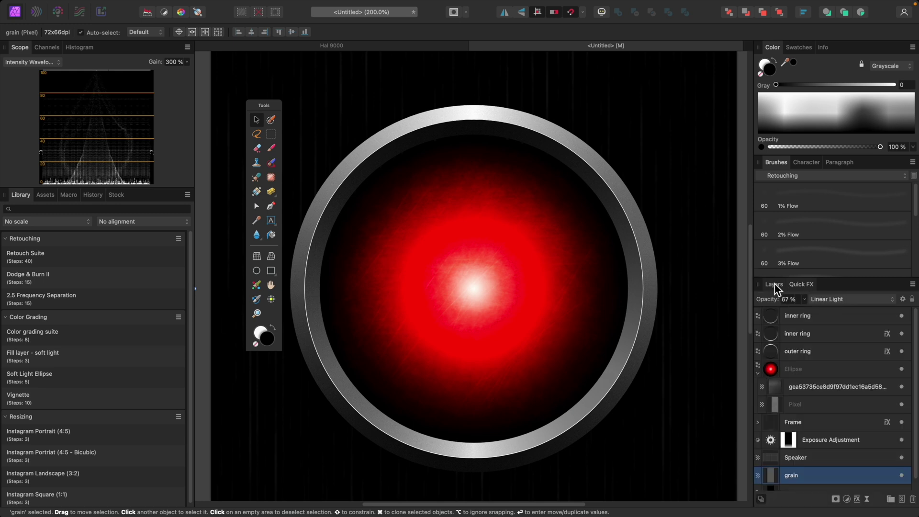
pyautogui.click(809, 317)
pyautogui.doubleClick(817, 316)
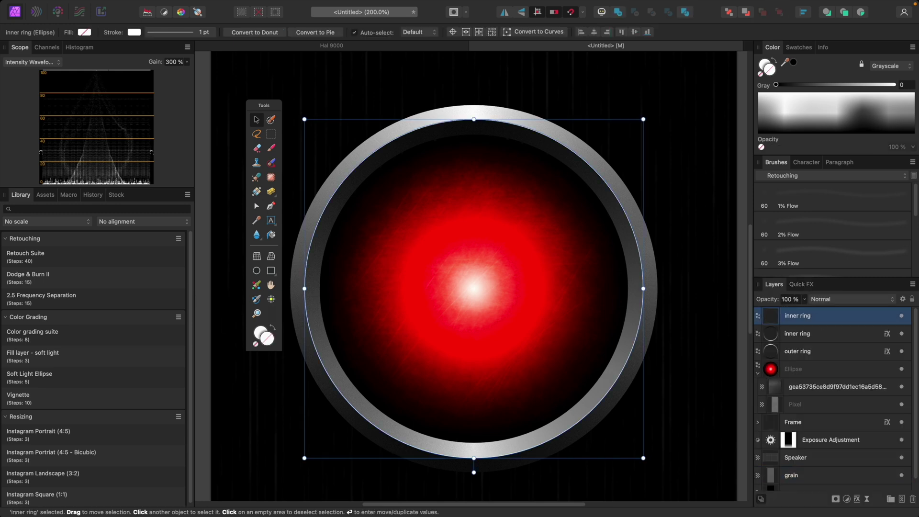
pyautogui.write('edge')
pyautogui.press('Return')
# - Lower the opacity of the edge layer to 59%
pyautogui.click(804, 299)
pyautogui.moveTo(808, 309); pyautogui.dragTo(768, 313)
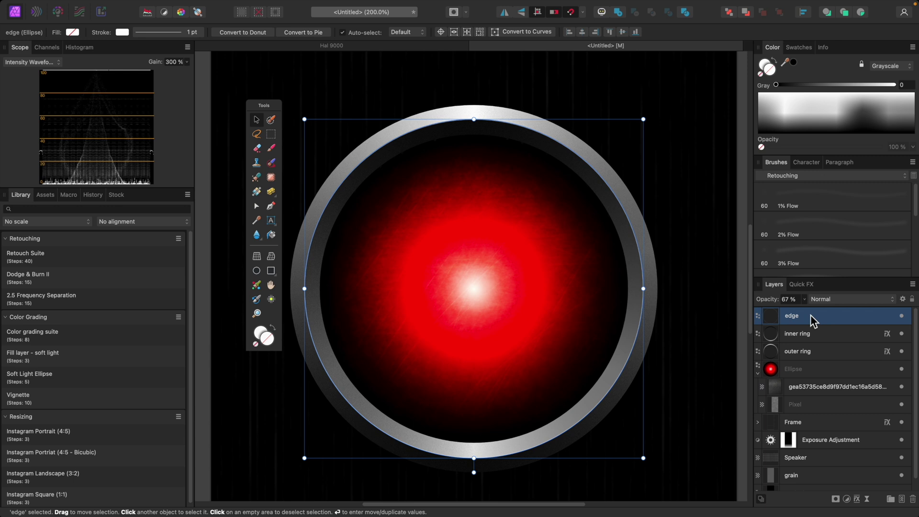
pyautogui.press('b')
pyautogui.moveTo(808, 310); pyautogui.dragTo(798, 313)
pyautogui.click(670, 303)
pyautogui.press('super+0')
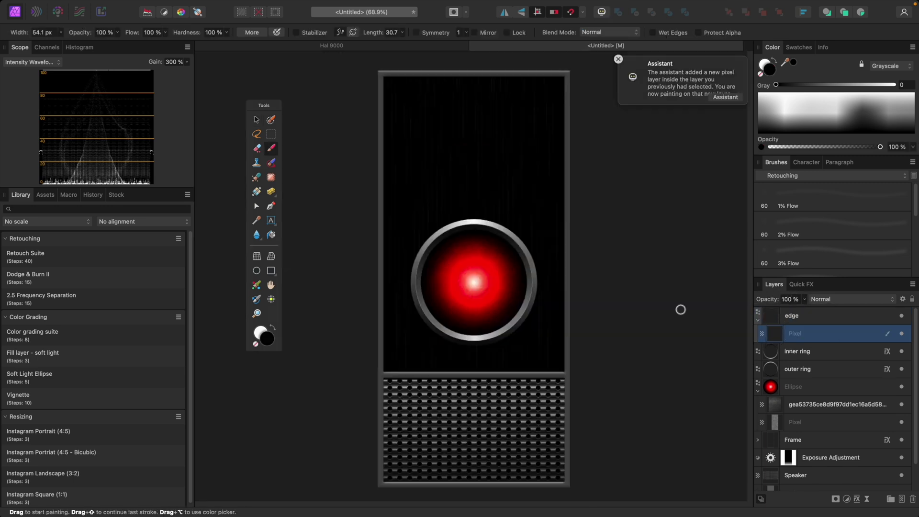
pyautogui.click(619, 60)
pyautogui.press('super+z')
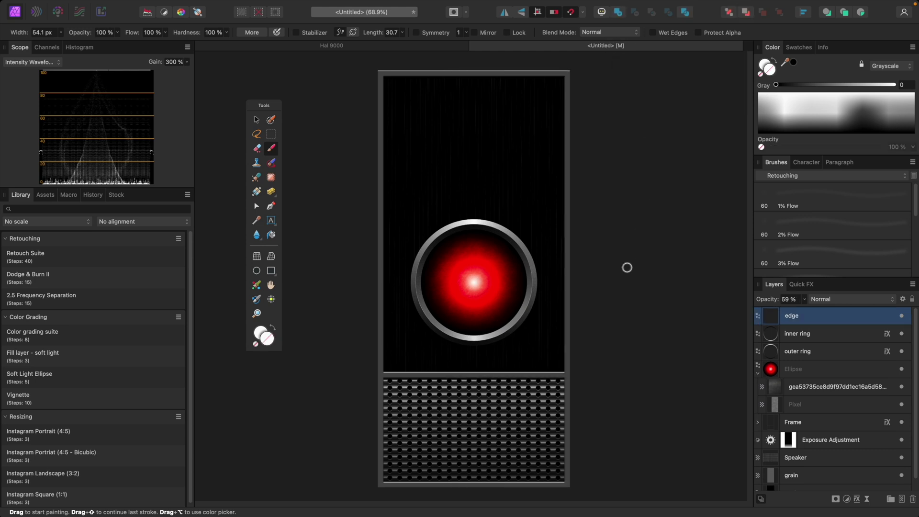
# - Draw an open arc with the Pen tool across the upper part of the red lens, bowing upward along the ring's curvature
pyautogui.press('super+2')
pyautogui.press('super+plus')
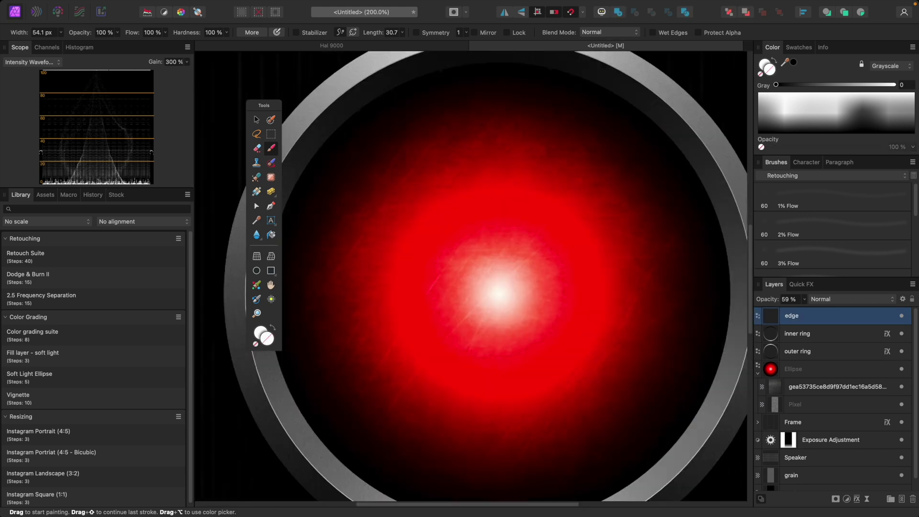
pyautogui.press('super+minus')
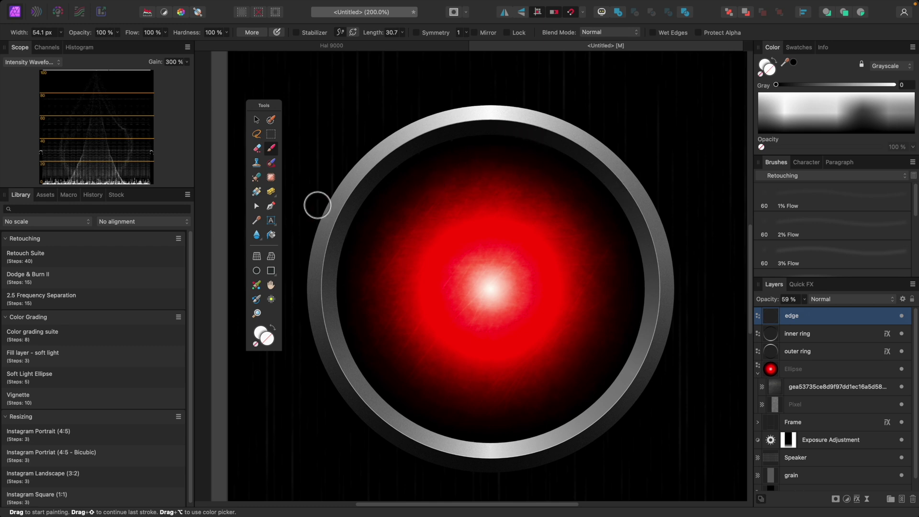
pyautogui.click(274, 208)
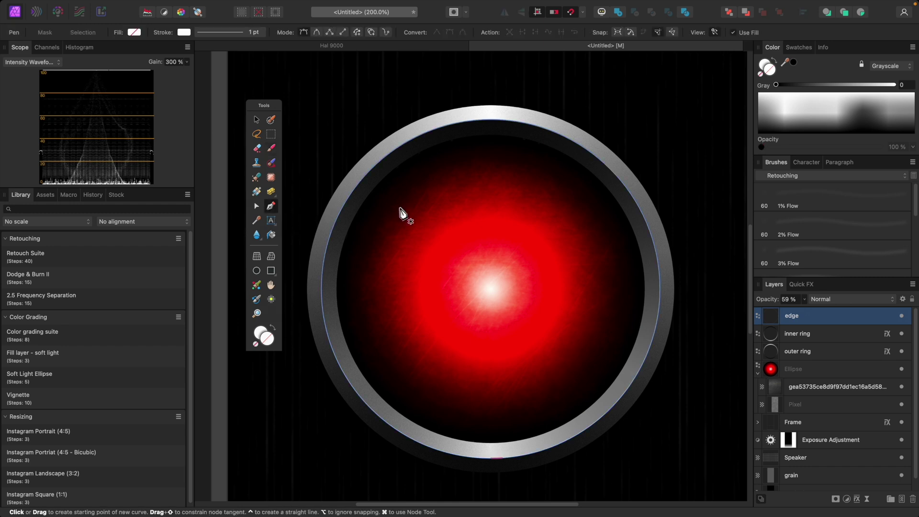
pyautogui.click(392, 178)
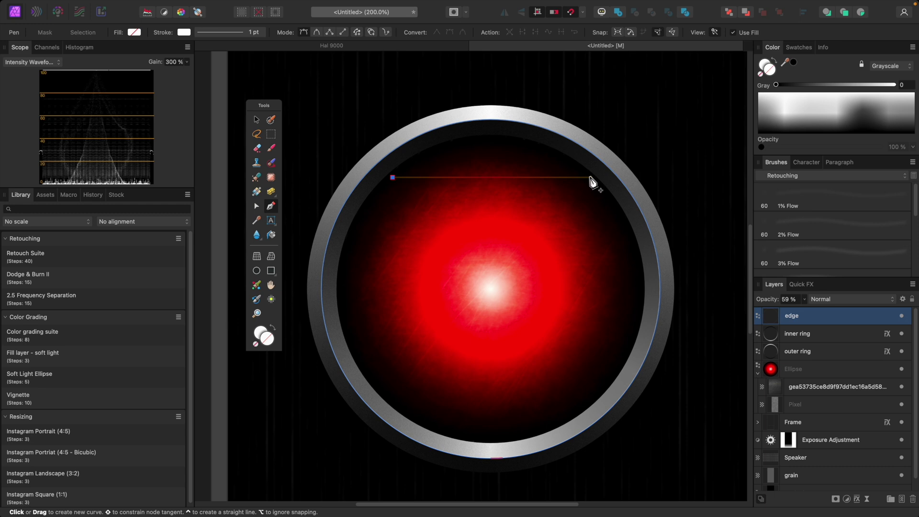
pyautogui.moveTo(591, 177); pyautogui.dragTo(702, 263)
# - Remove the arc's fill and widen its white stroke to 9.5 pt
pyautogui.click(134, 33)
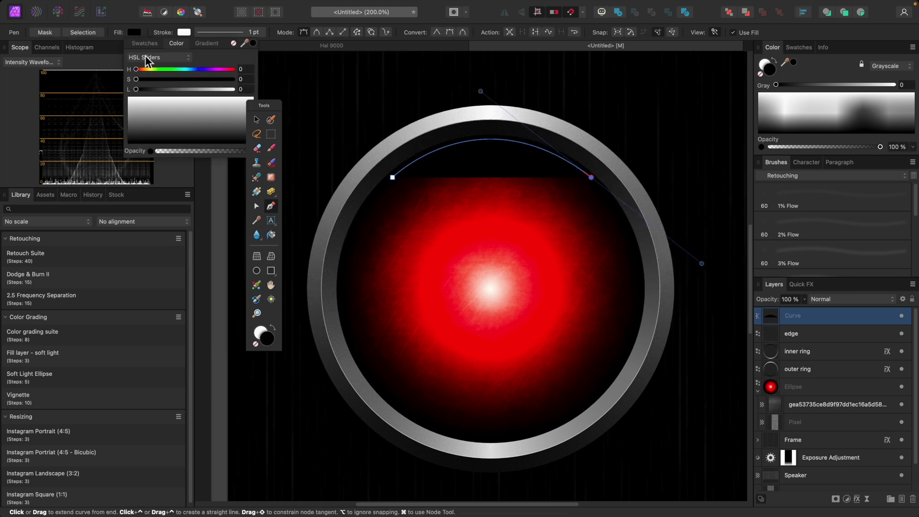
pyautogui.click(231, 43)
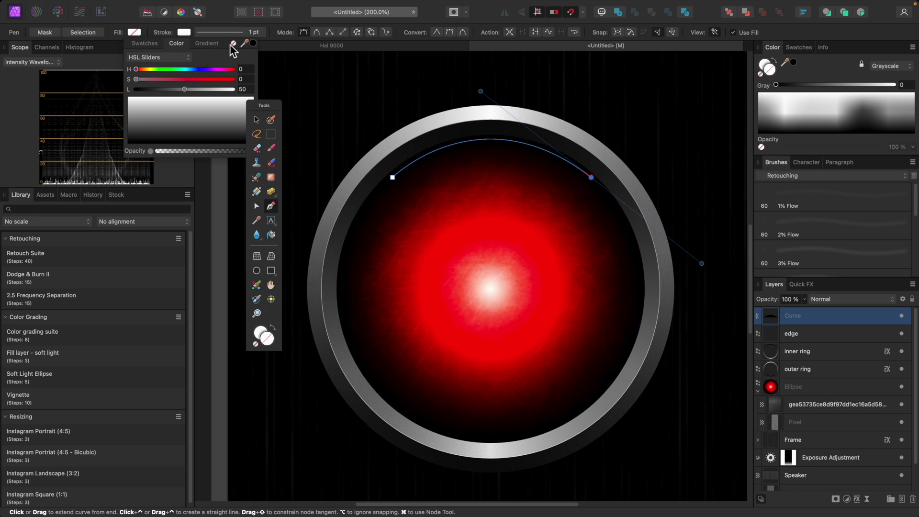
pyautogui.click(219, 29)
pyautogui.click(211, 34)
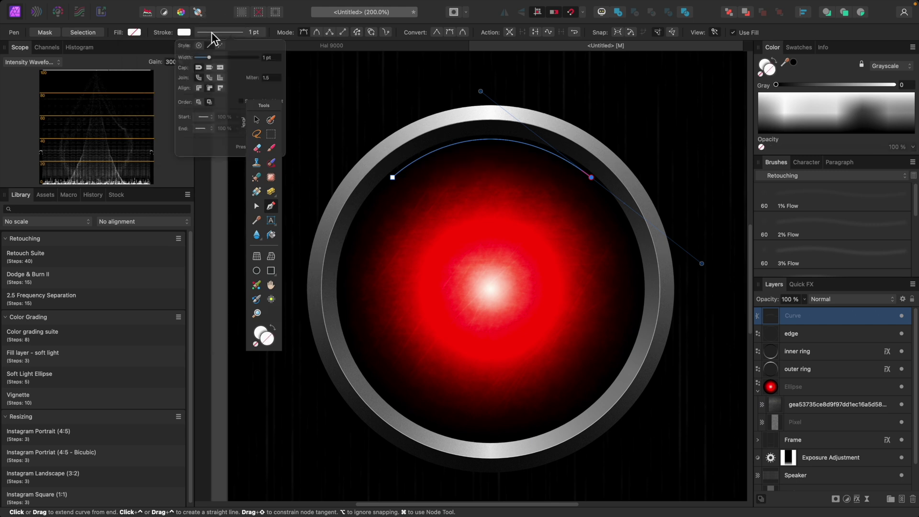
pyautogui.moveTo(206, 65); pyautogui.dragTo(219, 65)
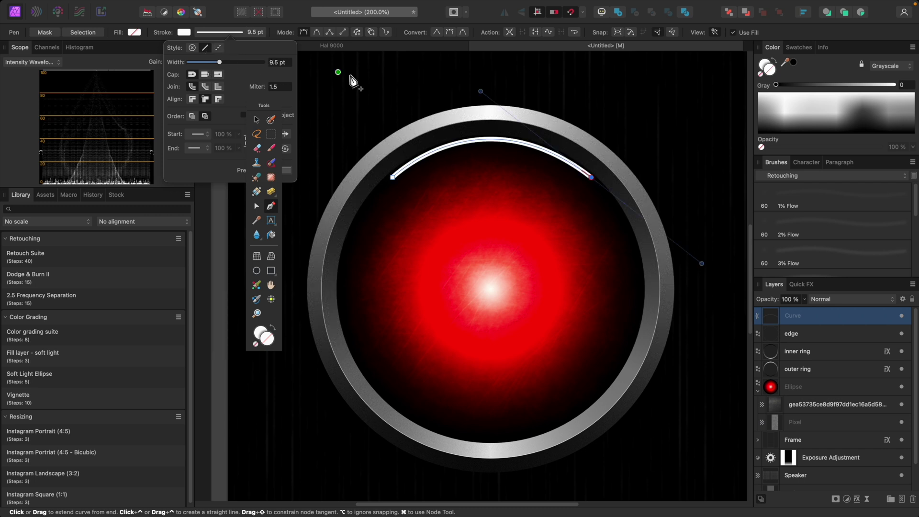
# - Move the white arc slightly down inside the lens and set its stroke width to 10 pt
pyautogui.click(256, 206)
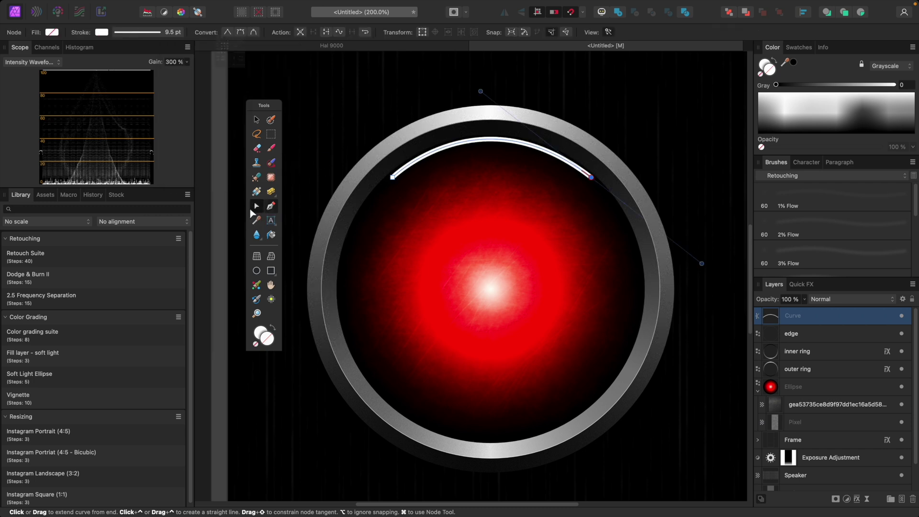
pyautogui.click(255, 119)
pyautogui.moveTo(495, 149); pyautogui.dragTo(496, 153)
pyautogui.click(152, 32)
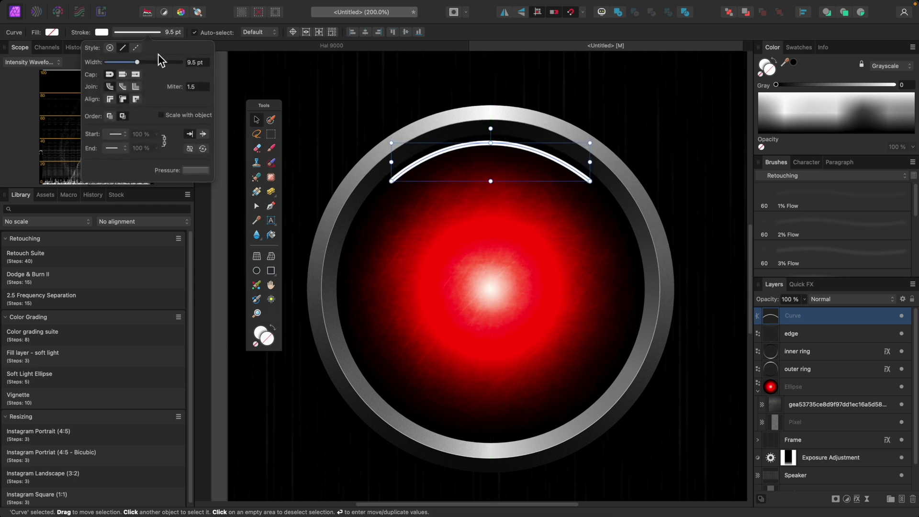
pyautogui.click(194, 62)
pyautogui.write('10')
pyautogui.press('Return')
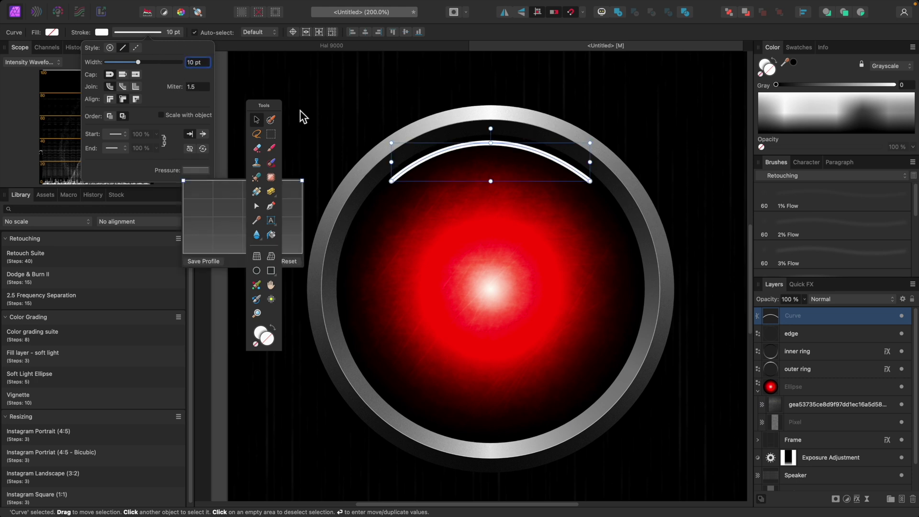
# - Shape the arc's stroke pressure profile with full width at the middle and both ends tapered to zero
pyautogui.moveTo(264, 105); pyautogui.dragTo(74, 193)
pyautogui.click(191, 172)
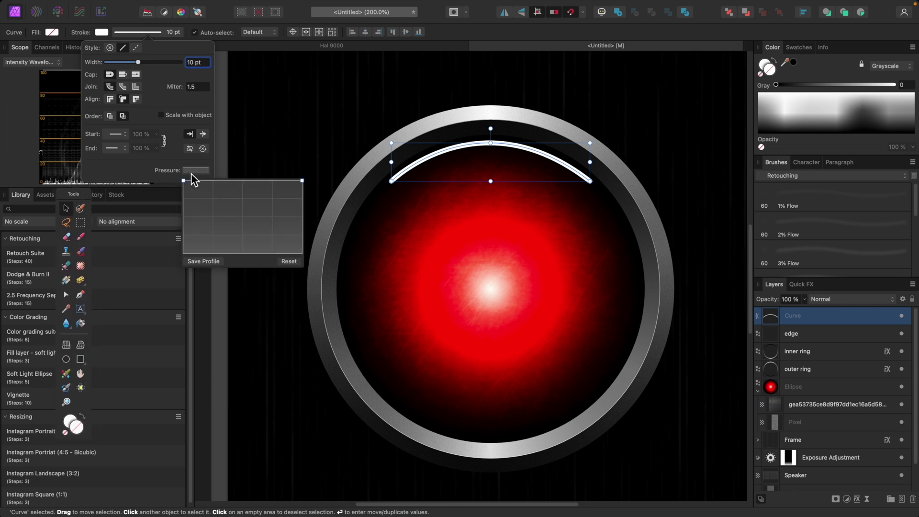
pyautogui.click(243, 181)
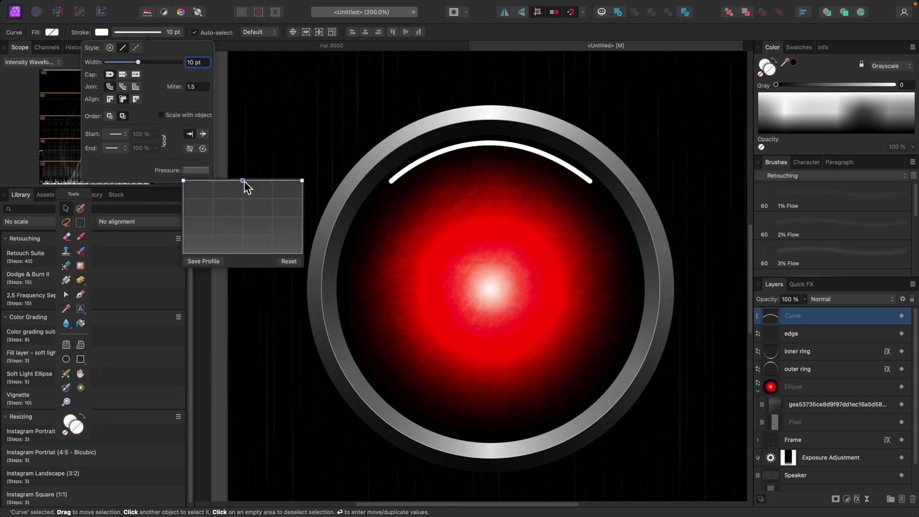
pyautogui.moveTo(183, 181); pyautogui.dragTo(191, 262)
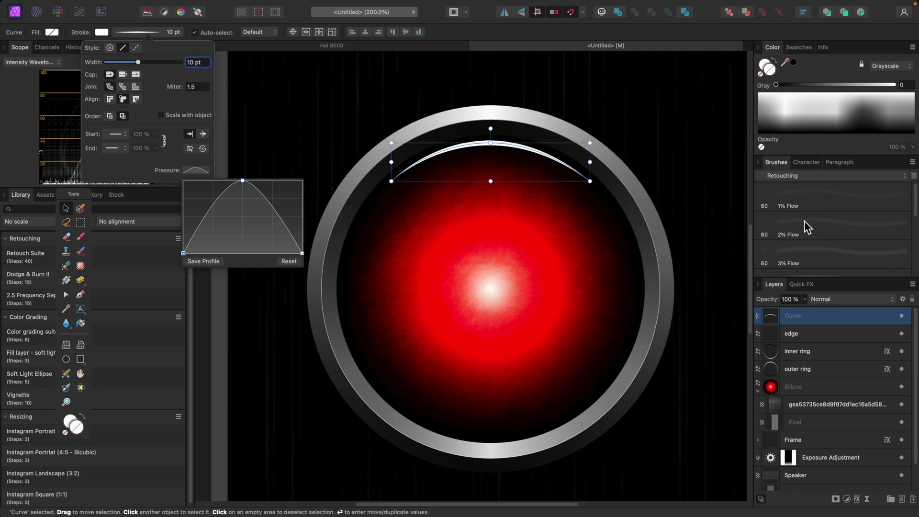
# - Apply a Gaussian Blur effect with a 6.3 px radius to the arc's Curve layer
pyautogui.click(729, 246)
pyautogui.click(800, 285)
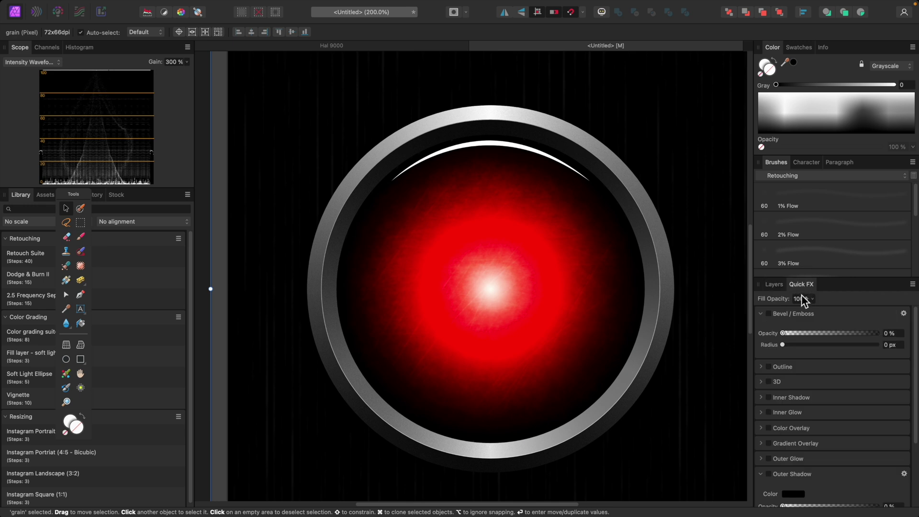
pyautogui.click(773, 284)
pyautogui.click(806, 318)
pyautogui.click(803, 284)
pyautogui.scroll(-5, 814, 364)
pyautogui.scroll(-2, 814, 464)
pyautogui.moveTo(782, 483); pyautogui.dragTo(812, 487)
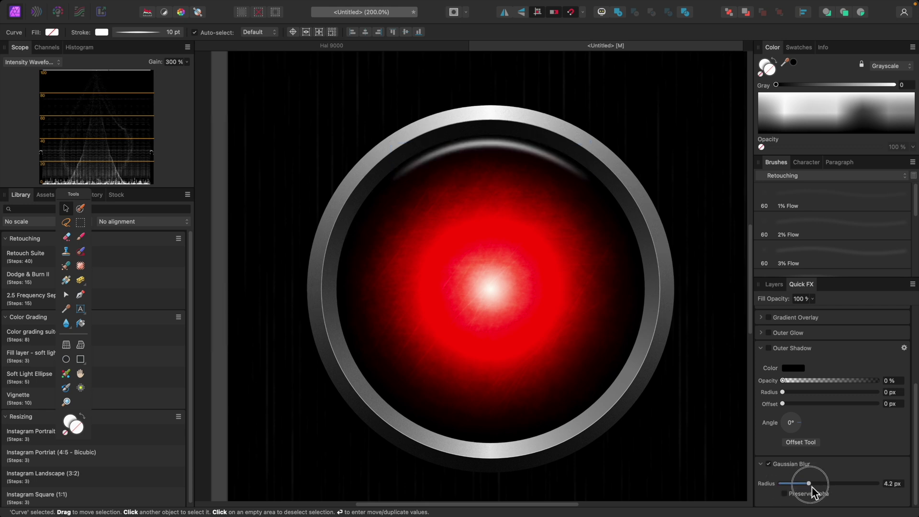
pyautogui.moveTo(812, 486); pyautogui.dragTo(815, 484)
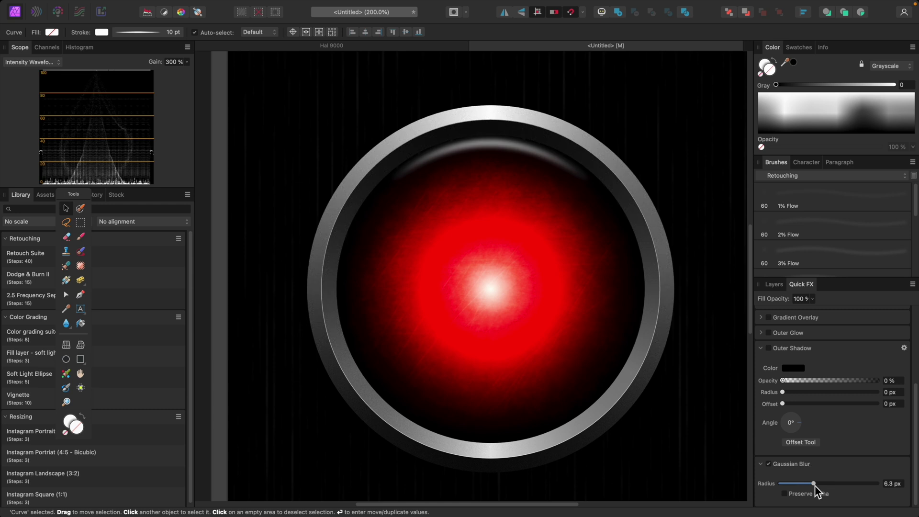
# - Lower the opacity of the blurred arc's Curve layer to 50%
pyautogui.click(778, 286)
pyautogui.moveTo(804, 299); pyautogui.dragTo(767, 315)
pyautogui.click(810, 332)
pyautogui.click(810, 320)
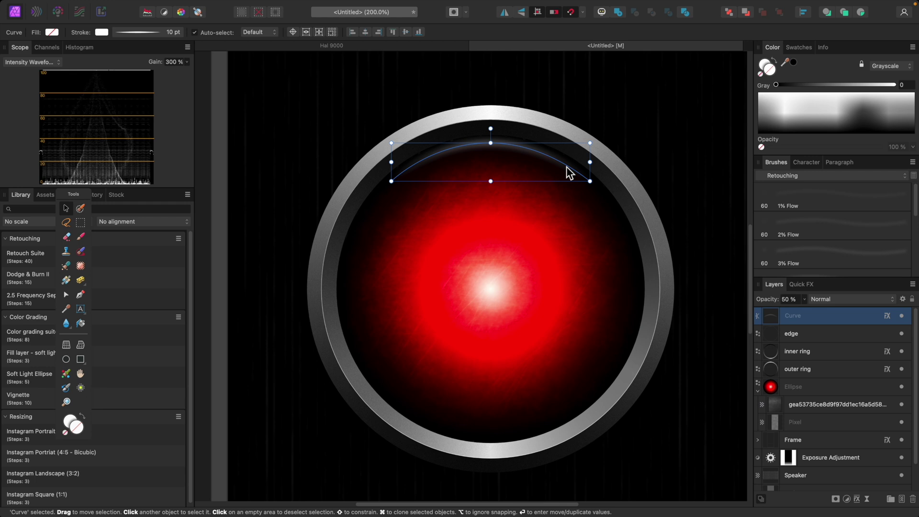
# - Reduce the blurred arc's opacity to 35% and shift it slightly down inside the lens
pyautogui.press('b')
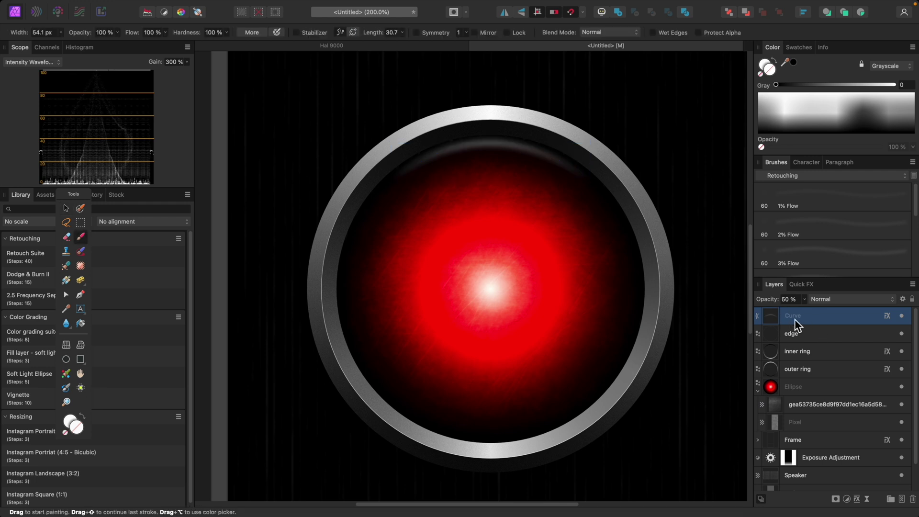
pyautogui.moveTo(77, 193); pyautogui.dragTo(317, 189)
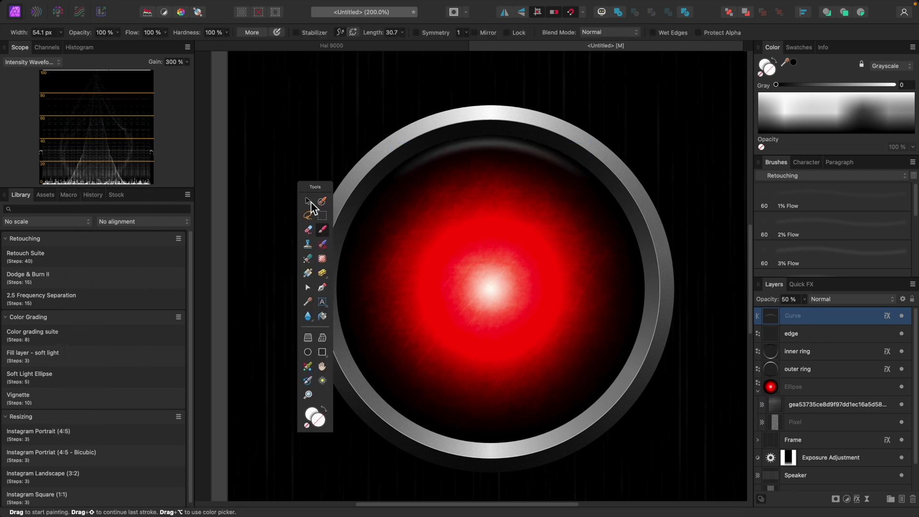
pyautogui.click(309, 202)
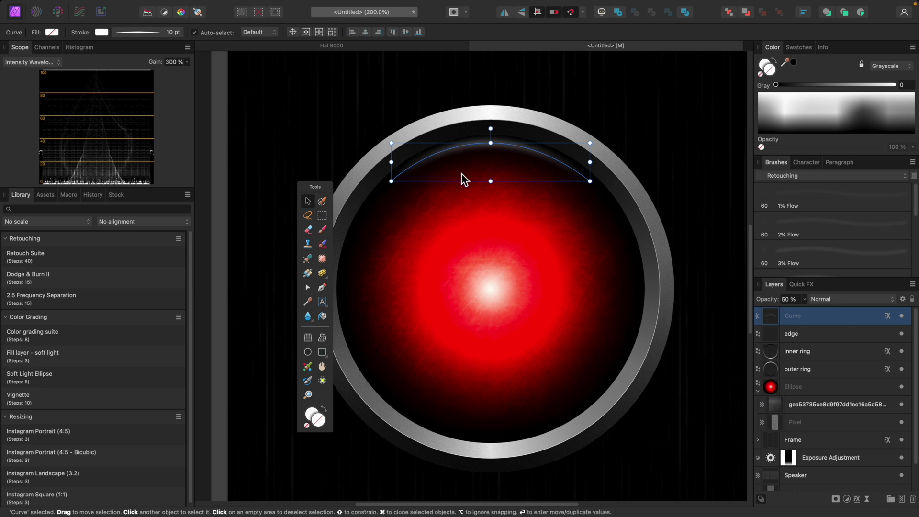
pyautogui.moveTo(314, 184); pyautogui.dragTo(283, 182)
pyautogui.press('b')
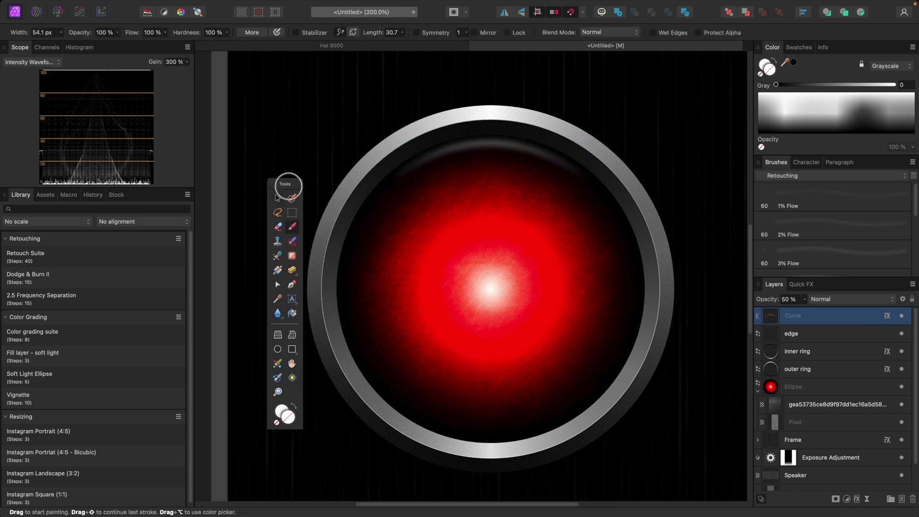
pyautogui.click(806, 300)
pyautogui.moveTo(807, 310); pyautogui.dragTo(788, 314)
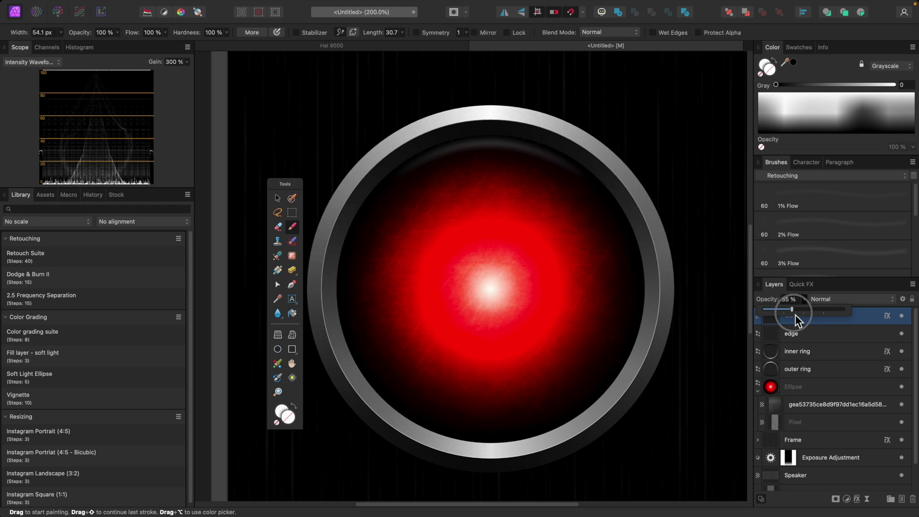
pyautogui.click(278, 197)
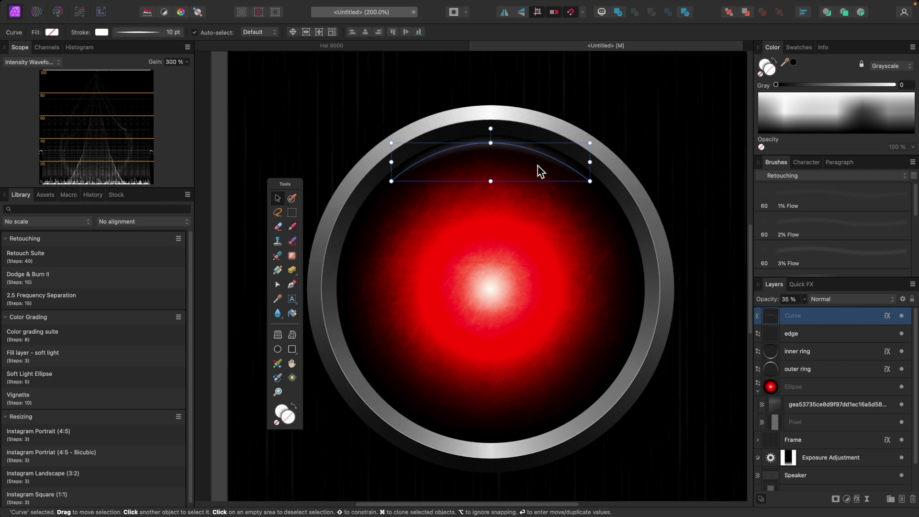
pyautogui.moveTo(521, 160); pyautogui.dragTo(521, 162)
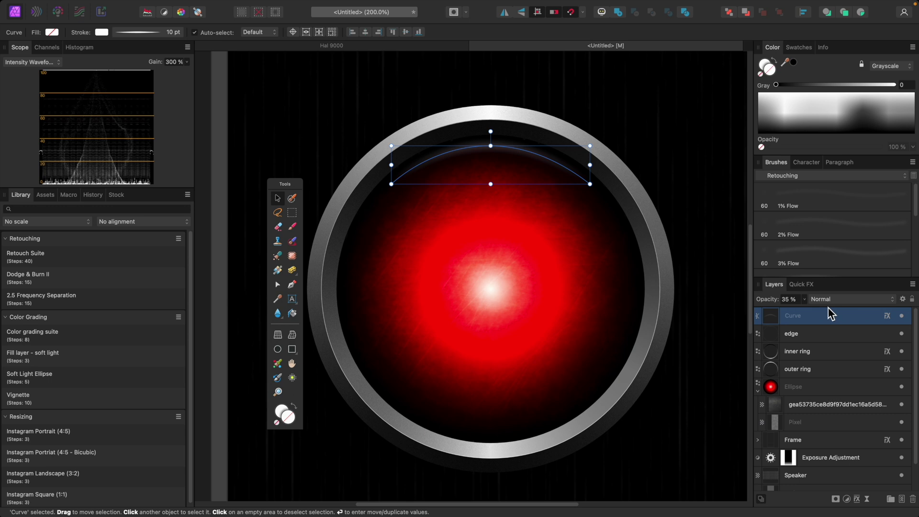
# - Duplicate the blurred arc, flip the copy vertically and place it along the lens's lower edge
pyautogui.press('super+j')
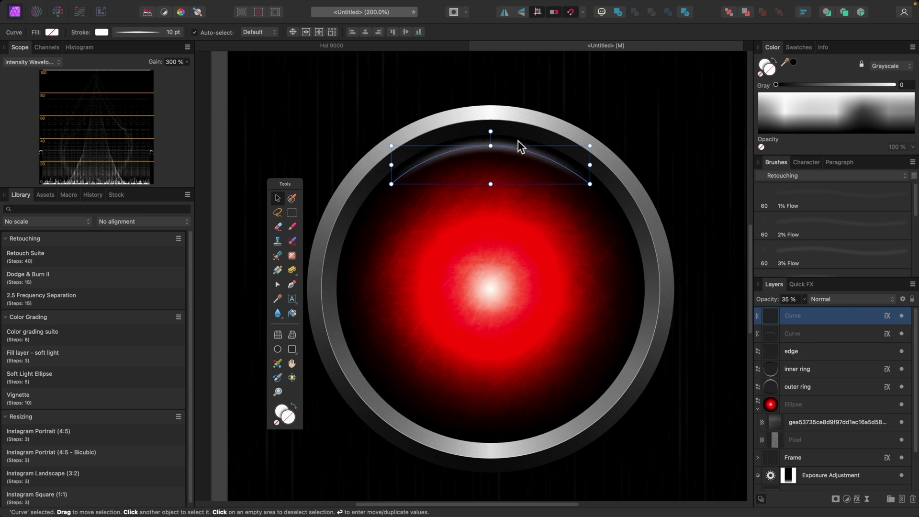
pyautogui.click(522, 12)
pyautogui.moveTo(509, 177); pyautogui.dragTo(512, 428)
pyautogui.click(707, 419)
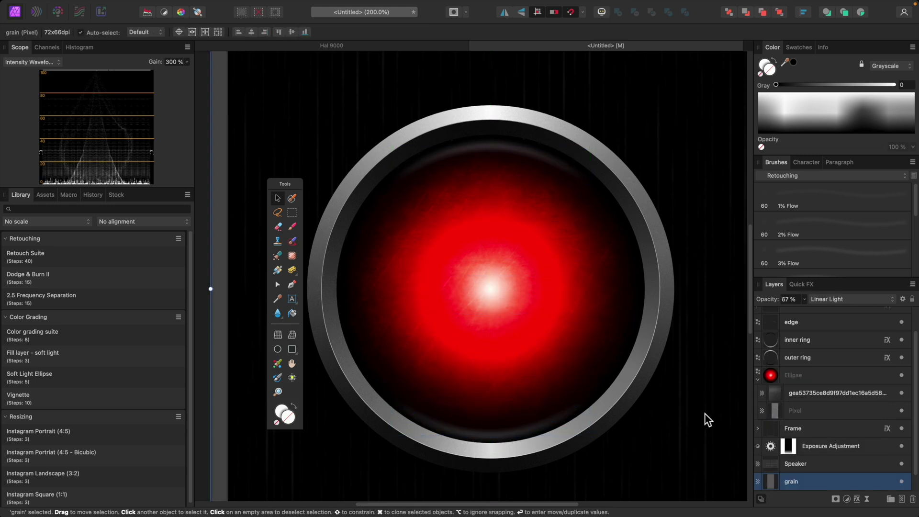
# - Lower the opacity of the flipped arc at the lens's lower edge to 25%
pyautogui.press('super+1')
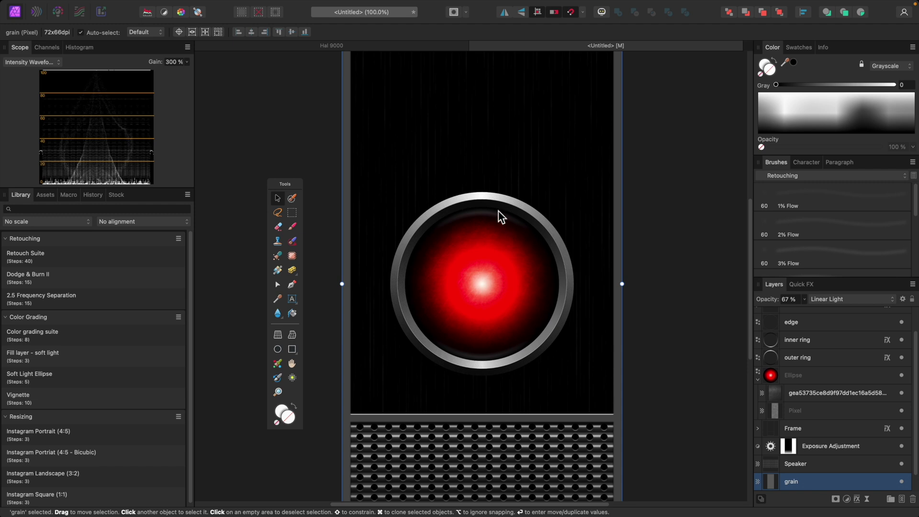
pyautogui.scroll(-2, 571, 282)
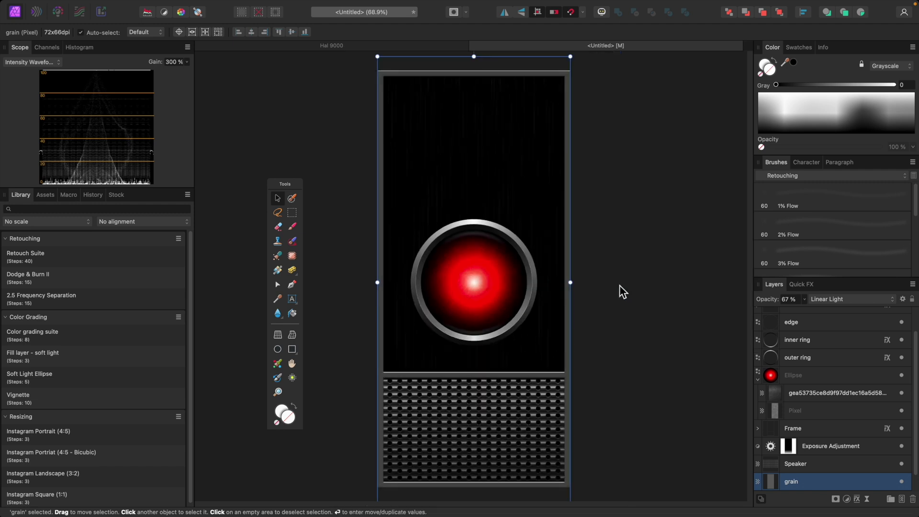
pyautogui.scroll(4, 618, 283)
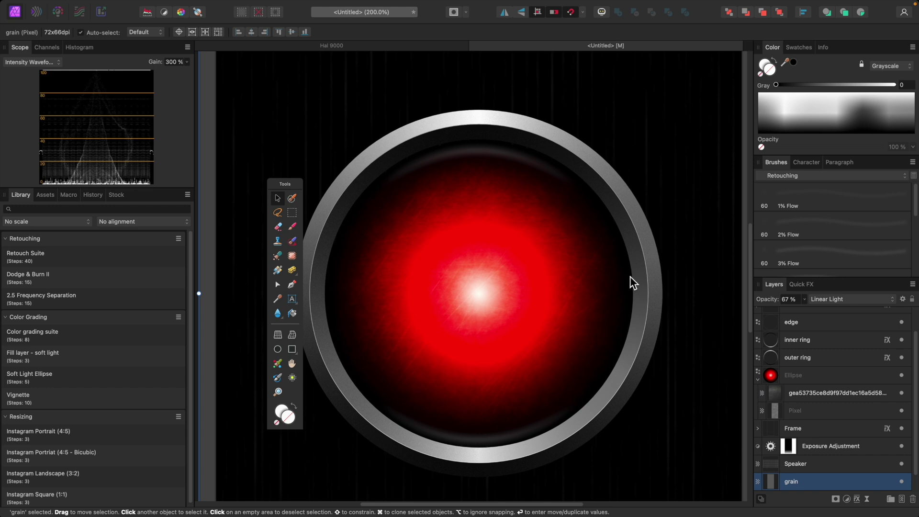
pyautogui.scroll(2, 817, 330)
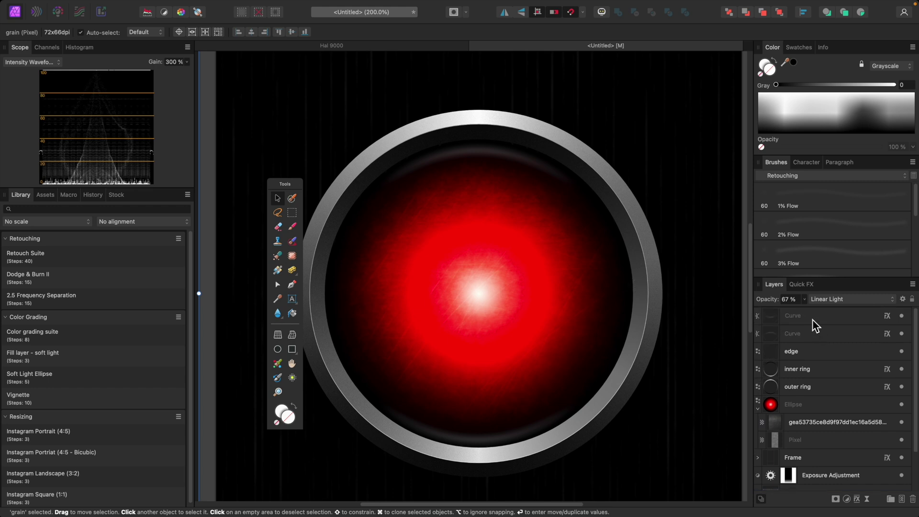
pyautogui.click(811, 319)
pyautogui.click(806, 301)
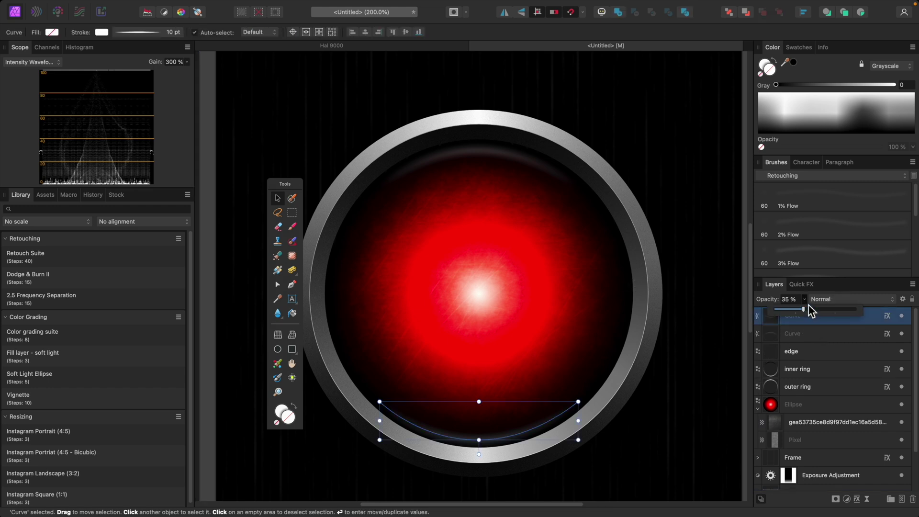
pyautogui.moveTo(802, 313); pyautogui.dragTo(799, 314)
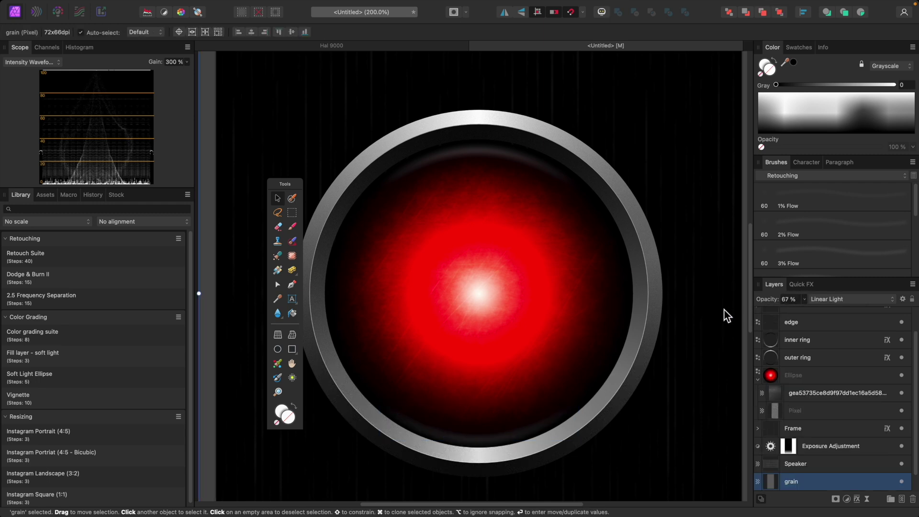
# - Set the stroke width of the arc at the lens's upper edge to 8 pt
pyautogui.press('super+1')
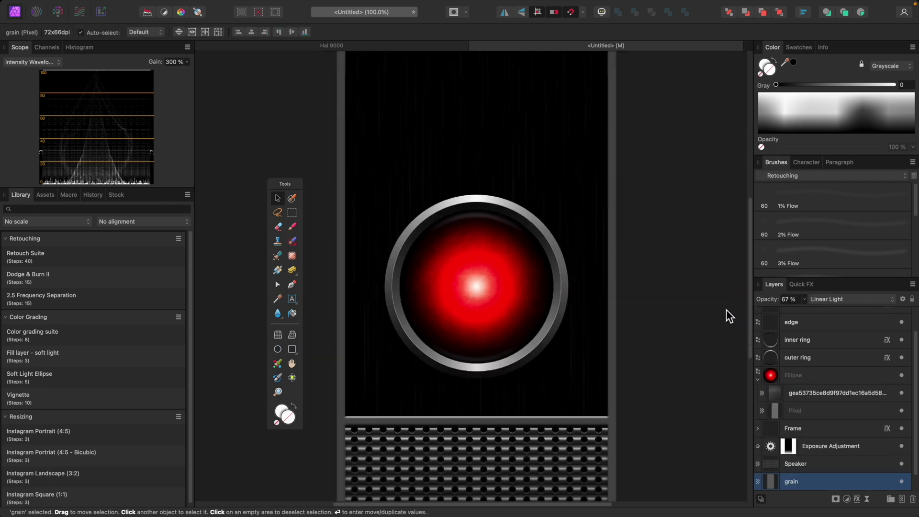
pyautogui.press('super+equal')
pyautogui.click(811, 326)
pyautogui.scroll(2, 813, 330)
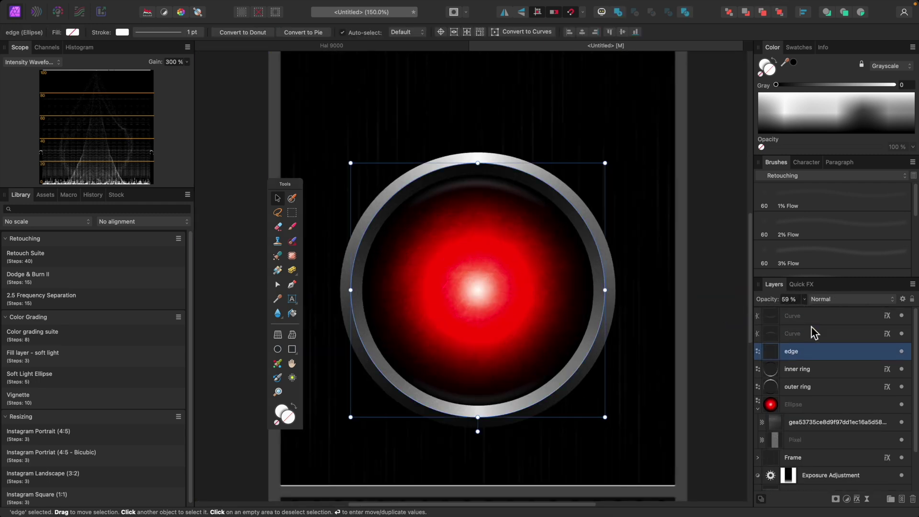
pyautogui.click(805, 334)
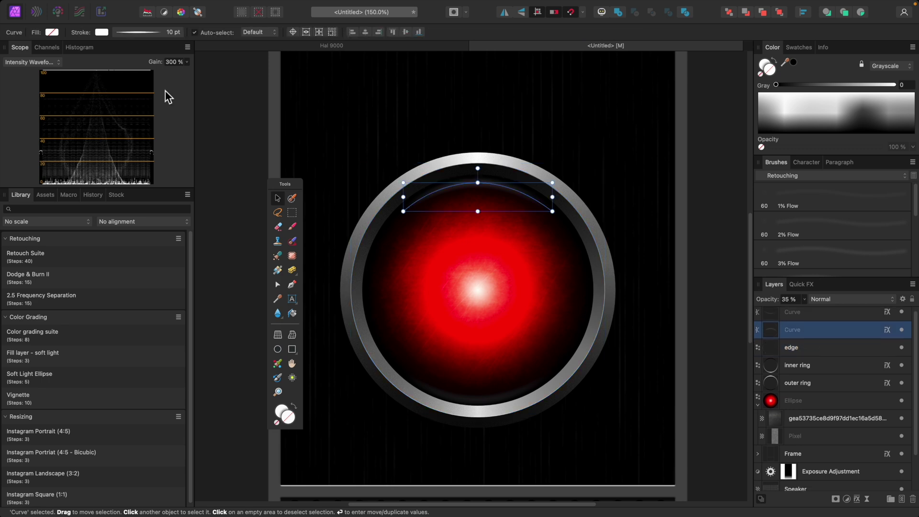
pyautogui.click(145, 33)
pyautogui.moveTo(140, 64); pyautogui.dragTo(136, 64)
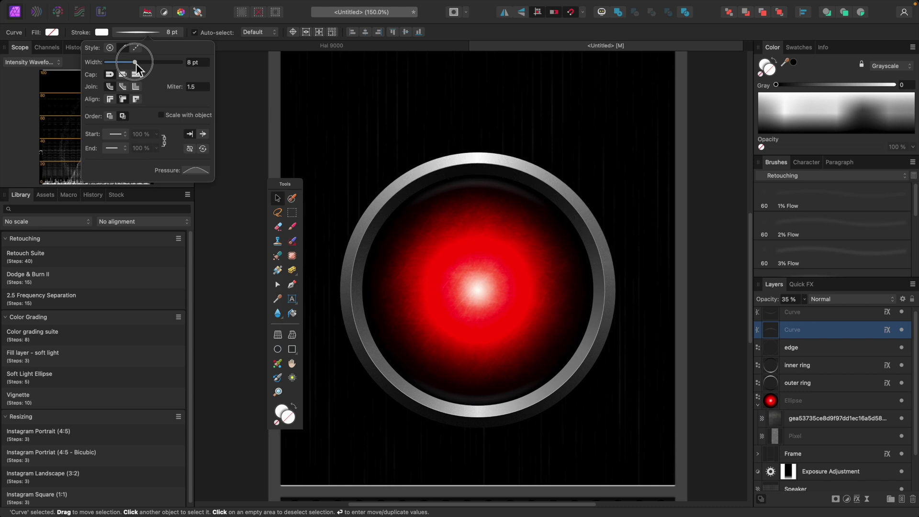
pyautogui.click(713, 235)
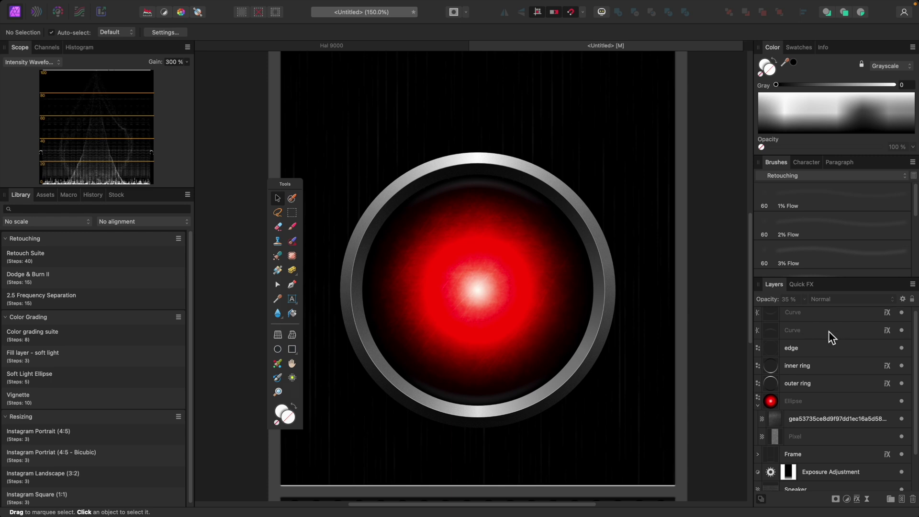
# - Draw a circle from the lens's center outward, slightly smaller than the opening of the metal rings
pyautogui.click(822, 320)
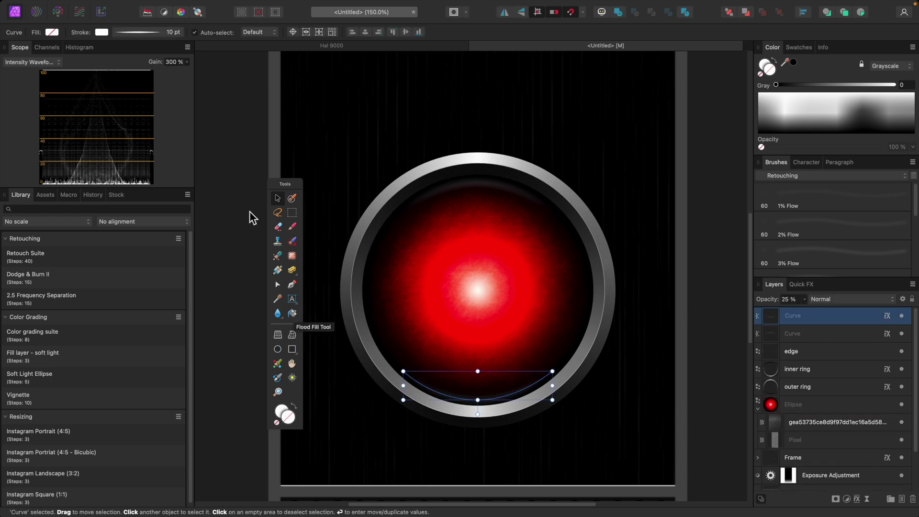
pyautogui.click(278, 350)
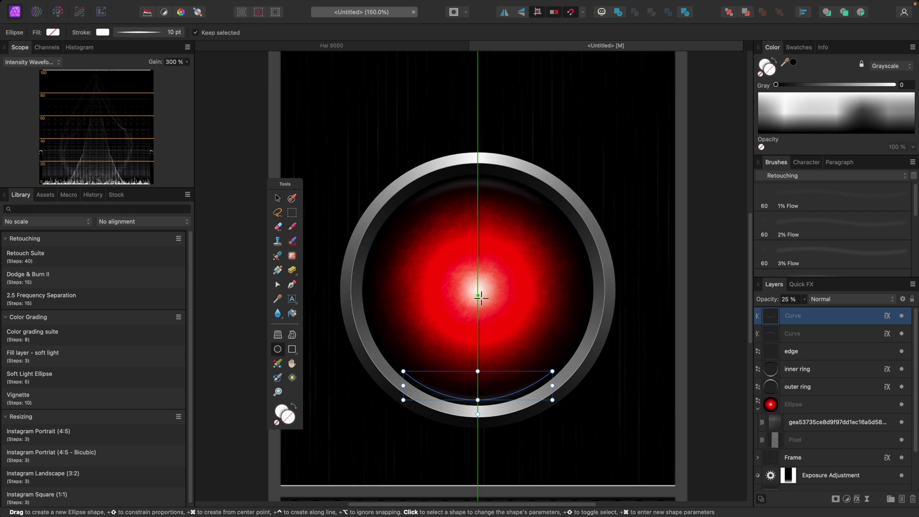
pyautogui.press('super+minus')
pyautogui.press('super+minus')
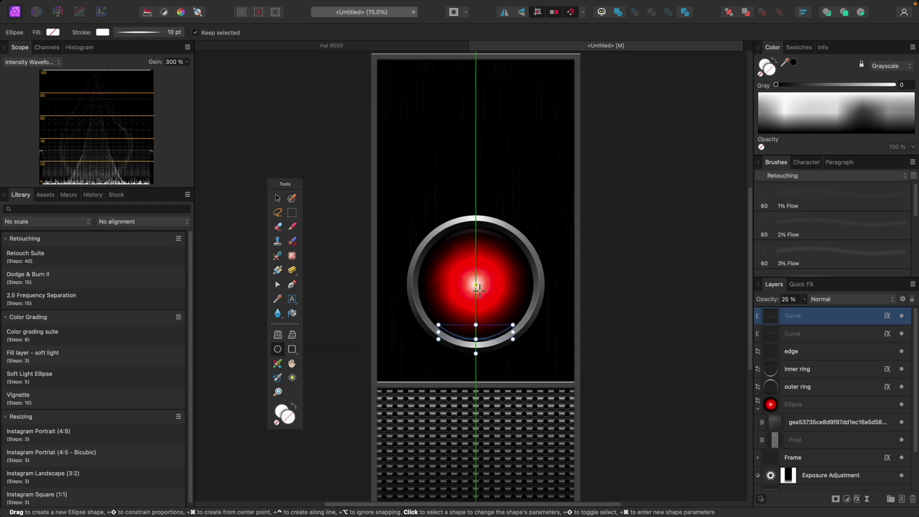
pyautogui.press('super+plus')
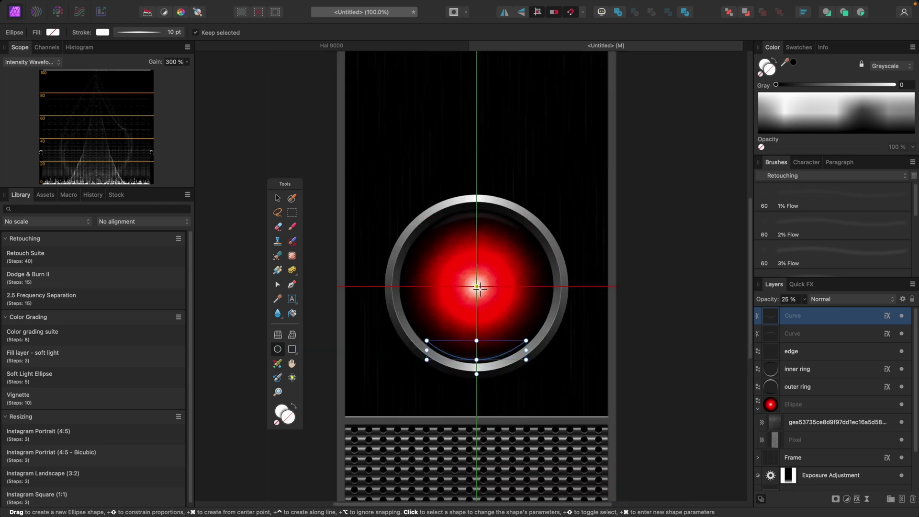
pyautogui.moveTo(476, 287); pyautogui.dragTo(533, 365)
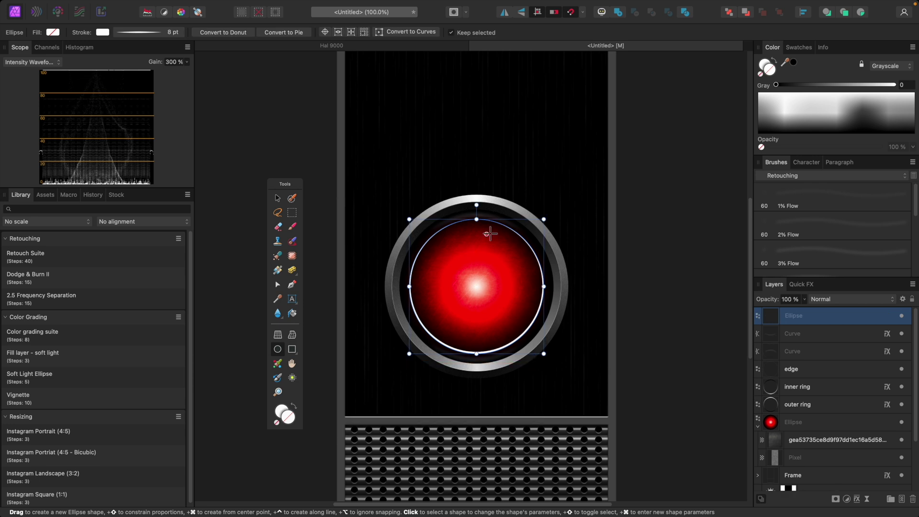
# - Reset the new circle's stroke pressure profile to a uniform width, moving the floating Tools palette out of the way
pyautogui.click(139, 33)
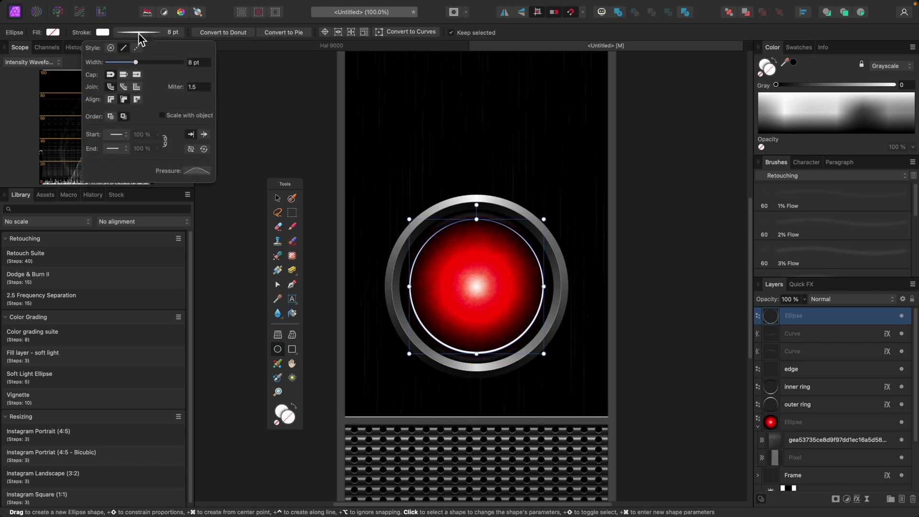
pyautogui.click(196, 171)
pyautogui.moveTo(286, 188)
pyautogui.mouseDown()
pyautogui.moveTo(268, 267)
pyautogui.moveTo(245, 275)
pyautogui.moveTo(60, 165)
pyautogui.moveTo(54, 123)
pyautogui.mouseUp()
pyautogui.click(290, 261)
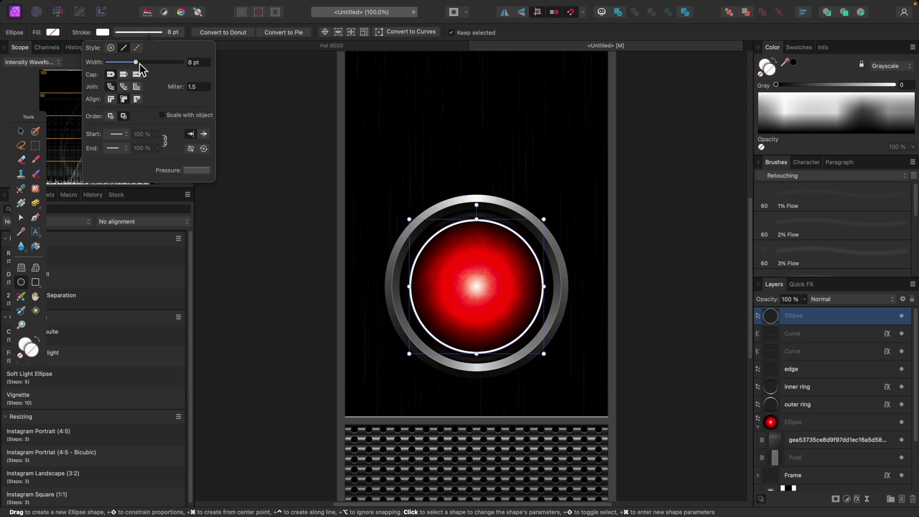
# - Remove the new circle's stroke and give it a solid white fill
pyautogui.click(134, 33)
pyautogui.click(111, 48)
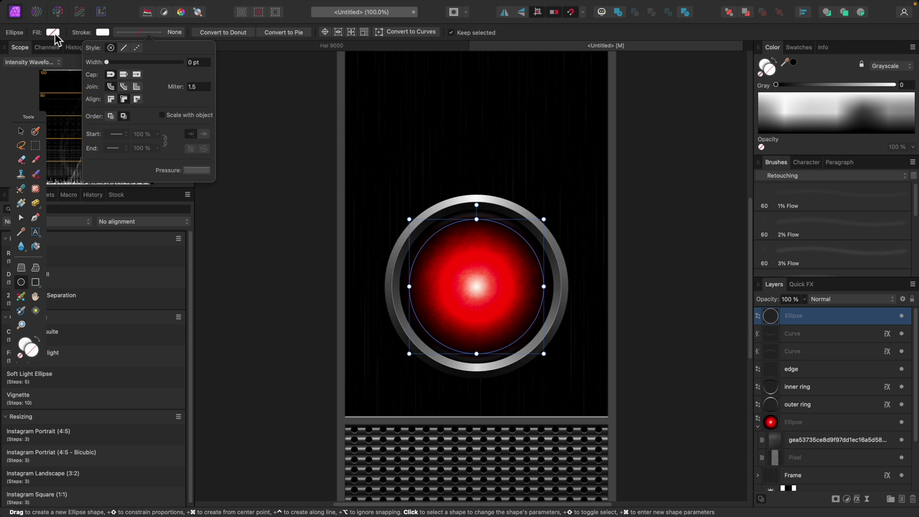
pyautogui.click(54, 32)
pyautogui.moveTo(110, 93); pyautogui.dragTo(188, 96)
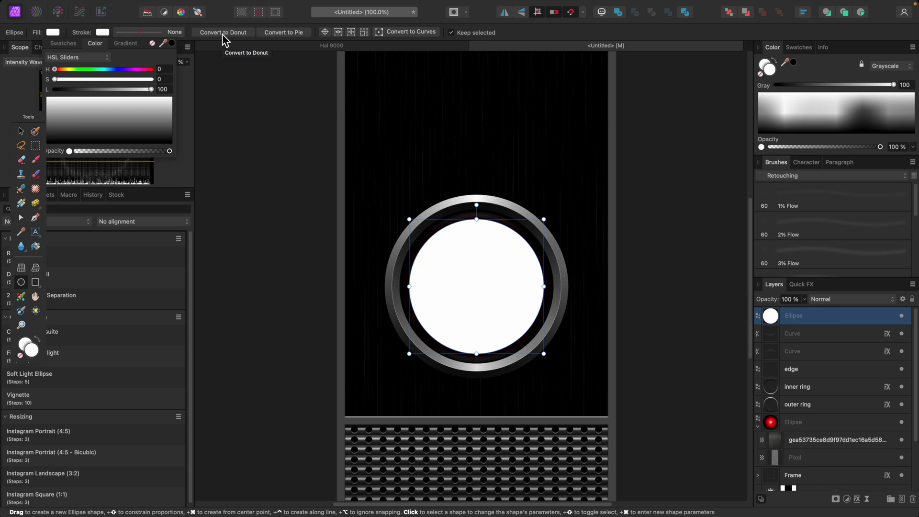
# - Convert the white circle to a donut with a hole radius of 79%
pyautogui.click(222, 33)
pyautogui.click(285, 33)
pyautogui.moveTo(286, 45); pyautogui.dragTo(310, 47)
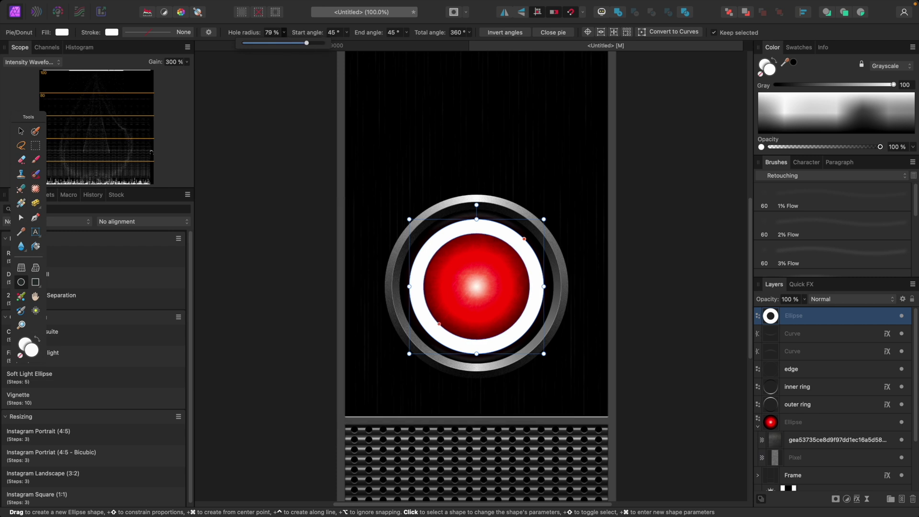
# - Reduce the donut's total angle to 85.7° so only an arc at the lens's upper part remains
pyautogui.click(470, 35)
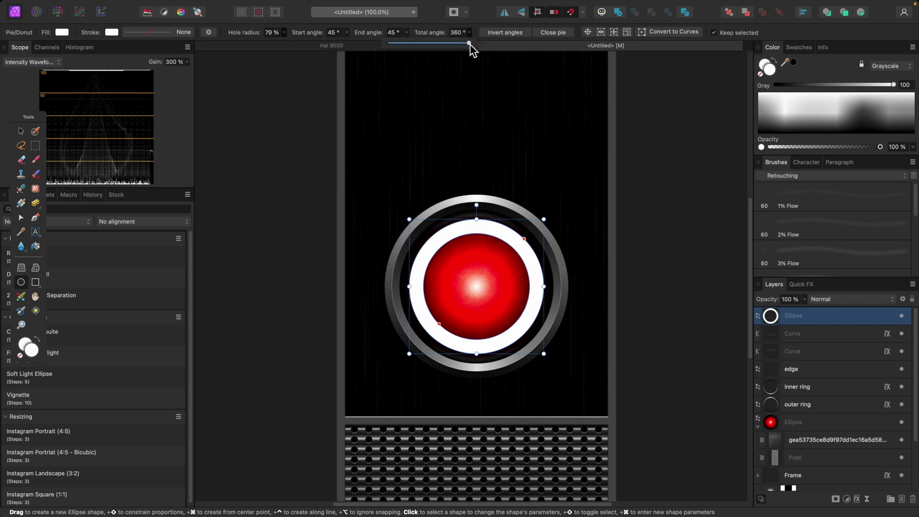
pyautogui.moveTo(468, 43); pyautogui.dragTo(408, 44)
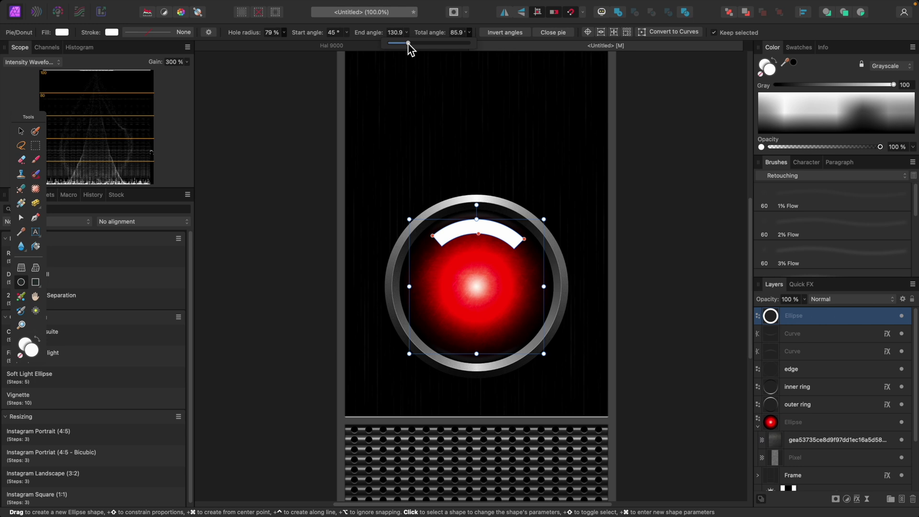
pyautogui.moveTo(408, 43); pyautogui.dragTo(408, 44)
pyautogui.click(647, 159)
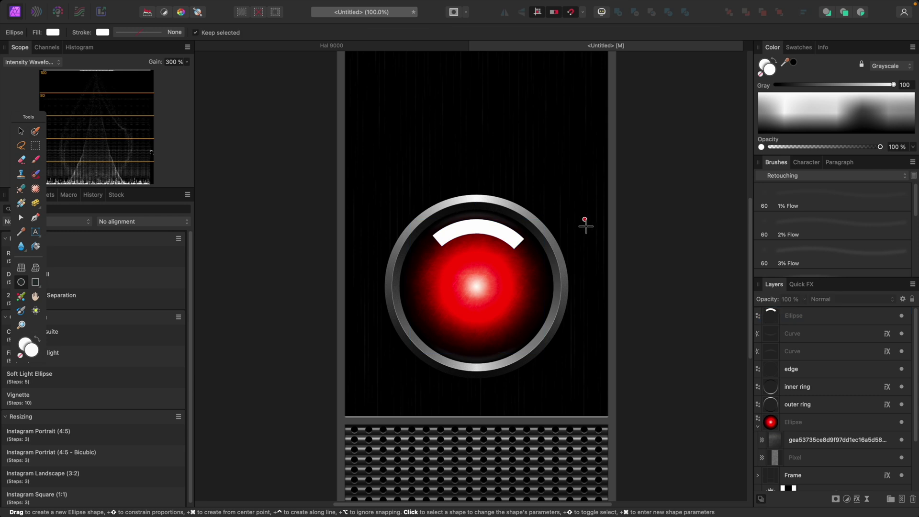
# - Set the white donut arc's start angle to 46.7°
pyautogui.press('v')
pyautogui.click(498, 240)
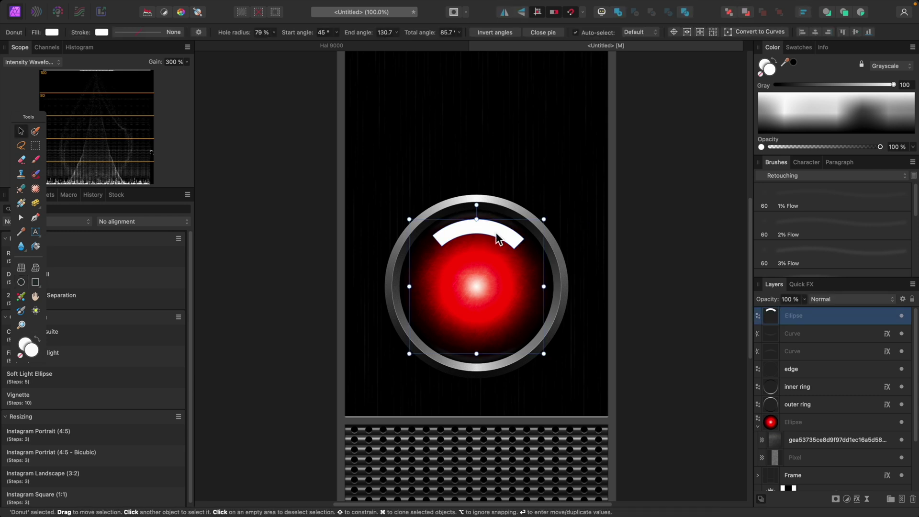
pyautogui.click(337, 34)
pyautogui.moveTo(336, 44); pyautogui.dragTo(337, 45)
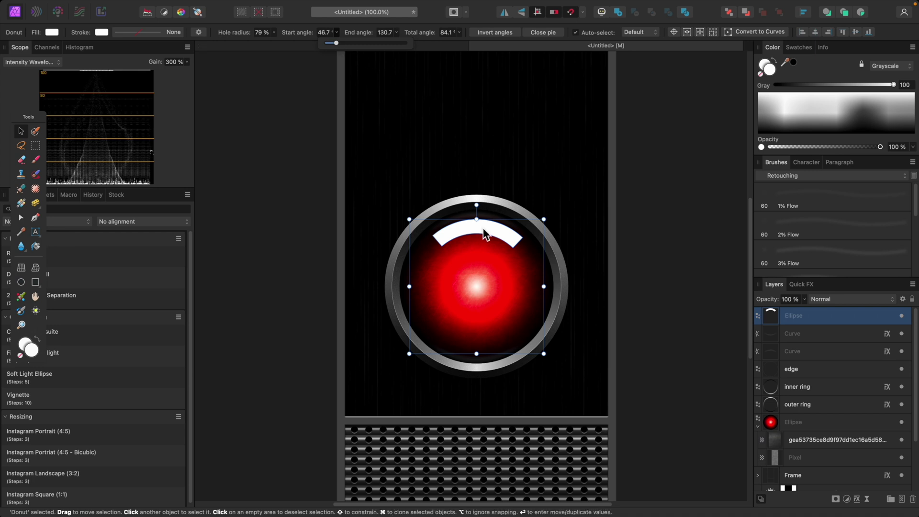
# - Apply a Gaussian Blur effect with an 11.6 px radius to the white donut arc
pyautogui.click(801, 285)
pyautogui.scroll(-1, 826, 399)
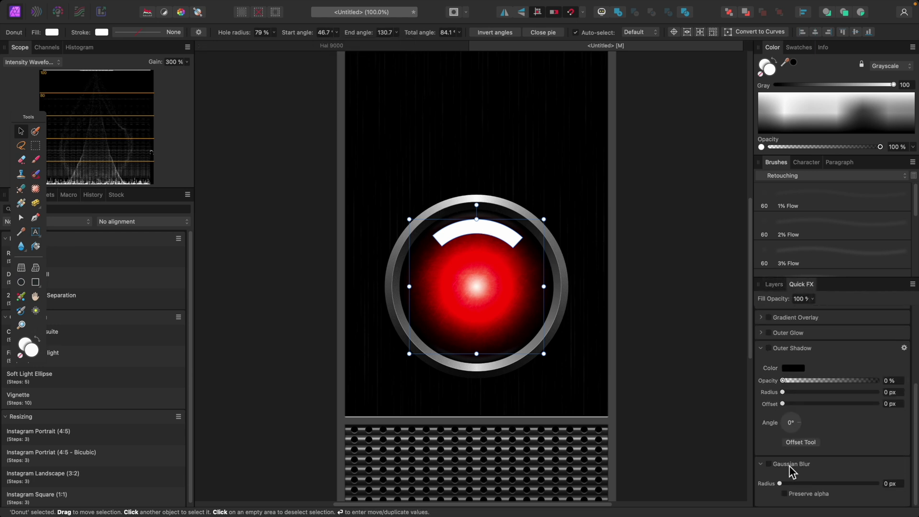
pyautogui.click(769, 464)
pyautogui.moveTo(780, 483); pyautogui.dragTo(824, 487)
# - Nest the Donut layer inside the red Ellipse layer and tint its fill pale green with HSL values 92, 100, 96
pyautogui.click(773, 285)
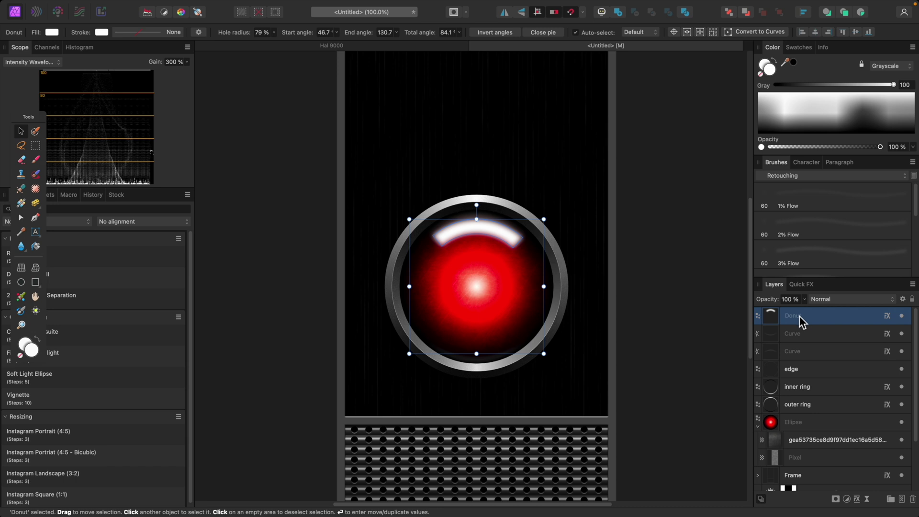
pyautogui.moveTo(802, 322); pyautogui.dragTo(825, 470)
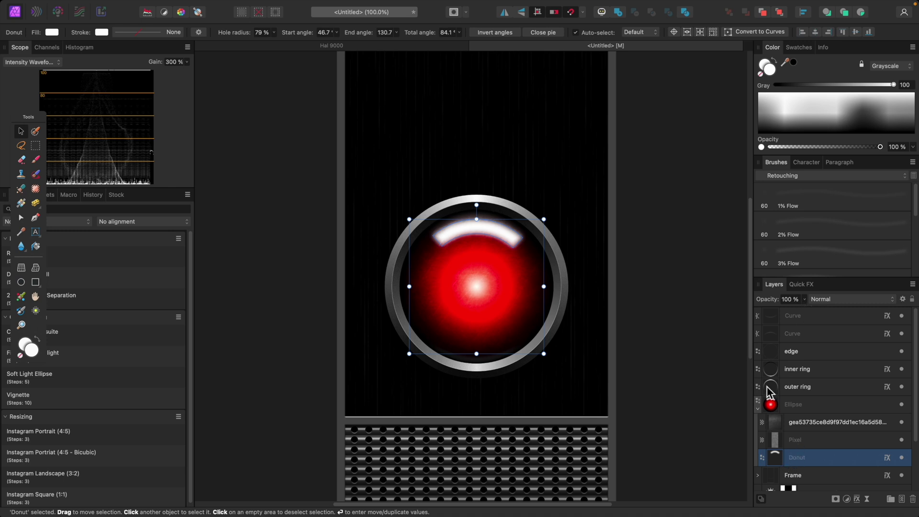
pyautogui.click(52, 32)
pyautogui.moveTo(57, 73); pyautogui.dragTo(144, 90)
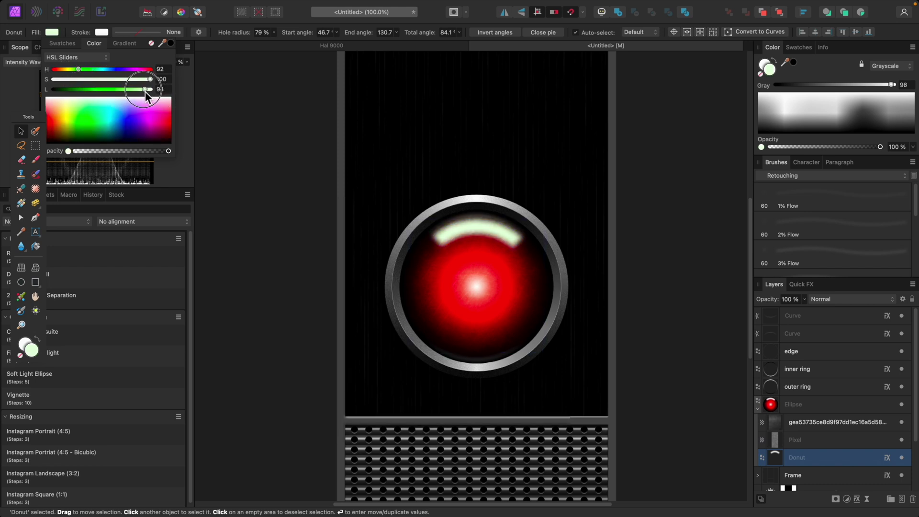
pyautogui.moveTo(145, 91); pyautogui.dragTo(147, 91)
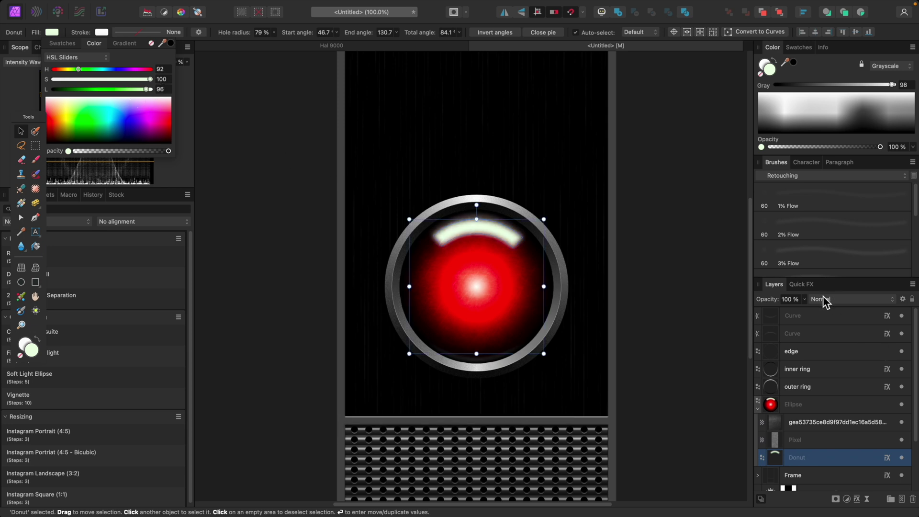
# - Reduce the Gaussian Blur radius of the pale green donut arc to 11.3 px
pyautogui.click(805, 286)
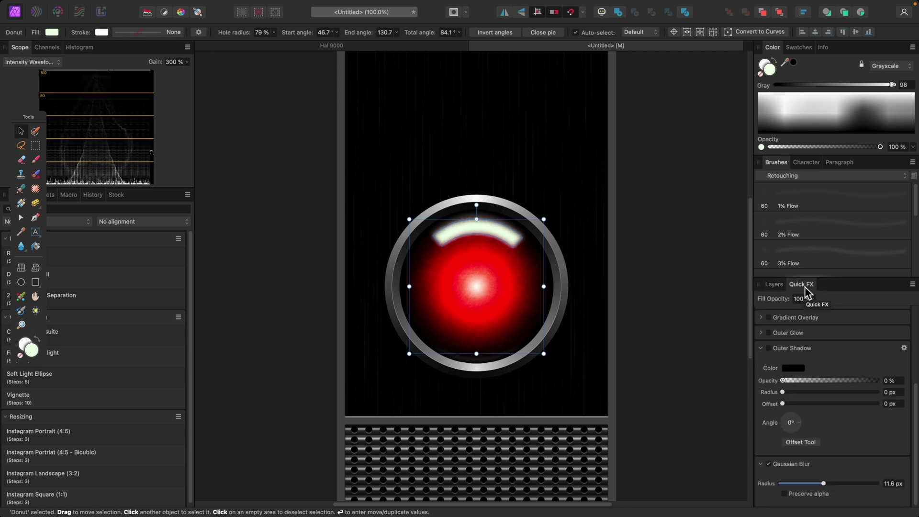
pyautogui.moveTo(823, 484)
pyautogui.mouseDown()
pyautogui.moveTo(833, 484)
pyautogui.moveTo(821, 485)
pyautogui.mouseUp()
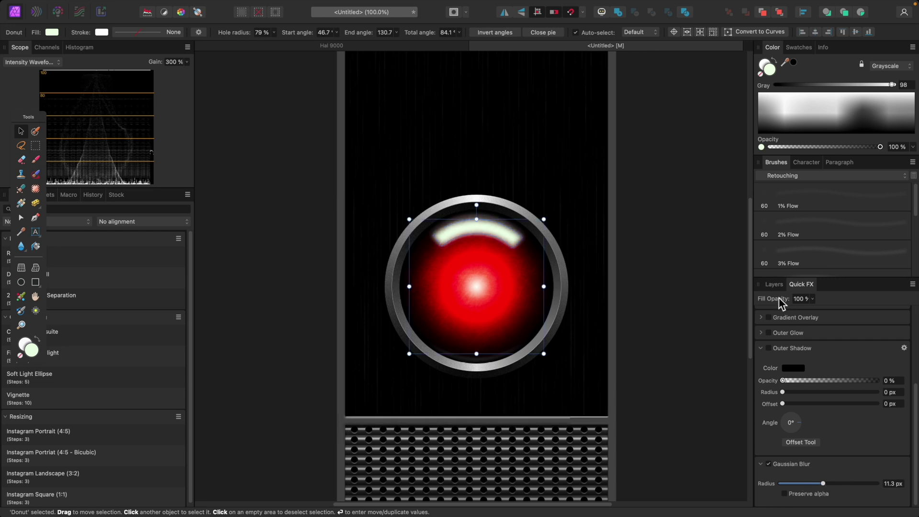
# - Set the pale green Donut layer's opacity to 60%
pyautogui.click(772, 285)
pyautogui.moveTo(807, 304); pyautogui.dragTo(772, 313)
pyautogui.click(703, 279)
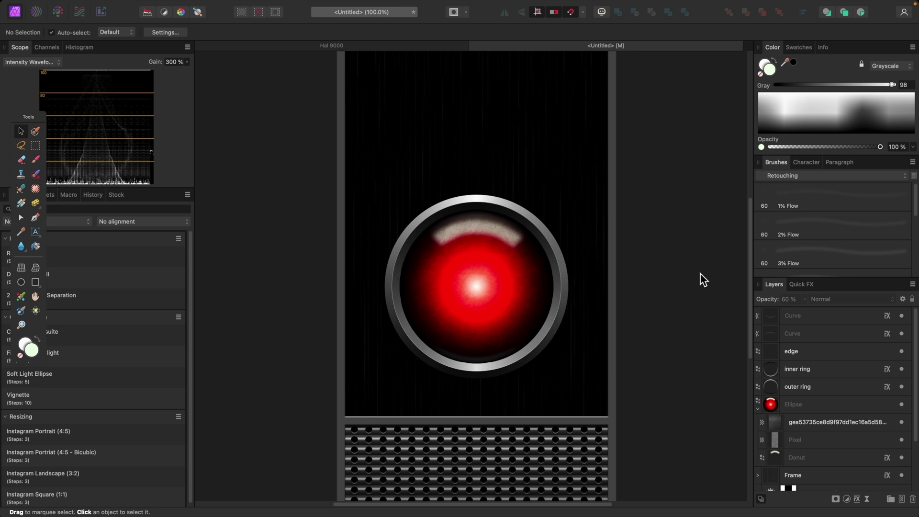
# - Rename the overlay texture image layer nested in the red Ellipse layer as "scratches"
pyautogui.press('super+minus')
pyautogui.press('super+minus')
pyautogui.press('super+plus')
pyautogui.press('super+plus')
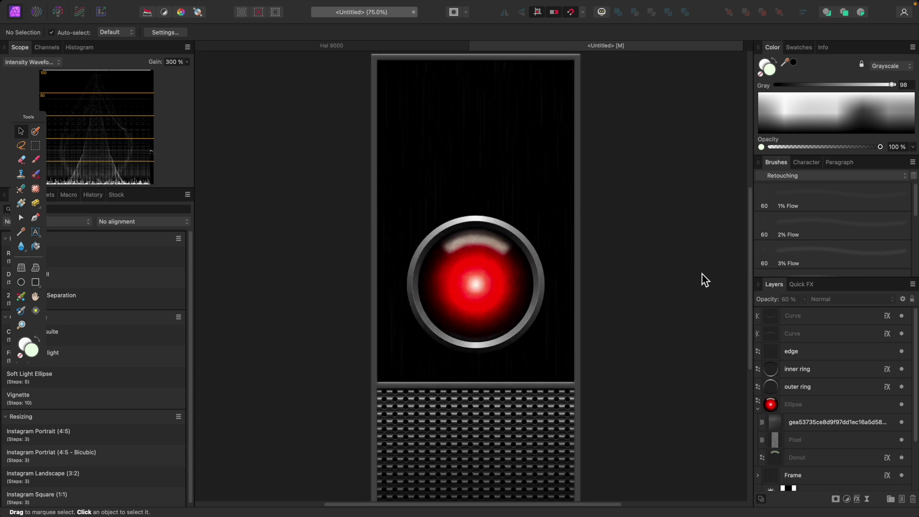
pyautogui.press('super+plus')
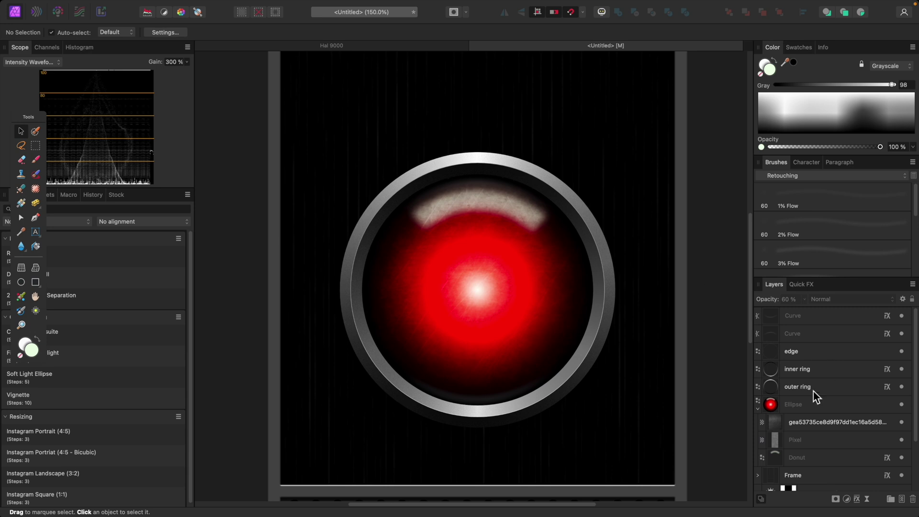
pyautogui.click(827, 423)
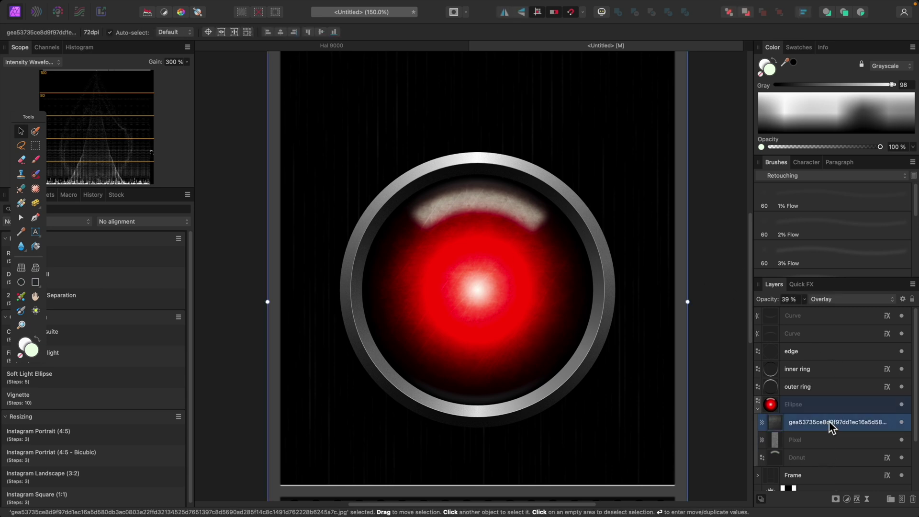
pyautogui.doubleClick(829, 423)
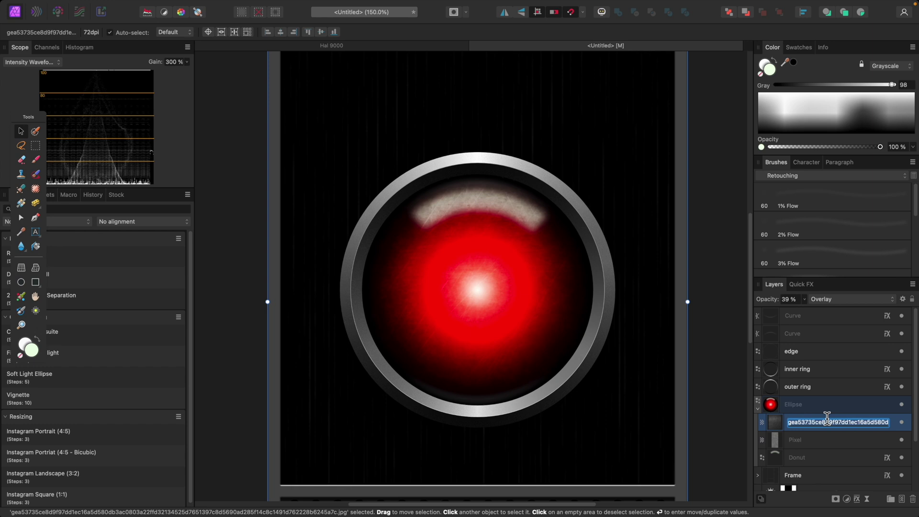
pyautogui.write('scratches')
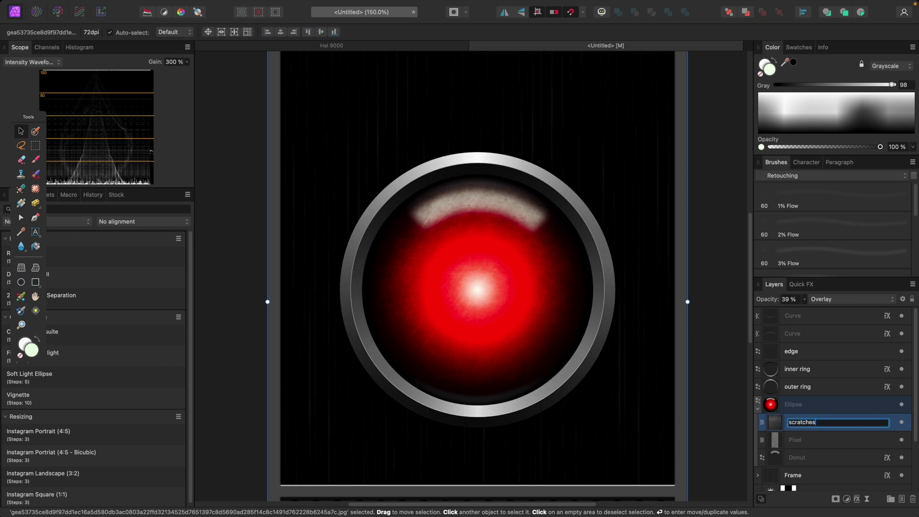
pyautogui.press('Return')
# - Adjust the scratches layer's opacity and set the nested Pixel layer's opacity to 66%
pyautogui.moveTo(806, 300); pyautogui.dragTo(796, 316)
pyautogui.click(818, 439)
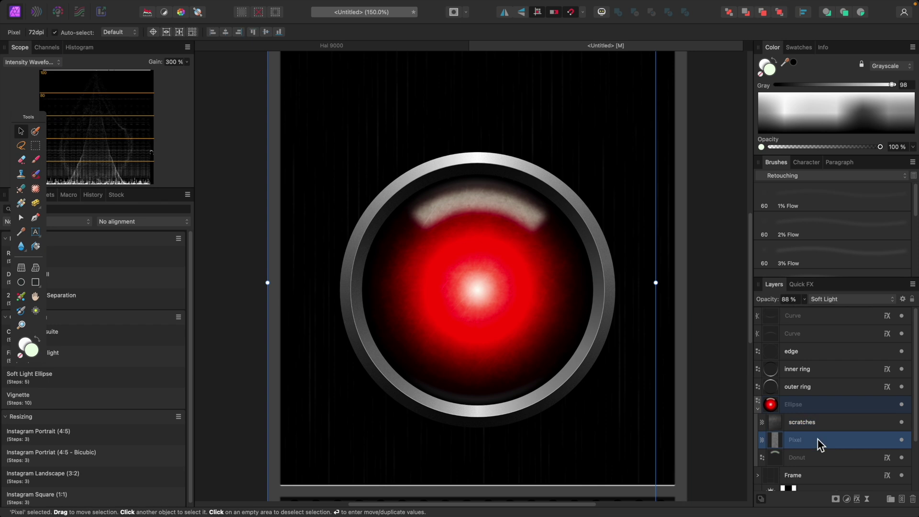
pyautogui.click(806, 300)
pyautogui.moveTo(805, 311); pyautogui.dragTo(788, 313)
pyautogui.click(706, 286)
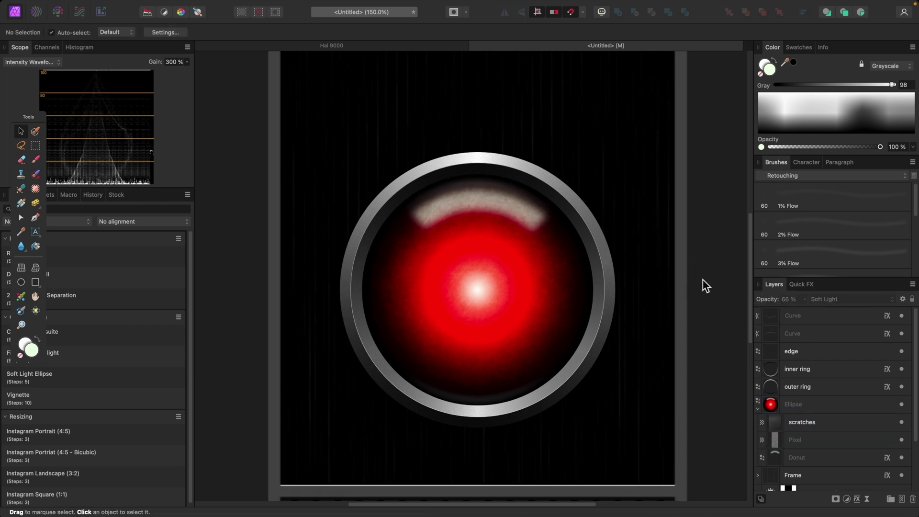
# - Select the Donut layer inside the red Ellipse and narrow the arc's total angle to 65.8°
pyautogui.press('super+minus')
pyautogui.press('super+minus')
pyautogui.press('super+equal')
pyautogui.press('super+equal')
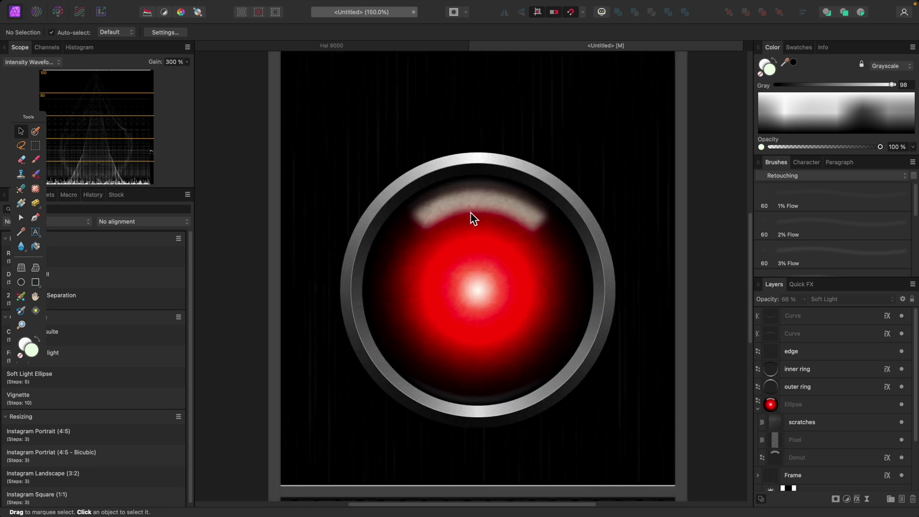
pyautogui.click(456, 199)
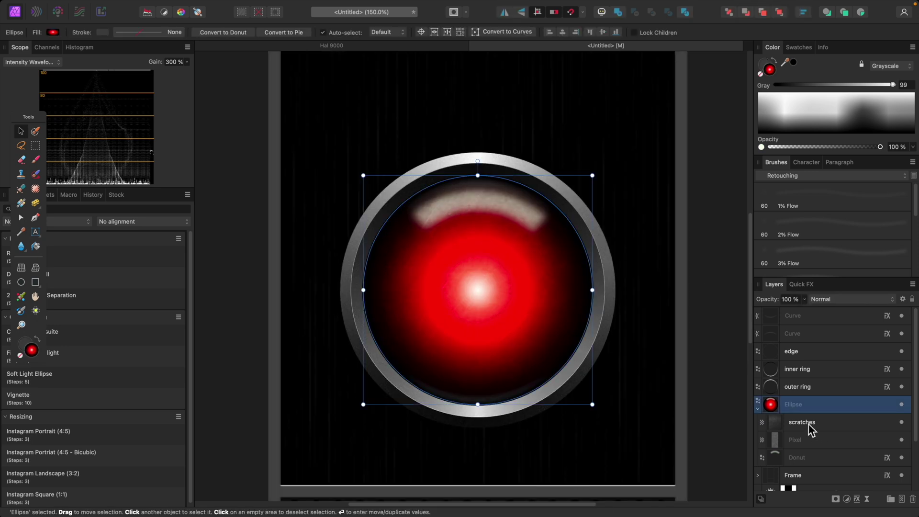
pyautogui.click(805, 457)
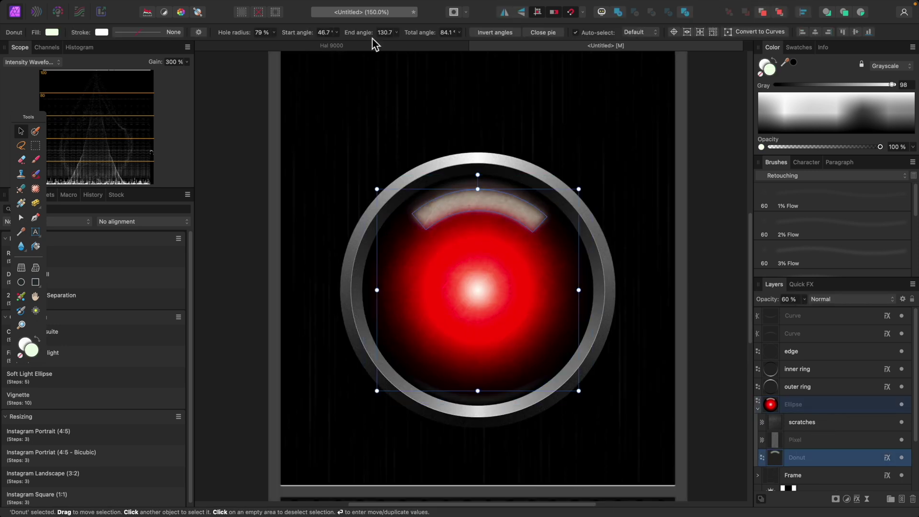
pyautogui.click(459, 32)
pyautogui.moveTo(460, 45); pyautogui.dragTo(406, 41)
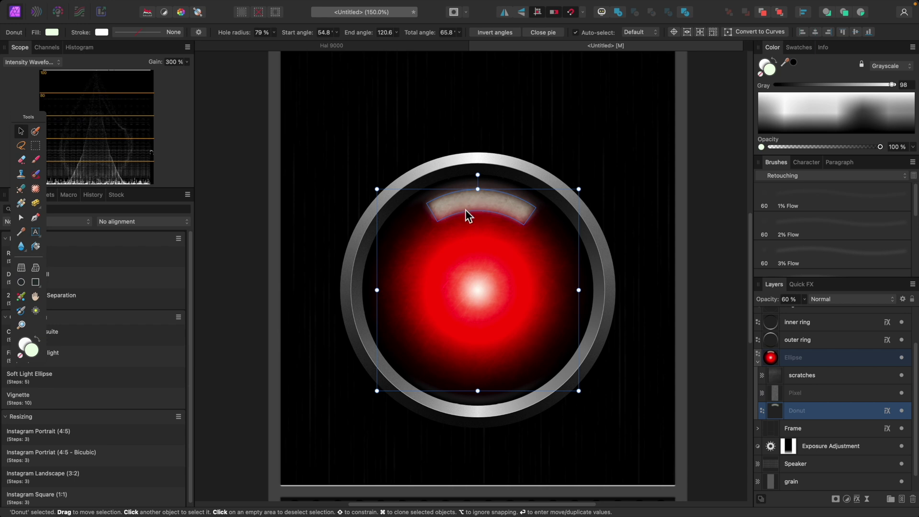
# - Set the donut arc's start angle to 60° and end angle to 120° for a 60° total angle
pyautogui.click(450, 34)
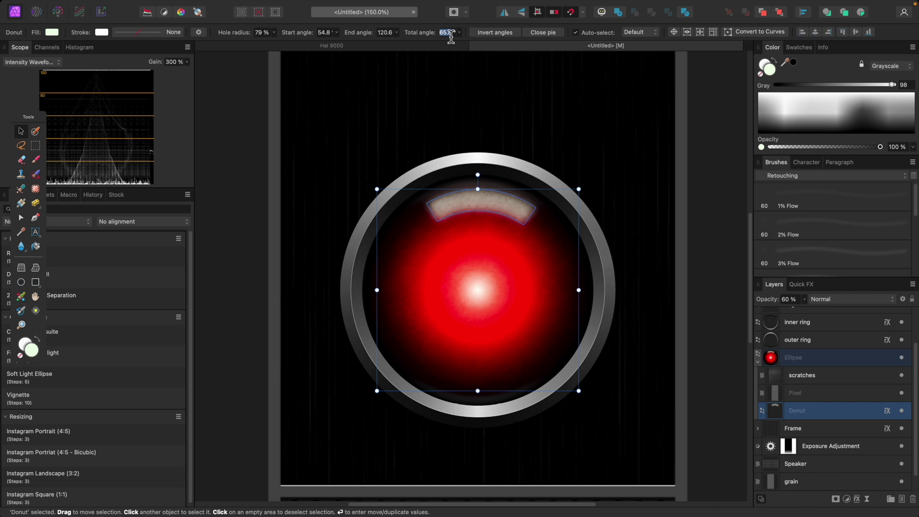
pyautogui.write('6')
pyautogui.press('Return')
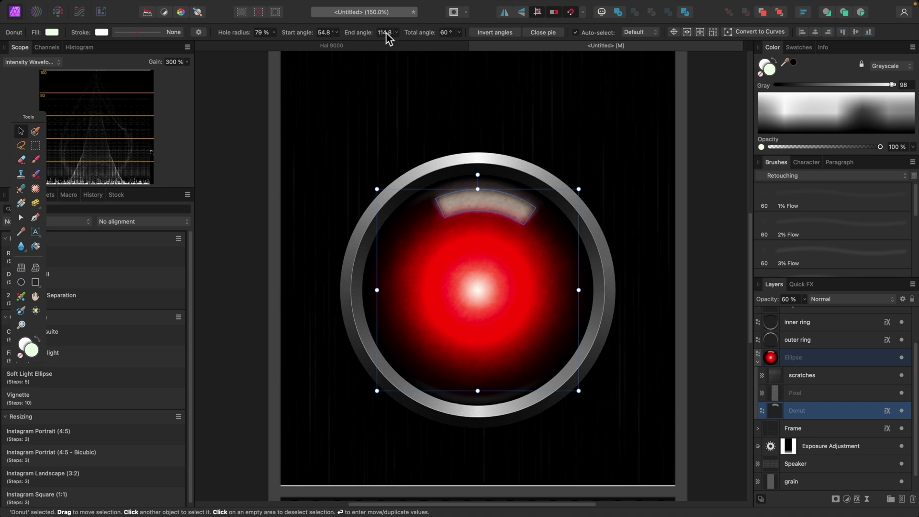
pyautogui.click(315, 34)
pyautogui.write('60')
pyautogui.press('Return')
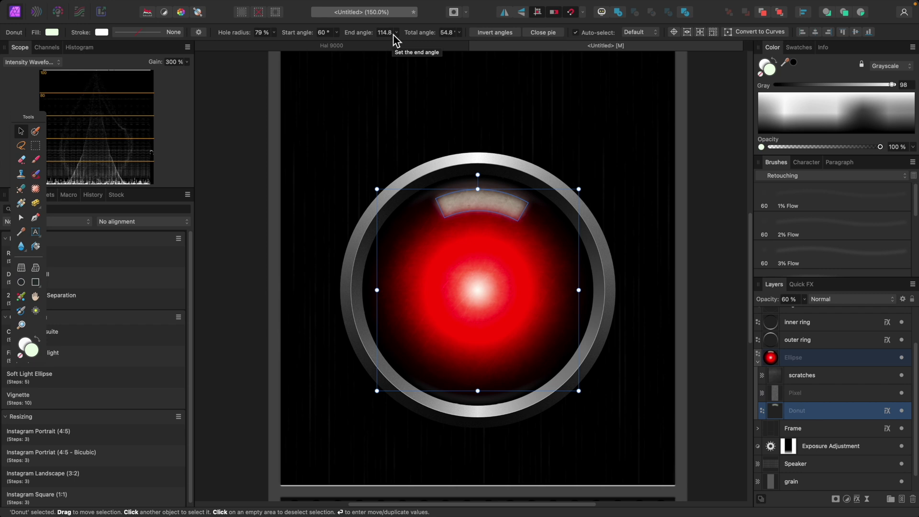
pyautogui.click(373, 34)
pyautogui.write('120')
pyautogui.press('Return')
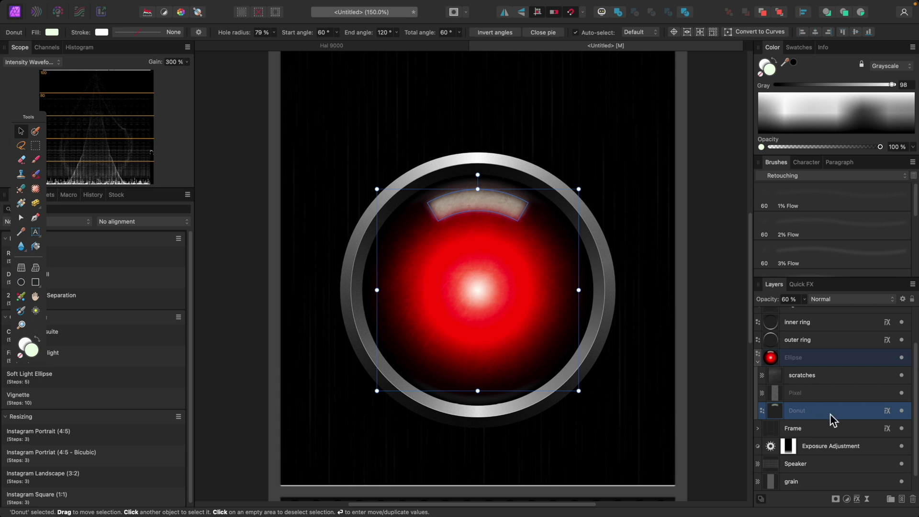
# - Duplicate the 60° donut arc and rotate the copy clockwise to the lens's upper right
pyautogui.press('super+j')
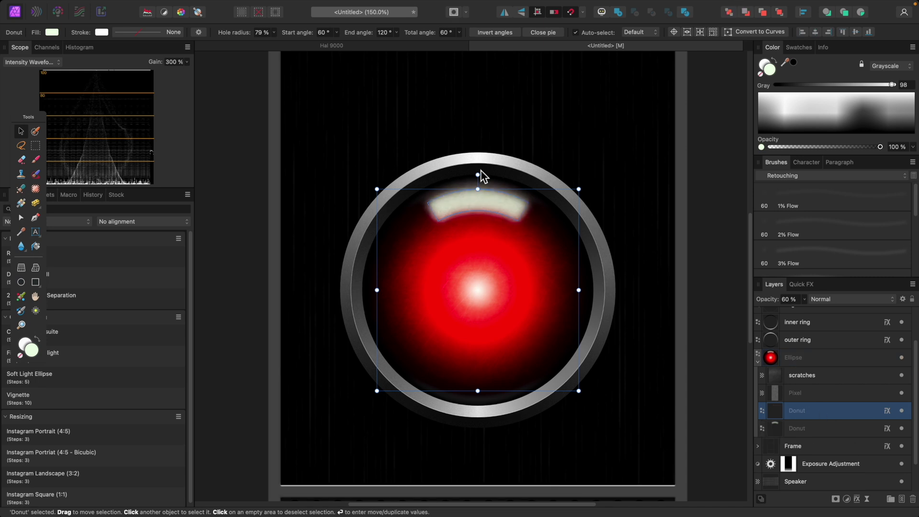
pyautogui.moveTo(478, 174); pyautogui.dragTo(570, 250)
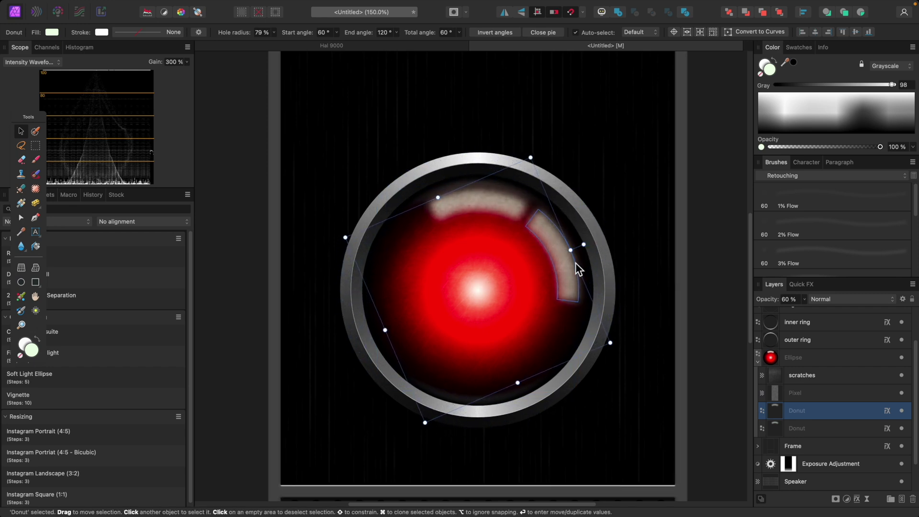
# - Shorten the rotated donut arc to a start angle of 84° and an end angle of 117.6°
pyautogui.click(336, 32)
pyautogui.moveTo(335, 42); pyautogui.dragTo(339, 42)
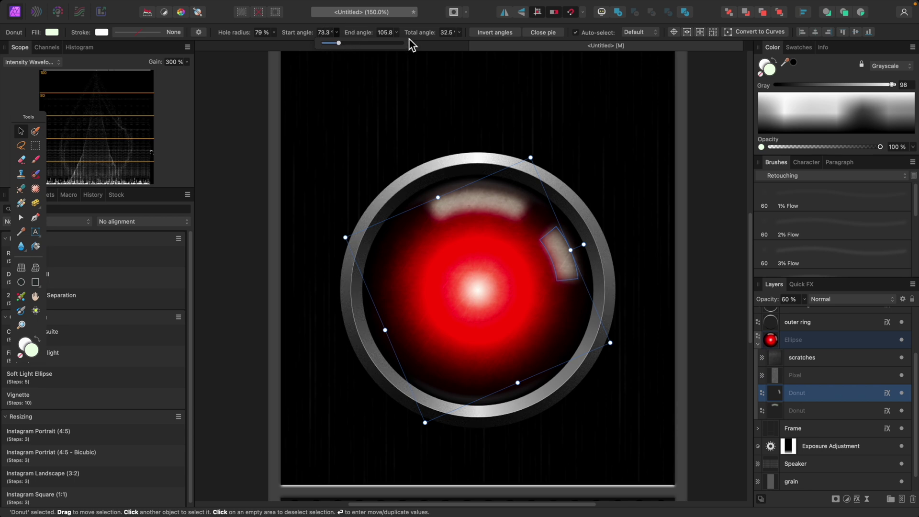
pyautogui.click(397, 32)
pyautogui.moveTo(398, 43); pyautogui.dragTo(401, 44)
pyautogui.click(336, 32)
pyautogui.moveTo(337, 44); pyautogui.dragTo(339, 44)
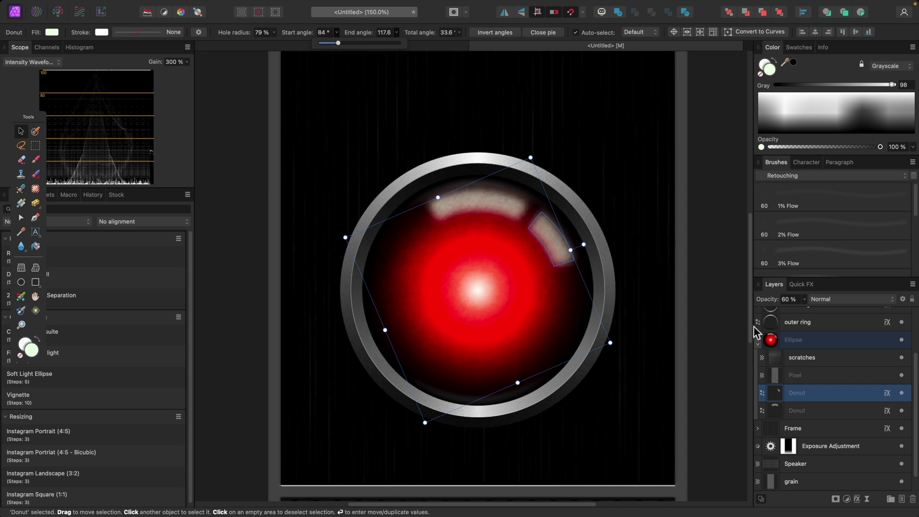
# - Duplicate the short side arc and flip the copy horizontally to the lens's upper left
pyautogui.click(831, 396)
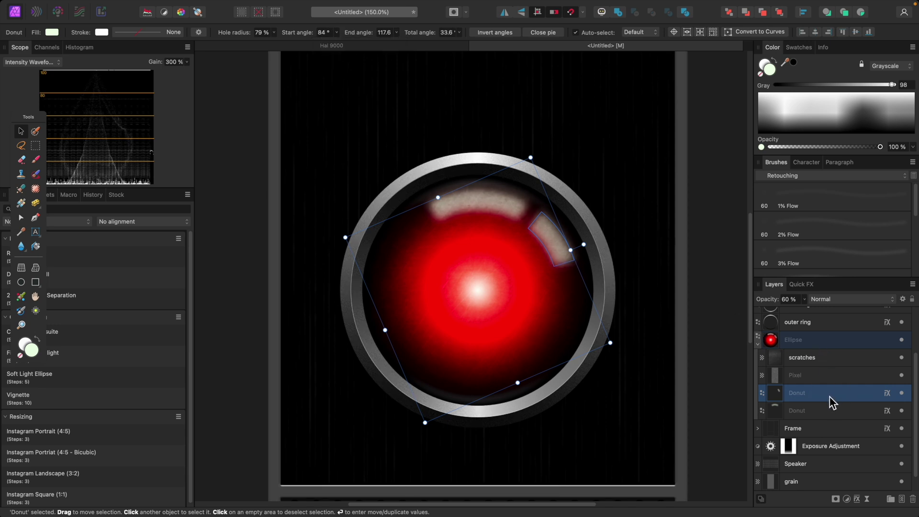
pyautogui.press('super+j')
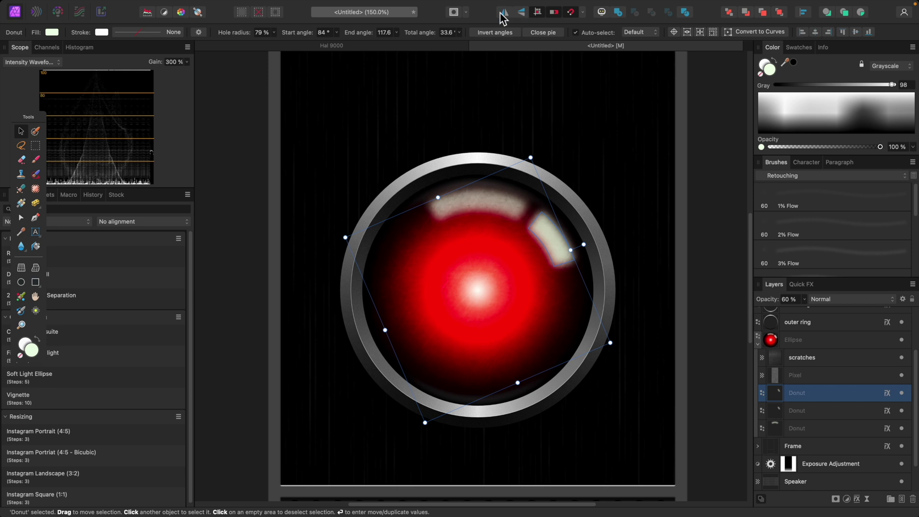
pyautogui.click(504, 12)
pyautogui.click(669, 173)
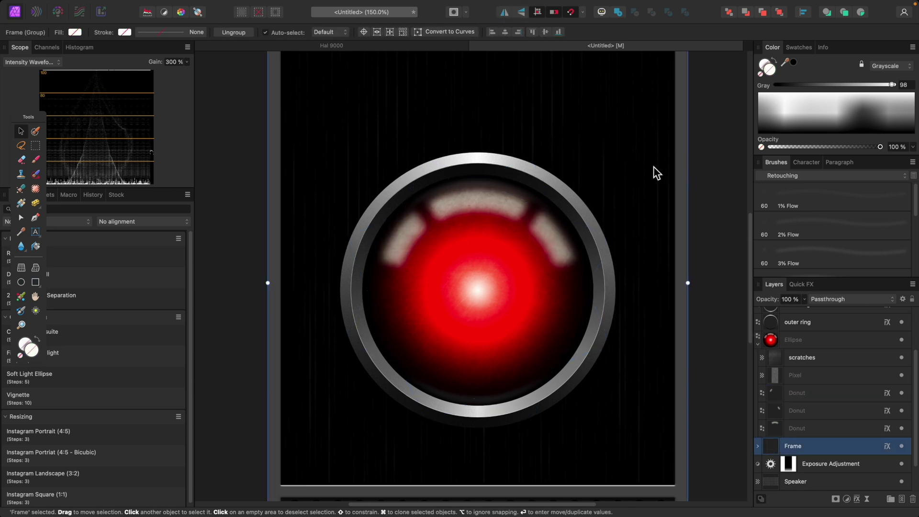
# - Group the three Donut arc layers under the name "lights"
pyautogui.click(824, 400)
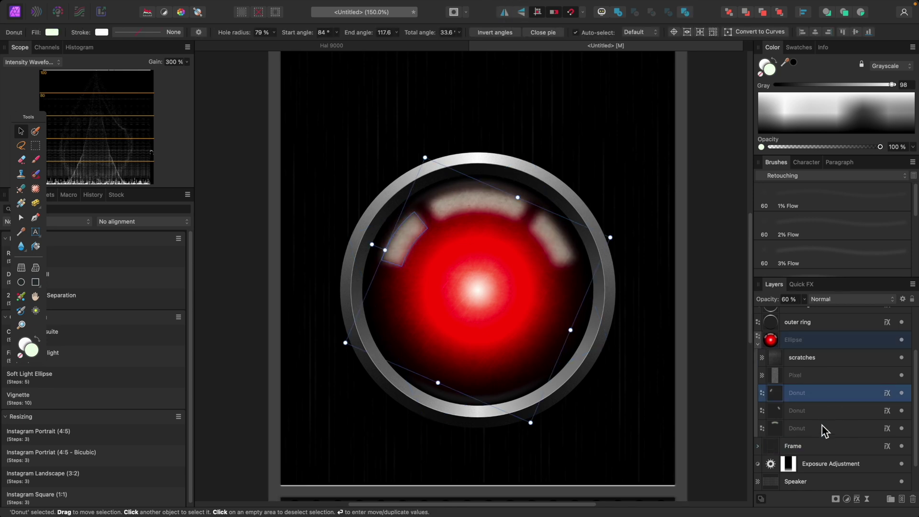
pyautogui.keyDown('shift'); pyautogui.click(821, 424); pyautogui.keyUp('shift')
pyautogui.press('super+g')
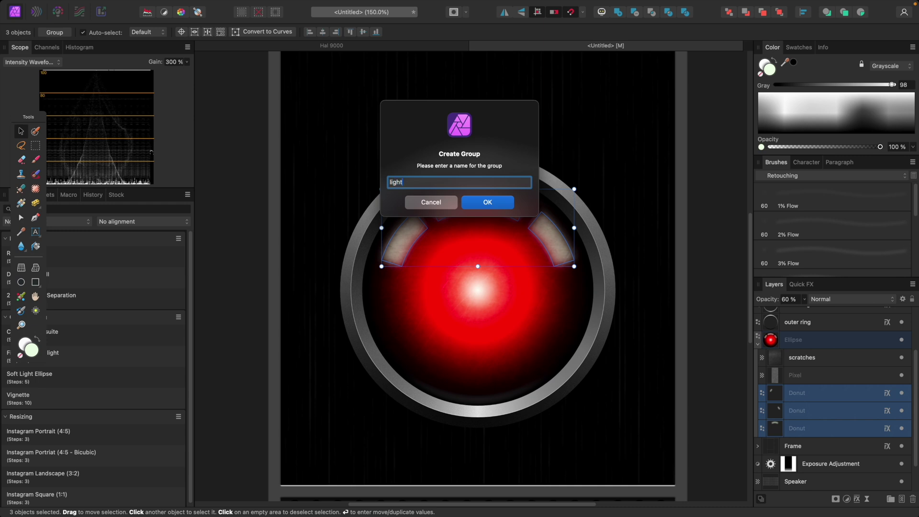
pyautogui.write('lights')
pyautogui.press('Return')
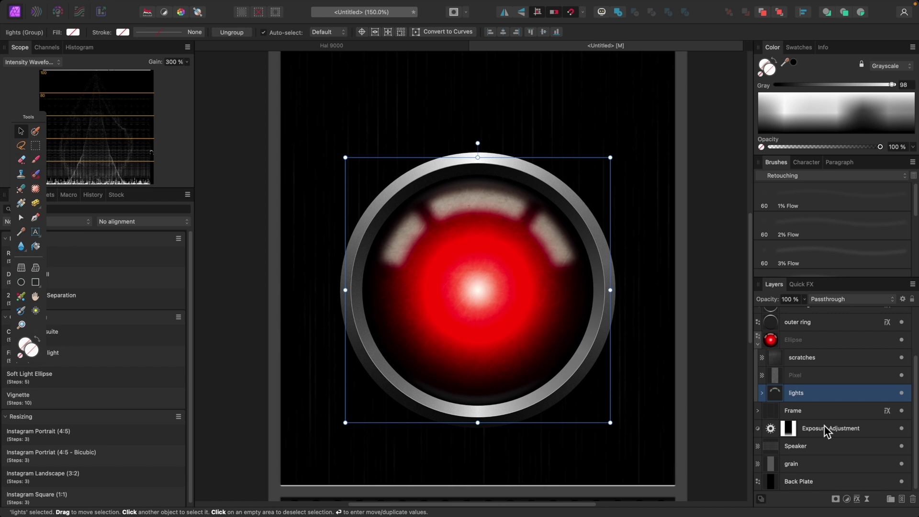
# - Duplicate the lights group twice, scaling each copy down around the lens center into smaller concentric reflections
pyautogui.press('super+j')
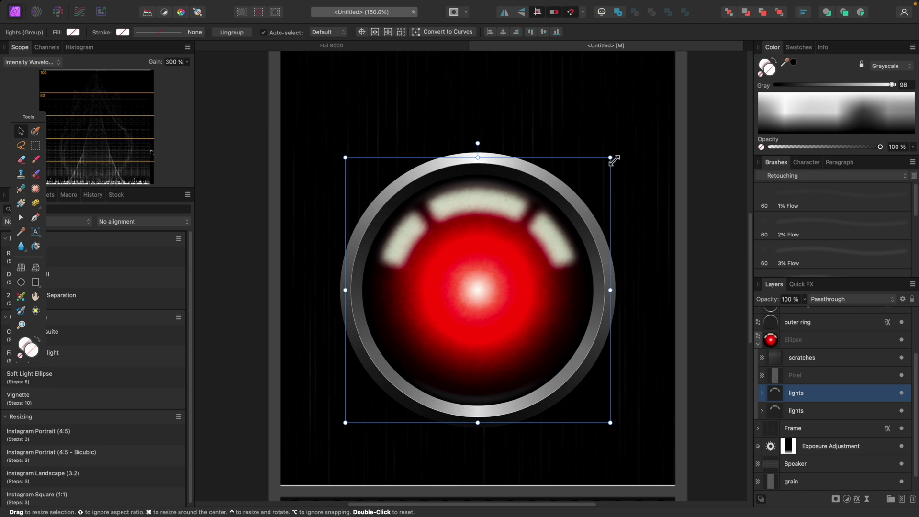
pyautogui.moveTo(610, 158); pyautogui.dragTo(569, 190)
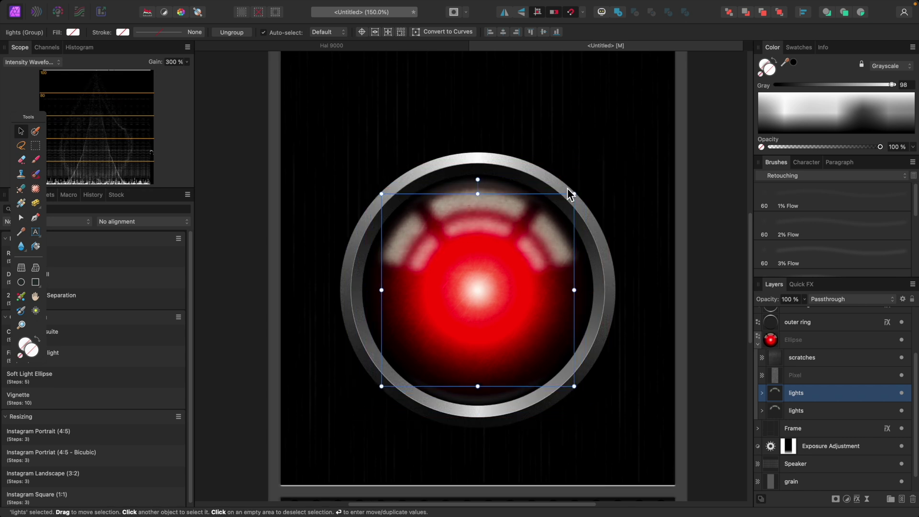
pyautogui.press('super+j')
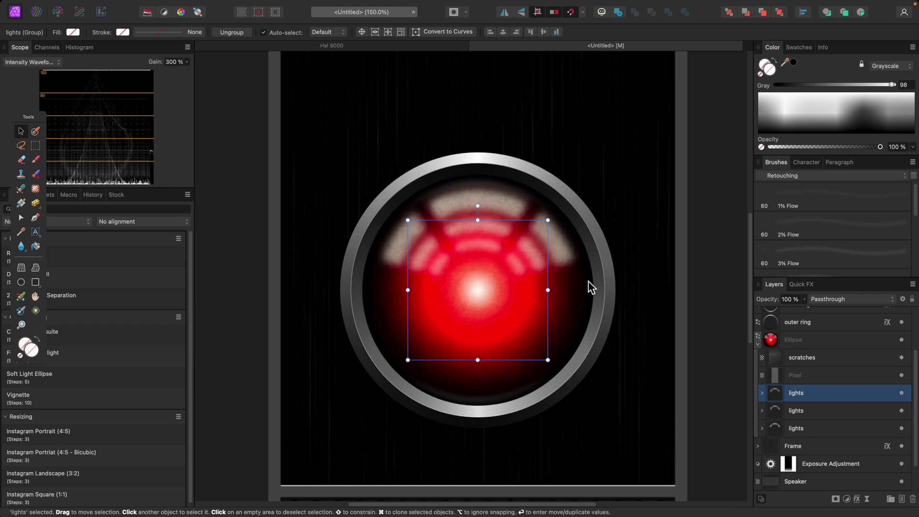
# - Set the opacity of the middle-sized lights group to 75%
pyautogui.click(824, 411)
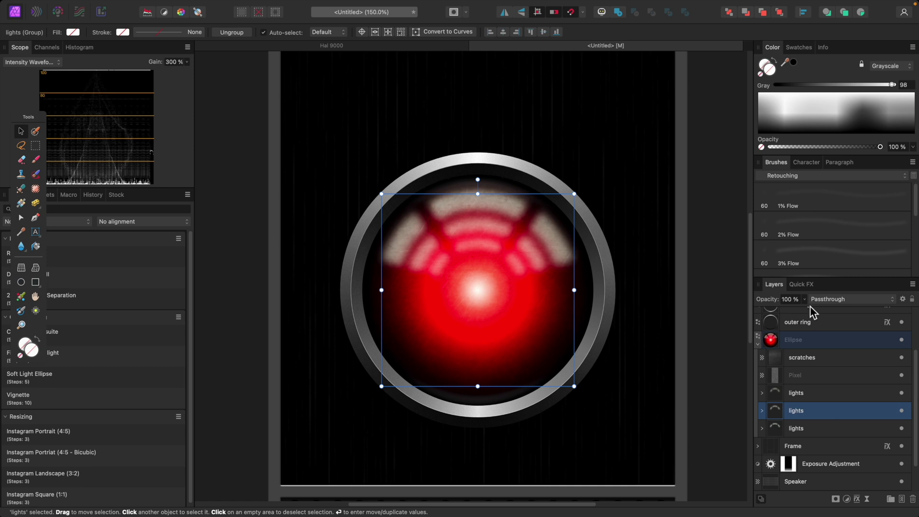
pyautogui.click(822, 429)
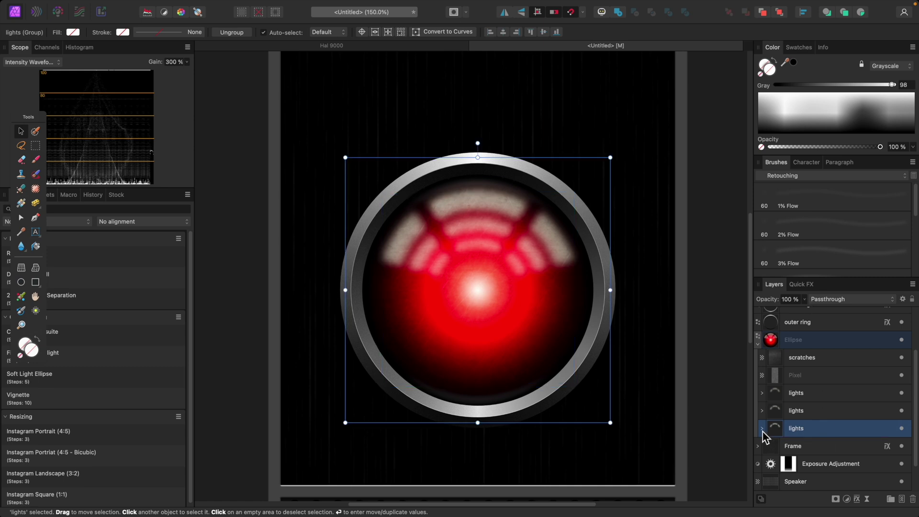
pyautogui.click(762, 428)
pyautogui.click(817, 445)
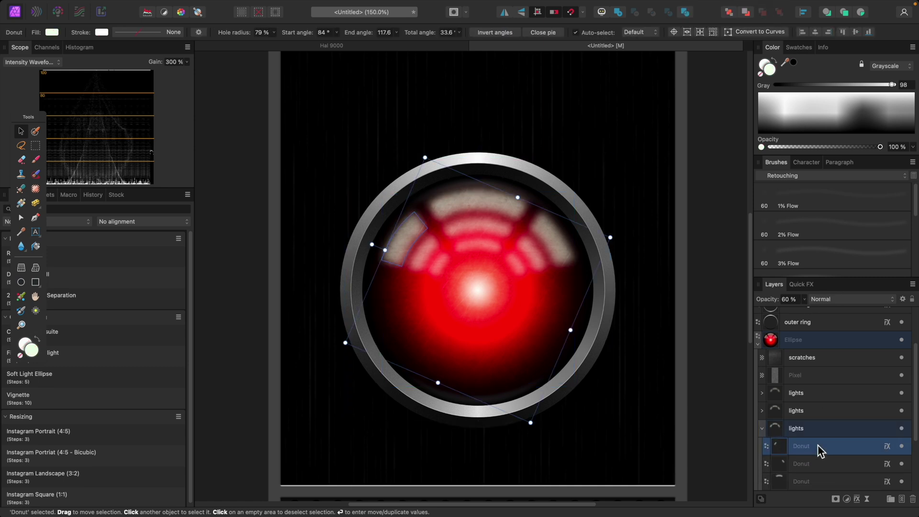
pyautogui.click(762, 428)
pyautogui.click(811, 411)
pyautogui.click(805, 299)
pyautogui.moveTo(805, 311); pyautogui.dragTo(785, 312)
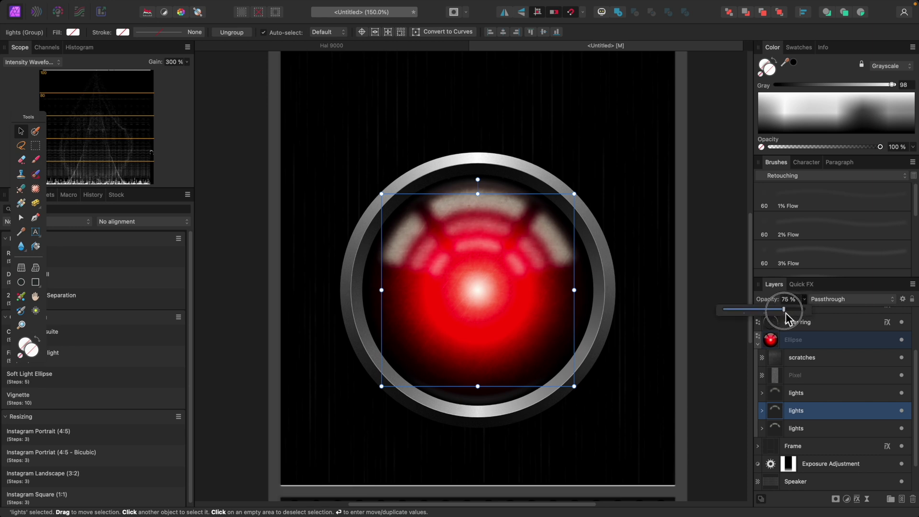
# - Set the opacity of the smallest, innermost lights group to 68%
pyautogui.click(822, 392)
pyautogui.click(805, 299)
pyautogui.moveTo(806, 311); pyautogui.dragTo(779, 312)
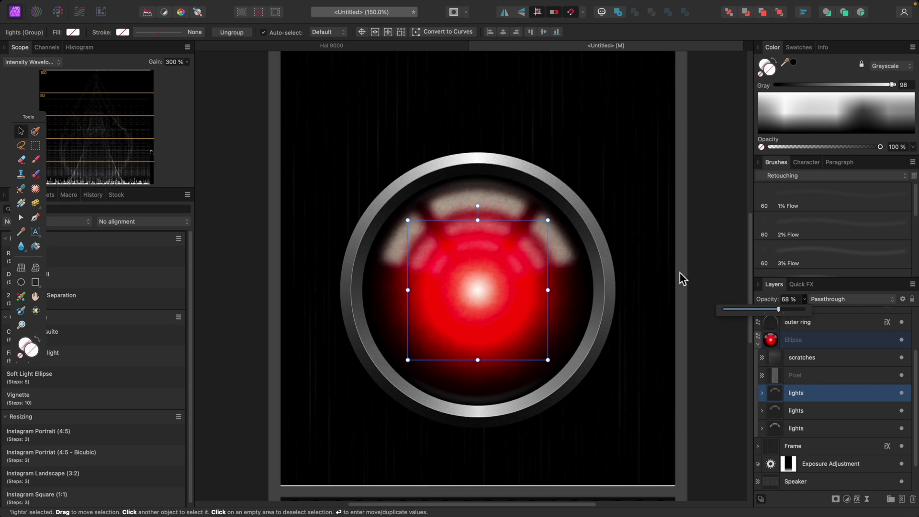
pyautogui.click(685, 258)
pyautogui.press('super+minus')
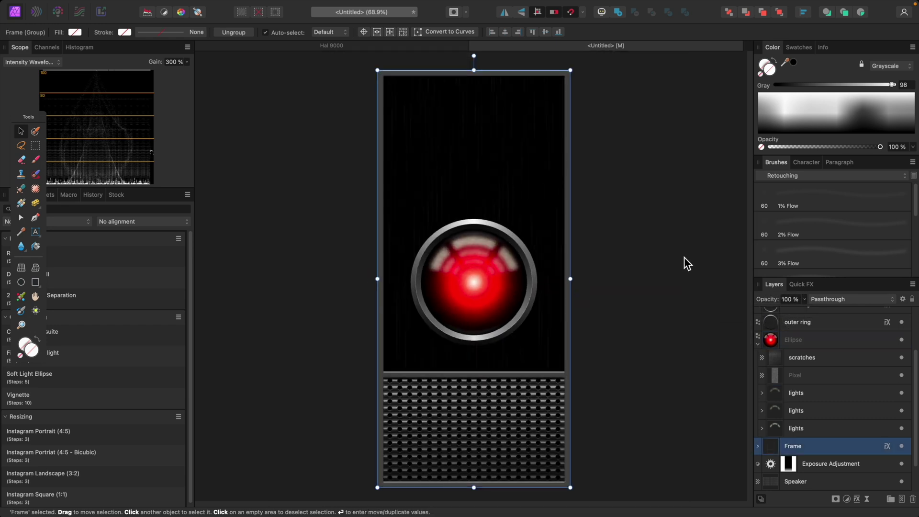
# - Set the opacity of the largest, outermost lights group to 84%
pyautogui.press('super+plus')
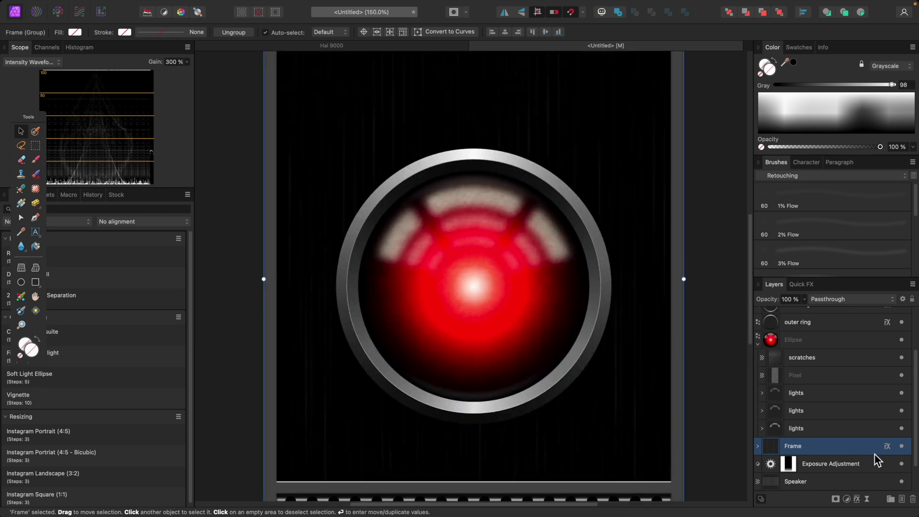
pyautogui.click(841, 429)
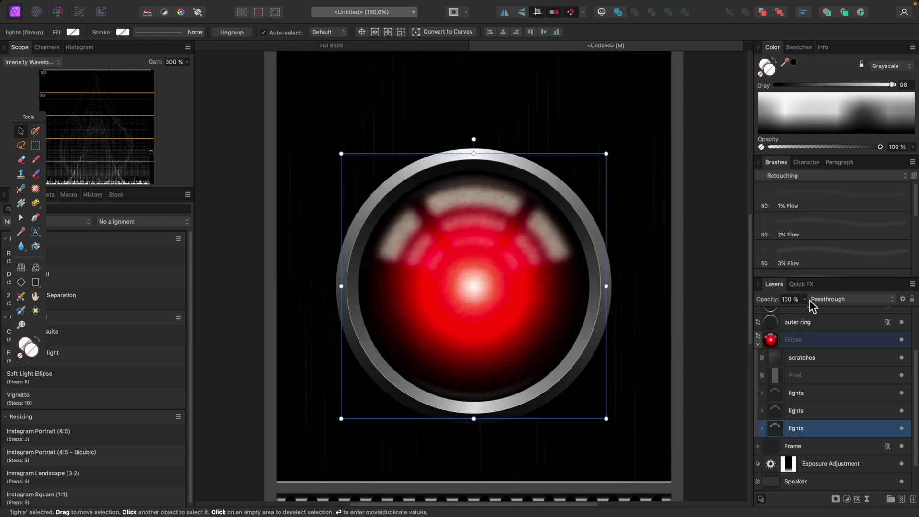
pyautogui.click(808, 300)
pyautogui.click(810, 299)
pyautogui.click(803, 301)
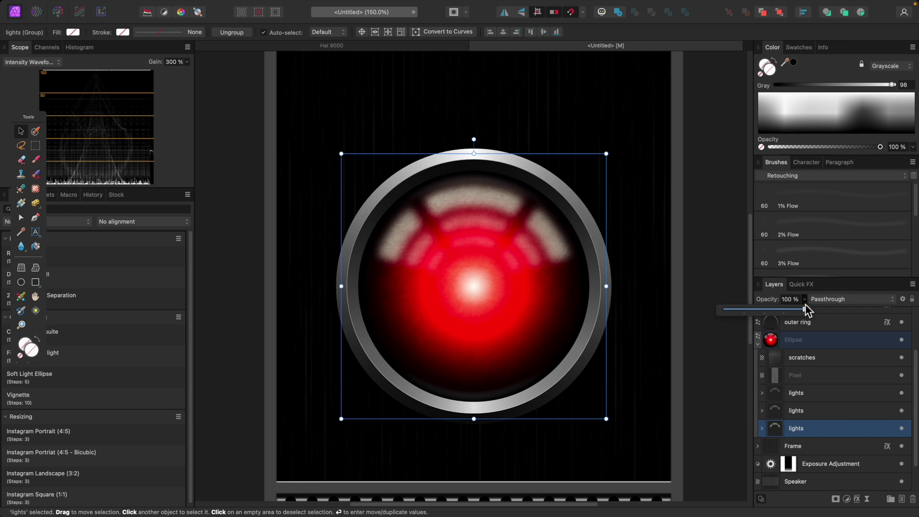
pyautogui.moveTo(804, 310); pyautogui.dragTo(791, 311)
pyautogui.click(726, 272)
pyautogui.press('super+minus')
pyautogui.press('super+0')
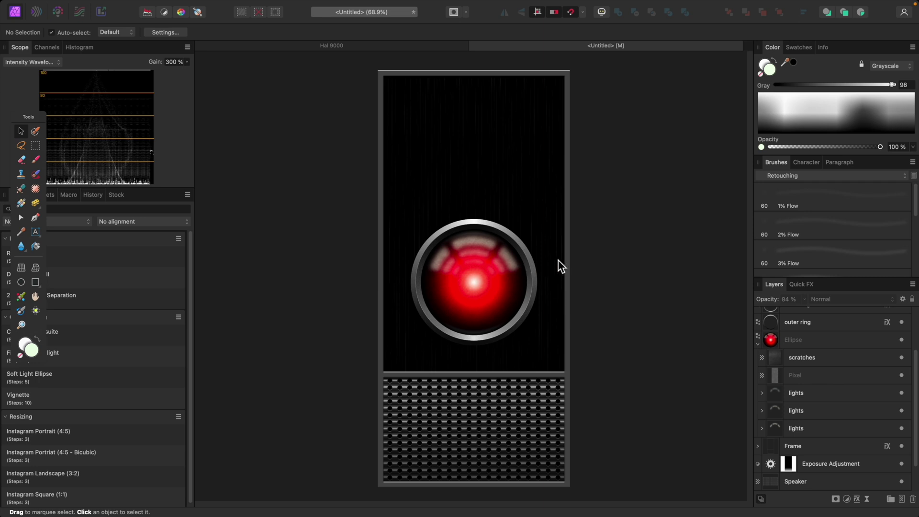
# - Collapse the lens Ellipse layer's contents and add an empty pixel layer directly above the Frame group
pyautogui.scroll(3, 853, 367)
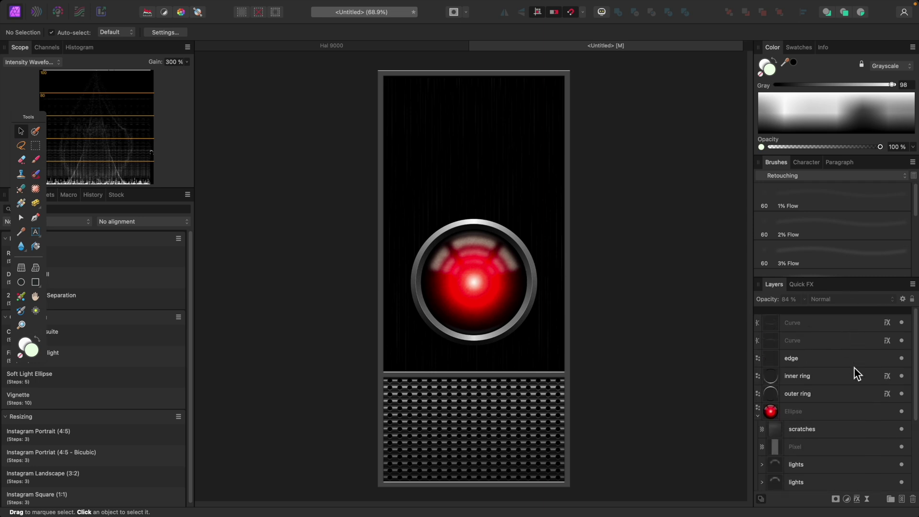
pyautogui.scroll(-1, 854, 367)
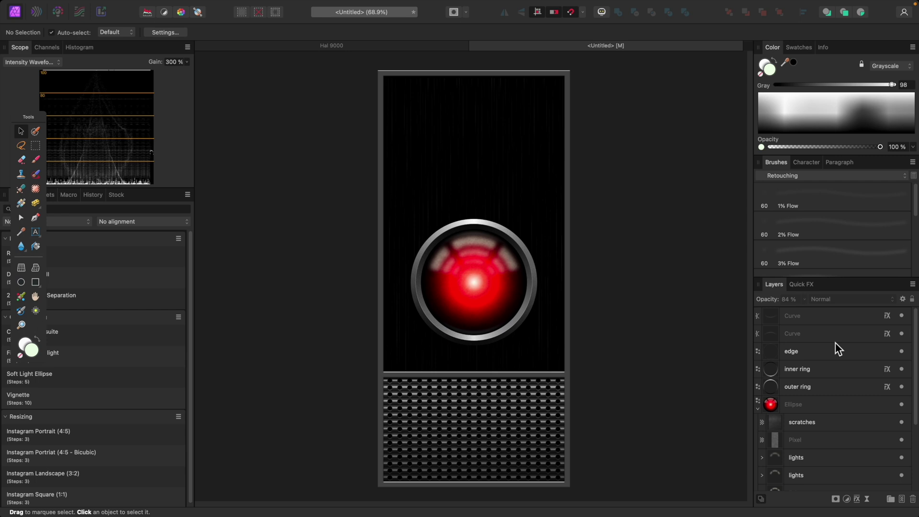
pyautogui.press('super+equal')
pyautogui.press('super+equal')
pyautogui.press('super+equal')
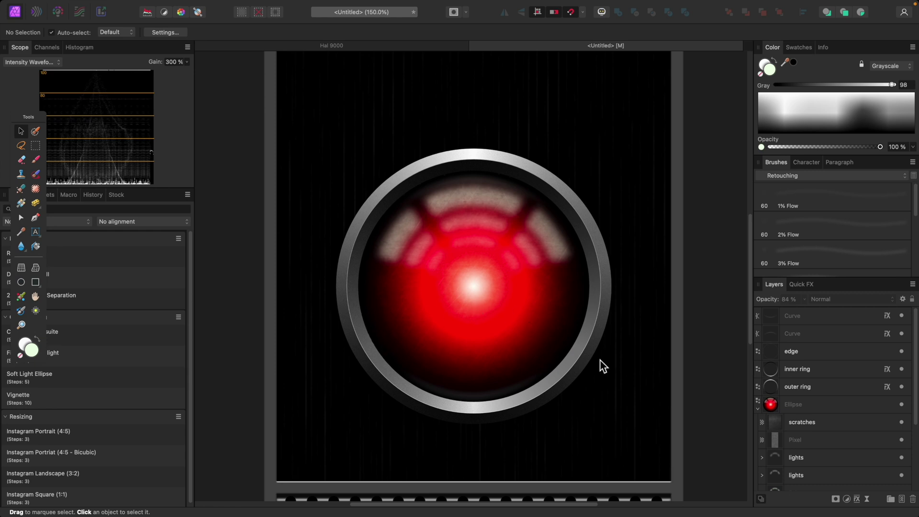
pyautogui.scroll(-2, 645, 338)
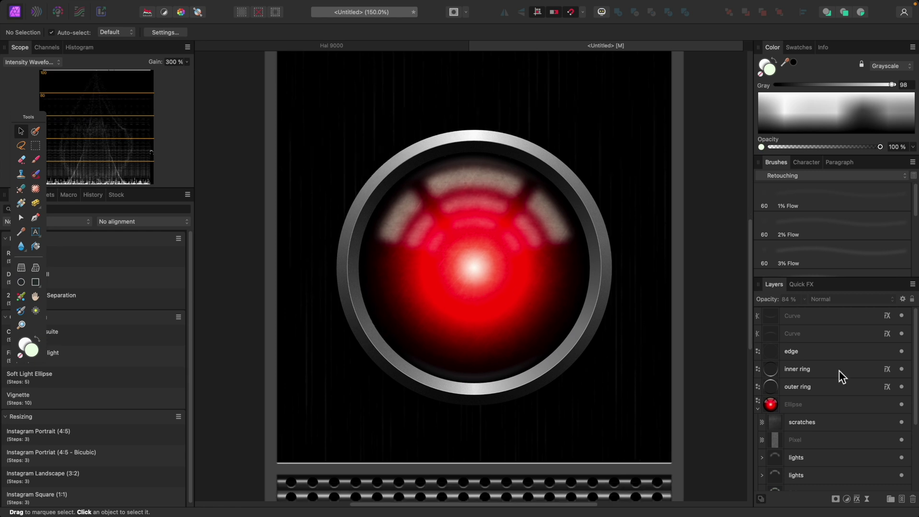
pyautogui.click(757, 409)
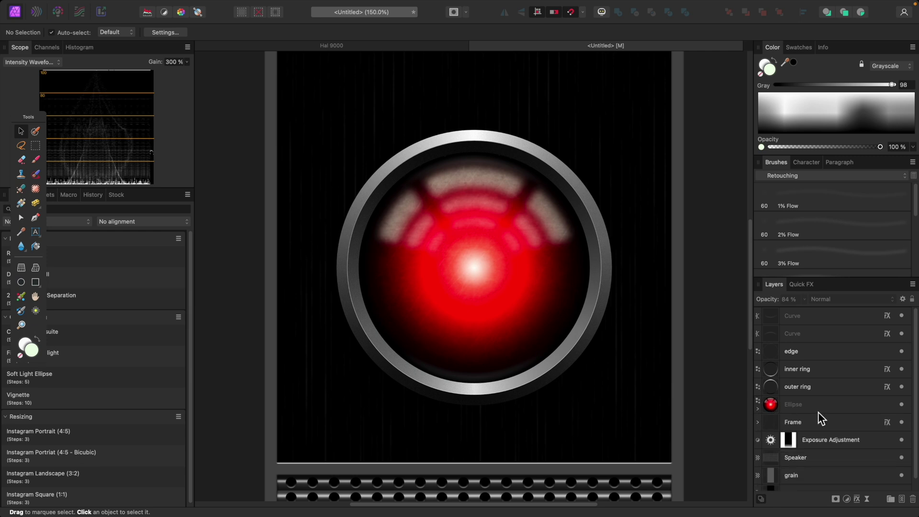
pyautogui.scroll(-1, 817, 412)
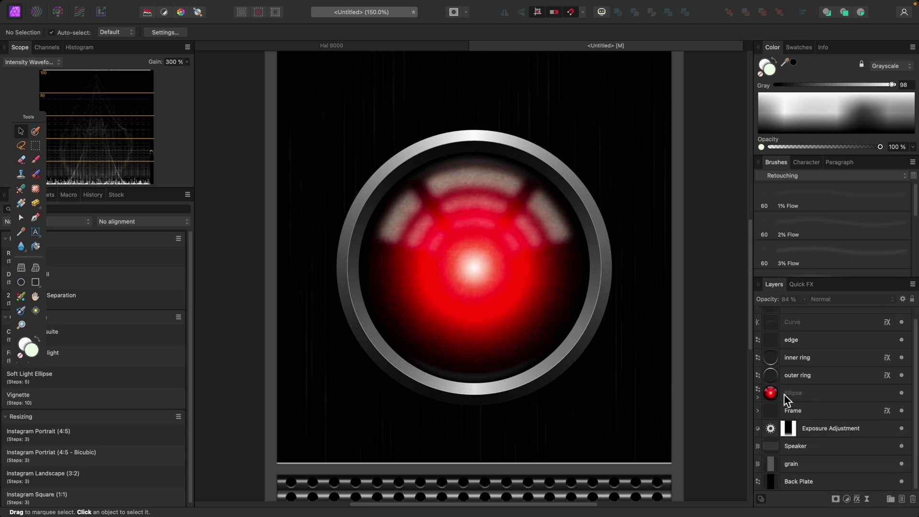
pyautogui.click(806, 409)
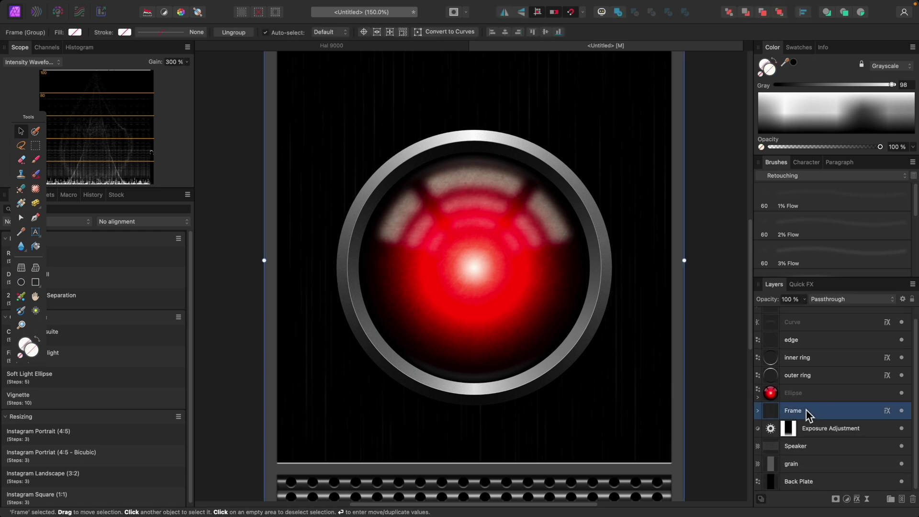
pyautogui.press('super+shift+n')
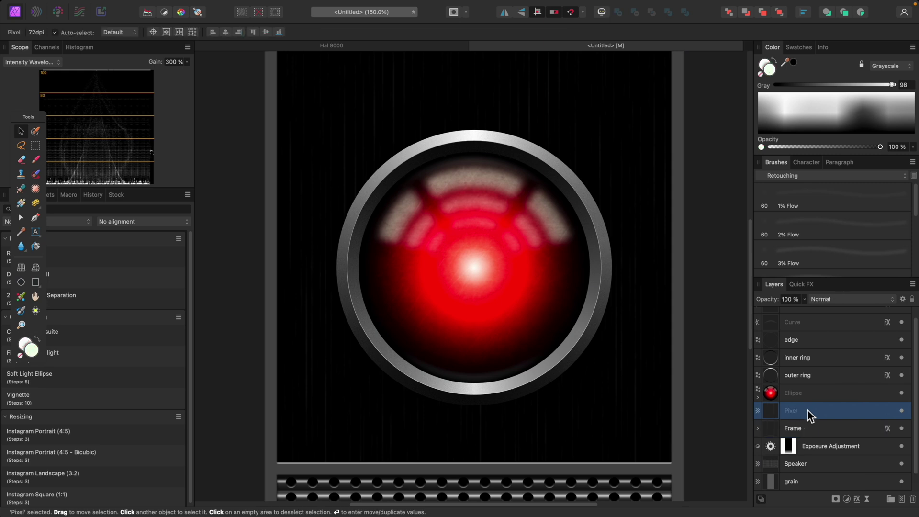
# - Draw a bowl-shaped Pen curve across the lower half of the lens from rim to rim and fill it with black
pyautogui.click(36, 218)
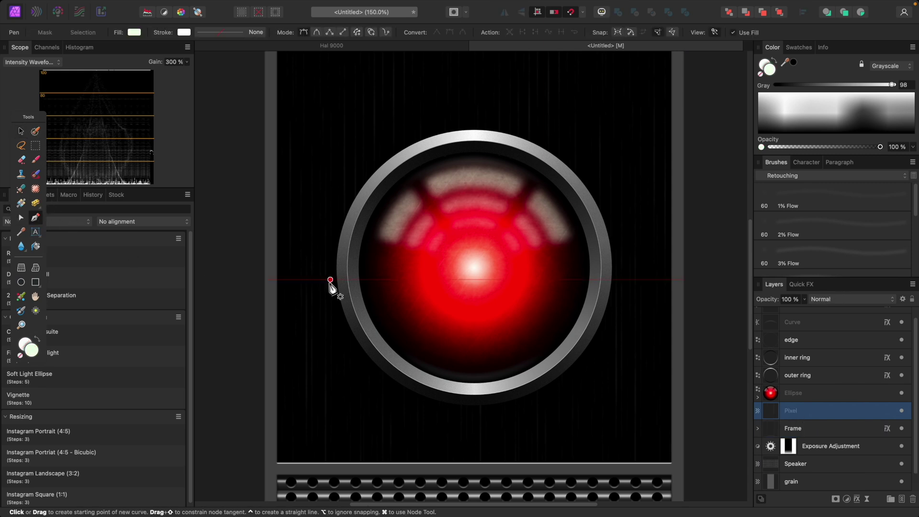
pyautogui.click(360, 279)
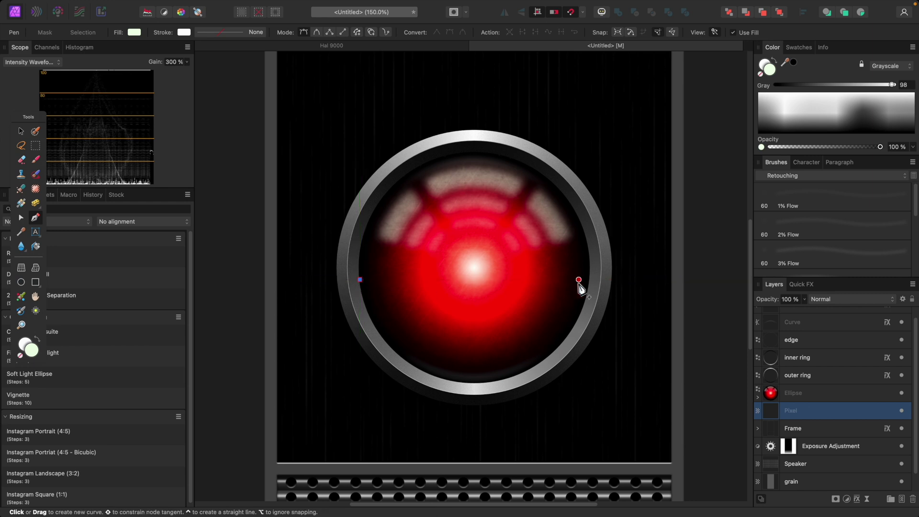
pyautogui.moveTo(589, 279); pyautogui.dragTo(692, 85)
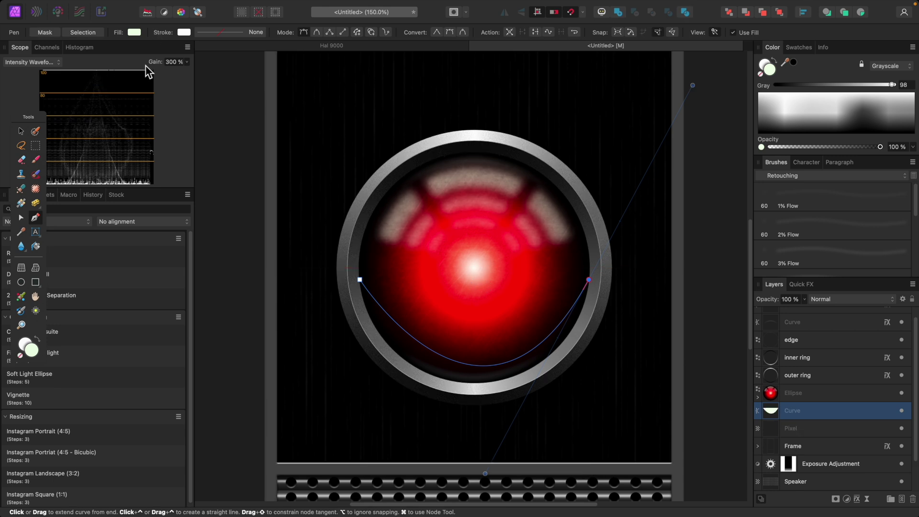
pyautogui.click(134, 33)
pyautogui.moveTo(225, 92); pyautogui.dragTo(117, 93)
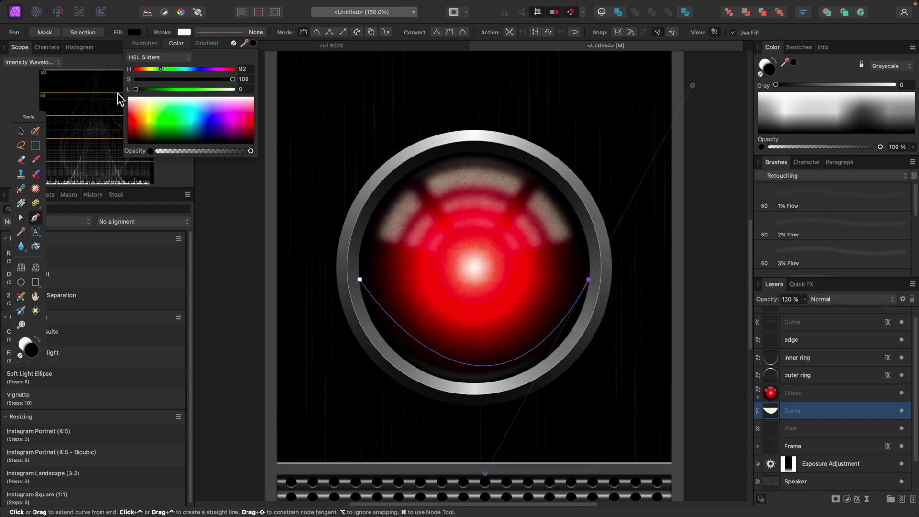
# - Reshape the black curve with the Node tool, pulling its lowest part down past the outer ring
pyautogui.click(21, 217)
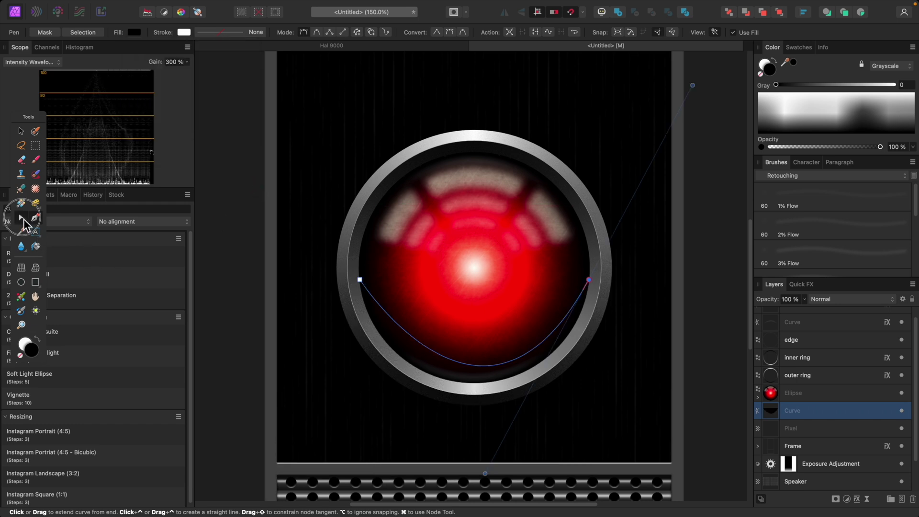
pyautogui.scroll(-3, 522, 388)
pyautogui.press('super+minus')
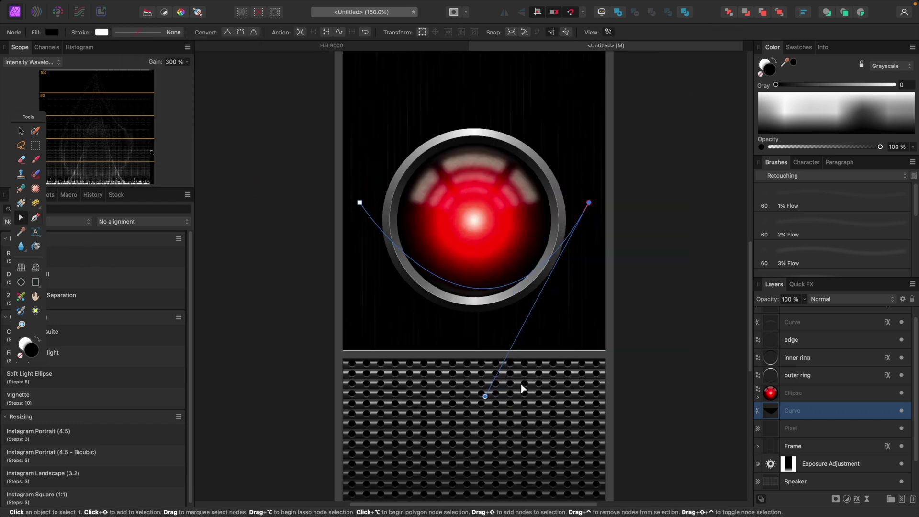
pyautogui.moveTo(479, 287); pyautogui.dragTo(482, 336)
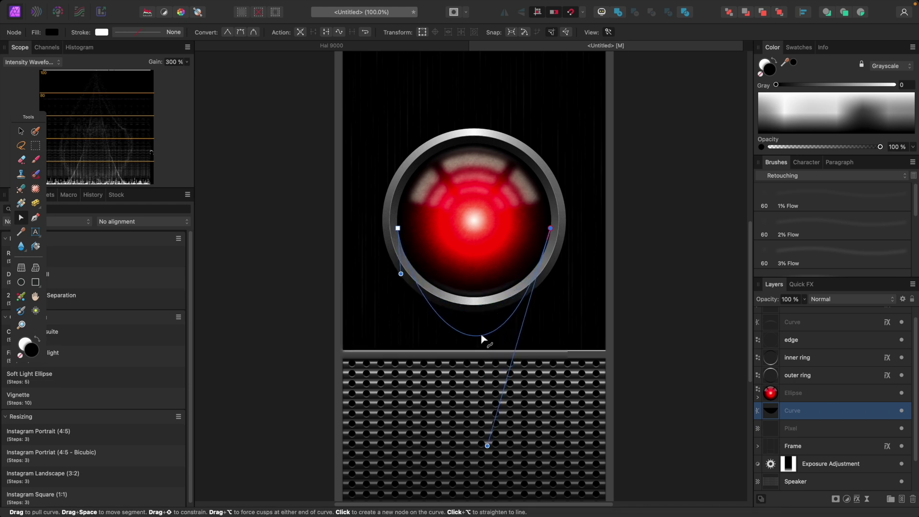
# - Reorder the layers so the black Curve lies above the inner ring and the red Ellipse lies directly above the Curve
pyautogui.click(818, 408)
pyautogui.moveTo(817, 408); pyautogui.dragTo(819, 359)
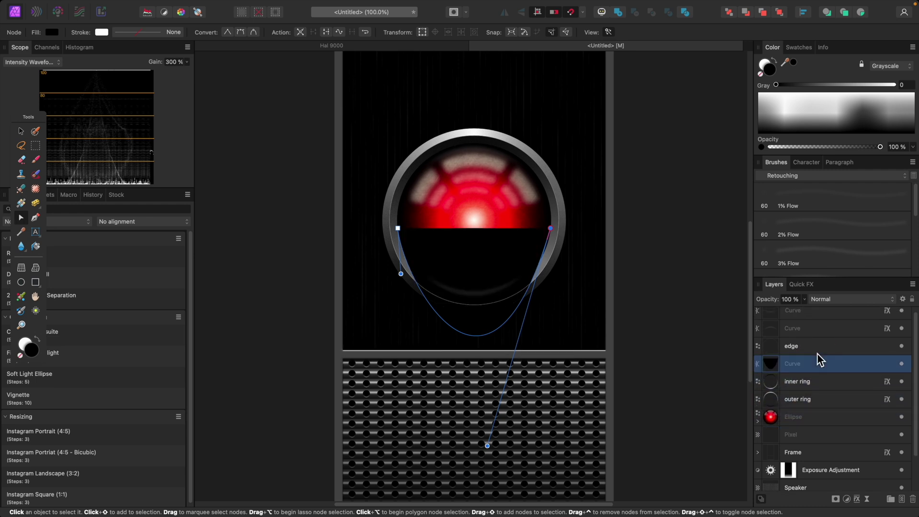
pyautogui.moveTo(818, 422); pyautogui.dragTo(816, 363)
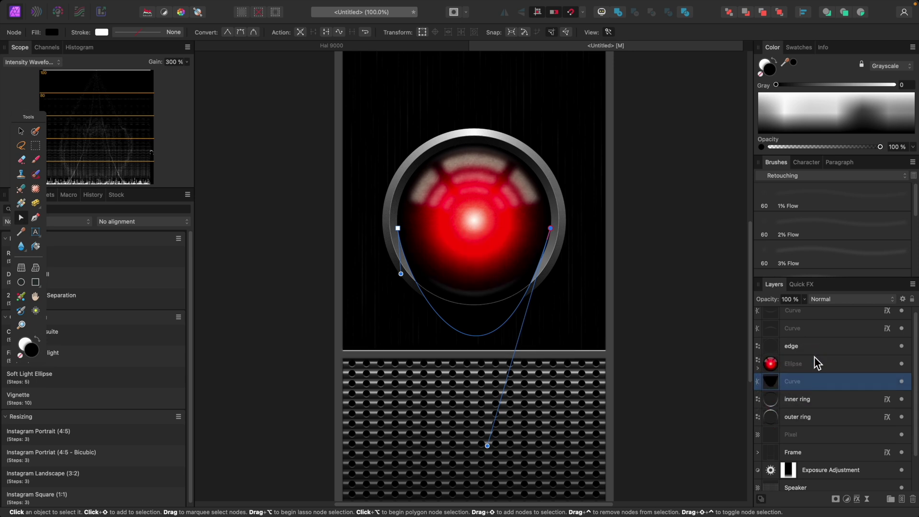
# - Lengthen the left node's handle on the black curve to make the bowl shape more symmetrical
pyautogui.press('super+minus')
pyautogui.press('super+equal')
pyautogui.press('super+equal')
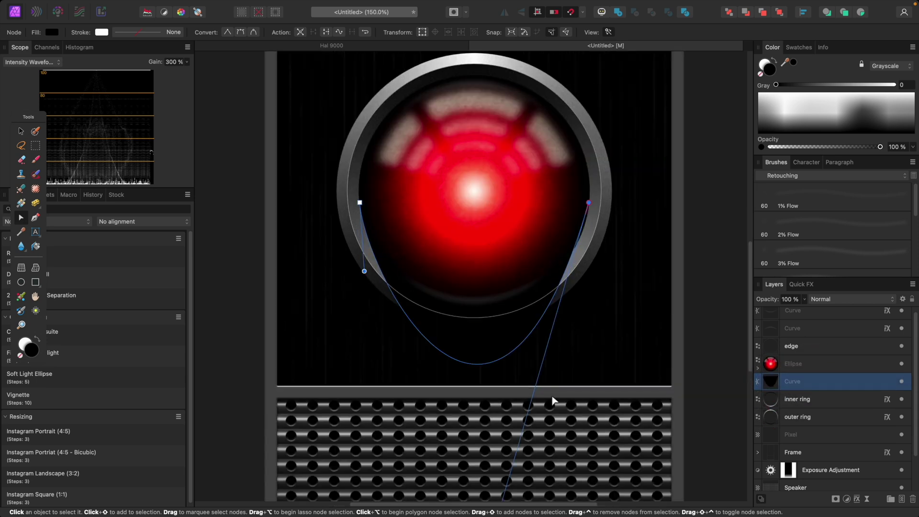
pyautogui.moveTo(365, 272); pyautogui.dragTo(370, 307)
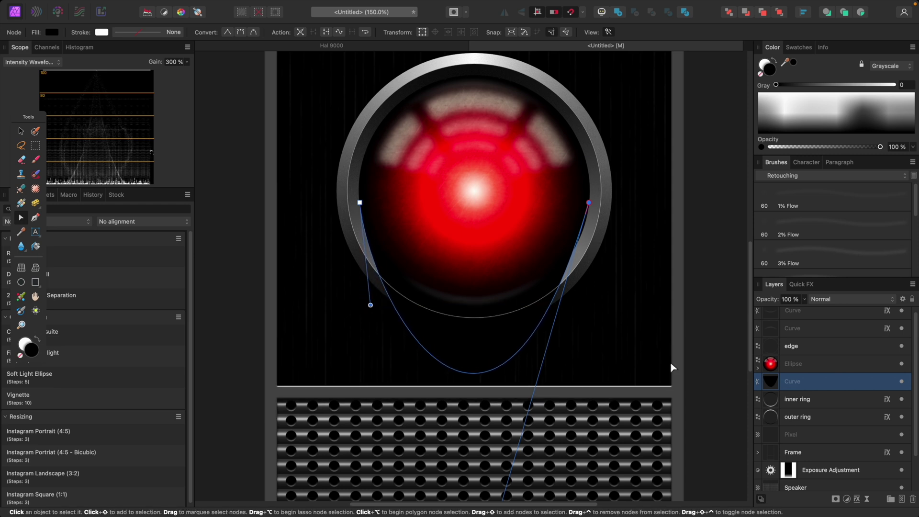
# - Nest the two Curve highlight layers with effects inside the red lens Ellipse layer
pyautogui.scroll(1, 824, 328)
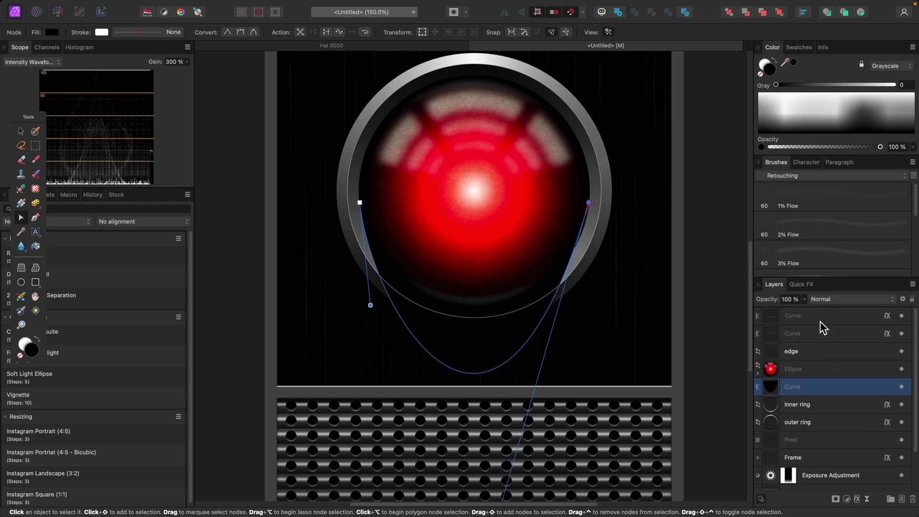
pyautogui.click(819, 321)
pyautogui.keyDown('shift'); pyautogui.click(819, 334); pyautogui.keyUp('shift')
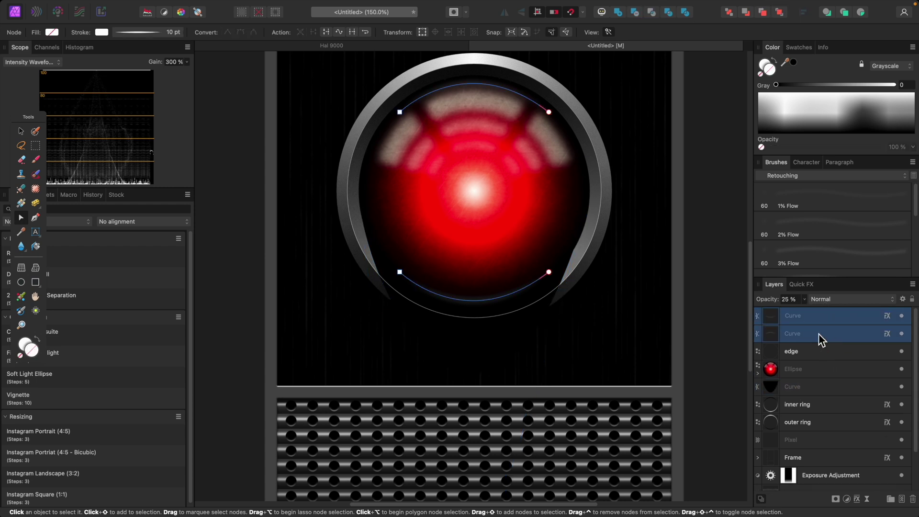
pyautogui.moveTo(814, 321); pyautogui.dragTo(823, 378)
# - Apply a Gaussian Blur with a 10 px radius to the black Curve below the Ellipse
pyautogui.click(817, 351)
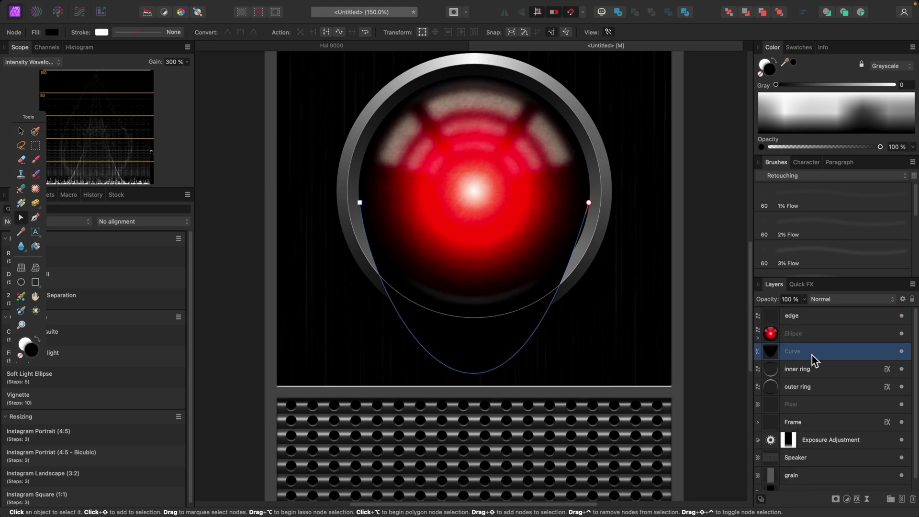
pyautogui.click(800, 284)
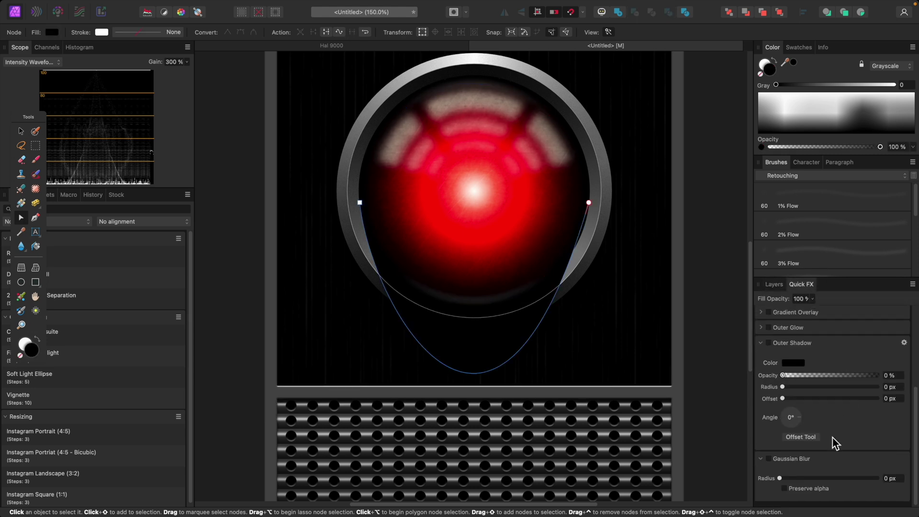
pyautogui.moveTo(786, 485); pyautogui.dragTo(826, 492)
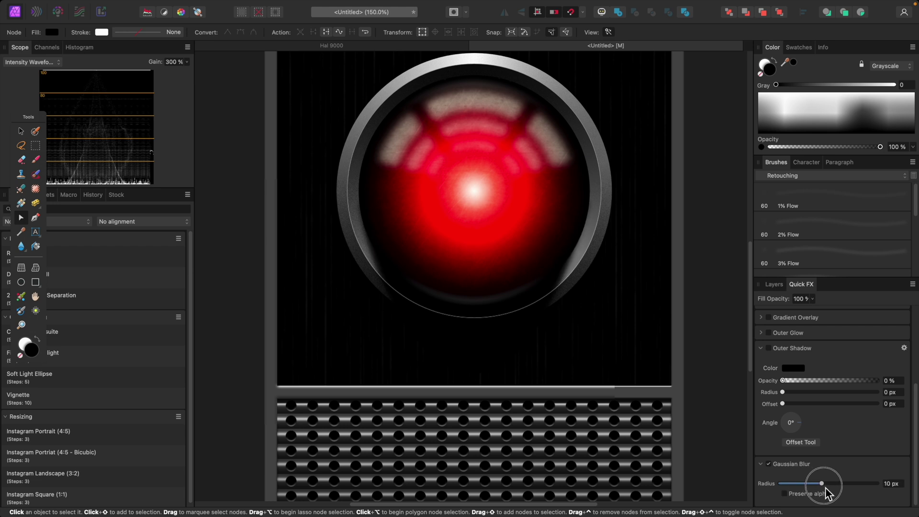
# - Lower the opacity of the blurred black Curve to 60% and deselect it
pyautogui.click(775, 284)
pyautogui.click(805, 300)
pyautogui.moveTo(806, 310); pyautogui.dragTo(774, 316)
pyautogui.click(702, 264)
pyautogui.press('super+minus')
pyautogui.press('super+minus')
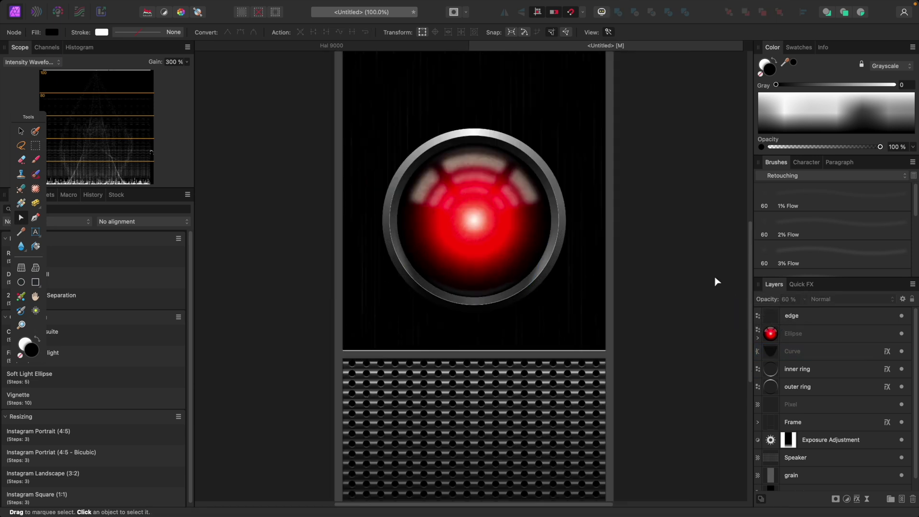
# - Refine the black shadow curve's end nodes, moving the right one slightly down along the lens's inner edge, and deselect the curve
pyautogui.press('super+plus')
pyautogui.click(773, 355)
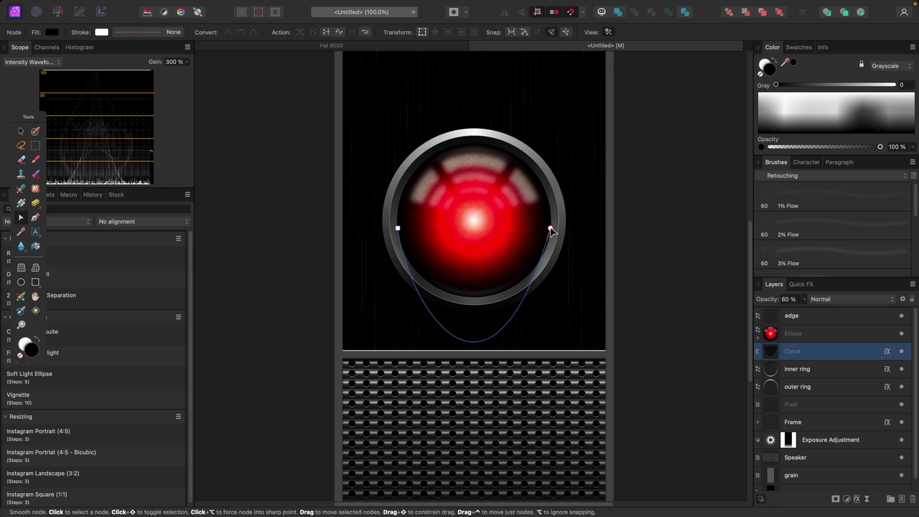
pyautogui.moveTo(551, 229)
pyautogui.mouseDown()
pyautogui.moveTo(559, 228)
pyautogui.moveTo(551, 228)
pyautogui.mouseUp()
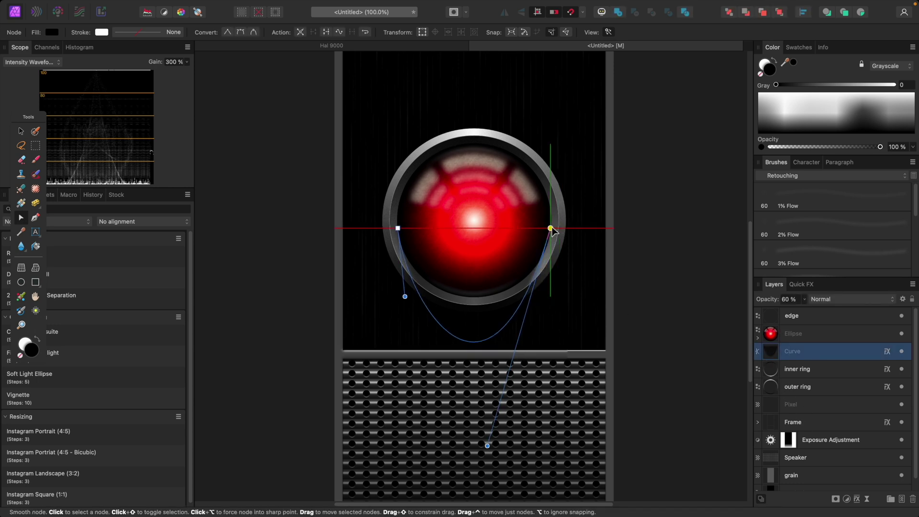
pyautogui.press('super+equal')
pyautogui.press('super+equal')
pyautogui.press('super+equal')
pyautogui.press('super+equal')
pyautogui.press('super+plus')
pyautogui.press('super+plus')
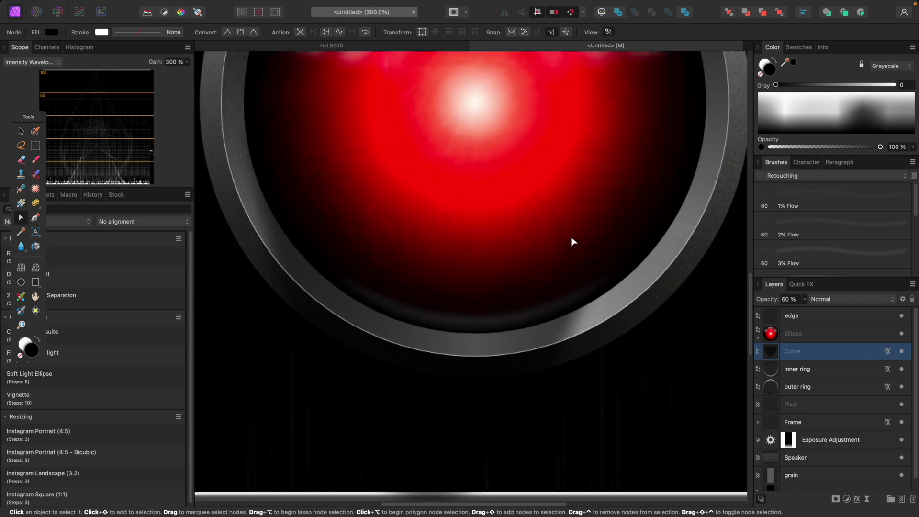
pyautogui.moveTo(545, 178); pyautogui.dragTo(618, 172)
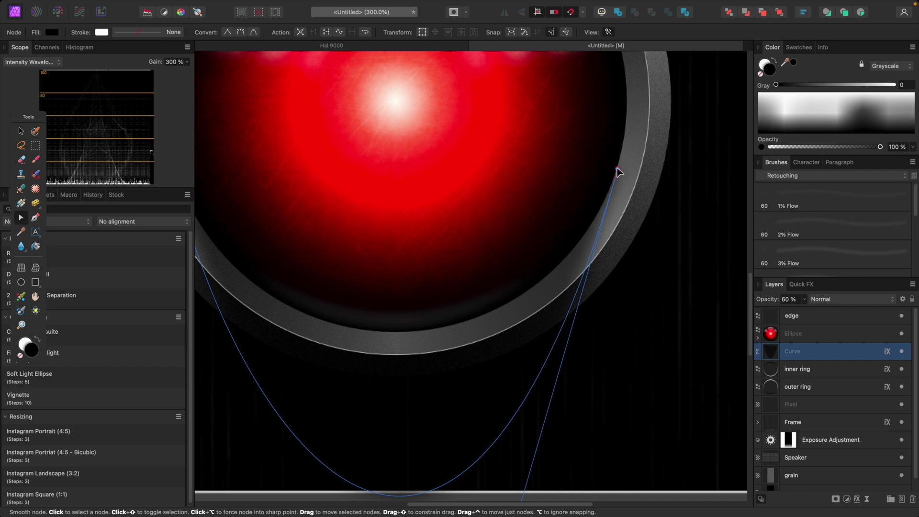
pyautogui.hscroll(-5, 544, 189)
pyautogui.click(272, 122)
pyautogui.press('super+0')
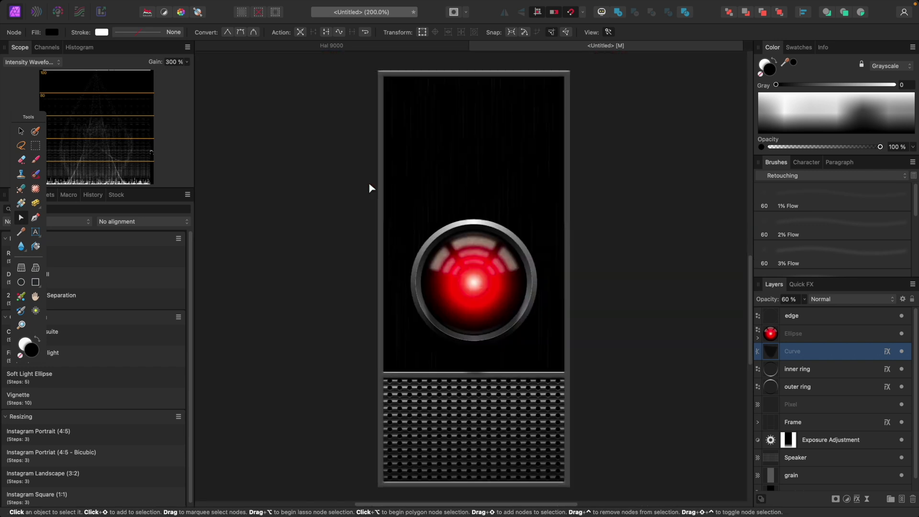
pyautogui.click(649, 365)
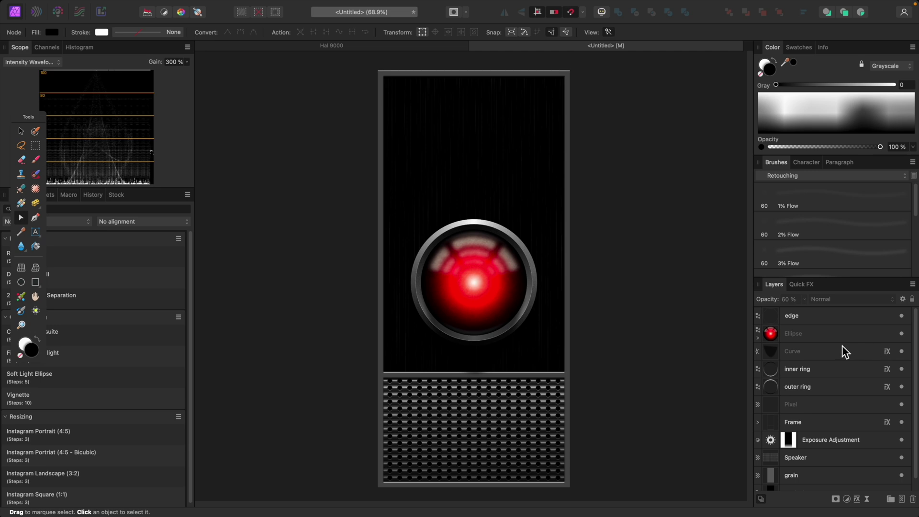
# - Raise the opacity of the blurred black shadow Curve below the Ellipse layer to 83%
pyautogui.click(816, 352)
pyautogui.moveTo(805, 309); pyautogui.dragTo(824, 311)
pyautogui.click(679, 313)
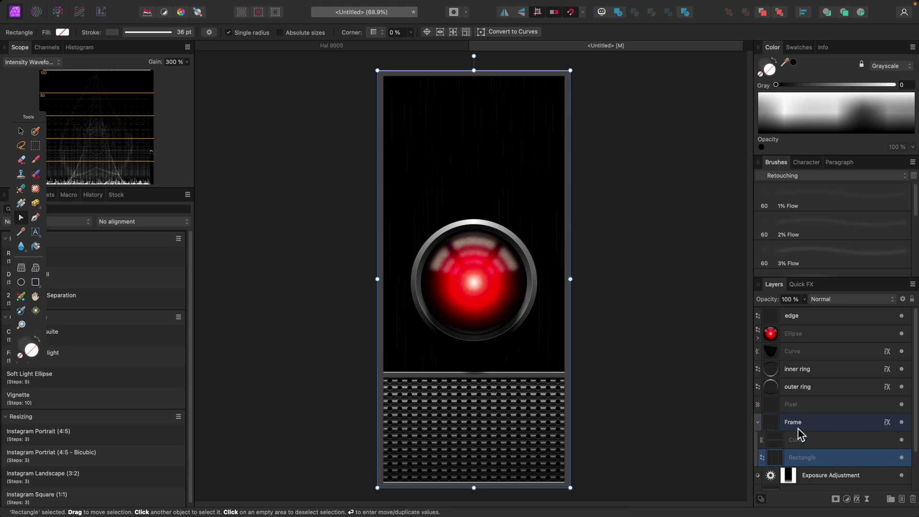
# - Reshape the black shadow Curve by raising its right end node level with the left one and rebalancing the lower arc's handles
pyautogui.click(795, 351)
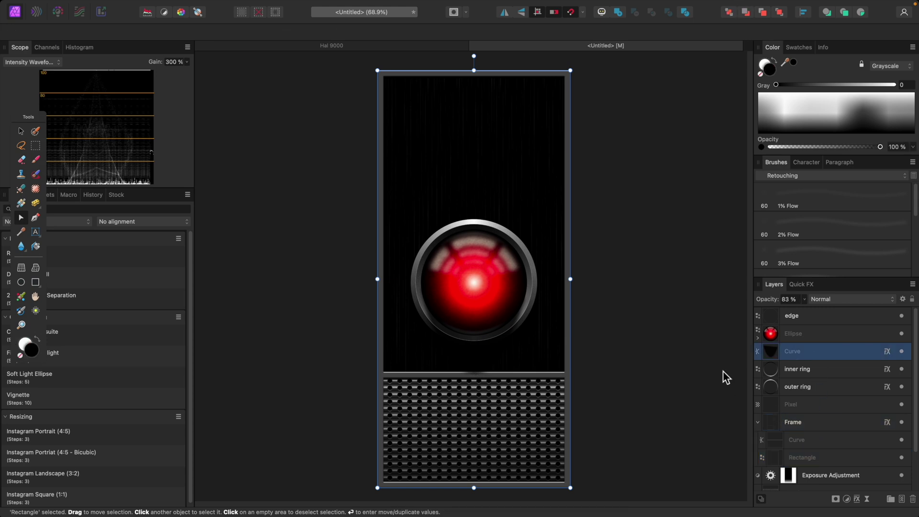
pyautogui.moveTo(474, 373); pyautogui.dragTo(474, 359)
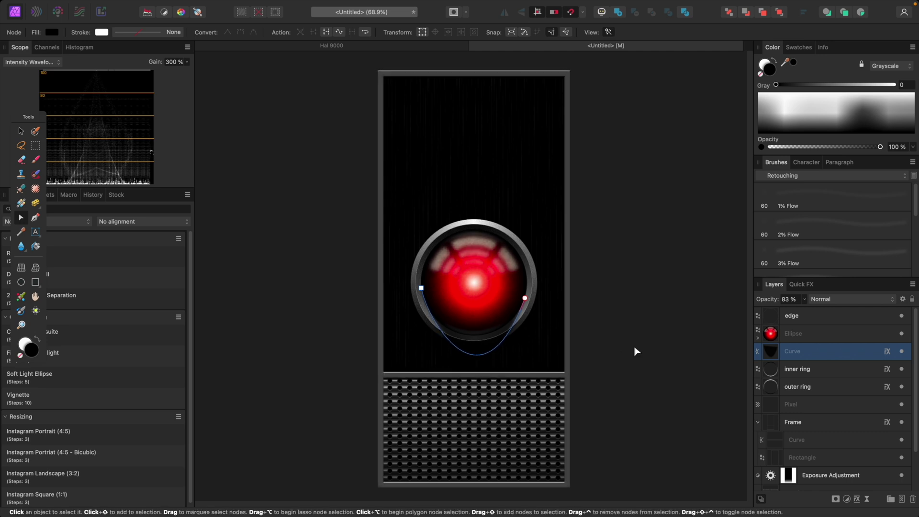
pyautogui.moveTo(525, 299); pyautogui.dragTo(527, 288)
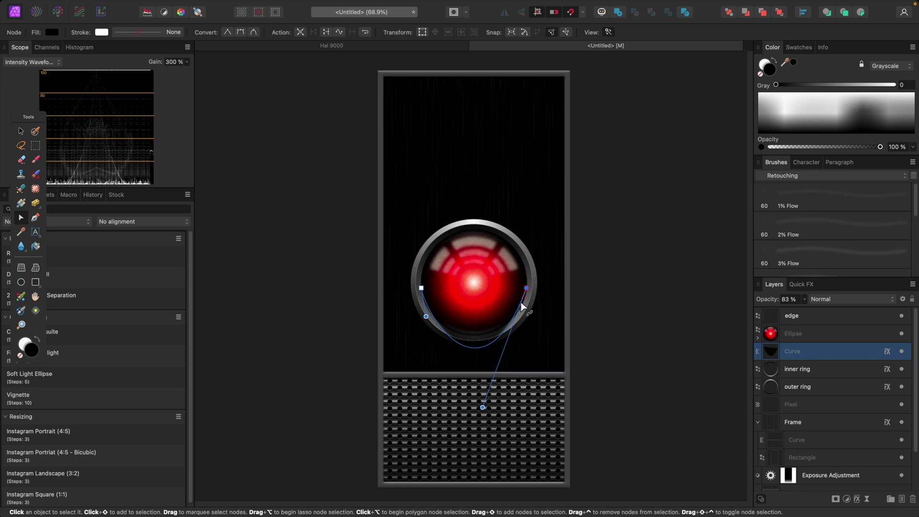
pyautogui.moveTo(474, 352); pyautogui.dragTo(475, 359)
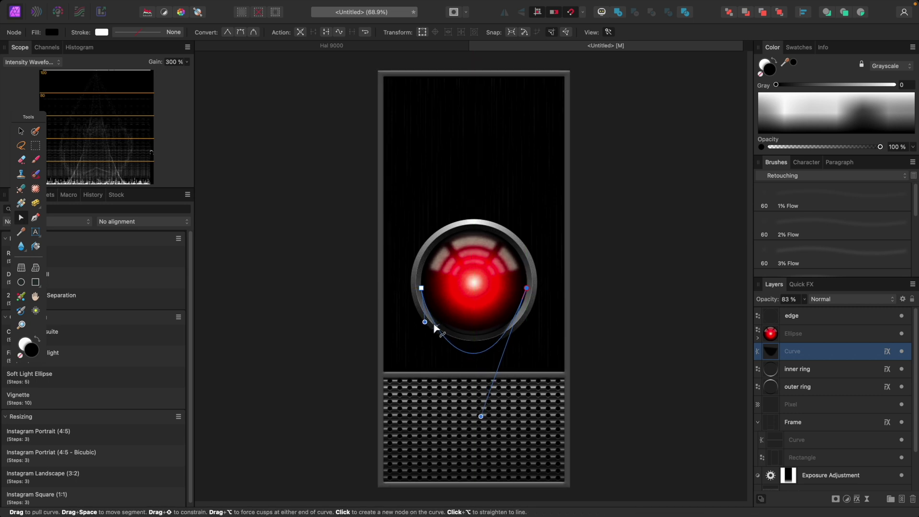
pyautogui.moveTo(422, 323); pyautogui.dragTo(420, 326)
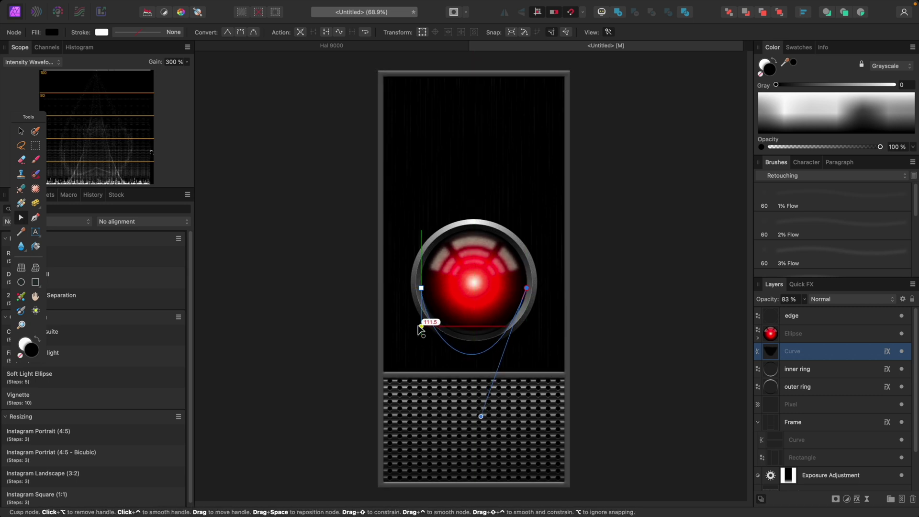
pyautogui.moveTo(481, 416); pyautogui.dragTo(493, 412)
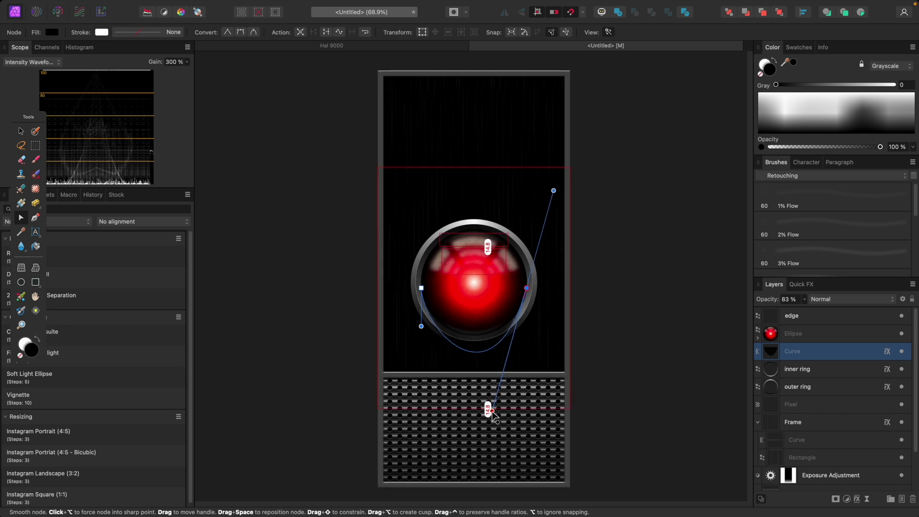
pyautogui.click(601, 365)
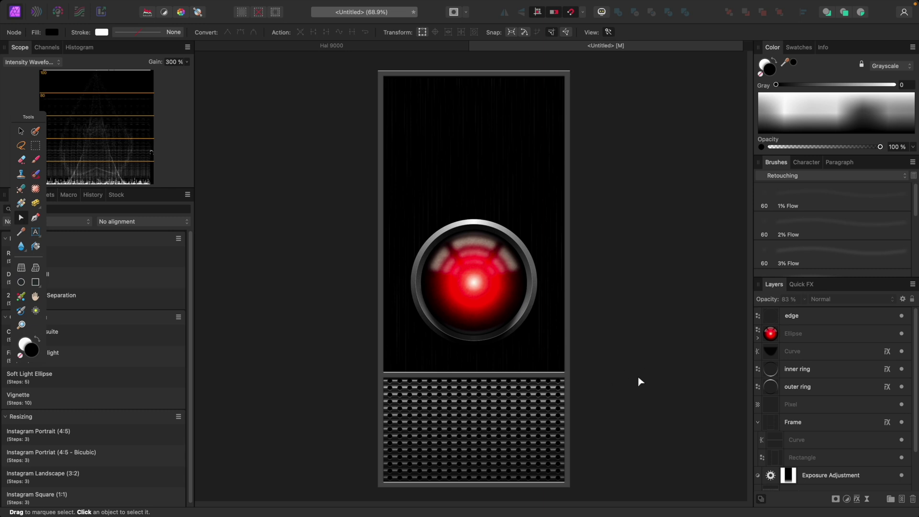
# - Draw a wide rectangle across the panel's top above the edge layer and fill it blue with HSL 216, 27, 41
pyautogui.scroll(2, 640, 381)
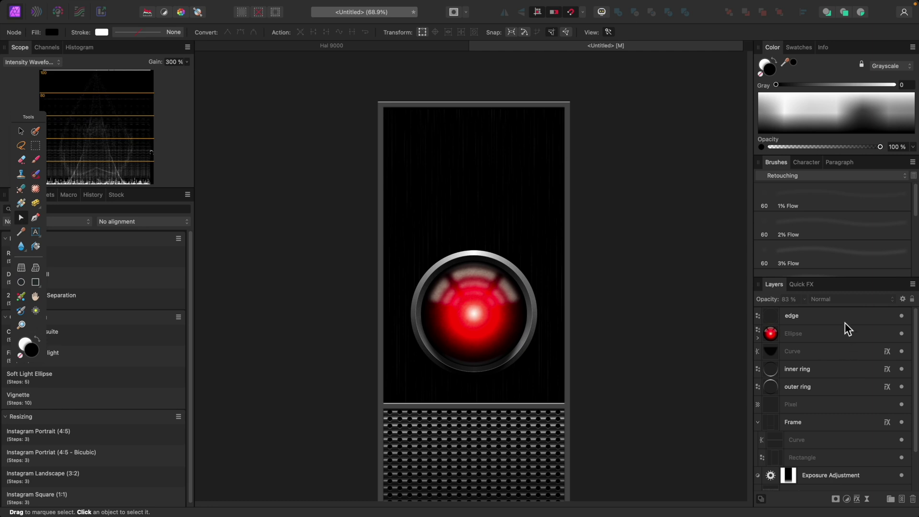
pyautogui.click(813, 317)
pyautogui.moveTo(30, 121); pyautogui.dragTo(214, 93)
pyautogui.click(220, 255)
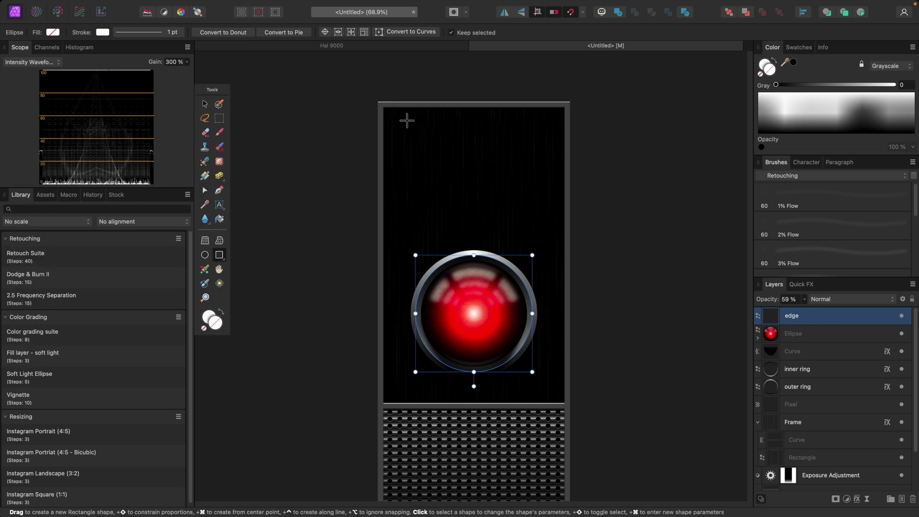
pyautogui.moveTo(401, 116); pyautogui.dragTo(545, 144)
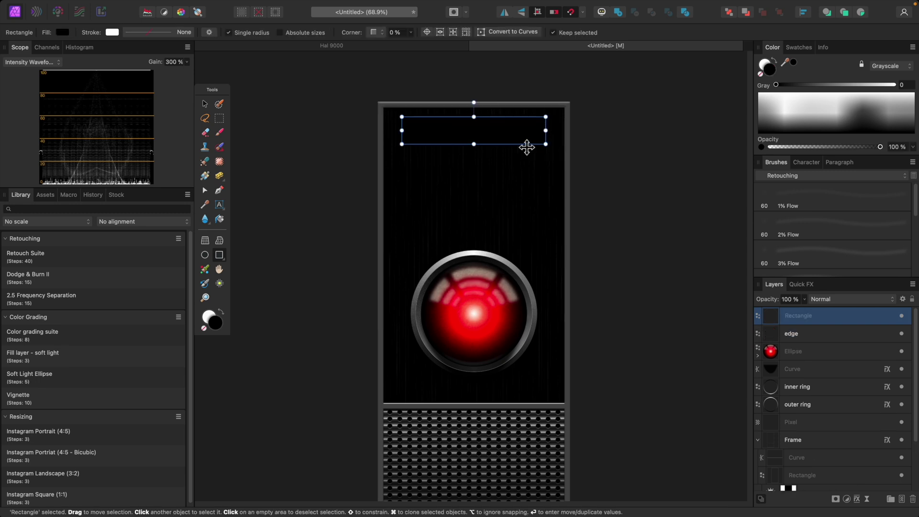
pyautogui.click(62, 32)
pyautogui.moveTo(123, 70); pyautogui.dragTo(101, 91)
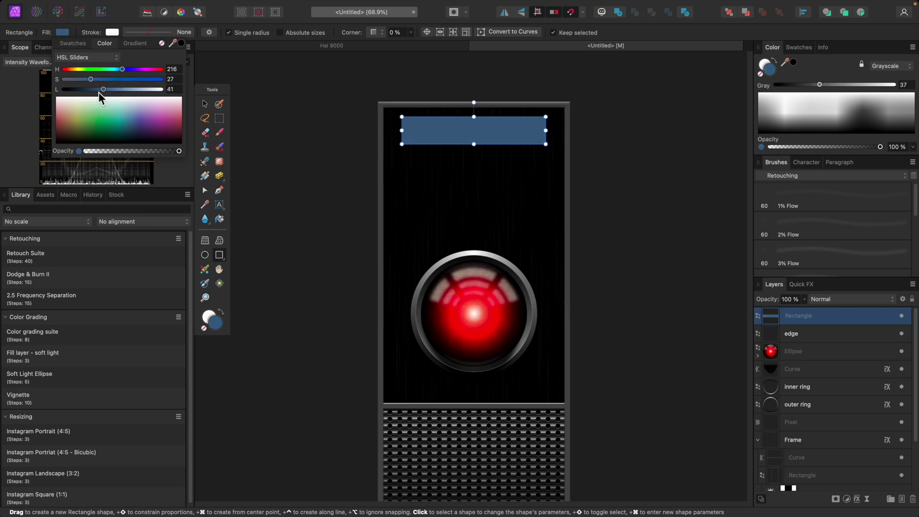
# - Reduce the blue rectangle's height slightly by moving its lower edge up
pyautogui.click(205, 103)
pyautogui.moveTo(467, 136); pyautogui.dragTo(475, 144)
pyautogui.press('super+minus')
pyautogui.press('super+minus')
pyautogui.press('super+minus')
pyautogui.press('super+plus')
pyautogui.press('super+plus')
pyautogui.press('super+plus')
pyautogui.press('super+plus')
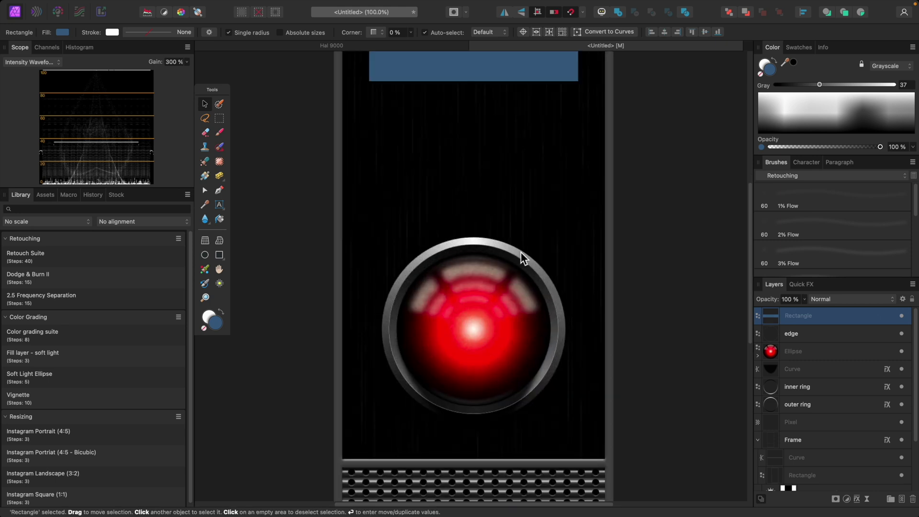
pyautogui.scroll(5, 521, 252)
pyautogui.moveTo(474, 197)
pyautogui.mouseDown()
pyautogui.moveTo(474, 182)
pyautogui.moveTo(474, 190)
pyautogui.mouseUp()
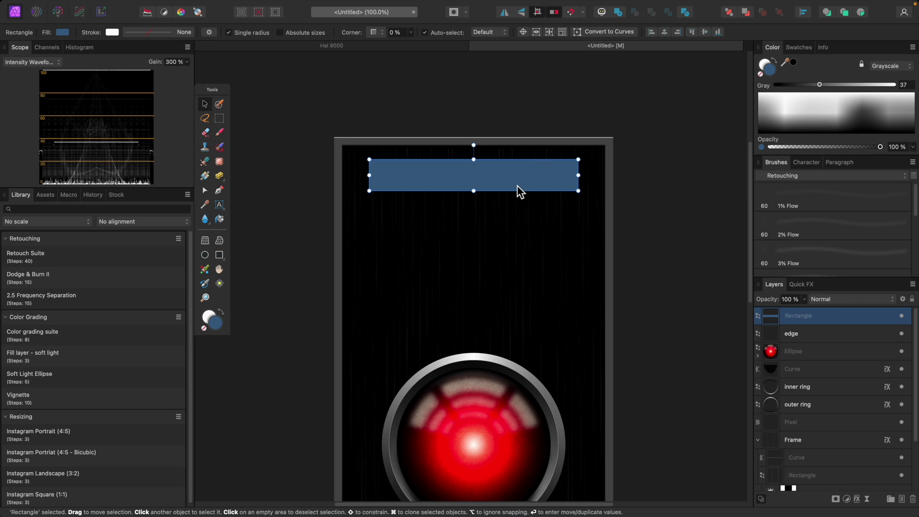
pyautogui.moveTo(477, 191)
pyautogui.mouseDown()
pyautogui.moveTo(476, 199)
pyautogui.moveTo(477, 191)
pyautogui.mouseUp()
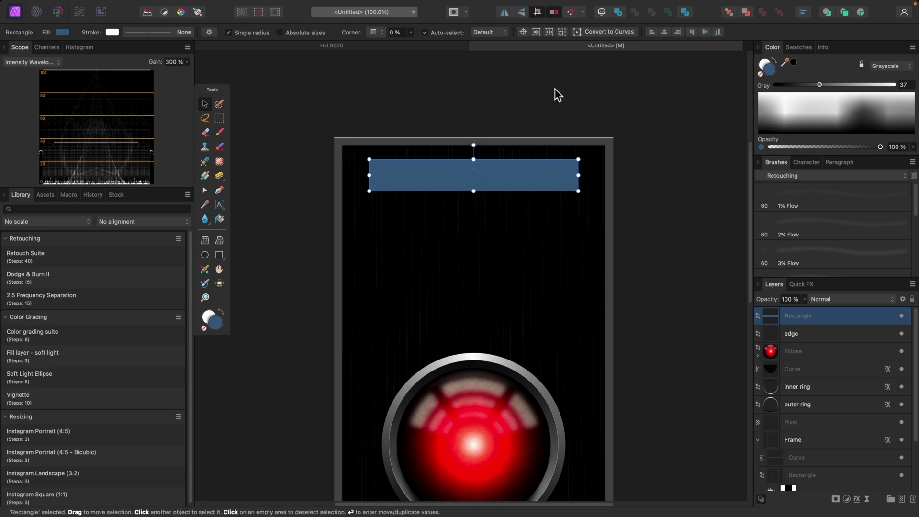
pyautogui.click(573, 13)
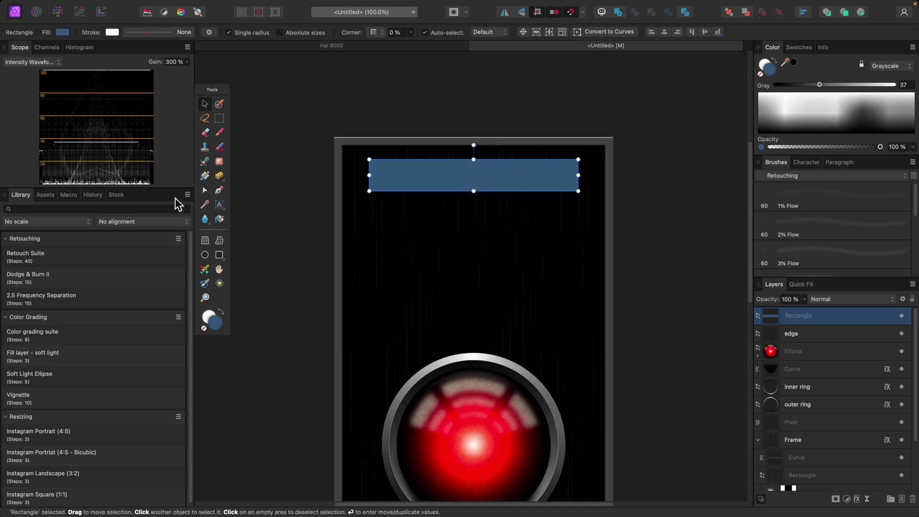
# - Draw a smaller rectangle inside the blue bar's right half and fill it near-black with HSL 216, 0, 9
pyautogui.click(220, 255)
pyautogui.moveTo(479, 166); pyautogui.dragTo(568, 185)
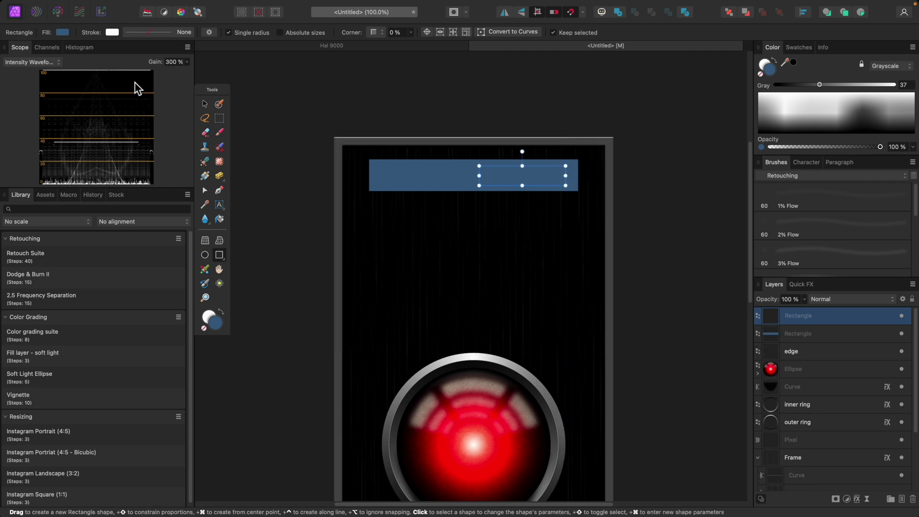
pyautogui.click(63, 32)
pyautogui.moveTo(90, 79); pyautogui.dragTo(73, 90)
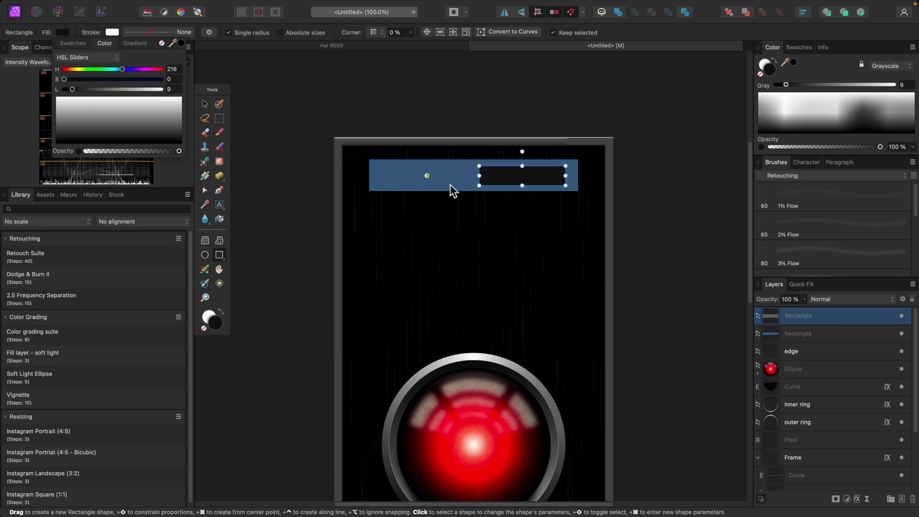
# - Extend the near-black rectangle's upper and lower edges toward the blue bar's edges and shift it slightly right
pyautogui.press('super+equal')
pyautogui.press('super+equal')
pyautogui.press('super+equal')
pyautogui.scroll(6, 549, 187)
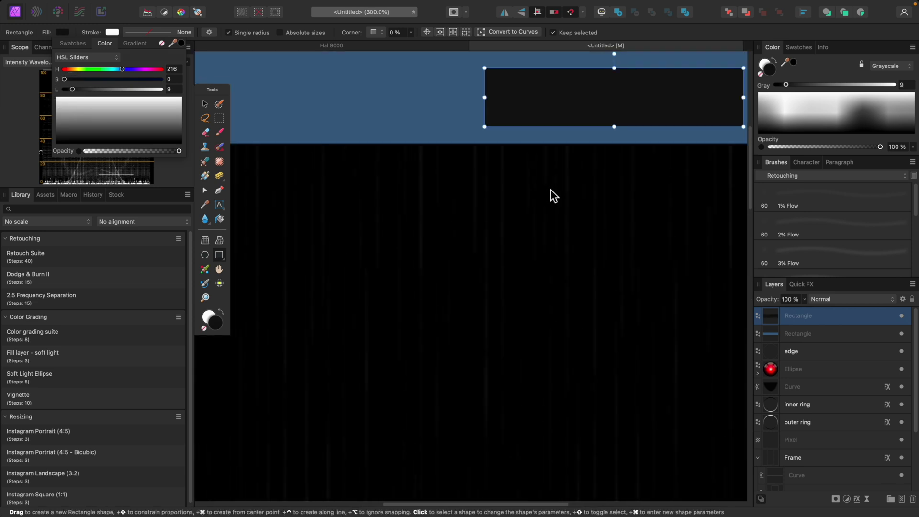
pyautogui.press('super+equal')
pyautogui.hscroll(2, 587, 192)
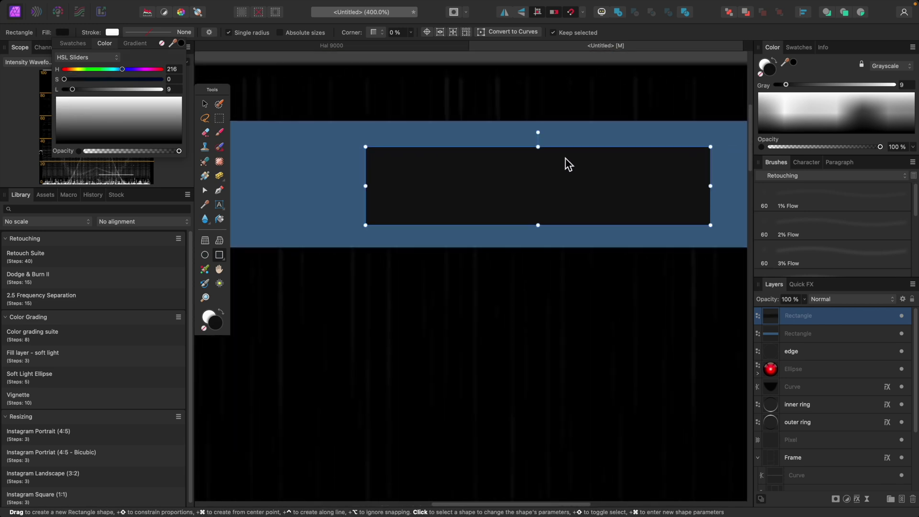
pyautogui.click(540, 150)
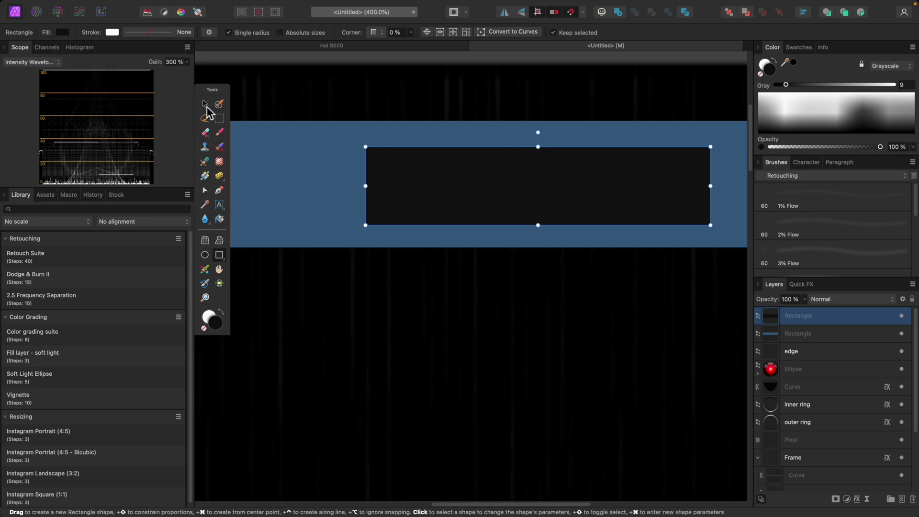
pyautogui.click(207, 107)
pyautogui.moveTo(539, 147); pyautogui.dragTo(540, 138)
pyautogui.moveTo(541, 232); pyautogui.dragTo(538, 235)
pyautogui.moveTo(571, 202); pyautogui.dragTo(560, 230)
pyautogui.press('super+minus')
pyautogui.press('super+minus')
pyautogui.press('super+0')
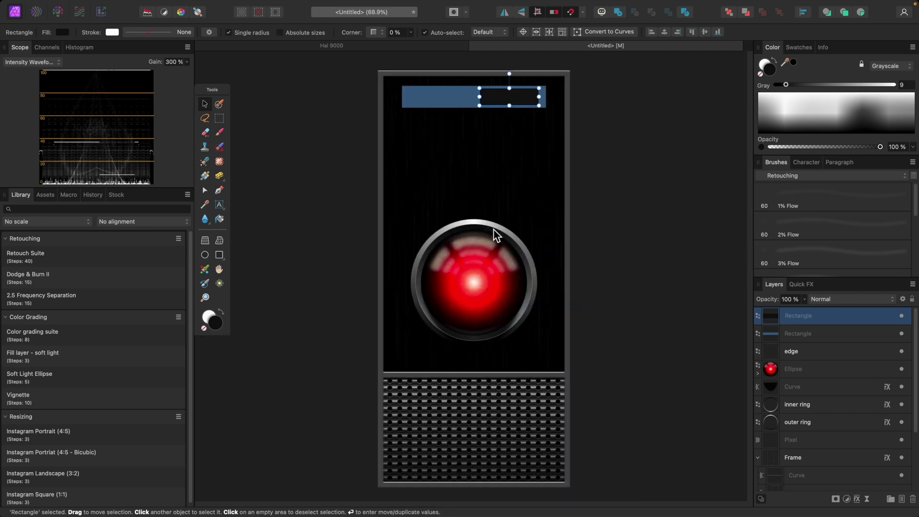
# - Widen the near-black rectangle by extending its left edge to the middle of the blue bar
pyautogui.press('super+plus')
pyautogui.press('super+plus')
pyautogui.scroll(10, 485, 228)
pyautogui.press('super+plus')
pyautogui.scroll(-3, 486, 230)
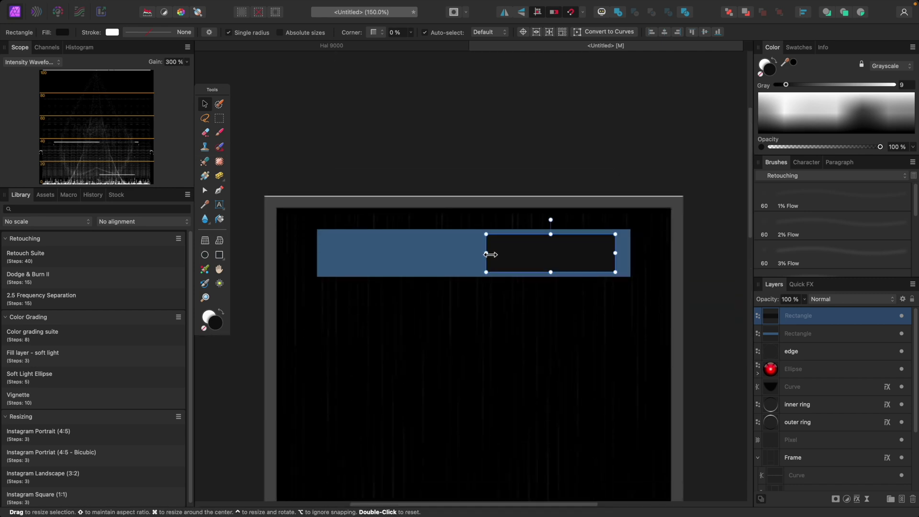
pyautogui.moveTo(491, 257); pyautogui.dragTo(481, 258)
pyautogui.press('super+minus')
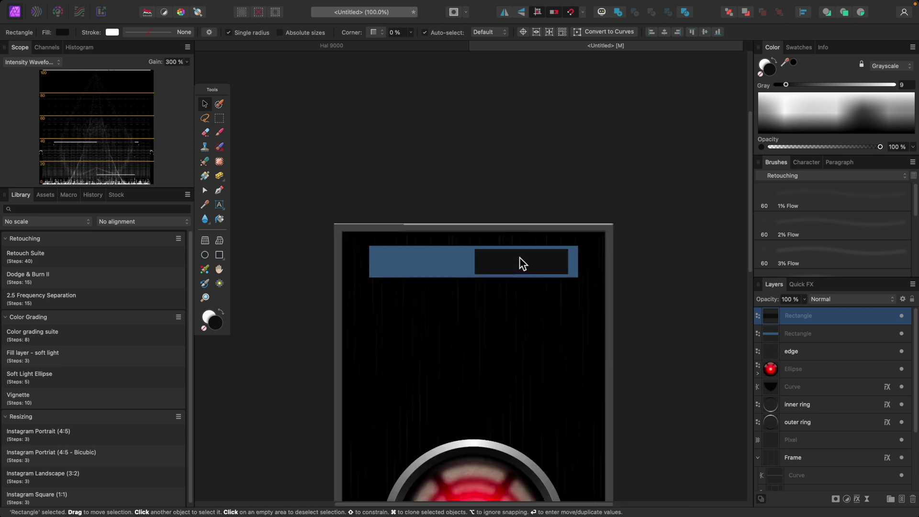
pyautogui.press('super+minus')
pyautogui.click(525, 310)
pyautogui.scroll(-3, 478, 229)
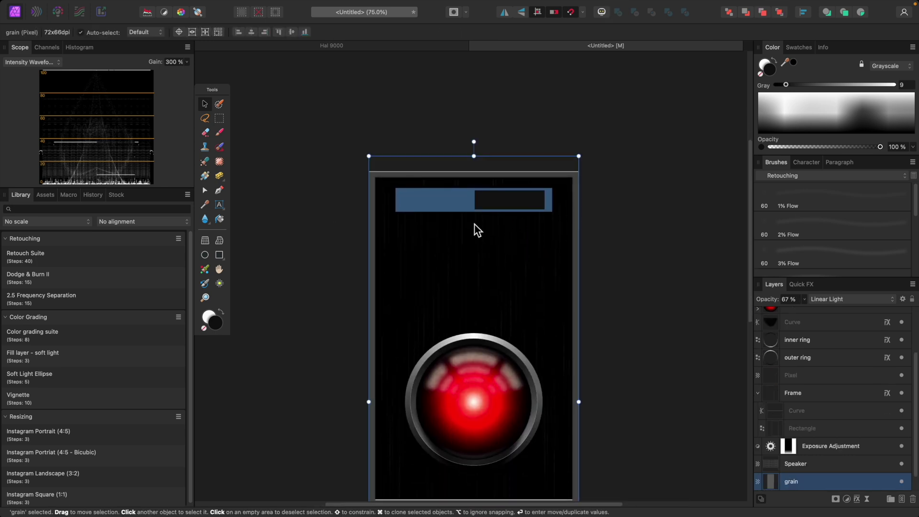
# - Add the artistic text "HAL" on the blue bar, just left of the near-black rectangle
pyautogui.press('super+minus')
pyautogui.press('super+plus')
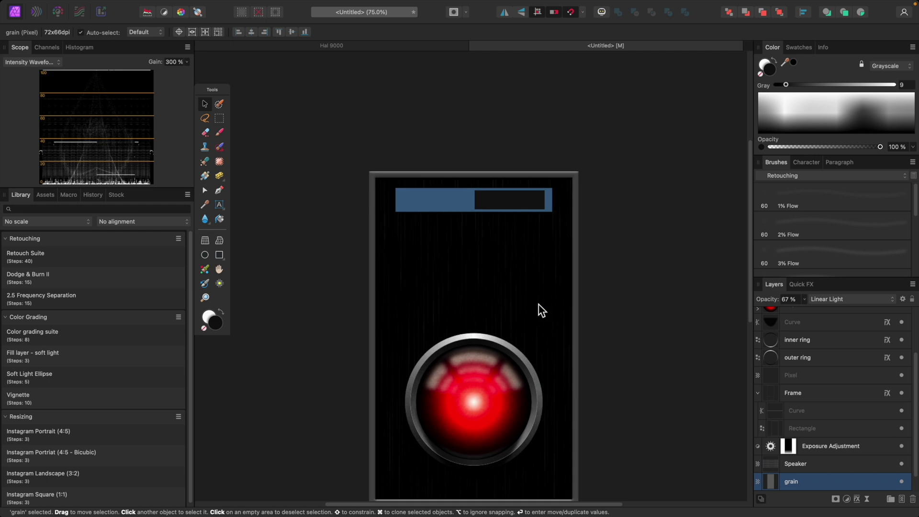
pyautogui.press('super+plus')
pyautogui.press('super+plus')
pyautogui.scroll(4, 534, 306)
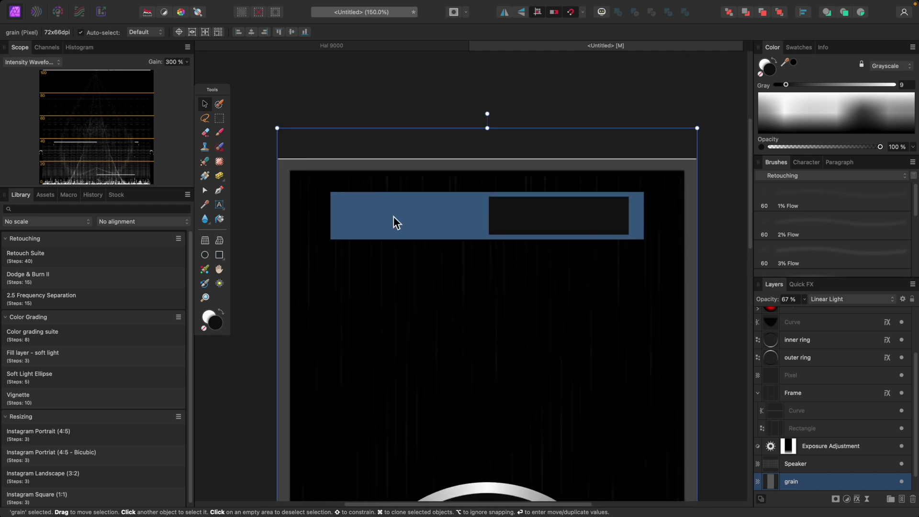
pyautogui.click(220, 205)
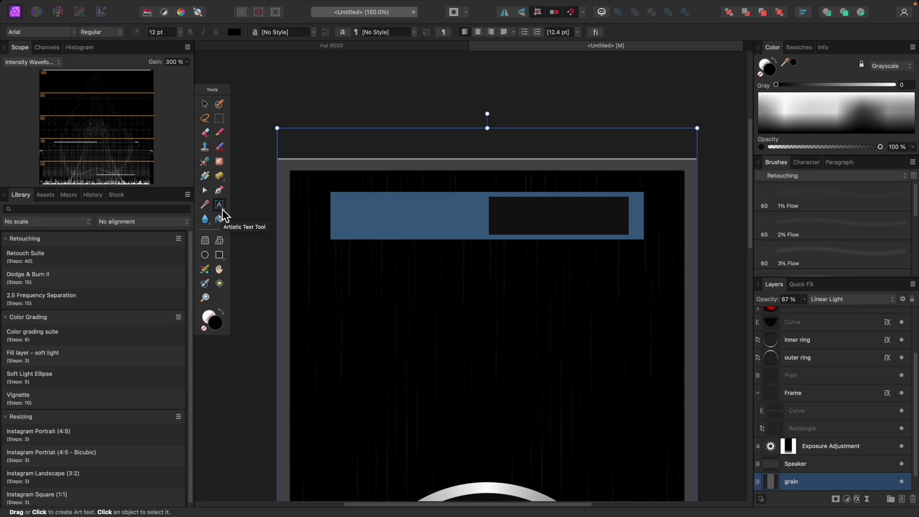
pyautogui.moveTo(396, 202); pyautogui.dragTo(451, 230)
pyautogui.write('HAL')
pyautogui.press('Escape')
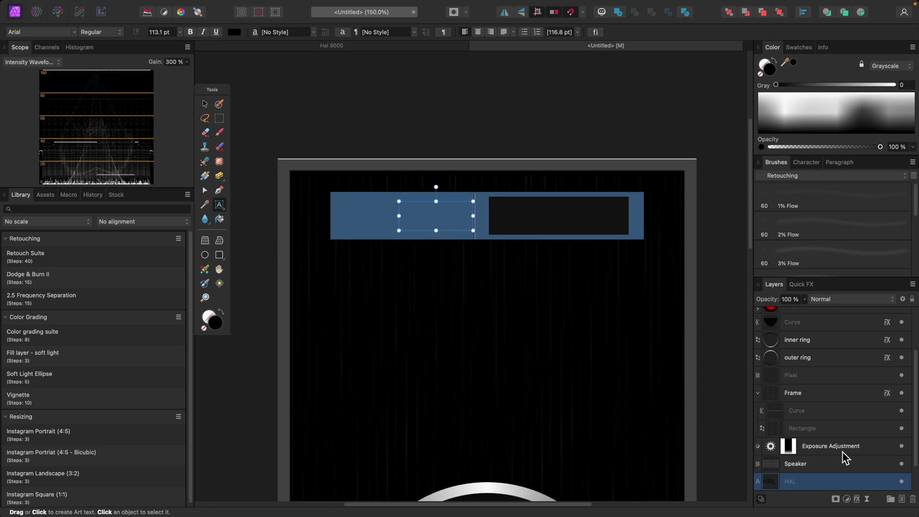
# - Move the HAL text layer to the top of the layer stack, above both rectangles
pyautogui.scroll(3, 843, 453)
pyautogui.scroll(-5, 833, 438)
pyautogui.moveTo(820, 452); pyautogui.dragTo(812, 319)
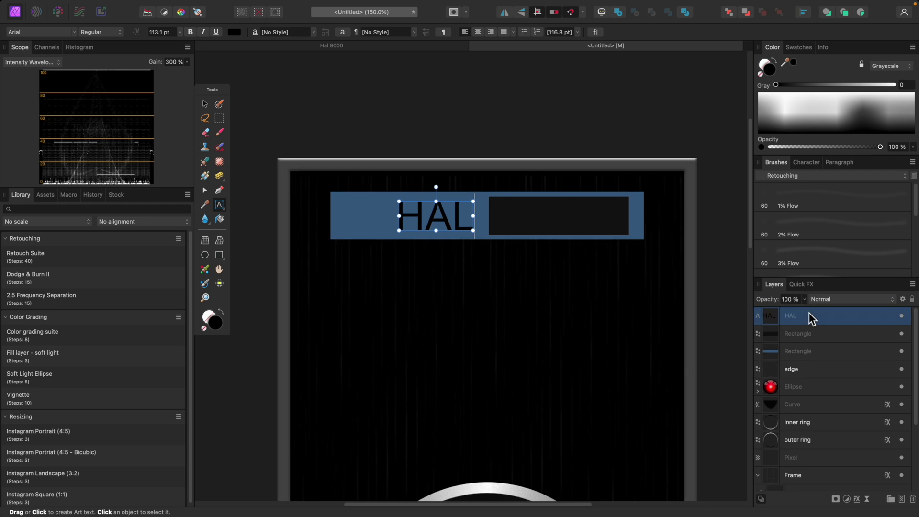
# - Select the whole word HAL and change its font to Univers 55 Roman
pyautogui.click(205, 104)
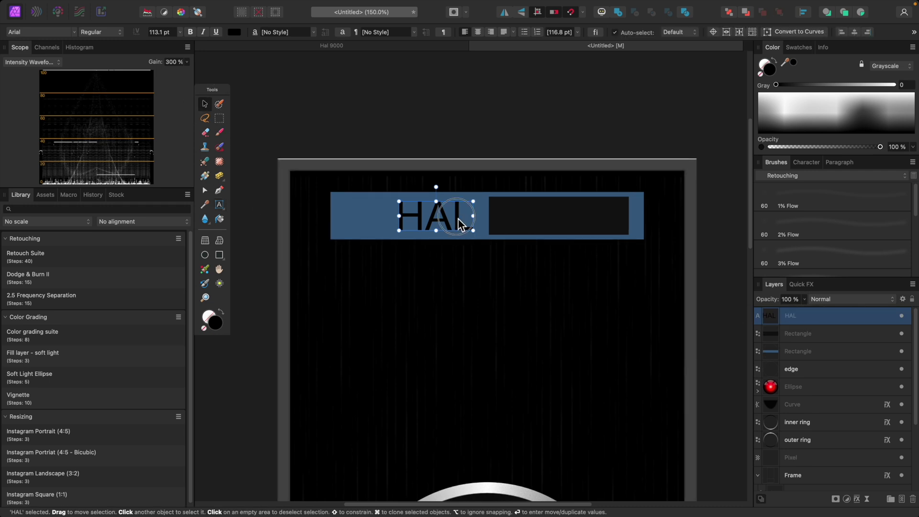
pyautogui.doubleClick(458, 221)
pyautogui.doubleClick(469, 221)
pyautogui.click(463, 226)
pyautogui.doubleClick(466, 223)
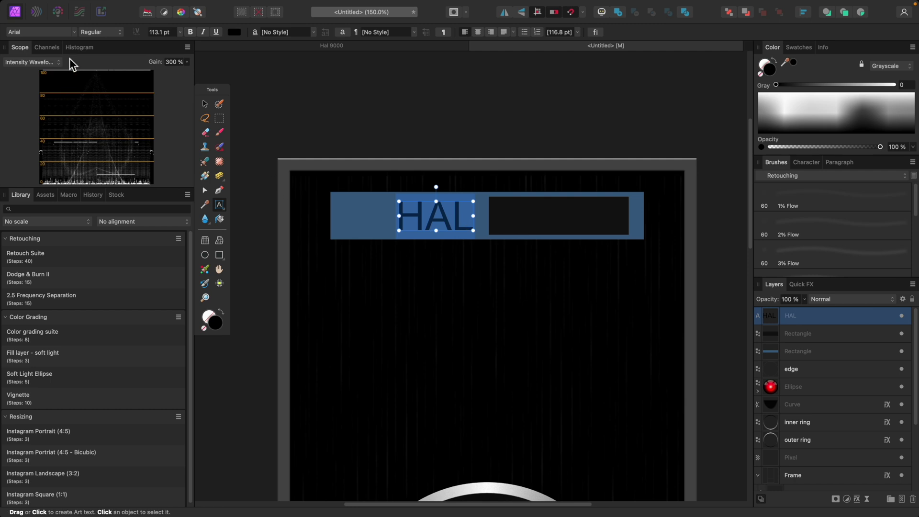
pyautogui.click(59, 33)
pyautogui.scroll(-20, 91, 277)
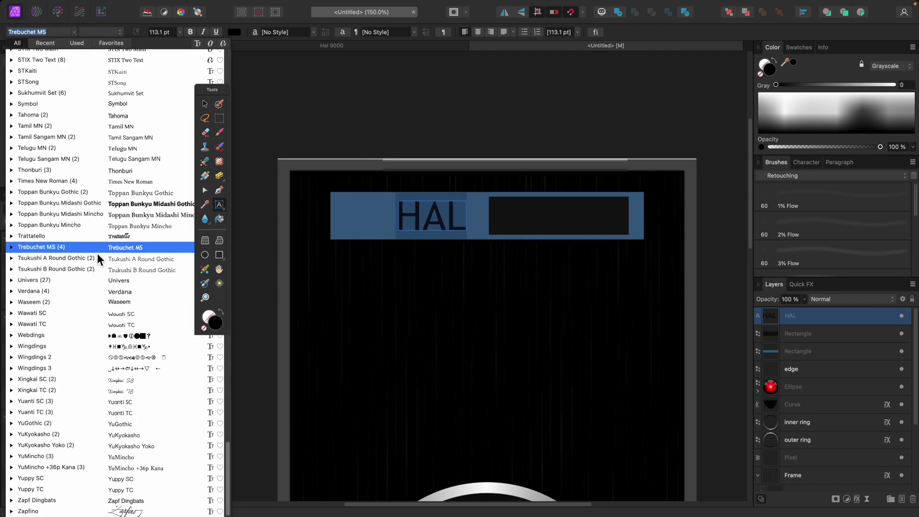
pyautogui.click(70, 281)
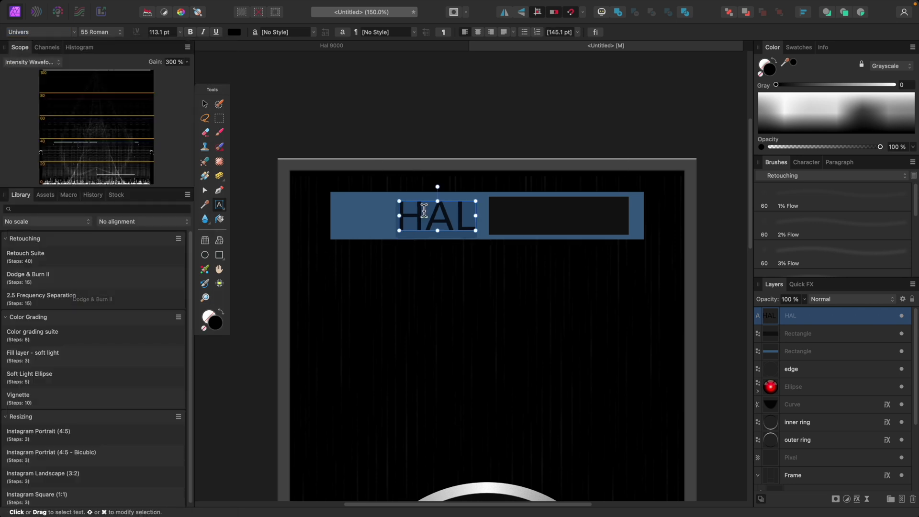
# - Narrow the HAL text horizontally and move it right, close to the near-black rectangle's left edge
pyautogui.click(181, 32)
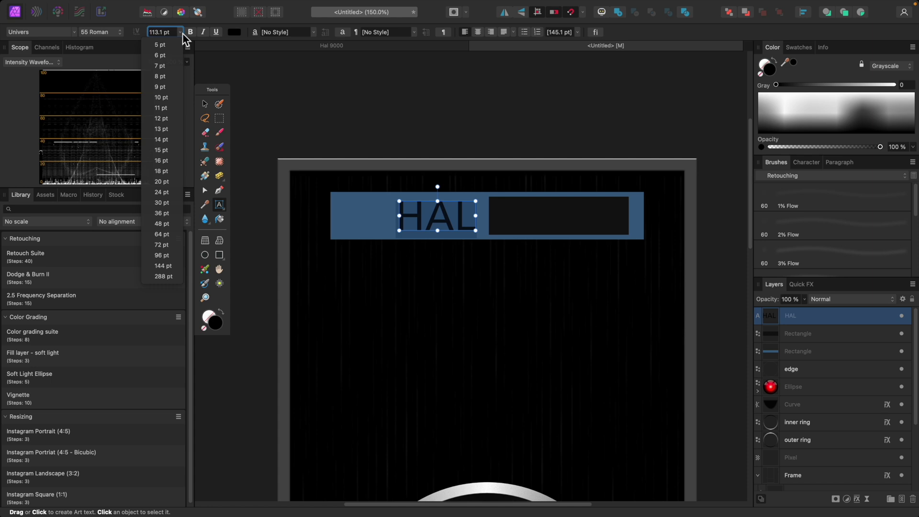
pyautogui.click(181, 33)
pyautogui.moveTo(476, 234); pyautogui.dragTo(462, 218)
pyautogui.click(204, 104)
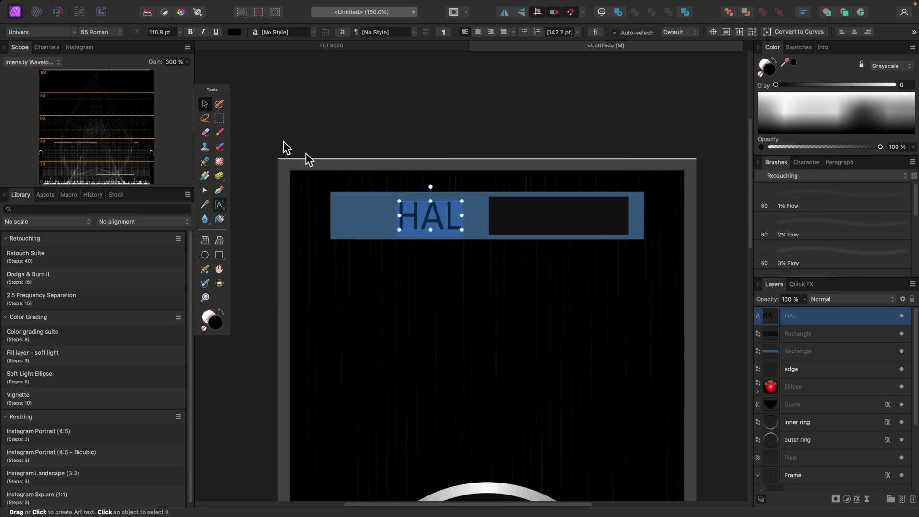
pyautogui.moveTo(429, 222); pyautogui.dragTo(448, 222)
# - Set the HAL text's fill colour to white with lightness 100
pyautogui.click(234, 32)
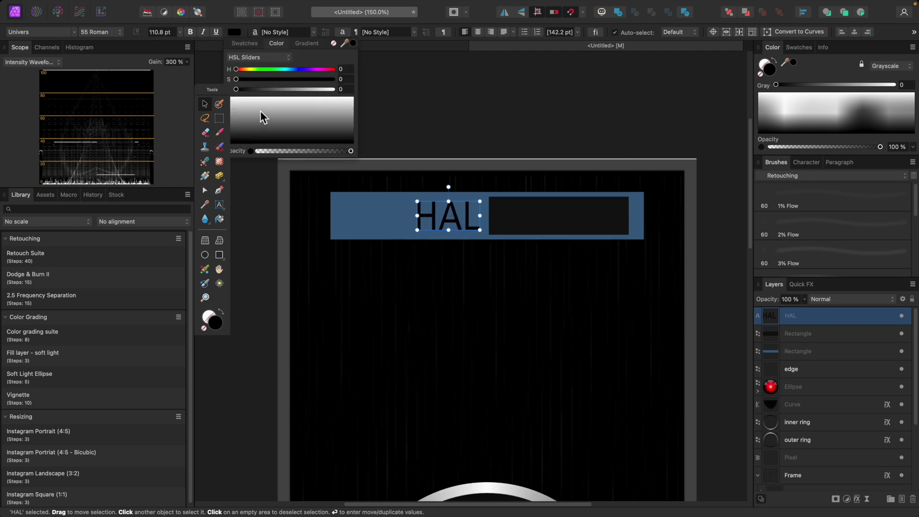
pyautogui.moveTo(236, 90); pyautogui.dragTo(359, 92)
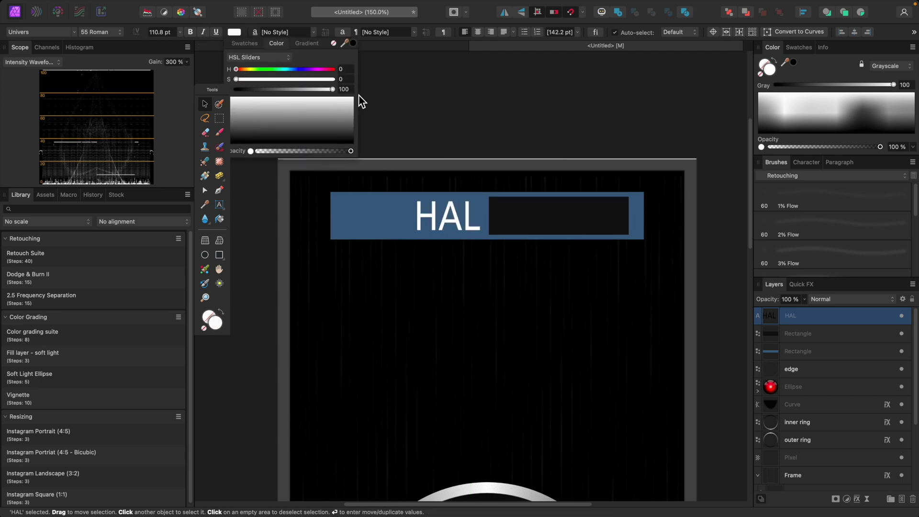
# - Give the HAL text a white outline of 1 pt through its character settings
pyautogui.click(806, 163)
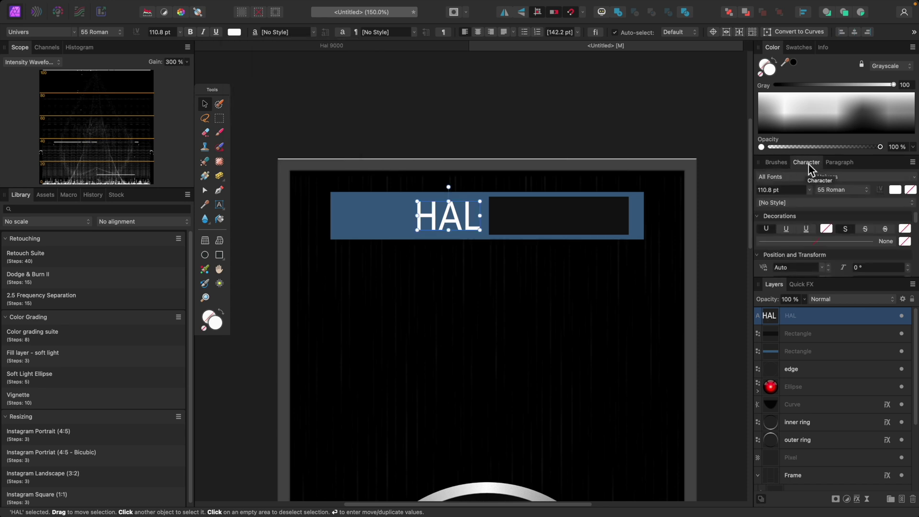
pyautogui.click(337, 6)
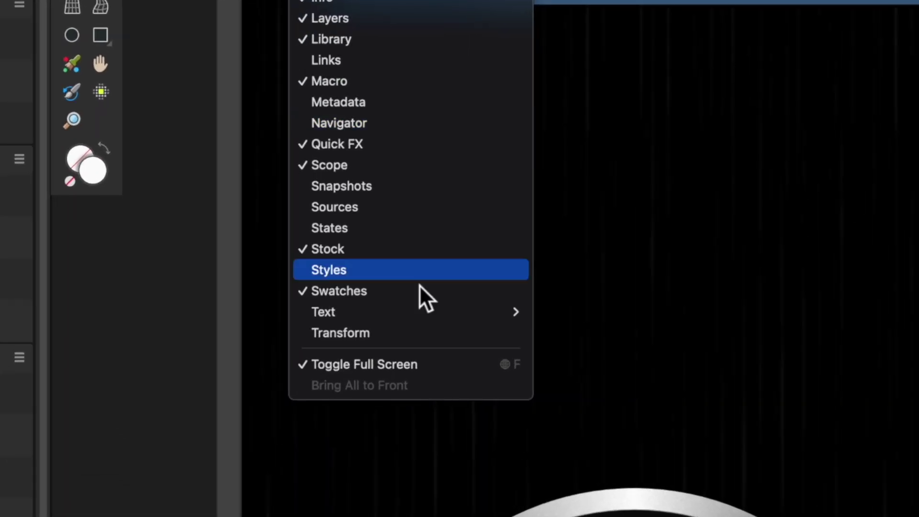
pyautogui.moveTo(430, 312)
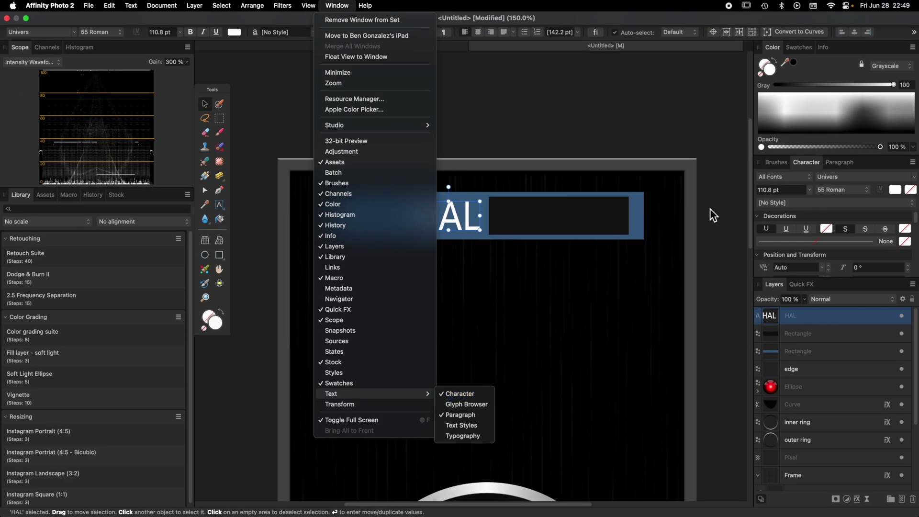
pyautogui.click(866, 104)
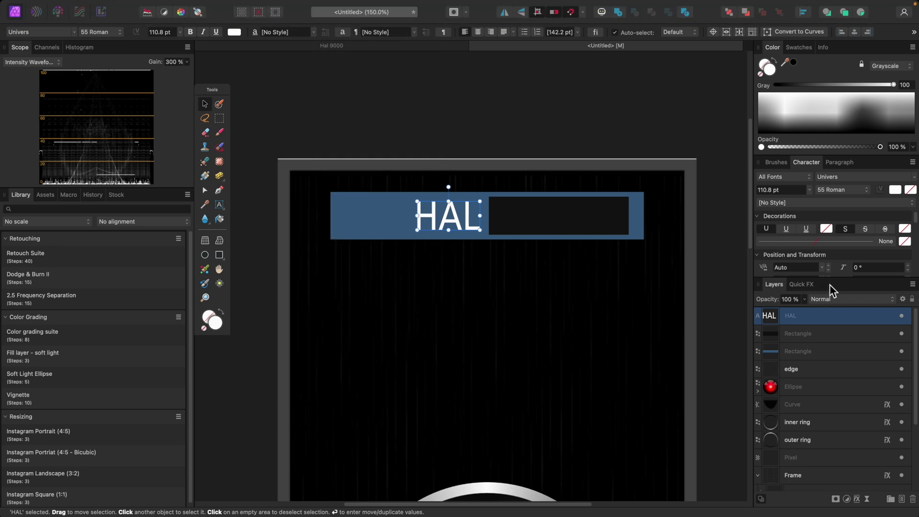
pyautogui.scroll(-1, 864, 236)
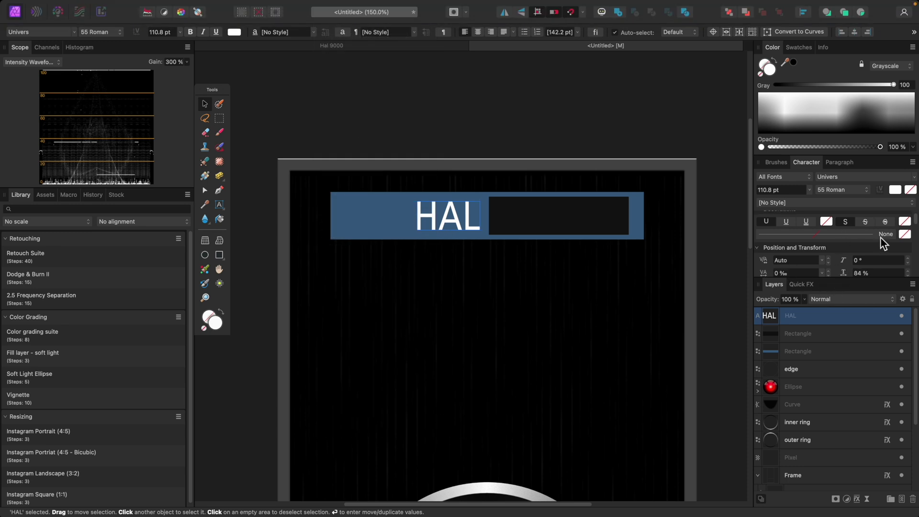
pyautogui.click(904, 234)
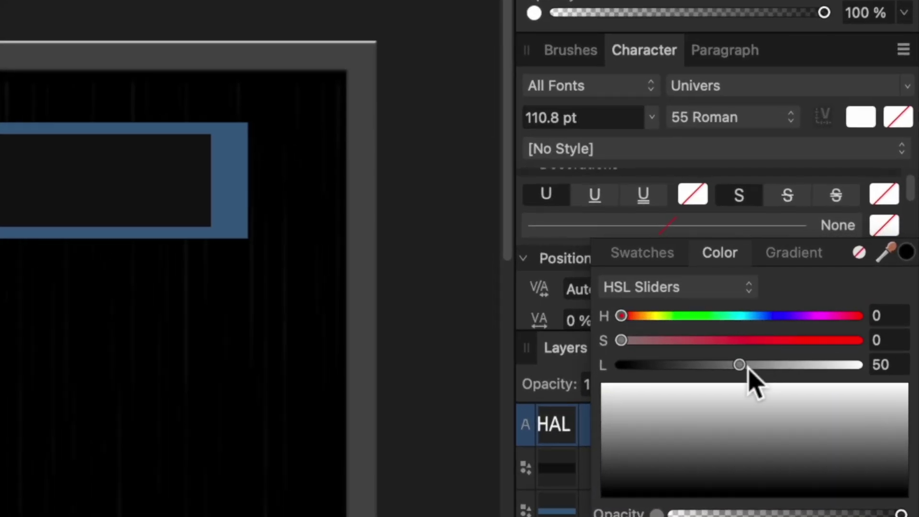
pyautogui.click(845, 291)
pyautogui.moveTo(746, 368); pyautogui.dragTo(875, 380)
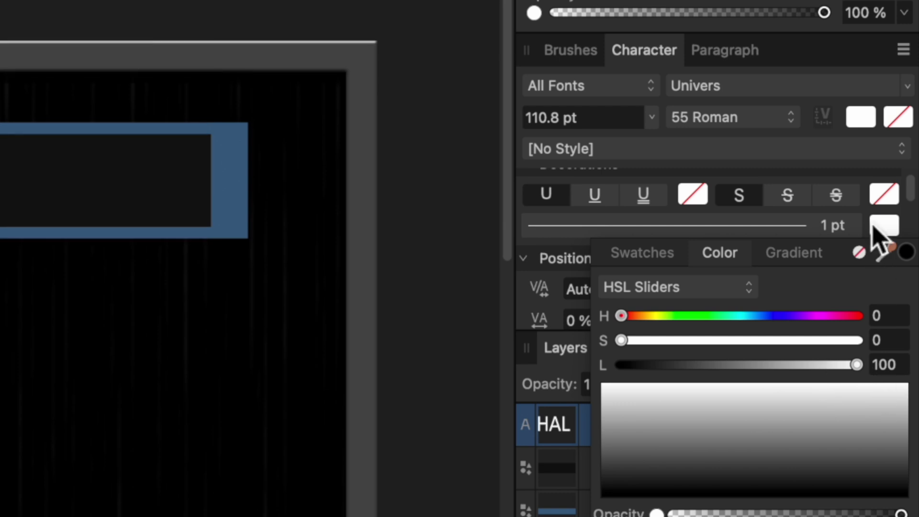
# - Remove the HAL text's fill and set its white outline width to 4 pt
pyautogui.click(860, 118)
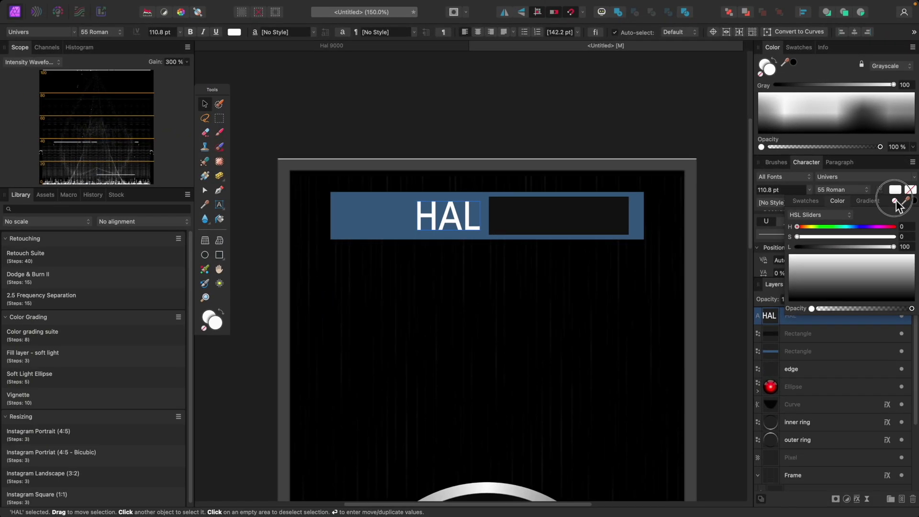
pyautogui.click(895, 201)
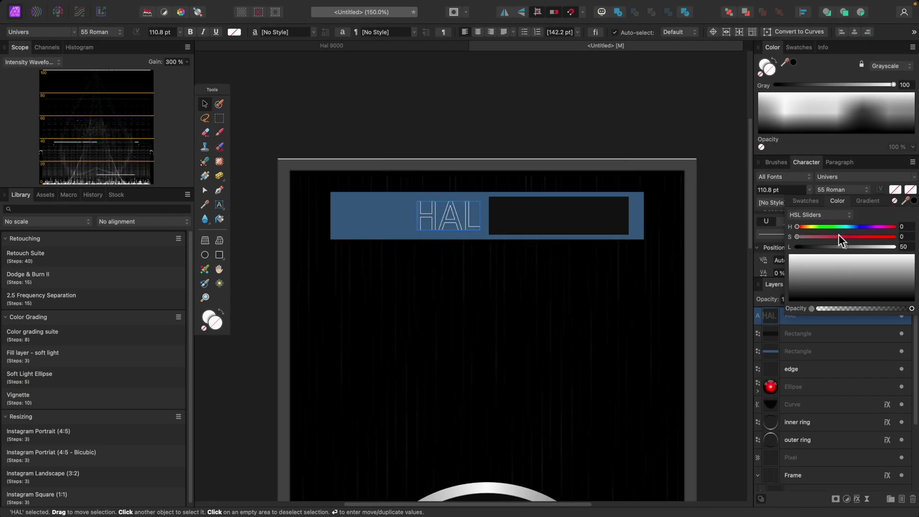
pyautogui.click(758, 266)
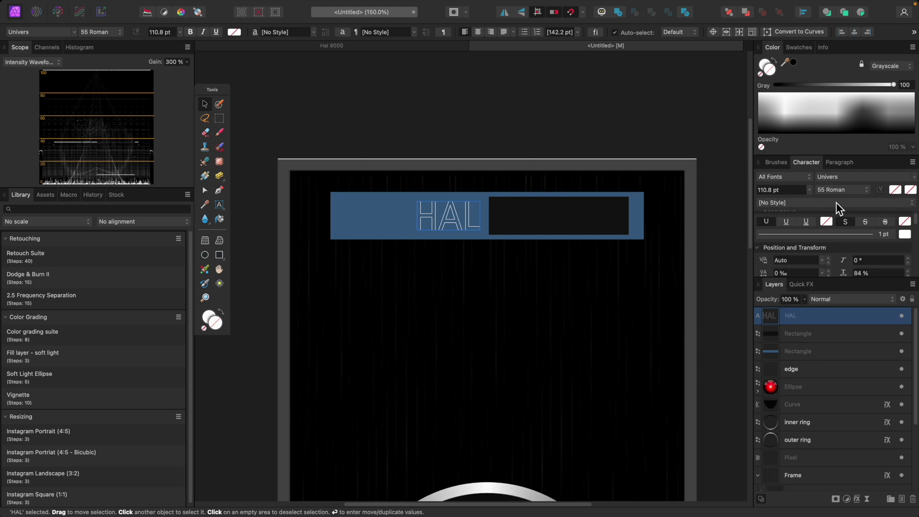
pyautogui.click(822, 234)
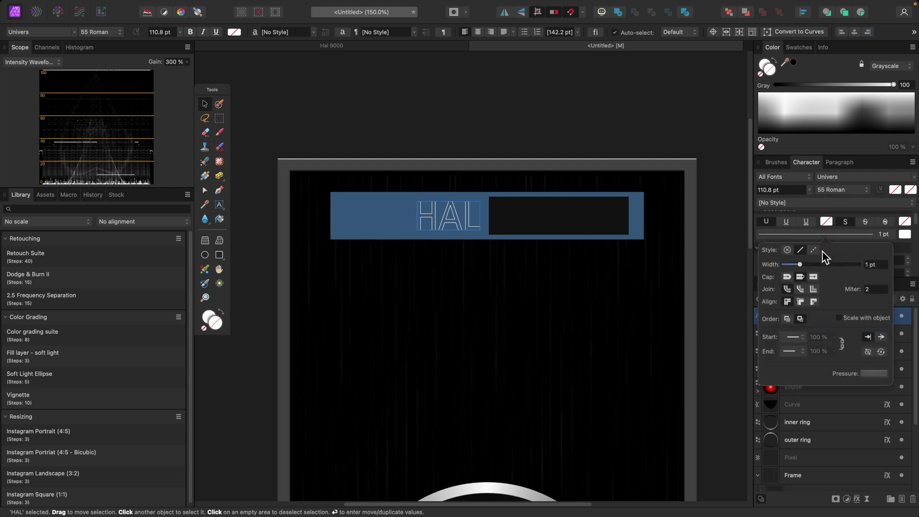
pyautogui.moveTo(801, 266); pyautogui.dragTo(805, 266)
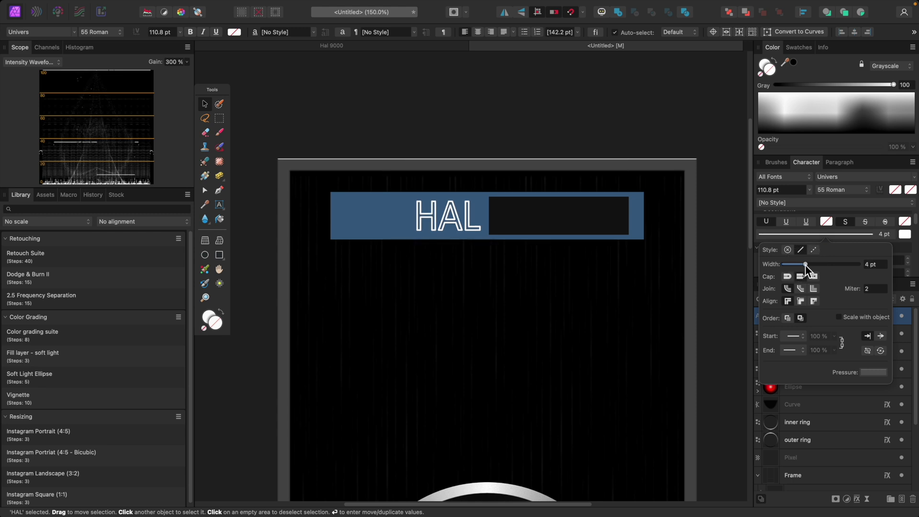
# - Duplicate the HAL text onto the left part of the near-black rectangle and change the copy's wording to 9000
pyautogui.click(446, 221)
pyautogui.moveTo(445, 217); pyautogui.dragTo(446, 218)
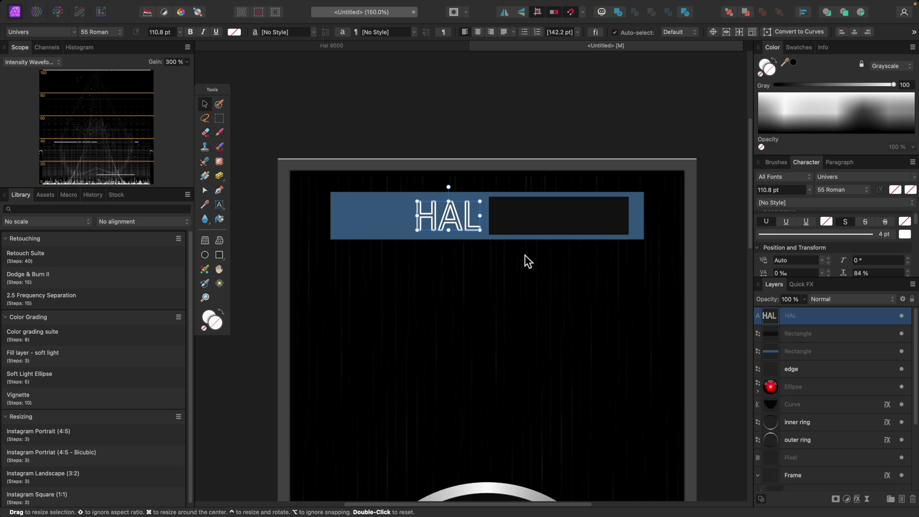
pyautogui.press('super+j')
pyautogui.moveTo(467, 219); pyautogui.dragTo(534, 223)
pyautogui.doubleClick(534, 223)
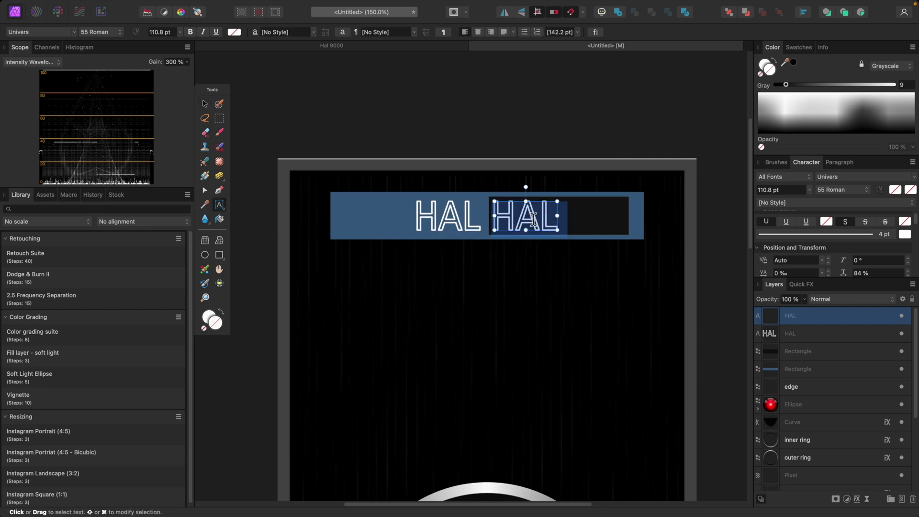
pyautogui.write('9000')
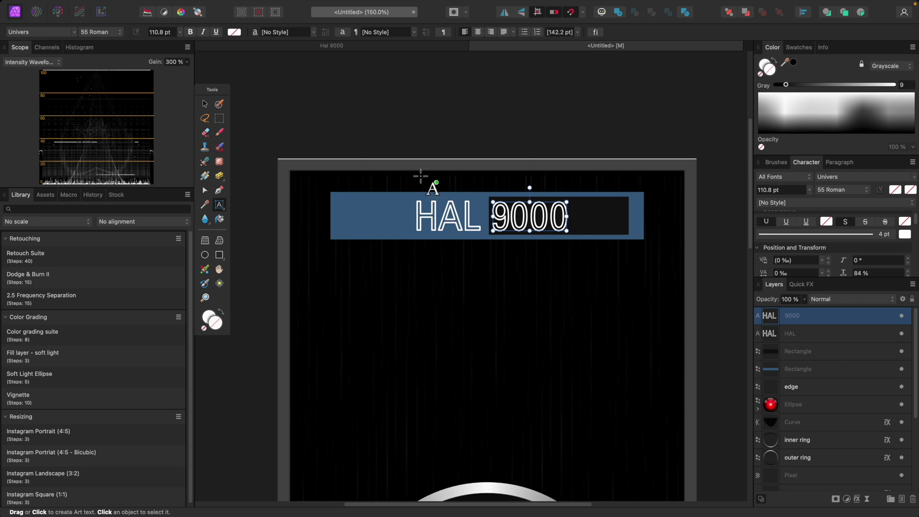
pyautogui.click(204, 104)
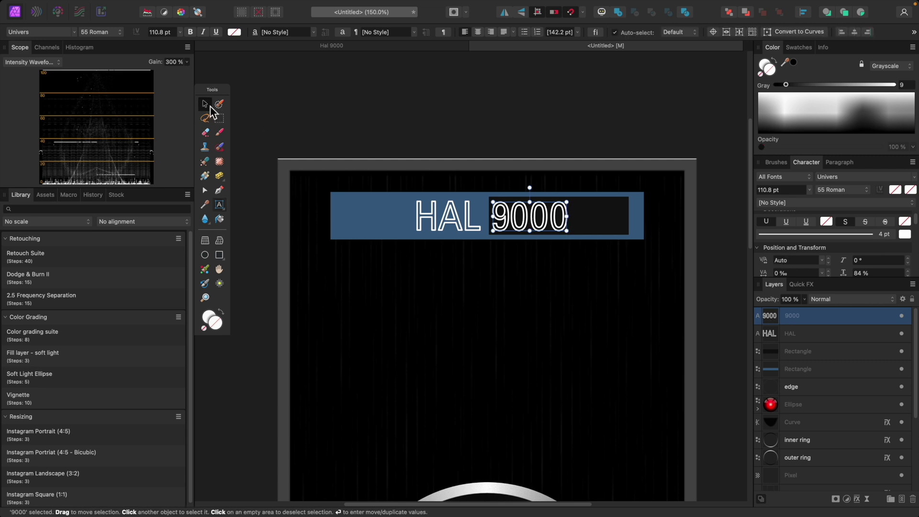
# - Move the Speaker layer down slightly so the grille's lower edge meets the bottom of the frame
pyautogui.click(717, 346)
pyautogui.press('super+0')
pyautogui.click(641, 336)
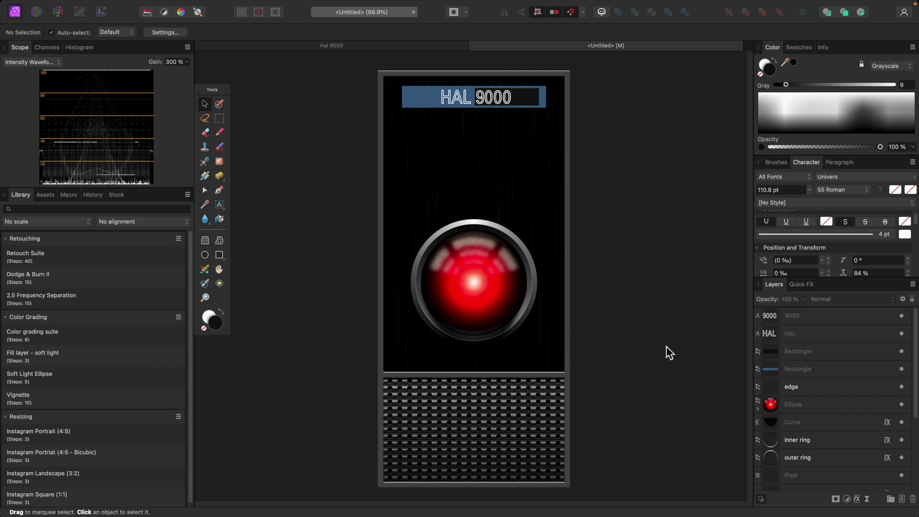
pyautogui.press('super+minus')
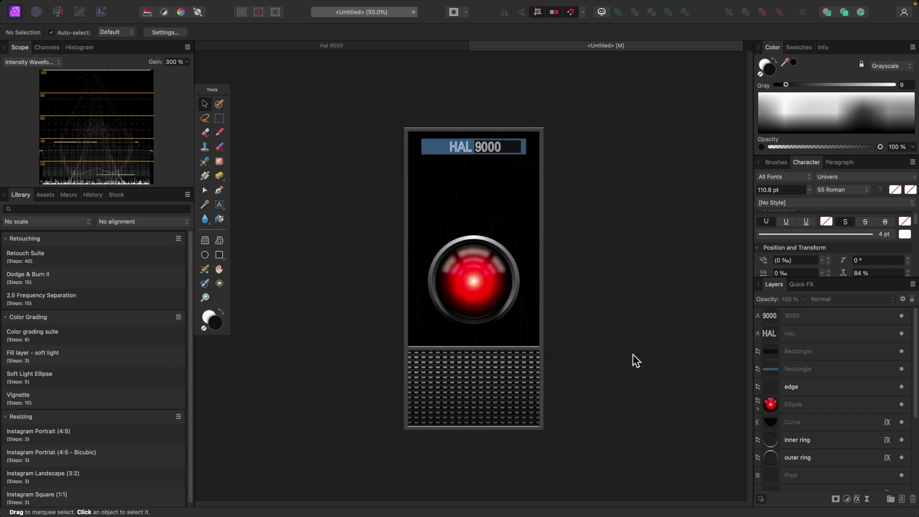
pyautogui.click(797, 286)
pyautogui.click(774, 284)
pyautogui.scroll(-5, 844, 427)
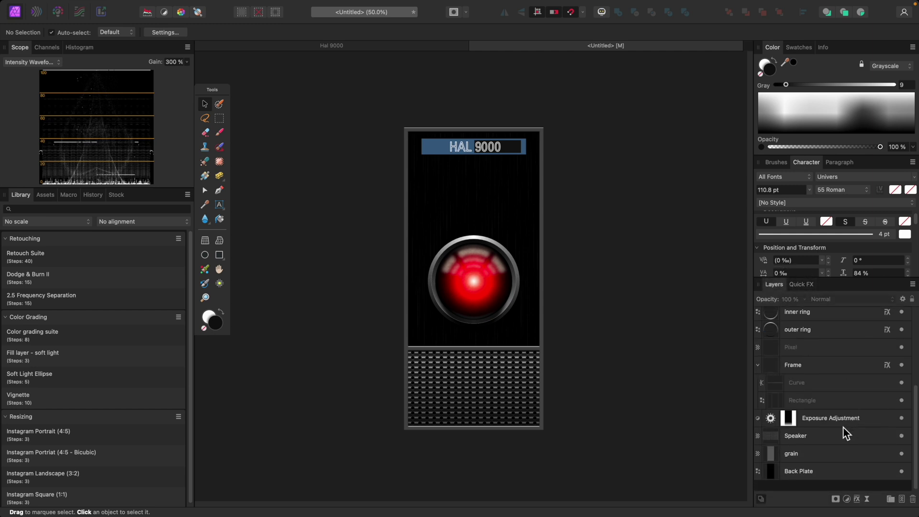
pyautogui.click(822, 448)
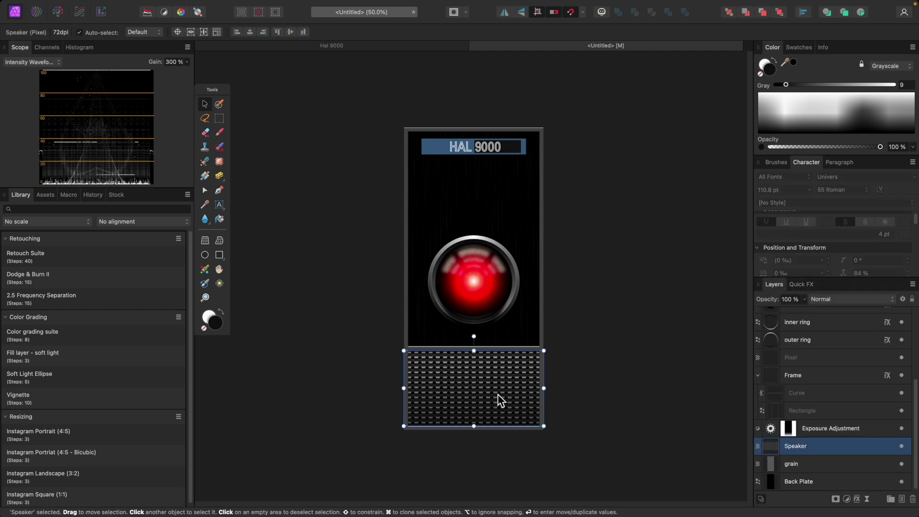
pyautogui.moveTo(498, 394); pyautogui.dragTo(498, 399)
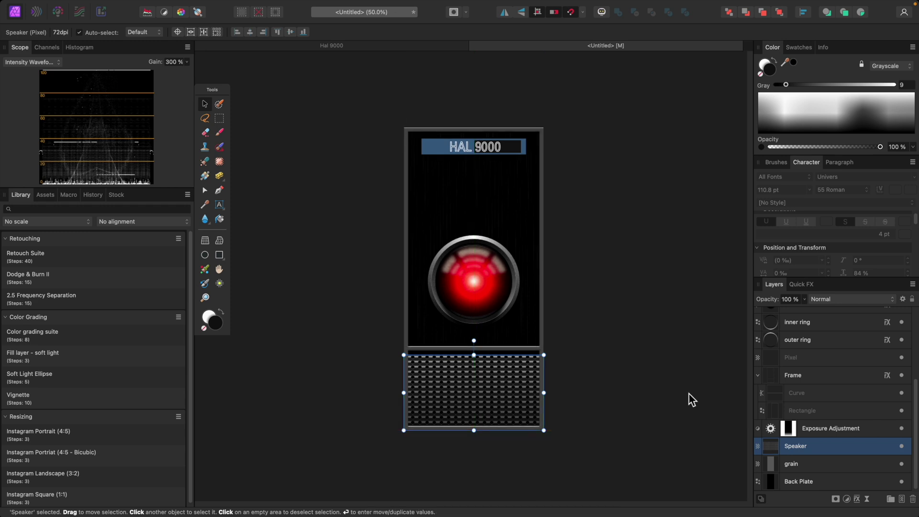
# - Move the Frame group's horizontal divider curve down to meet the top of the speaker grille
pyautogui.click(833, 393)
pyautogui.scroll(5, 620, 383)
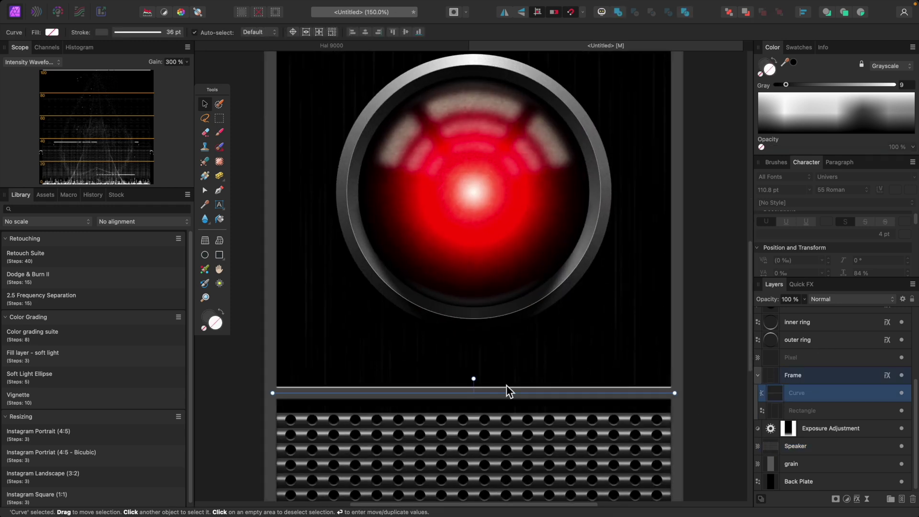
pyautogui.moveTo(481, 404); pyautogui.dragTo(481, 412)
pyautogui.click(704, 366)
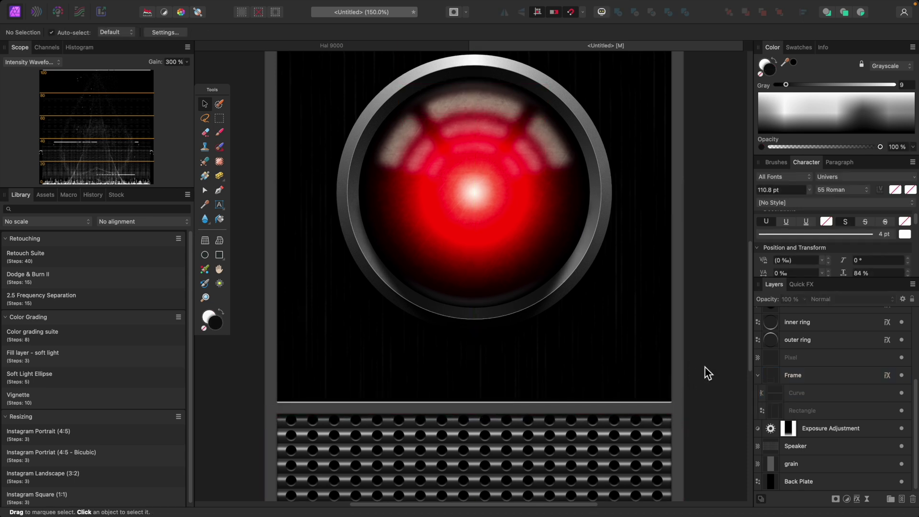
# - Delete the unnamed Pixel layer between the outer ring and the Frame group
pyautogui.press('super+0')
pyautogui.scroll(5, 799, 378)
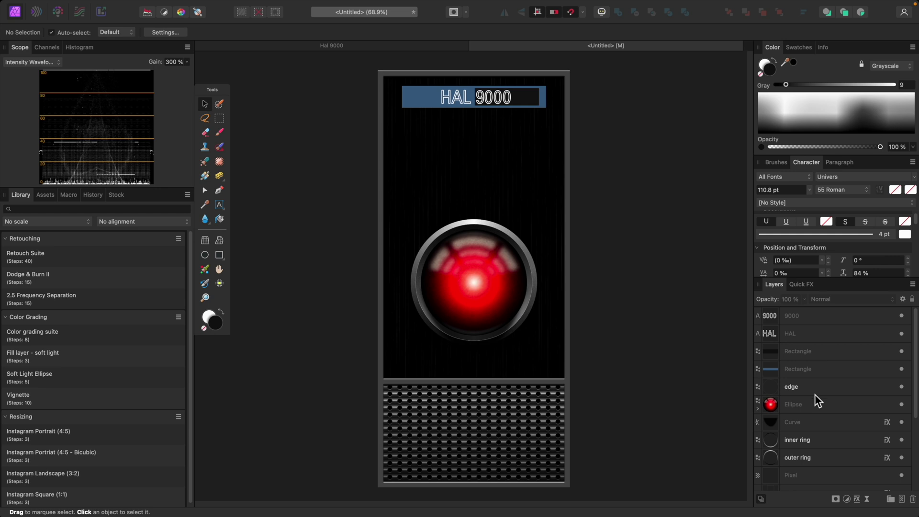
pyautogui.click(817, 388)
pyautogui.scroll(-3, 830, 412)
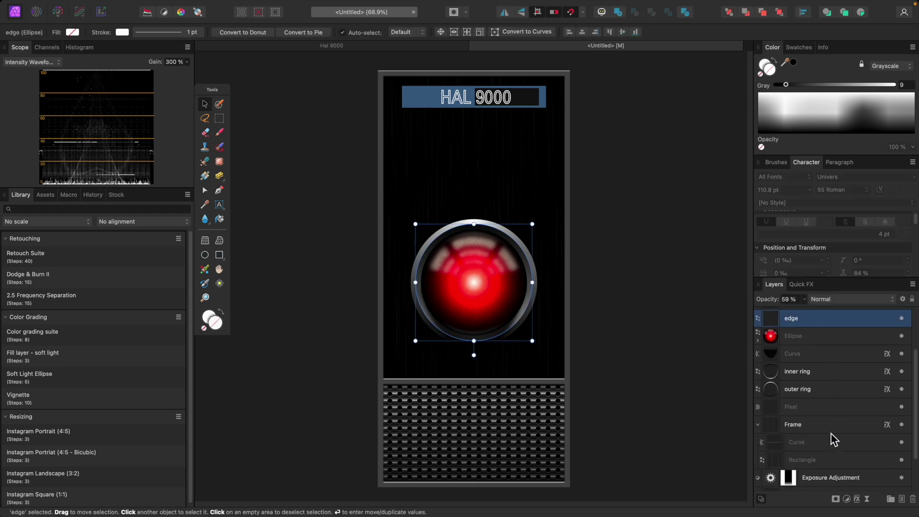
pyautogui.click(830, 405)
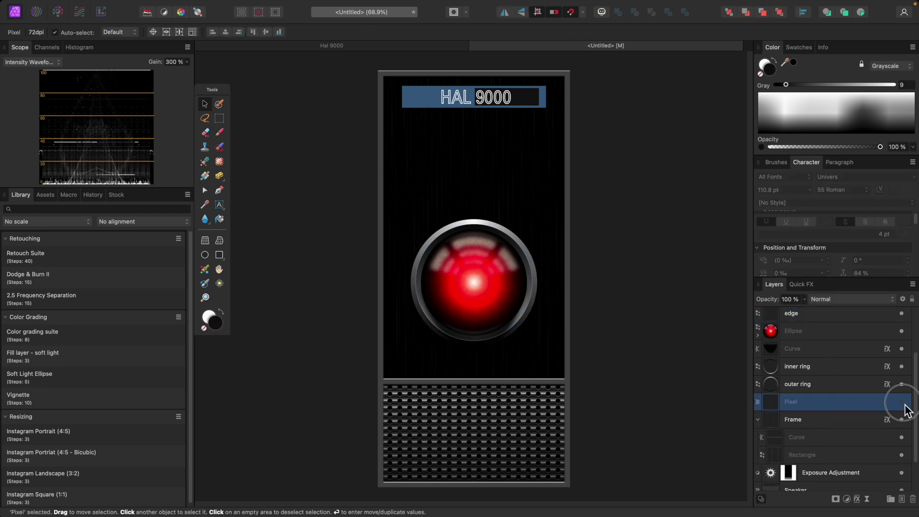
pyautogui.press('Delete')
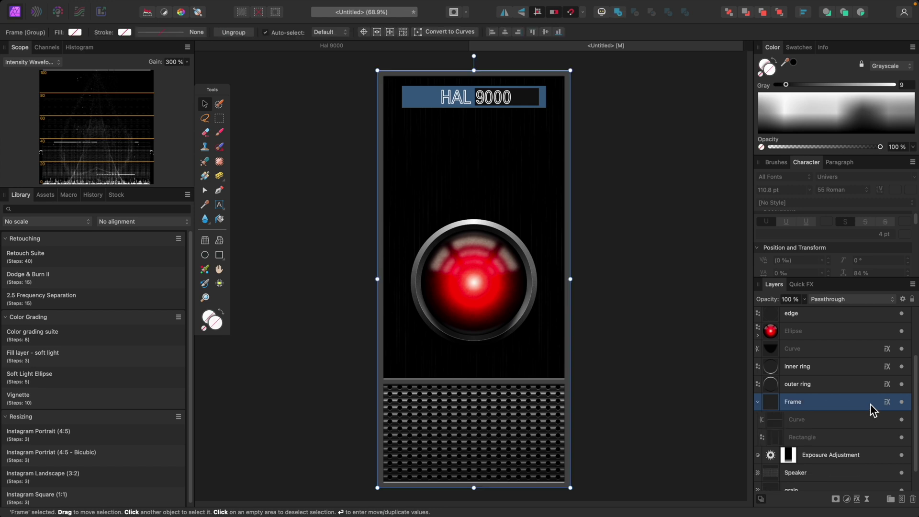
# - Group the Ellipse, Curve, inner ring and outer ring layers as "eye" and move the group slightly down, keeping it centred on the panel
pyautogui.keyDown('shift'); pyautogui.click(820, 333); pyautogui.keyUp('shift')
pyautogui.press('super+g')
pyautogui.write('eye')
pyautogui.press('Return')
pyautogui.moveTo(499, 280); pyautogui.dragTo(494, 292)
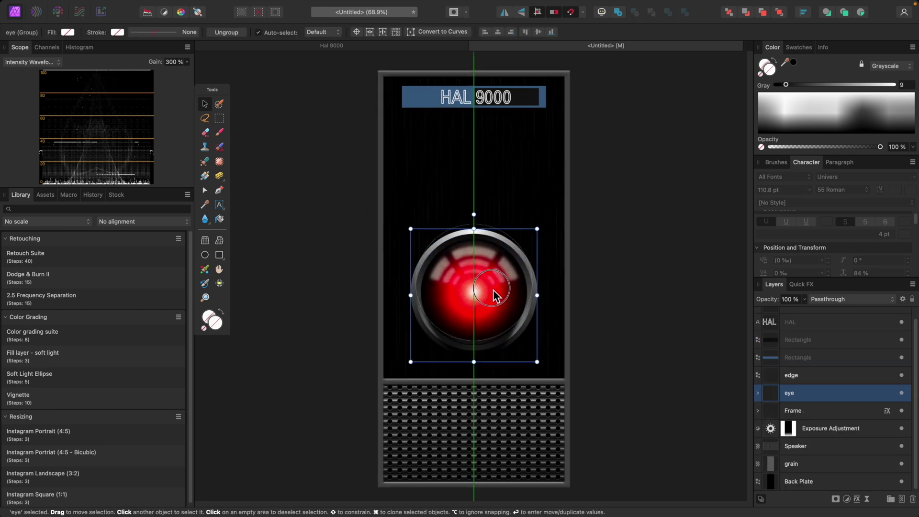
pyautogui.click(669, 287)
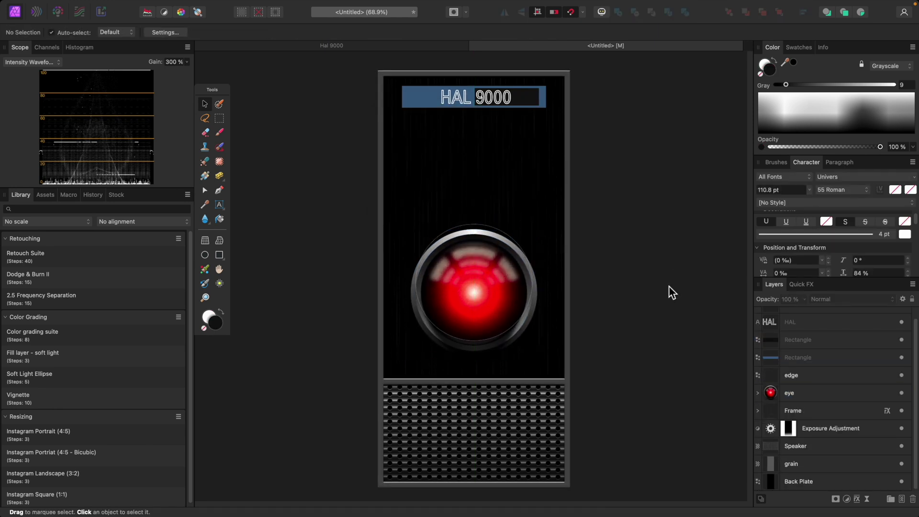
# - Break up the eye group and regroup its four layers together with the edge layer as "eye"
pyautogui.press('super+equal')
pyautogui.press('super+equal')
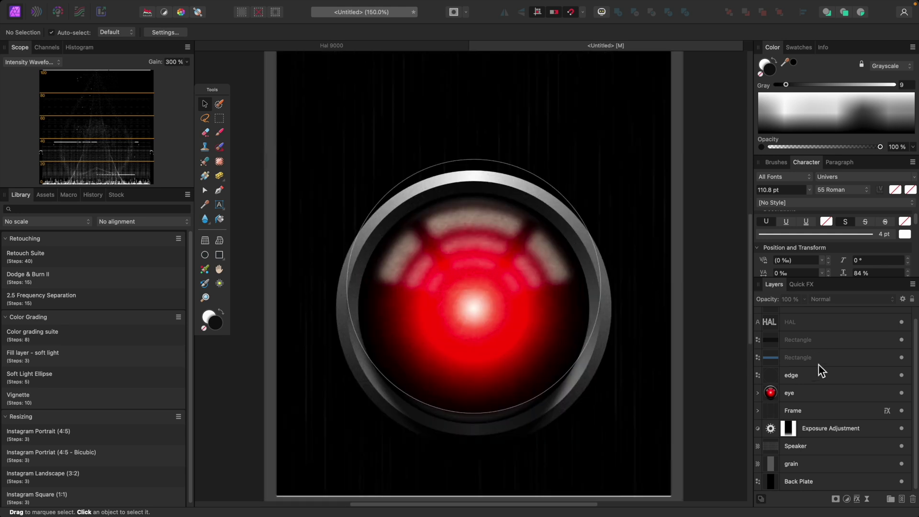
pyautogui.click(813, 393)
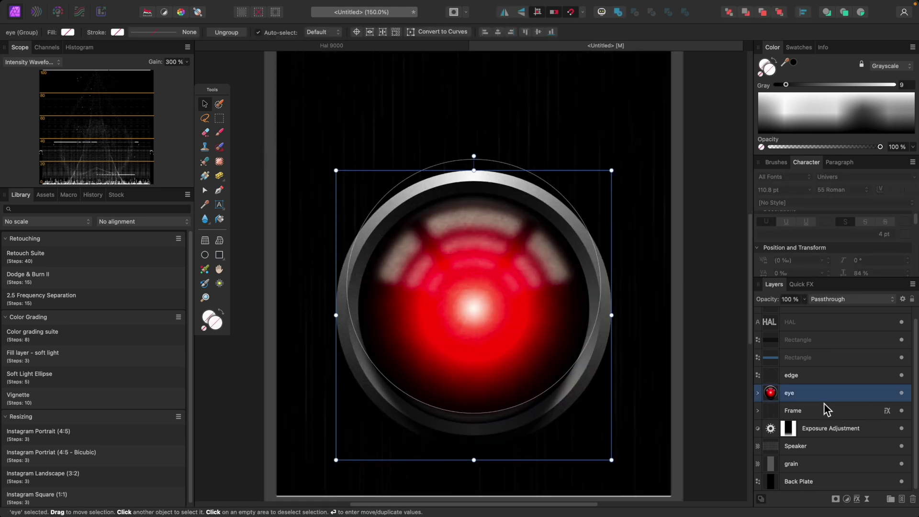
pyautogui.press('super+shift+g')
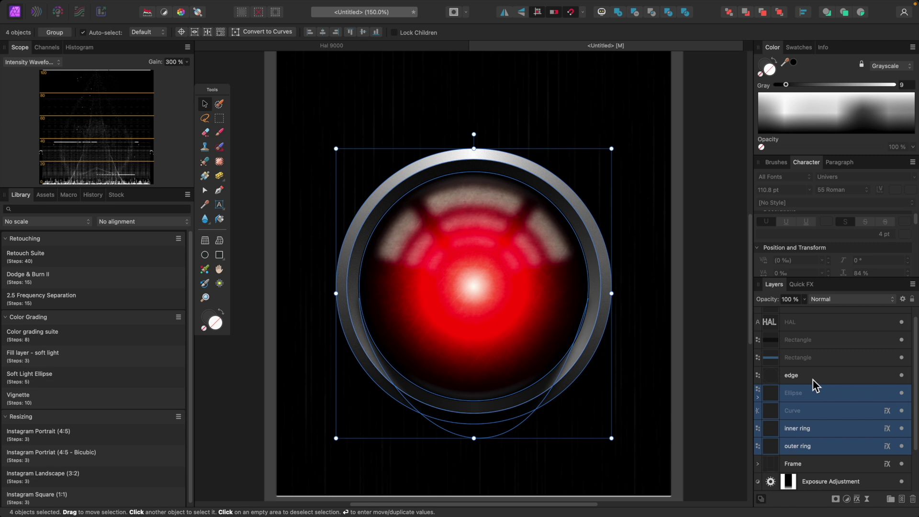
pyautogui.keyDown('shift'); pyautogui.click(817, 375); pyautogui.keyUp('shift')
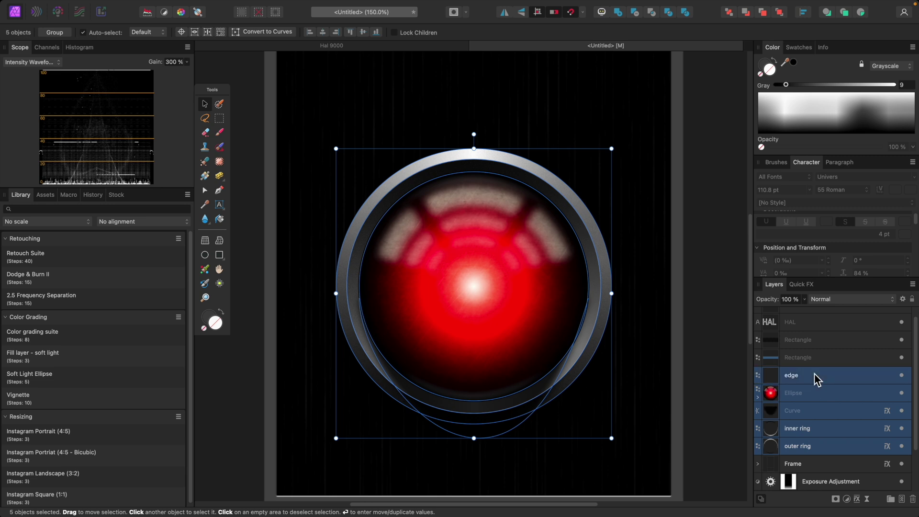
pyautogui.press('super+g')
pyautogui.write('eye')
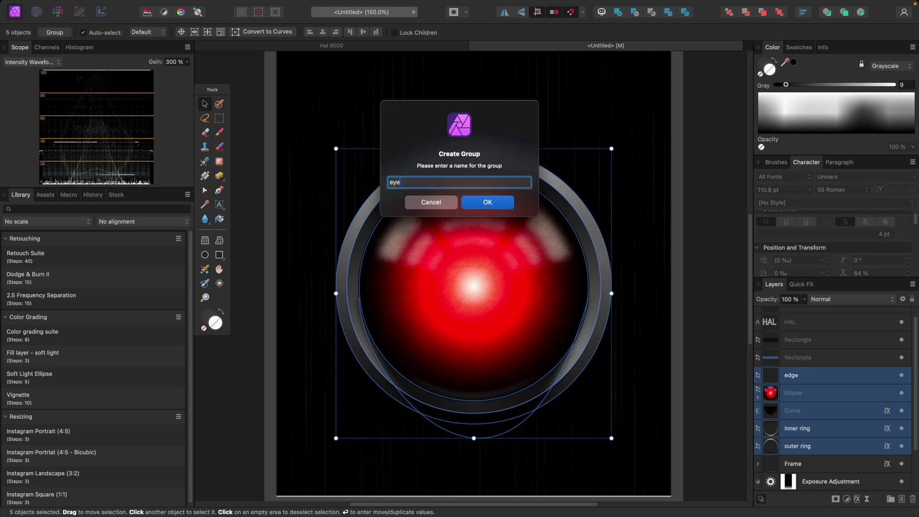
pyautogui.press('Return')
# - Move the regrouped eye slightly down the panel, keeping it centred horizontally
pyautogui.press('super+minus')
pyautogui.press('super+minus')
pyautogui.moveTo(483, 292); pyautogui.dragTo(483, 304)
pyautogui.click(635, 305)
pyautogui.press('super+0')
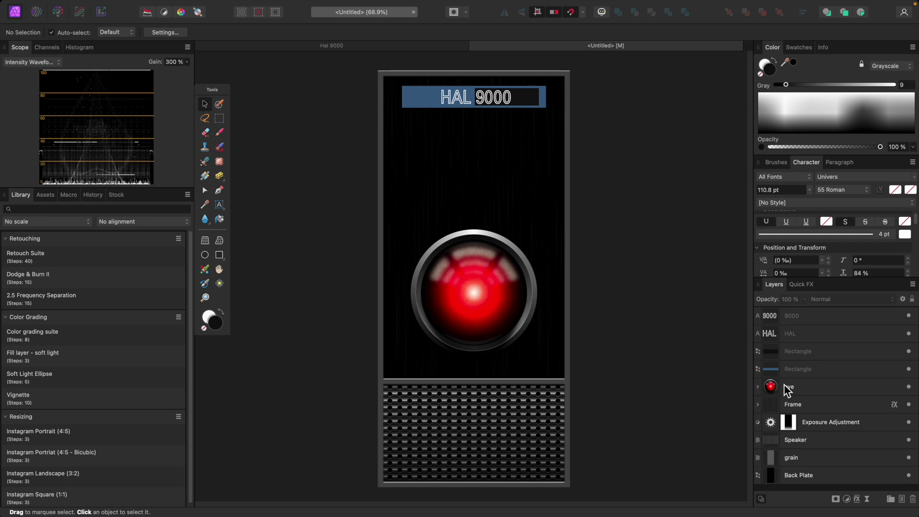
# - Recolour the 45% stop of the radial gradient fill on the eye group's Ellipse to blue, hue about 229
pyautogui.click(758, 386)
pyautogui.scroll(-3, 837, 391)
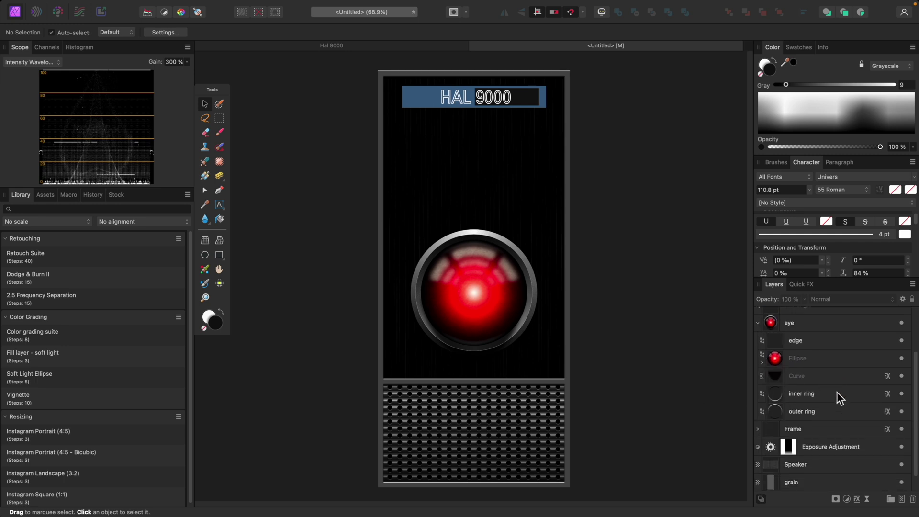
pyautogui.click(762, 362)
pyautogui.scroll(-2, 800, 414)
pyautogui.scroll(-2, 815, 414)
pyautogui.scroll(5, 814, 414)
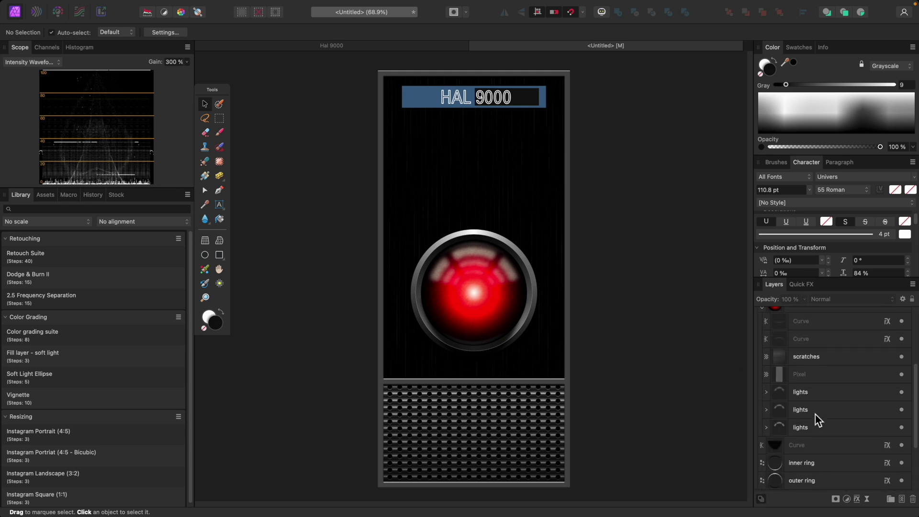
pyautogui.click(780, 390)
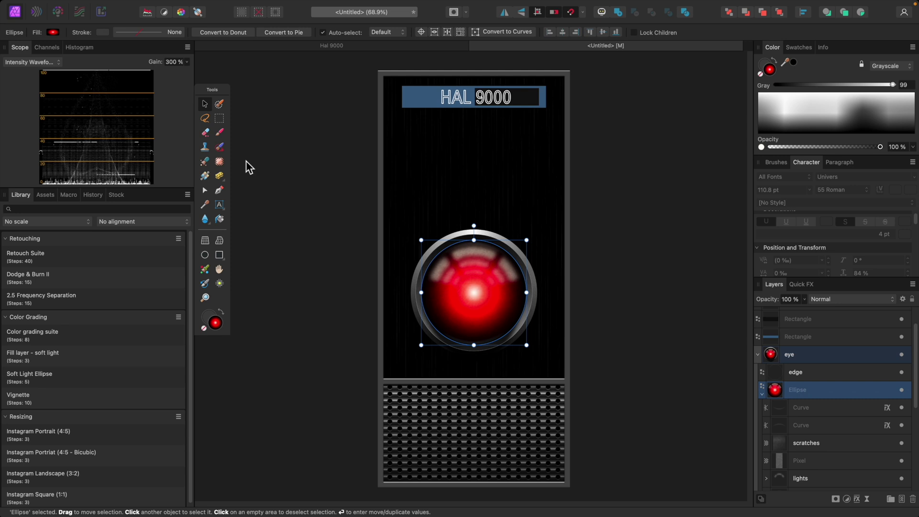
pyautogui.click(53, 32)
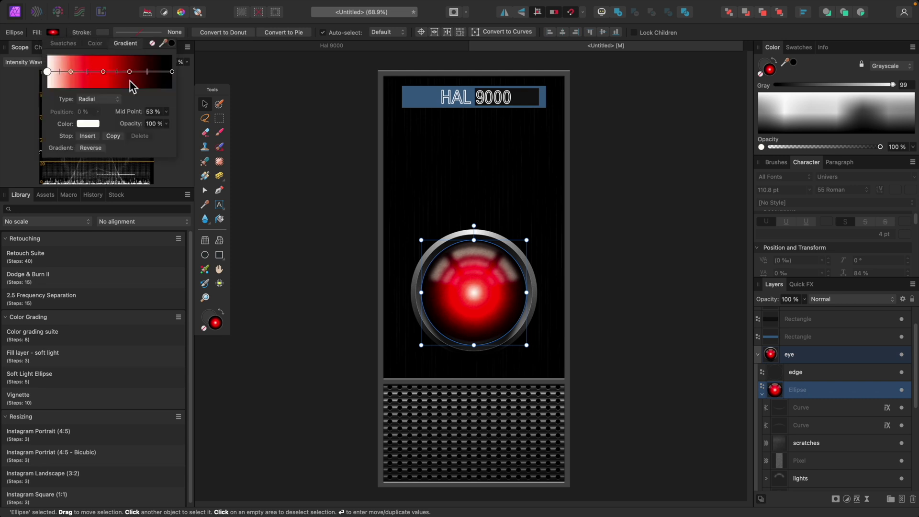
pyautogui.click(103, 72)
pyautogui.click(96, 126)
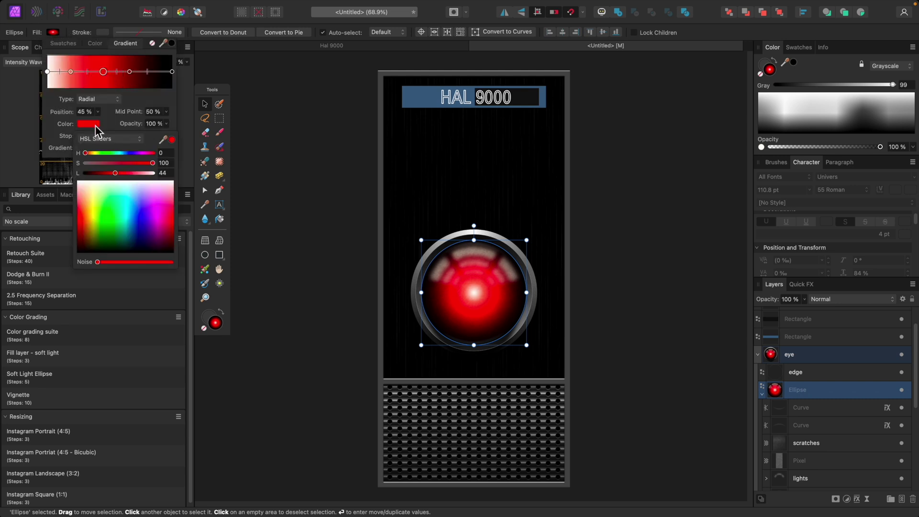
pyautogui.moveTo(128, 153); pyautogui.dragTo(128, 153)
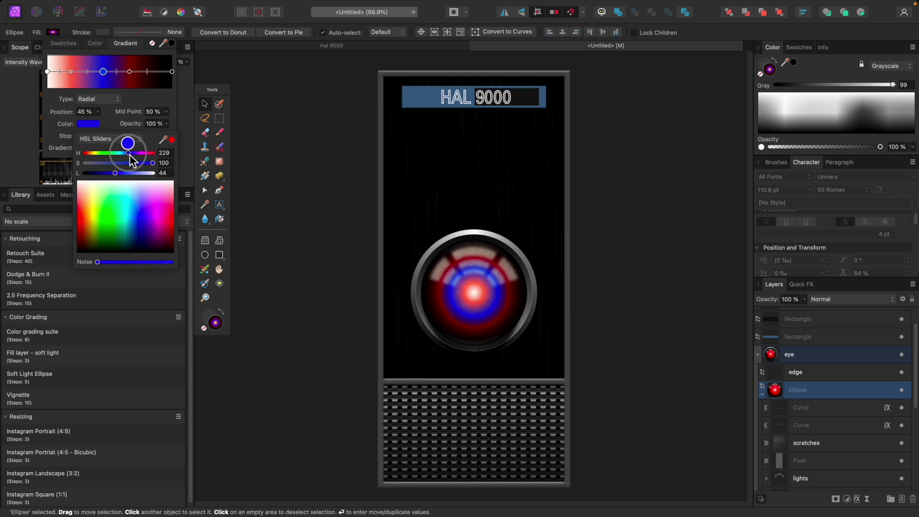
# - Set the Ellipse gradient's 66% stop to hue 255 and its 19% stop to light blue, hue about 212
pyautogui.click(129, 71)
pyautogui.click(89, 125)
pyautogui.moveTo(139, 154); pyautogui.dragTo(136, 155)
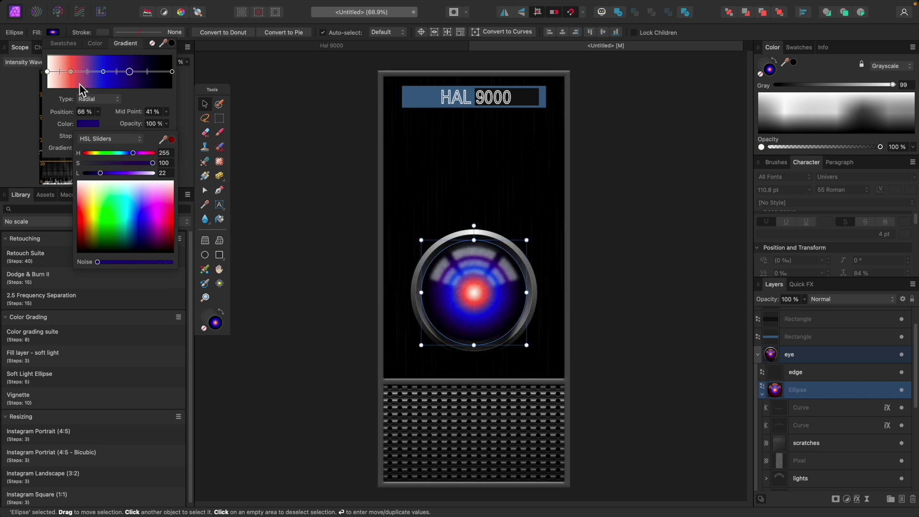
pyautogui.click(70, 71)
pyautogui.click(90, 126)
pyautogui.moveTo(126, 154); pyautogui.dragTo(126, 155)
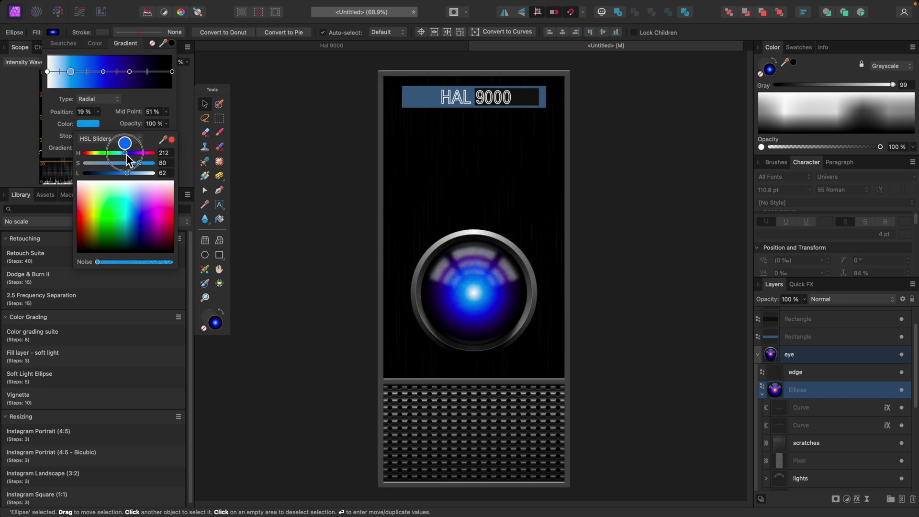
pyautogui.click(619, 315)
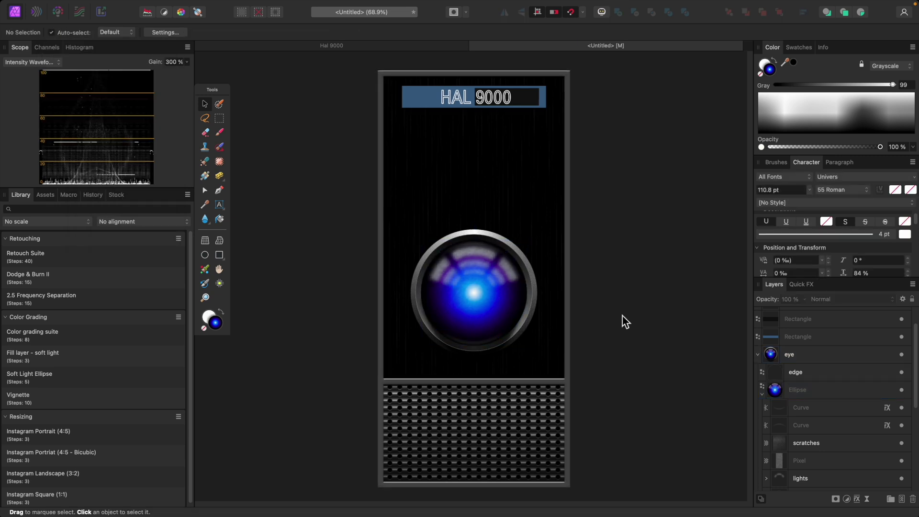
# - Change the nameplate's "HAL" text to "SAL"
pyautogui.scroll(2, 838, 363)
pyautogui.click(773, 333)
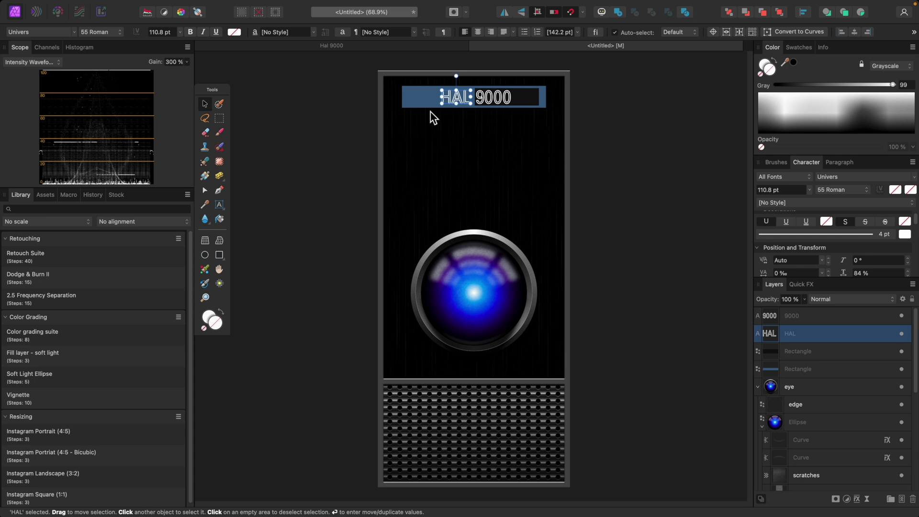
pyautogui.doubleClick(461, 98)
pyautogui.write('SAL')
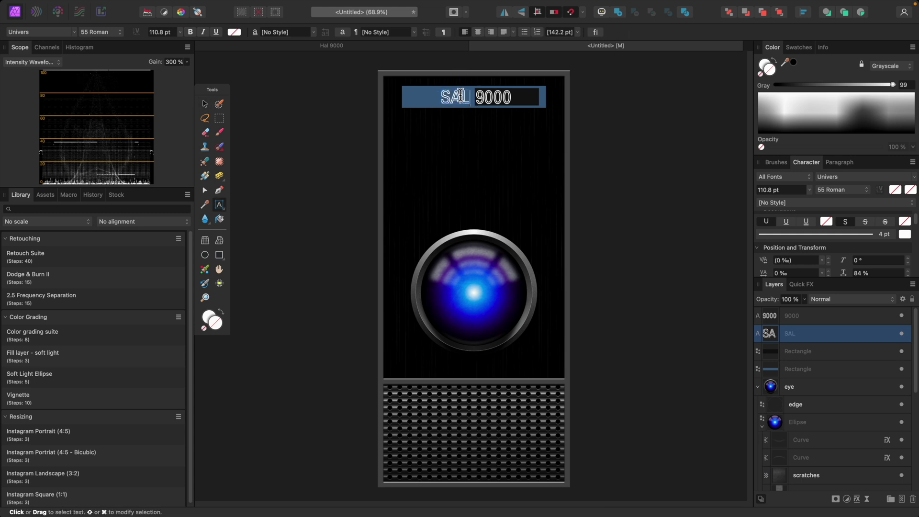
pyautogui.press('Escape')
pyautogui.click(204, 104)
pyautogui.click(637, 200)
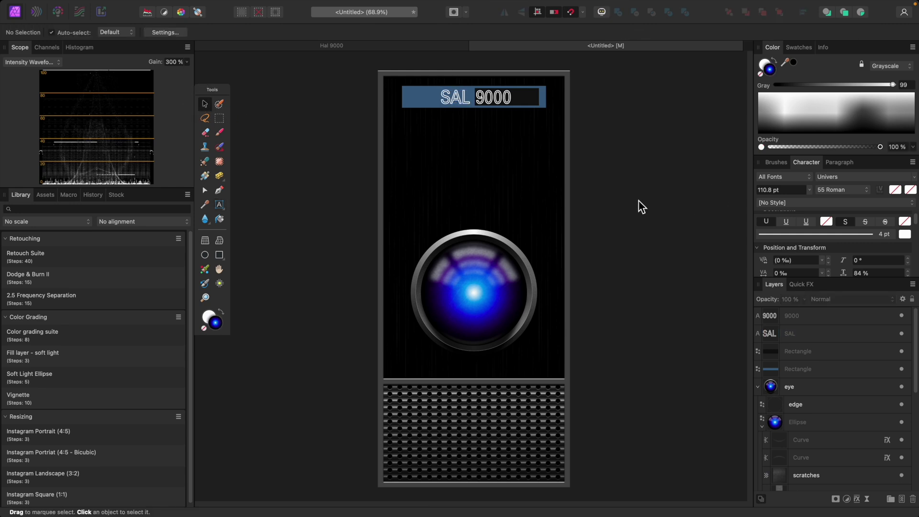